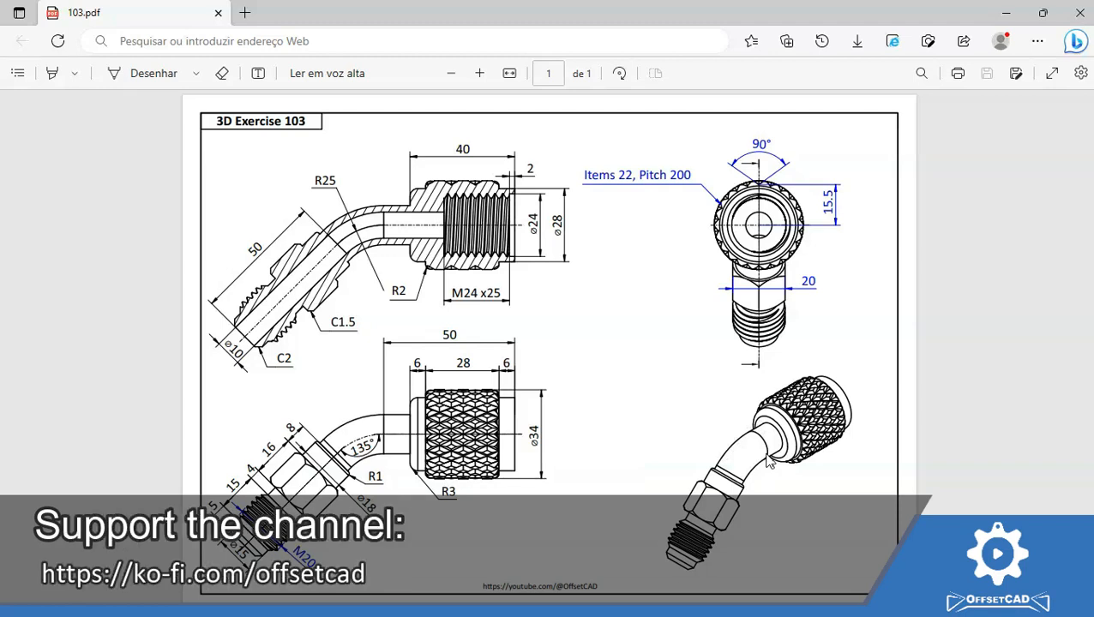
Review the 3D Exercise 103 drawing in 103.pdf, then switch to FreeCAD
{"action": "left_click", "coordinate": [584, 367]}
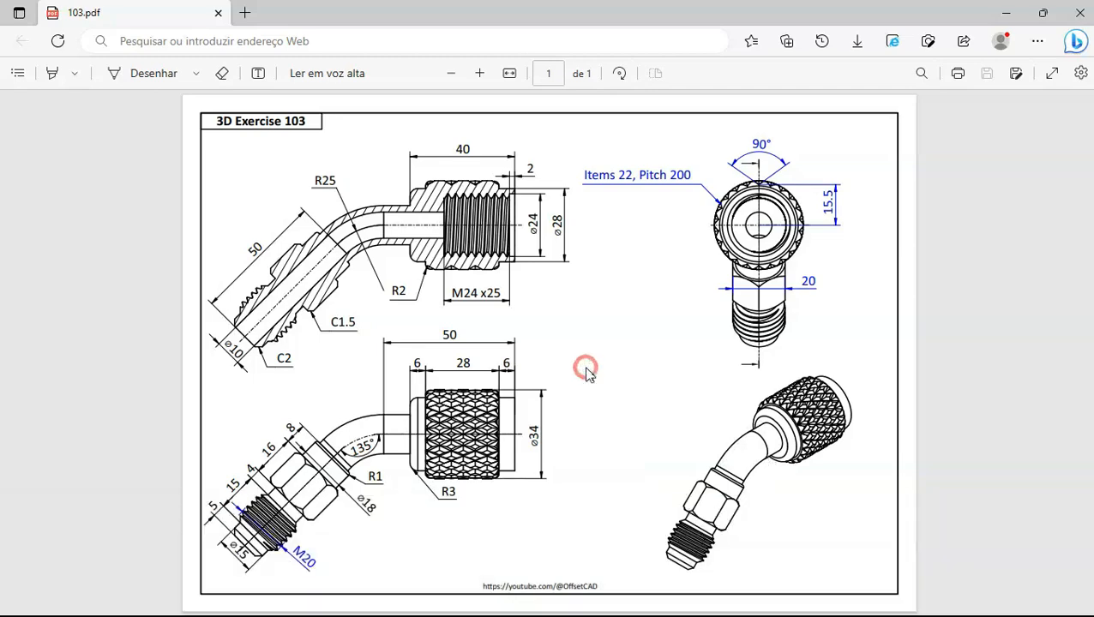
{"action": "key", "text": "alt+Tab"}
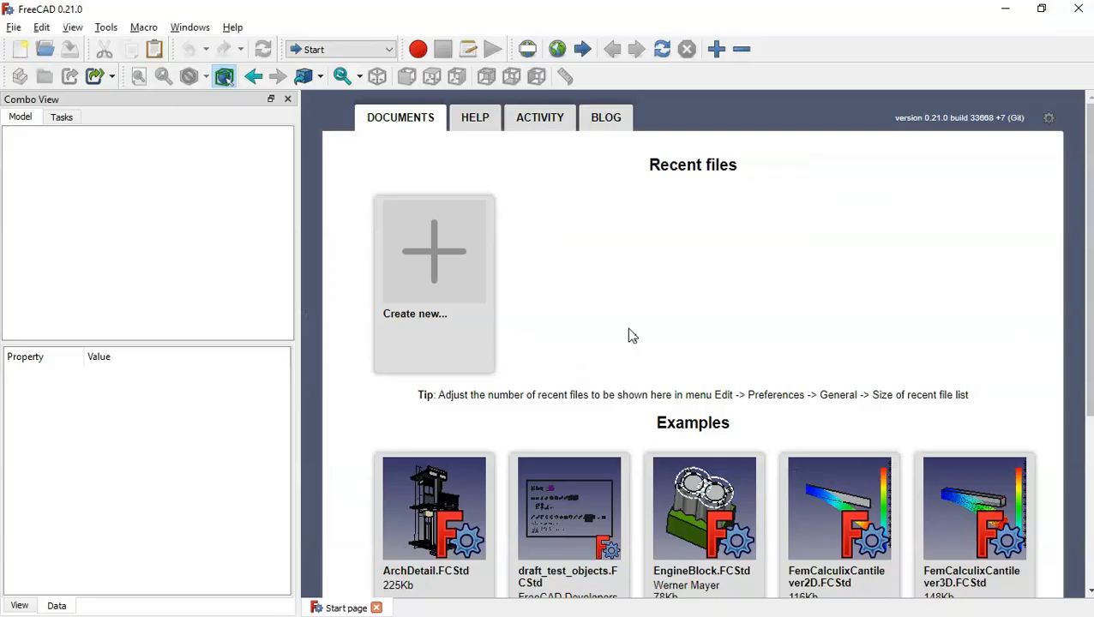
Create a new empty document in the Part Design workbench
{"action": "left_click", "coordinate": [414, 276]}
{"action": "left_click", "coordinate": [360, 51]}
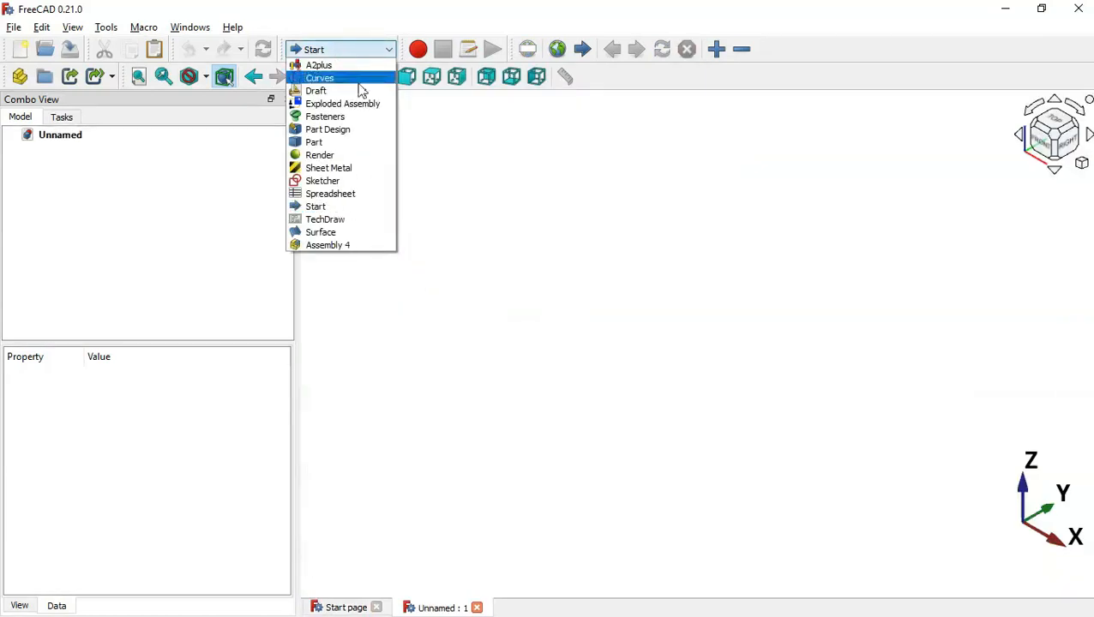
{"action": "left_click", "coordinate": [354, 130]}
{"action": "left_click", "coordinate": [373, 187]}
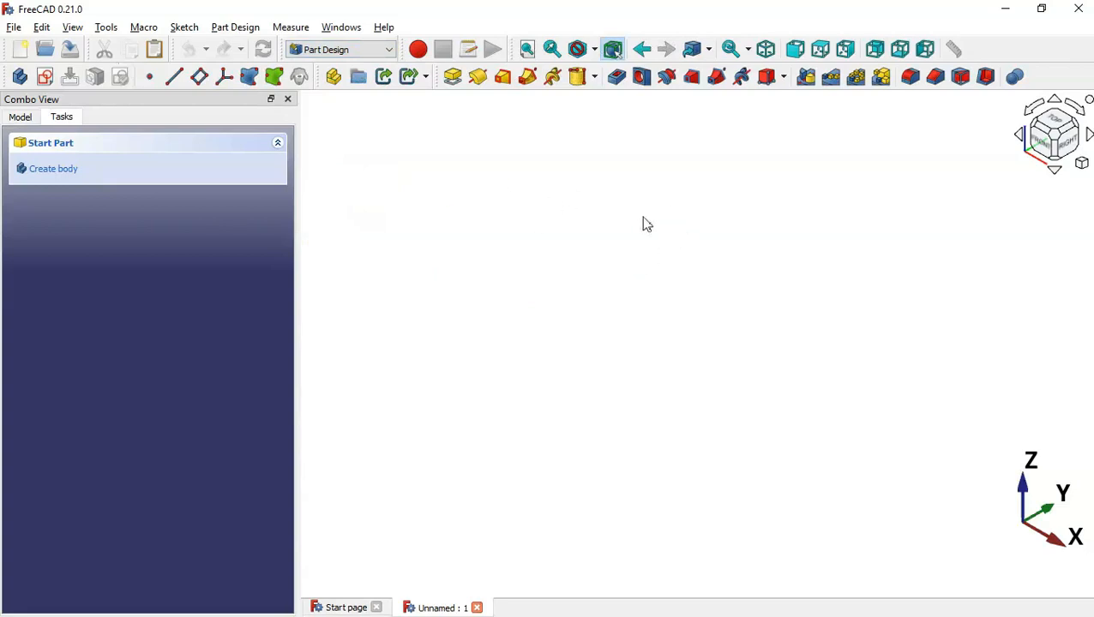
Create a sketch on the XZ plane and start a polyline at the origin
{"action": "left_click", "coordinate": [44, 77]}
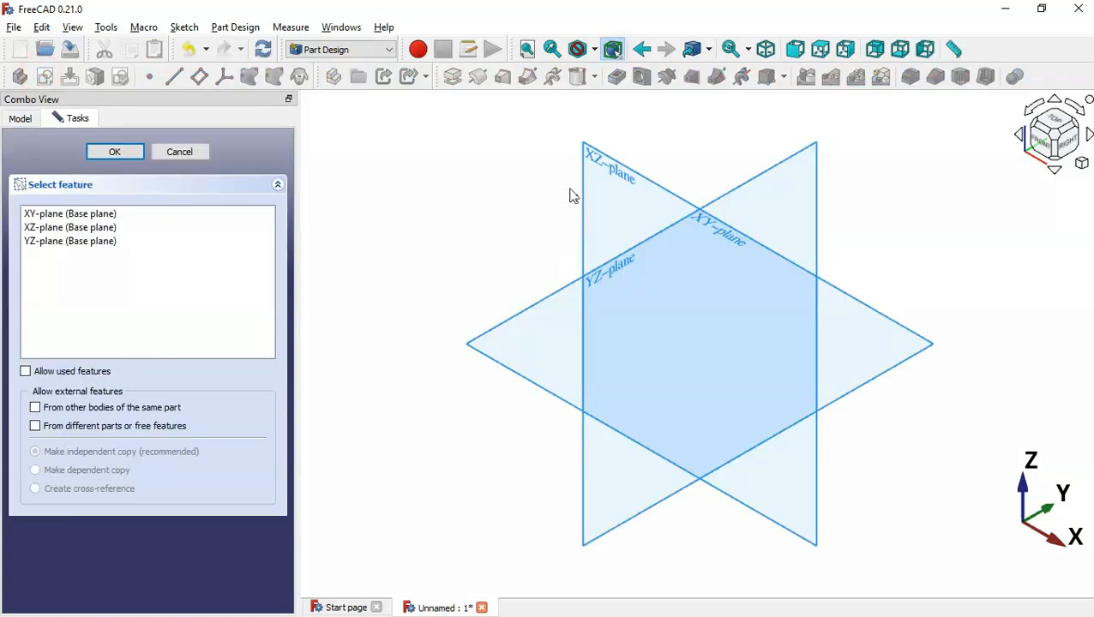
{"action": "left_click", "coordinate": [607, 170]}
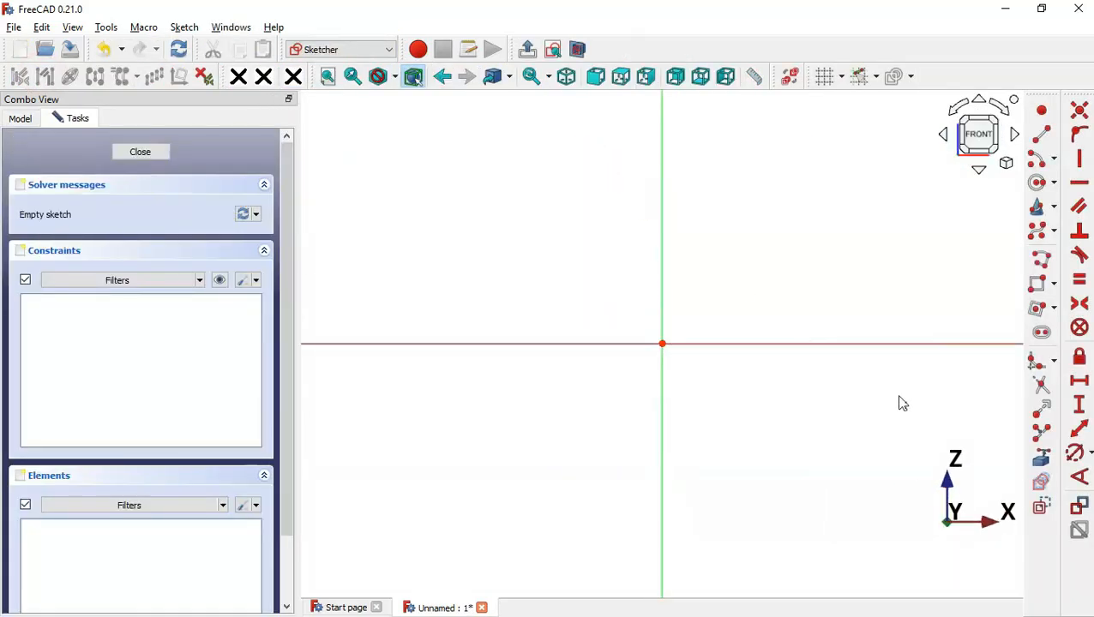
{"action": "scroll", "coordinate": [901, 399], "scroll_direction": "down", "scroll_amount": 5}
{"action": "scroll", "coordinate": [902, 402], "scroll_direction": "up", "scroll_amount": 3}
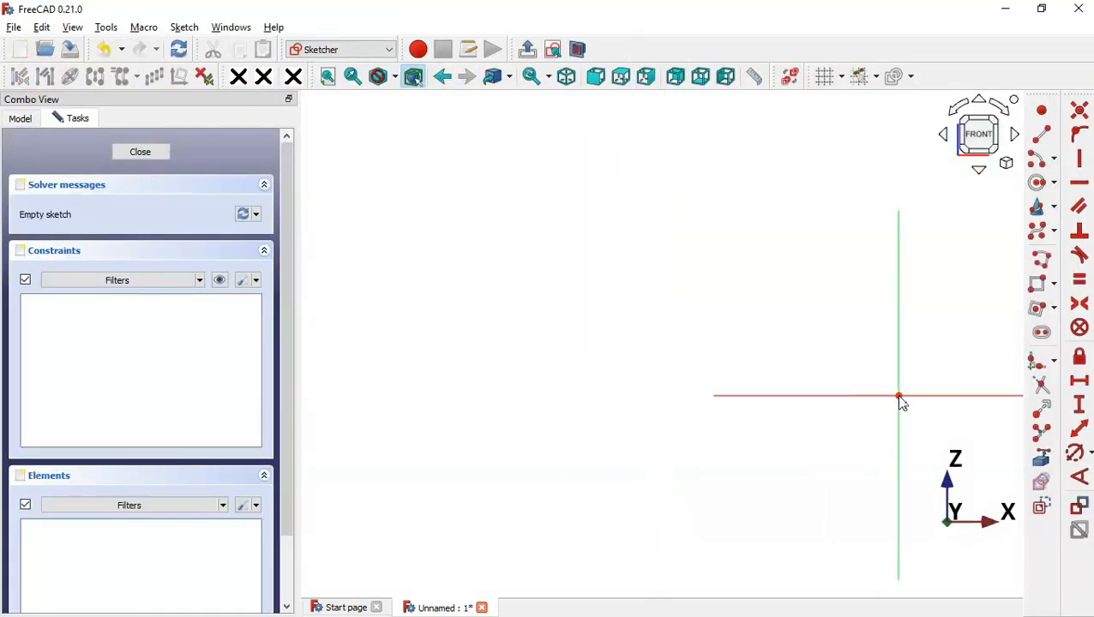
{"action": "left_click", "coordinate": [1041, 258]}
{"action": "left_click", "coordinate": [847, 294]}
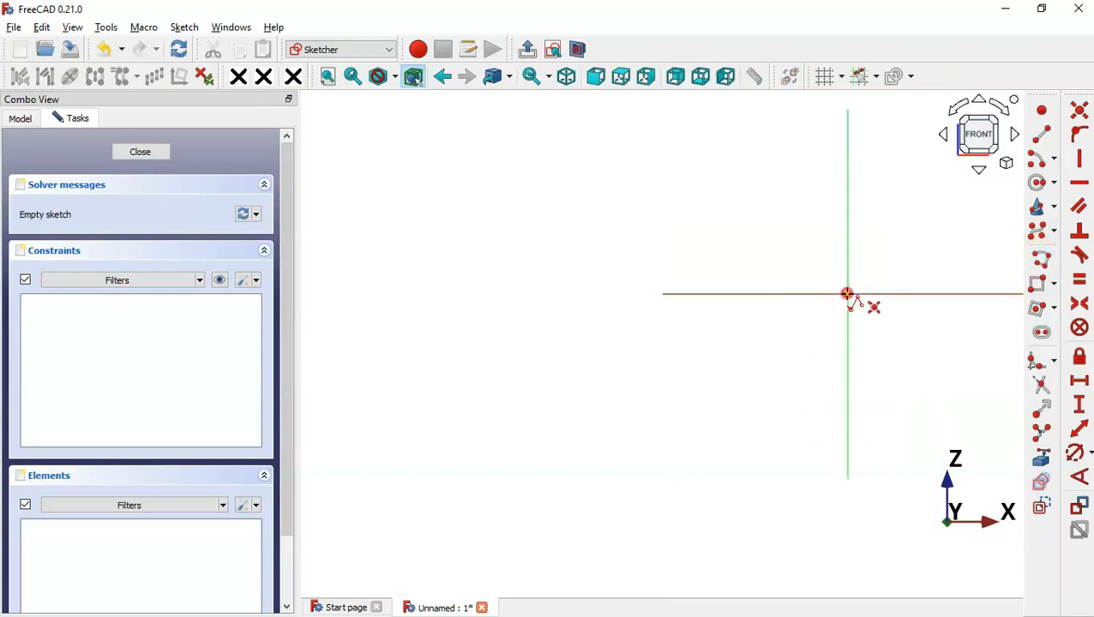
Draw the path as a horizontal line, a bend arc and a sloped line
{"action": "left_click", "coordinate": [698, 294]}
{"action": "key", "text": "m"}
{"action": "key", "text": "m"}
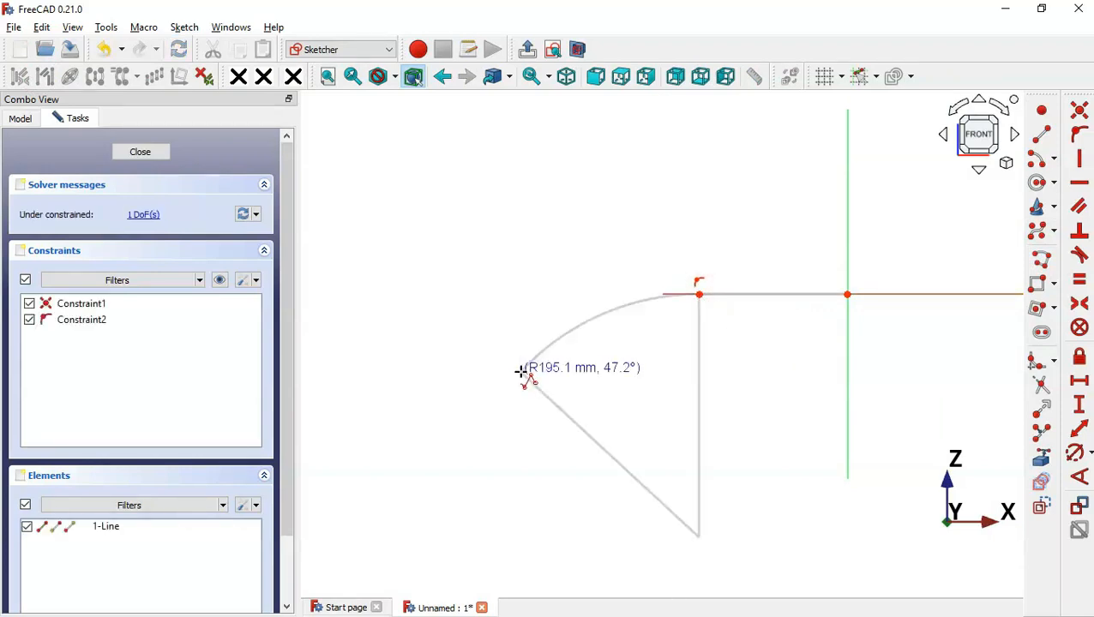
{"action": "left_click", "coordinate": [612, 344]}
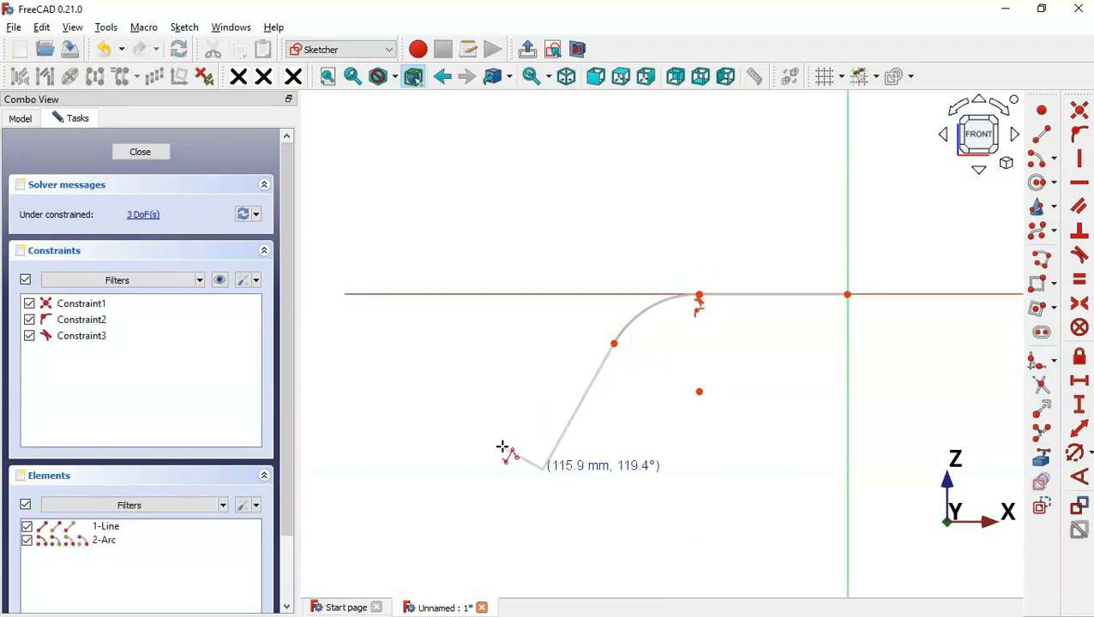
{"action": "left_click", "coordinate": [444, 442]}
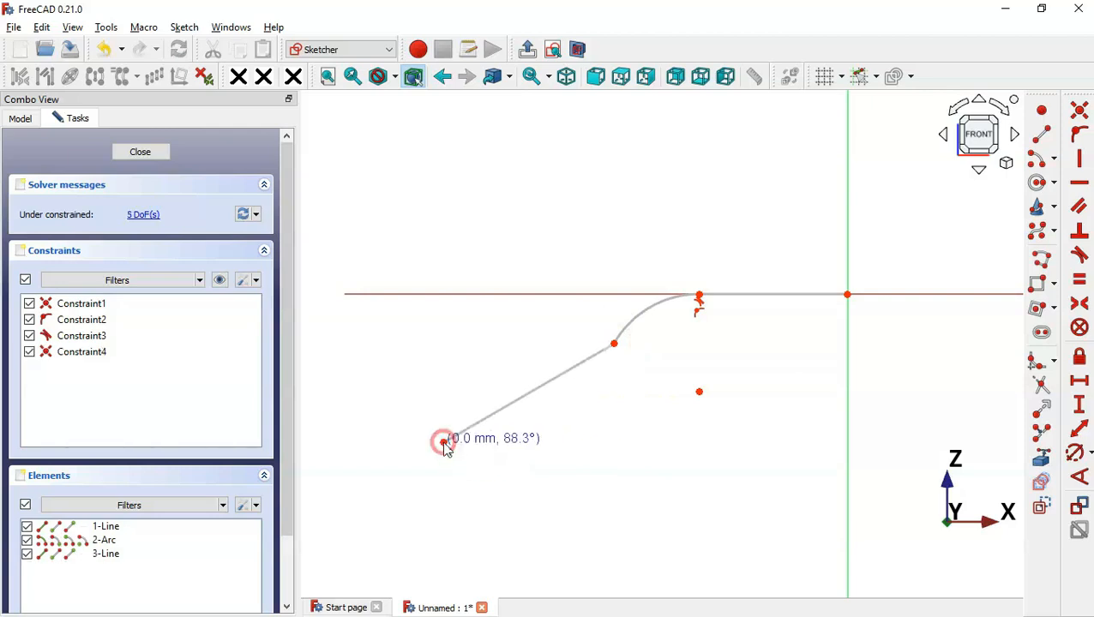
{"action": "key", "text": "Escape"}
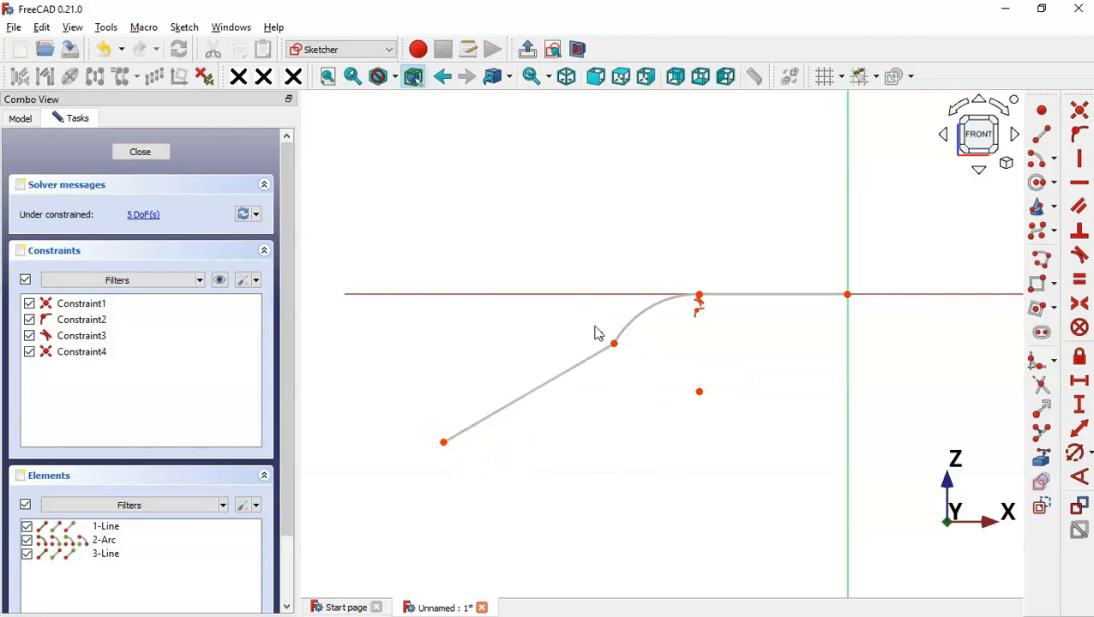
Make the sloped line tangent to the arc, then begin dimensioning the horizontal line against the drawing
{"action": "left_click_drag", "start_coordinate": [591, 320], "coordinate": [647, 374]}
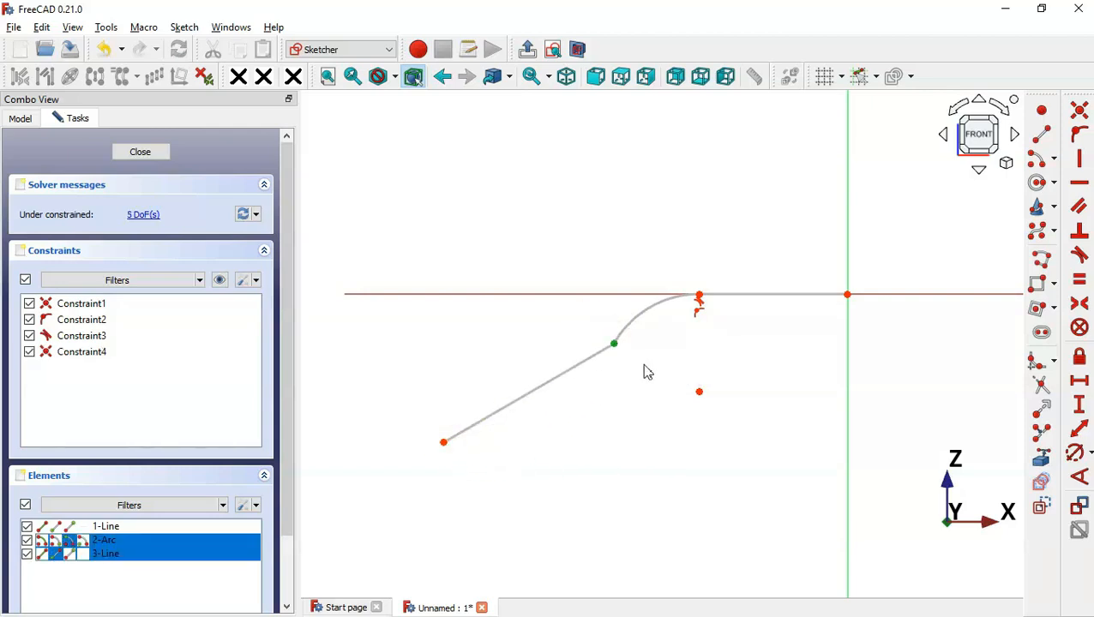
{"action": "left_click", "coordinate": [1079, 254]}
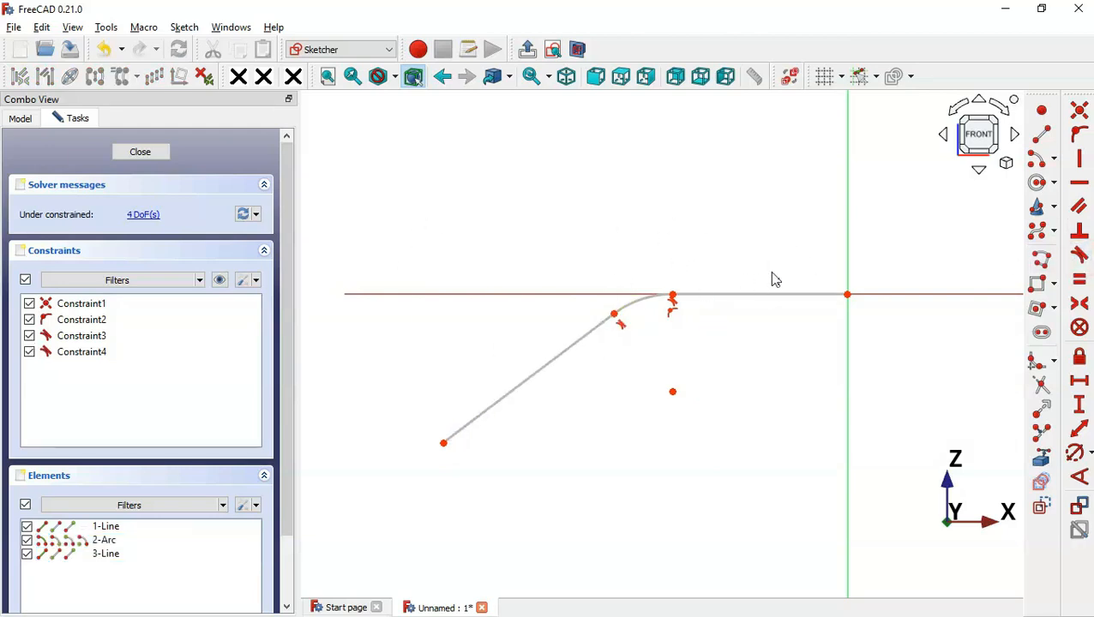
{"action": "left_click", "coordinate": [1080, 430]}
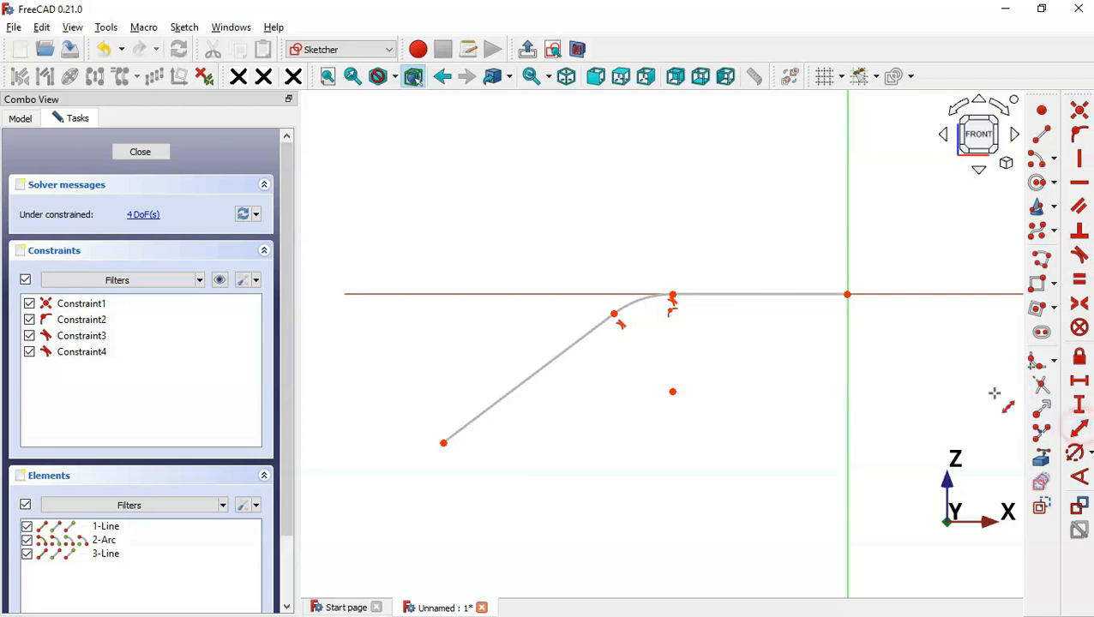
{"action": "left_click", "coordinate": [761, 295]}
{"action": "mouse_move", "coordinate": [837, 286]}
{"action": "left_mouse_down"}
{"action": "mouse_move", "coordinate": [627, 169]}
{"action": "mouse_move", "coordinate": [615, 151]}
{"action": "left_mouse_up"}
{"action": "key", "text": "alt+Tab"}
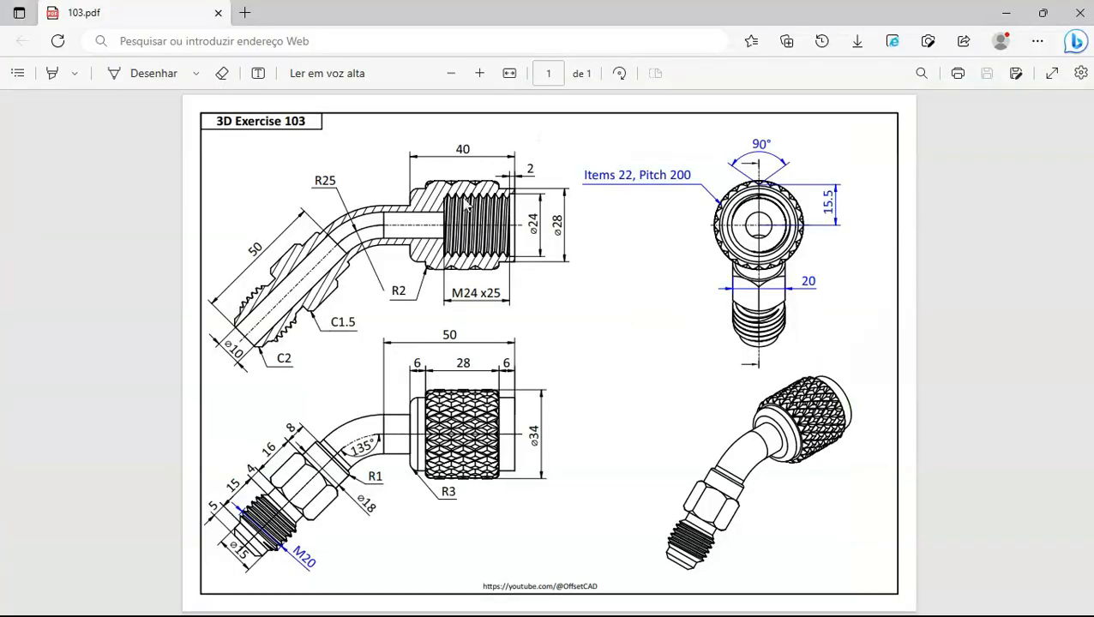
Set both the horizontal and sloped line lengths to 50 mm
{"action": "key", "text": "alt+Tab"}
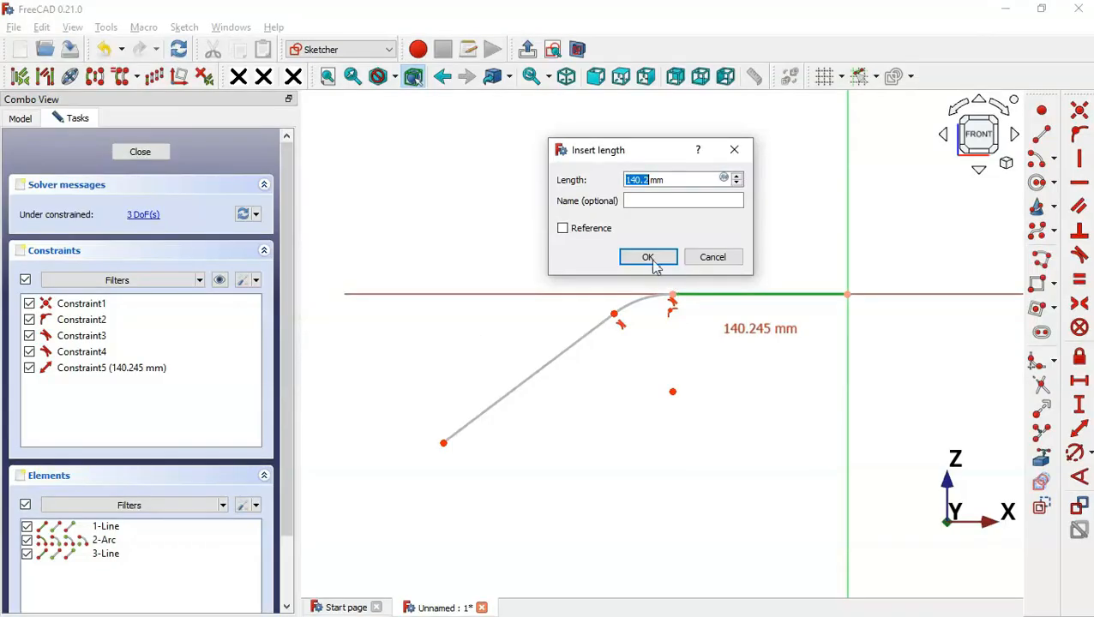
{"action": "type", "text": "50mm"}
{"action": "key", "text": "Return"}
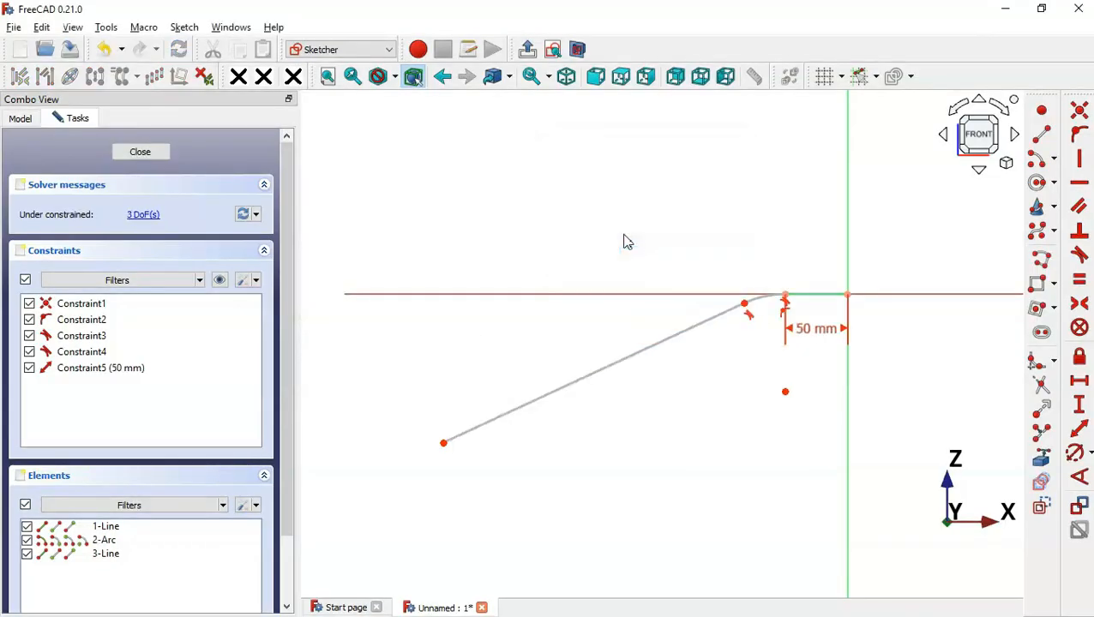
{"action": "left_click", "coordinate": [655, 345]}
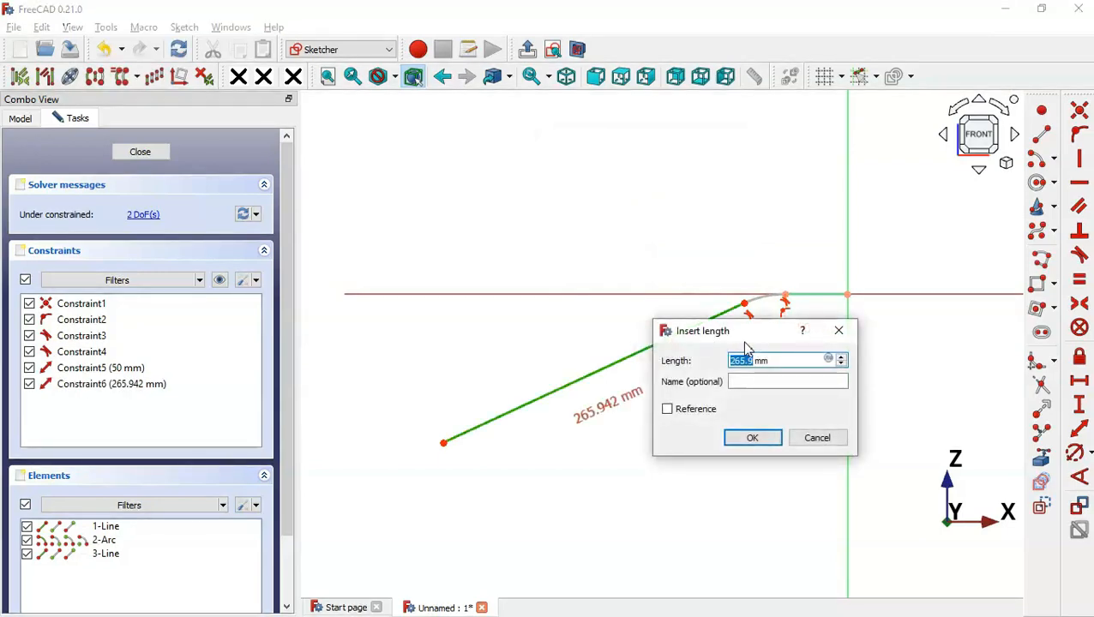
{"action": "left_click_drag", "start_coordinate": [744, 340], "coordinate": [599, 162]}
{"action": "key", "text": "alt+Tab"}
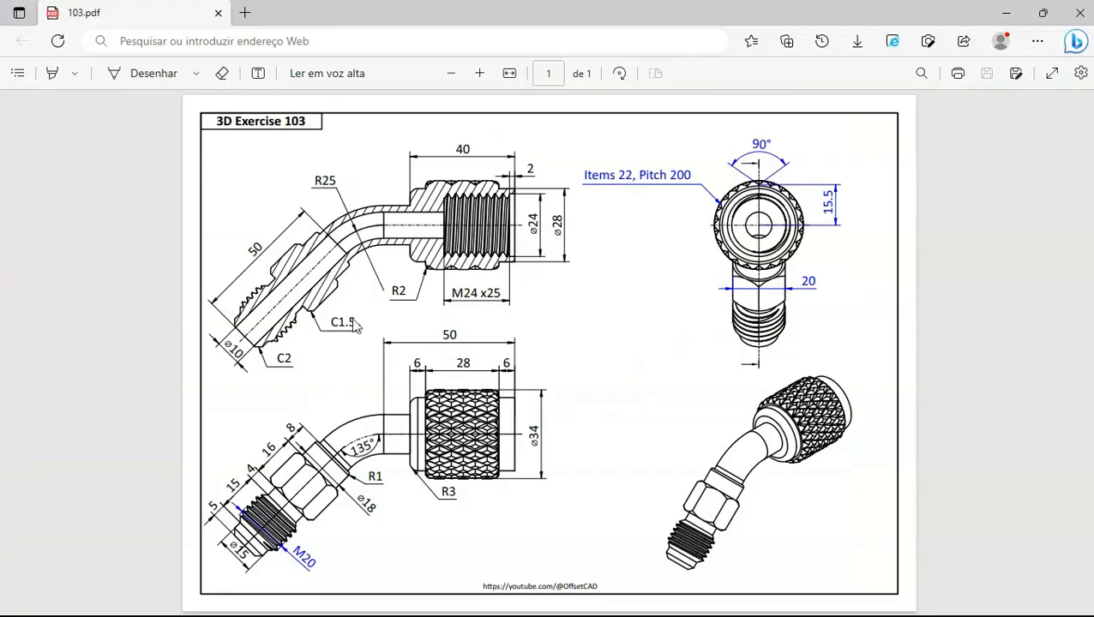
{"action": "key", "text": "alt+Tab"}
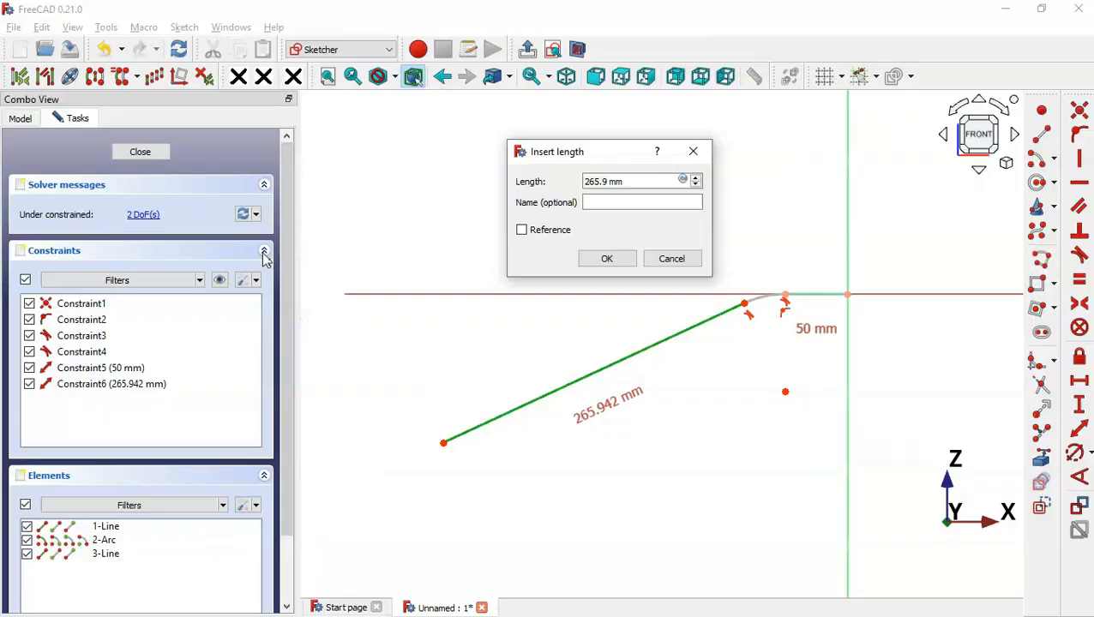
{"action": "type", "text": "50"}
{"action": "key", "text": "Return"}
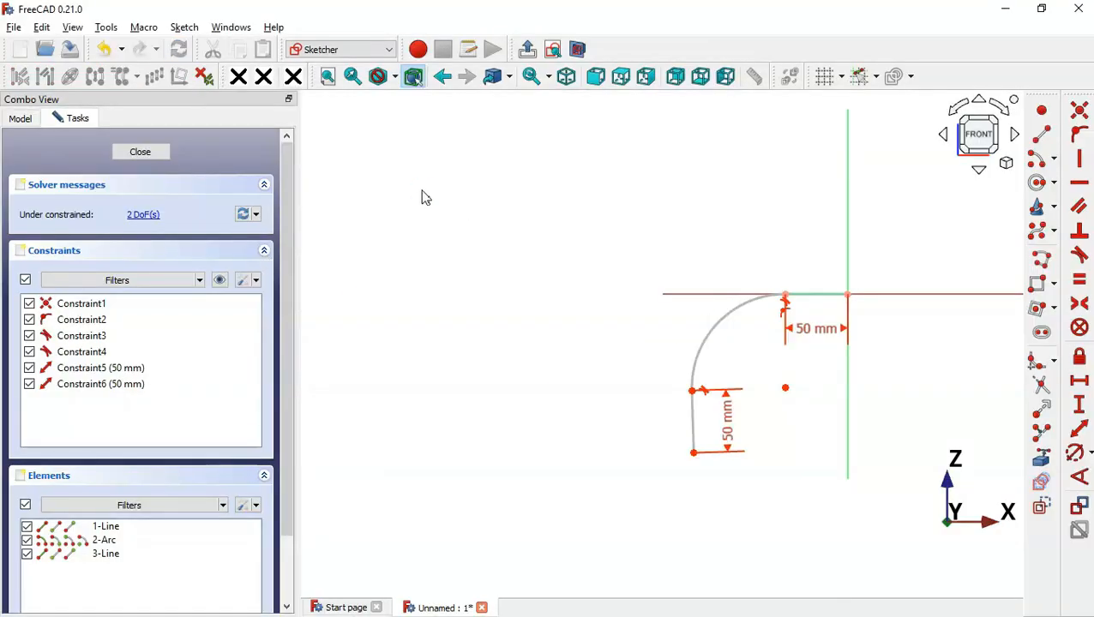
Give the bend arc a 25 mm radius, checked against the drawing
{"action": "scroll", "coordinate": [842, 395], "scroll_direction": "up", "scroll_amount": 3}
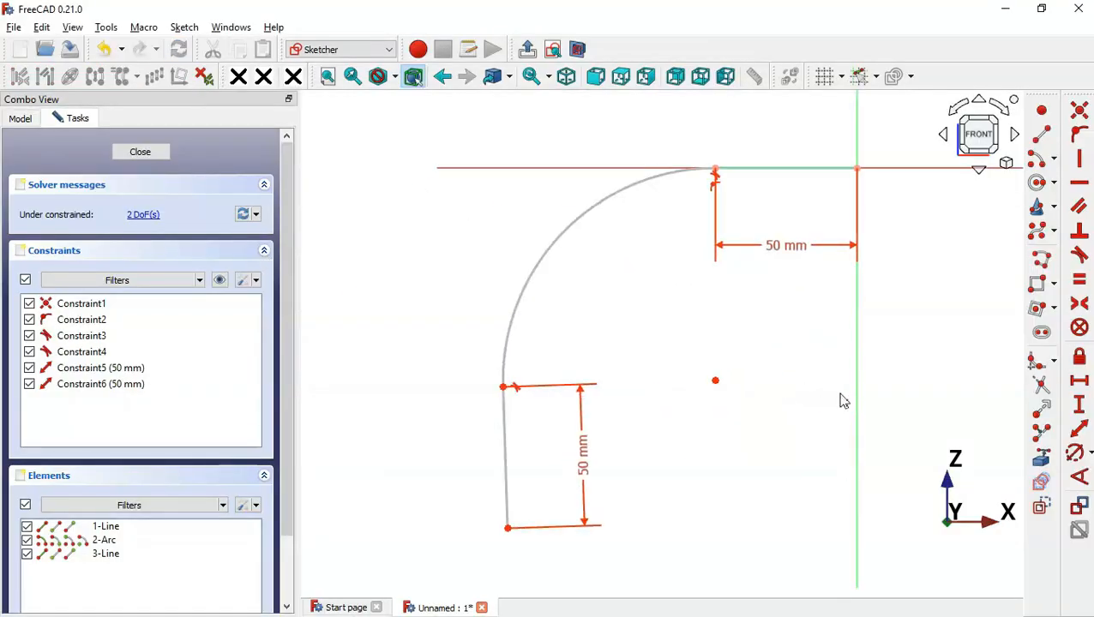
{"action": "left_click", "coordinate": [1074, 451]}
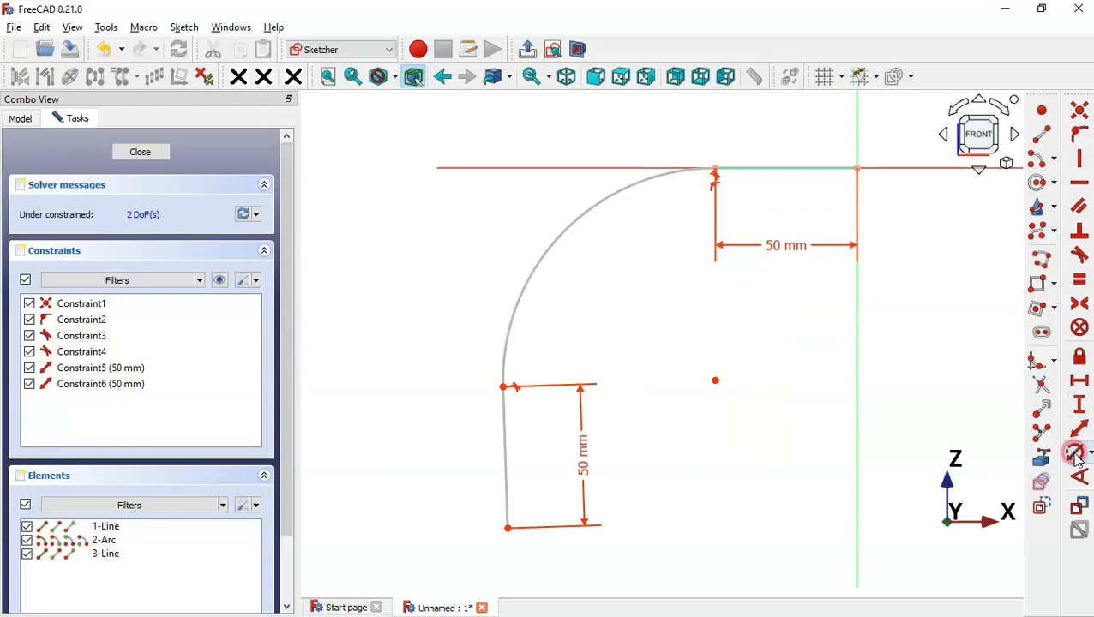
{"action": "left_click", "coordinate": [598, 198]}
{"action": "left_click_drag", "start_coordinate": [670, 189], "coordinate": [564, 135]}
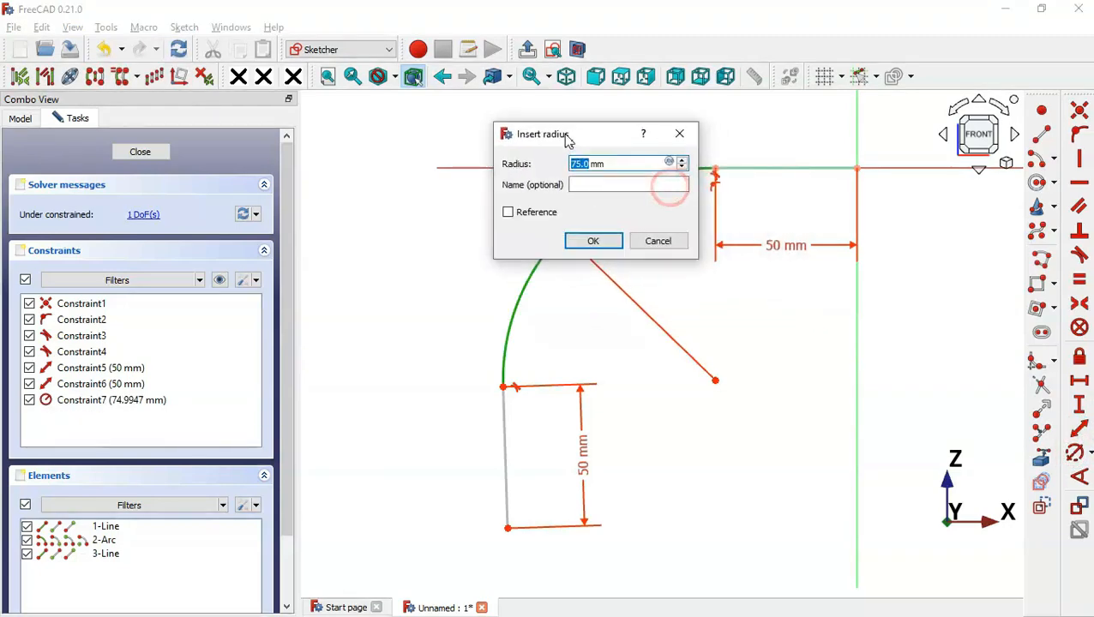
{"action": "key", "text": "alt+Tab"}
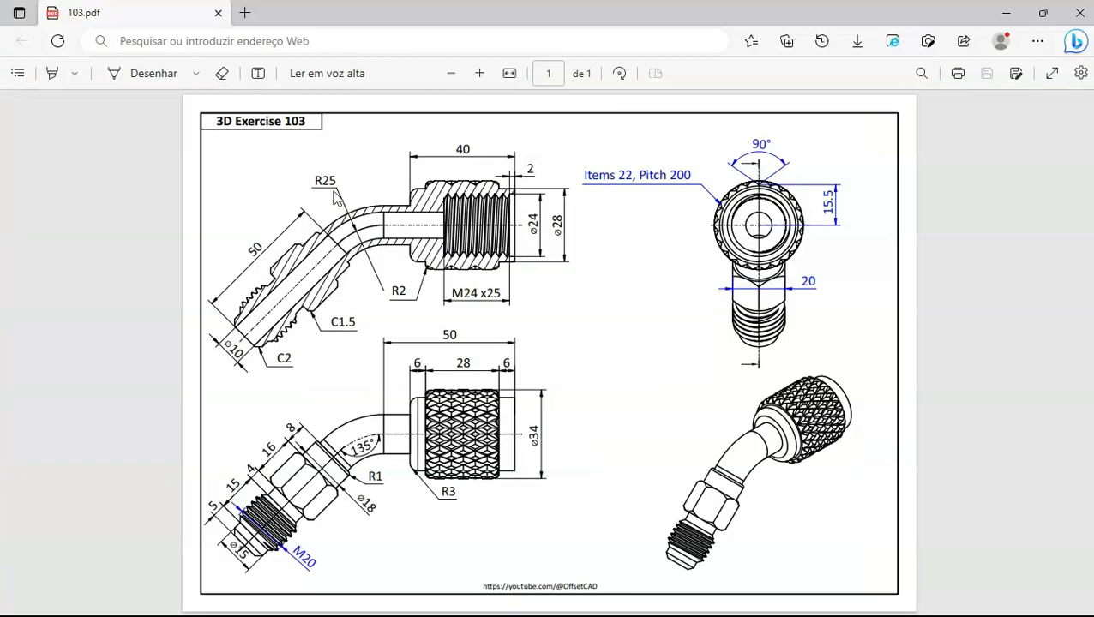
{"action": "key", "text": "alt+Tab"}
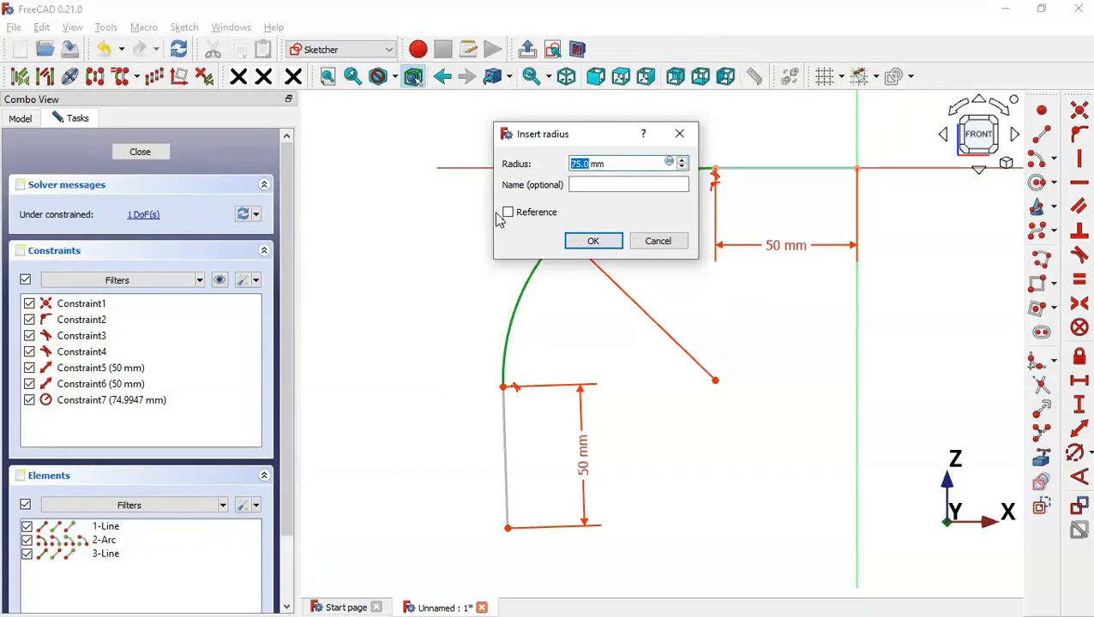
{"action": "type", "text": "25"}
{"action": "key", "text": "Return"}
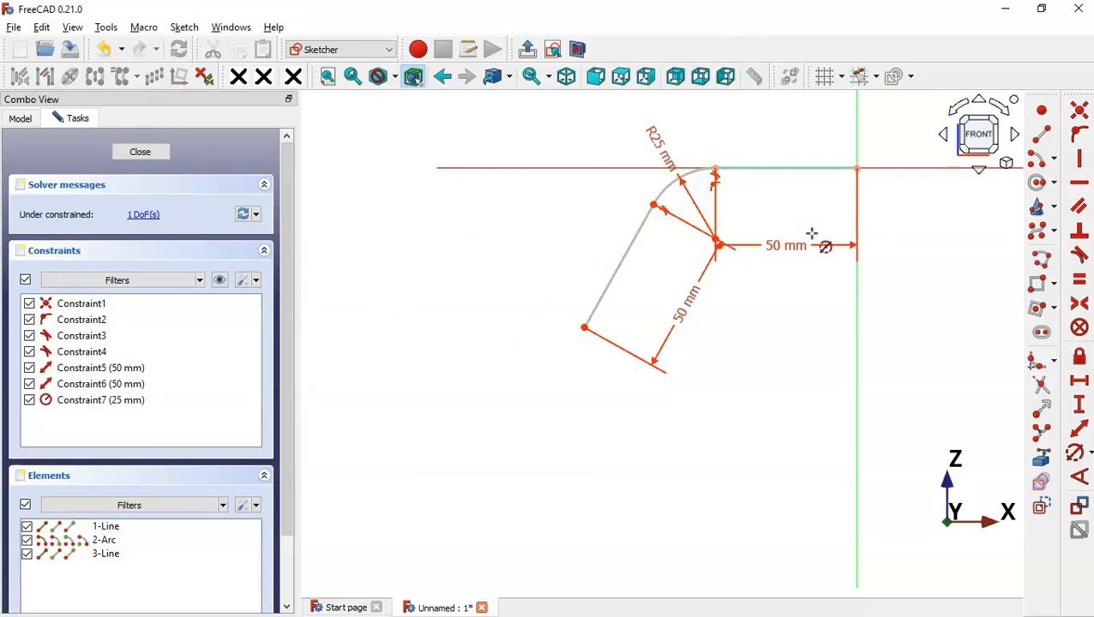
Constrain the angle between the horizontal and sloped lines to 135°, then leave the sketch
{"action": "key", "text": "Escape"}
{"action": "left_click", "coordinate": [1082, 478]}
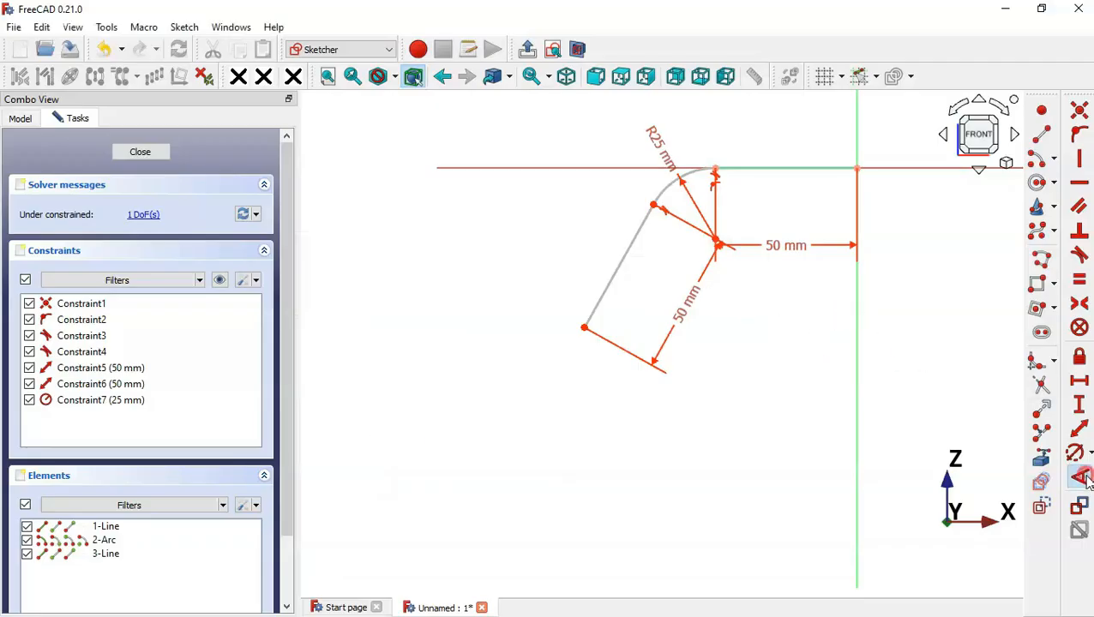
{"action": "left_click", "coordinate": [788, 166]}
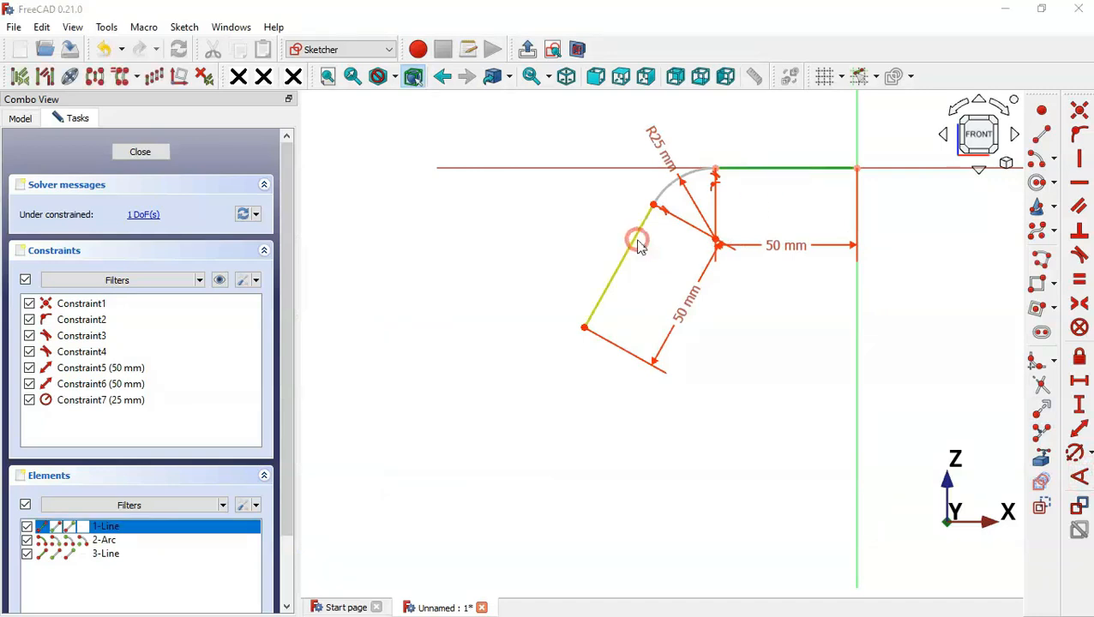
{"action": "left_click", "coordinate": [639, 244]}
{"action": "left_click_drag", "start_coordinate": [741, 236], "coordinate": [688, 170]}
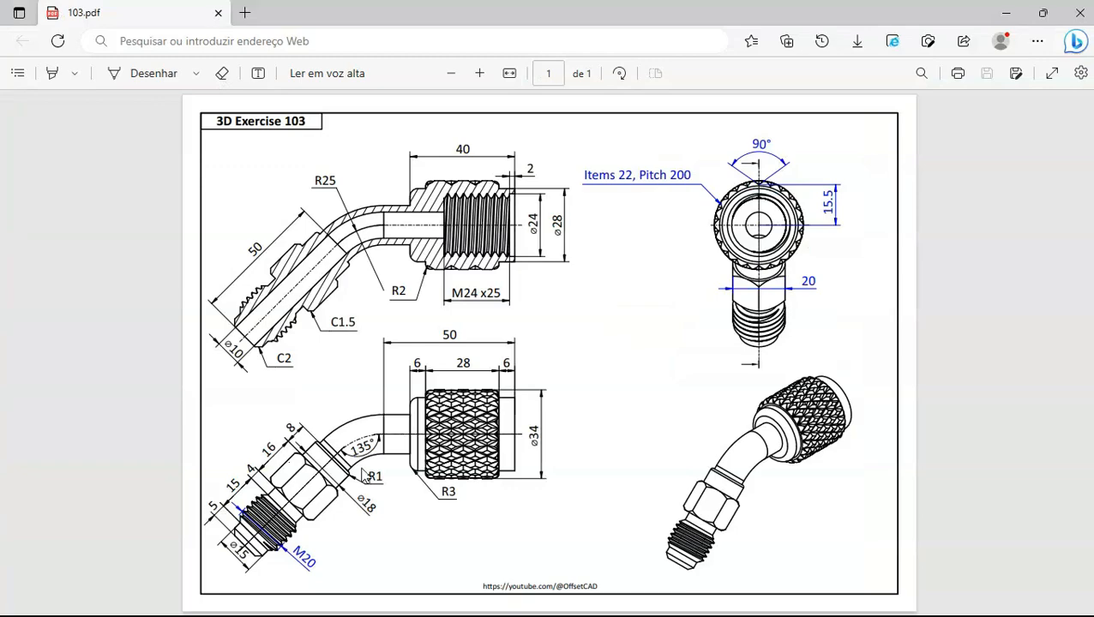
{"action": "scroll", "coordinate": [363, 472], "scroll_direction": "up", "scroll_amount": 3, "text": "ctrl"}
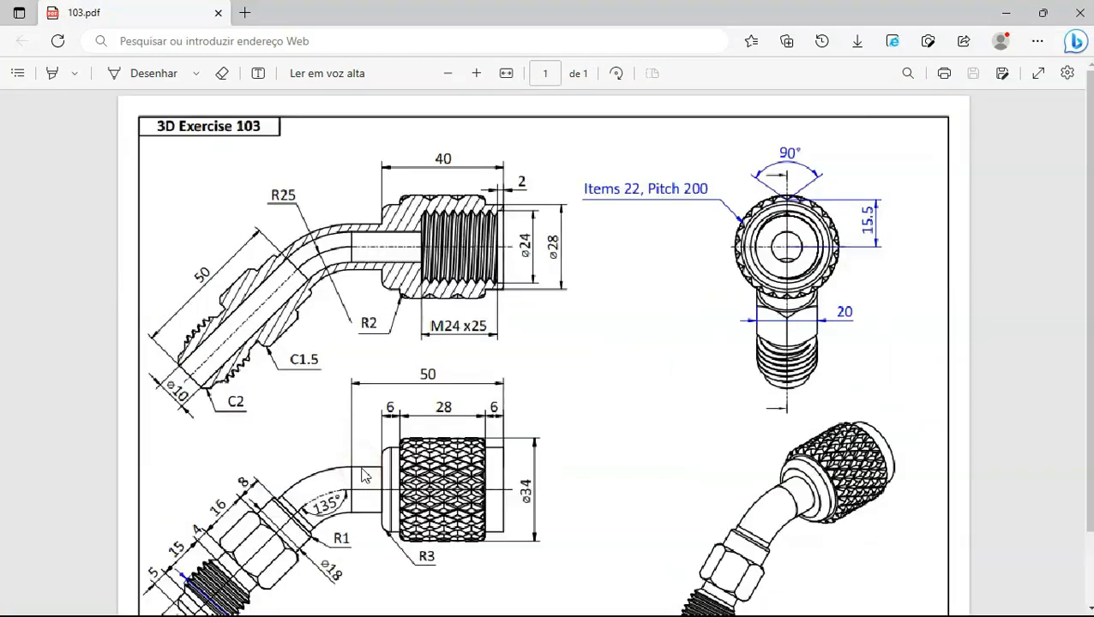
{"action": "scroll", "coordinate": [349, 540], "scroll_direction": "down", "scroll_amount": 2}
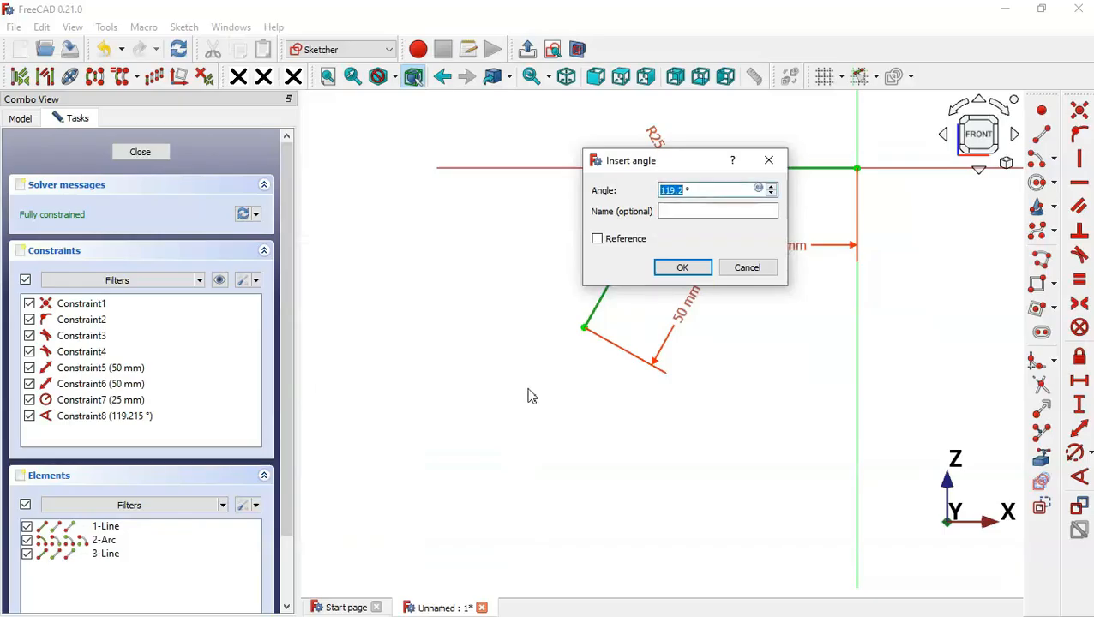
{"action": "type", "text": "135"}
{"action": "key", "text": "Return"}
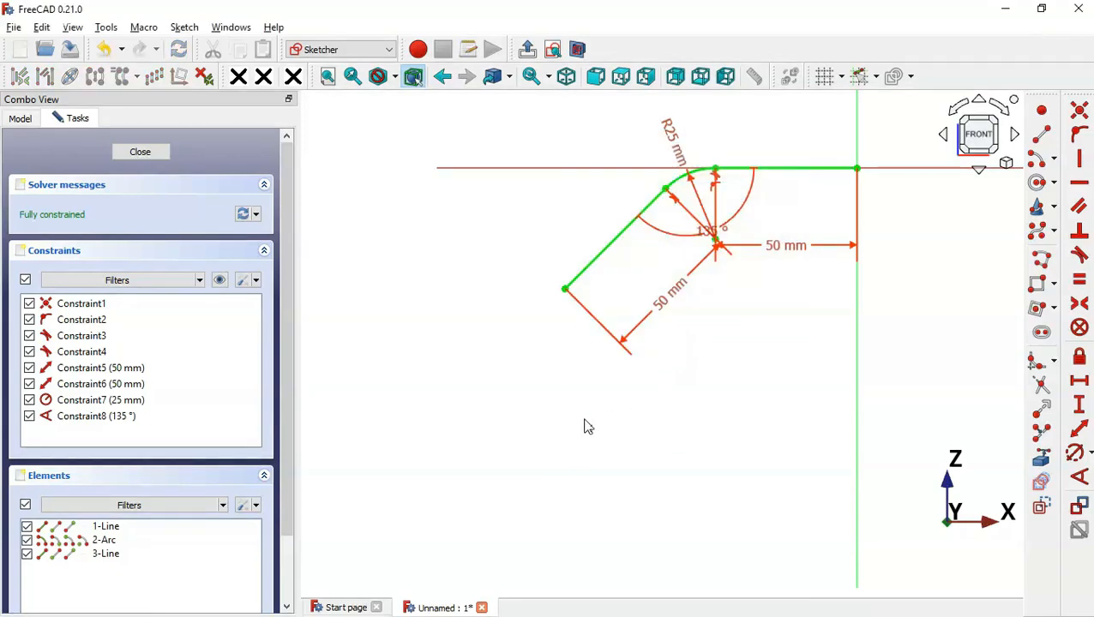
{"action": "left_click", "coordinate": [527, 49]}
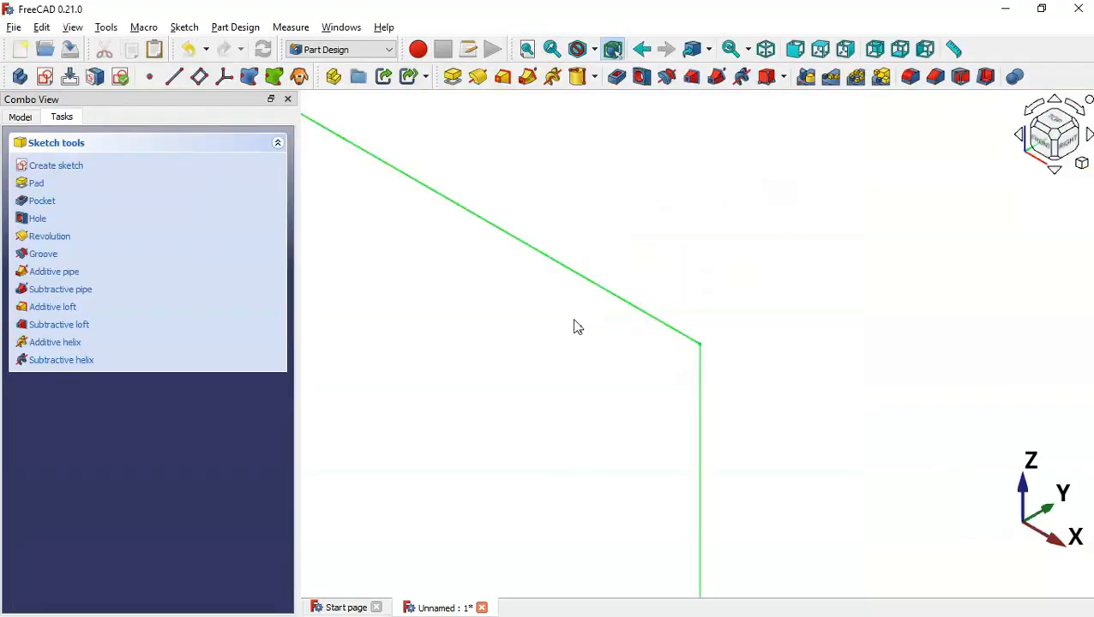
Deselect the path sketch and create a new sketch on the YZ plane
{"action": "scroll", "coordinate": [575, 328], "scroll_direction": "up", "scroll_amount": 5}
{"action": "scroll", "coordinate": [576, 328], "scroll_direction": "down", "scroll_amount": 4}
{"action": "left_click", "coordinate": [485, 224]}
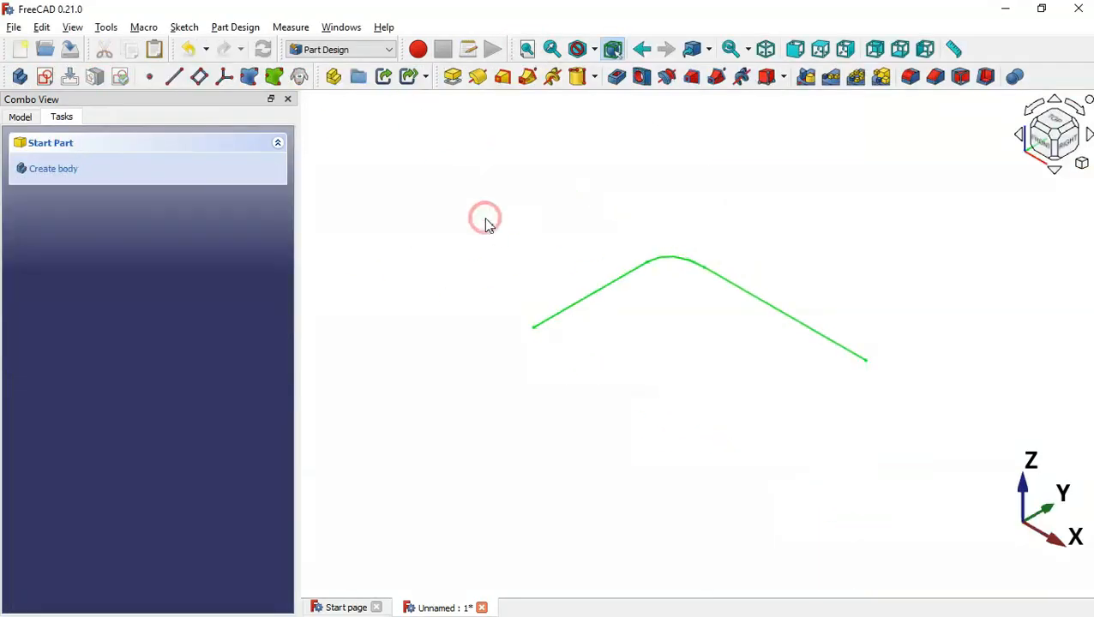
{"action": "left_click", "coordinate": [45, 79]}
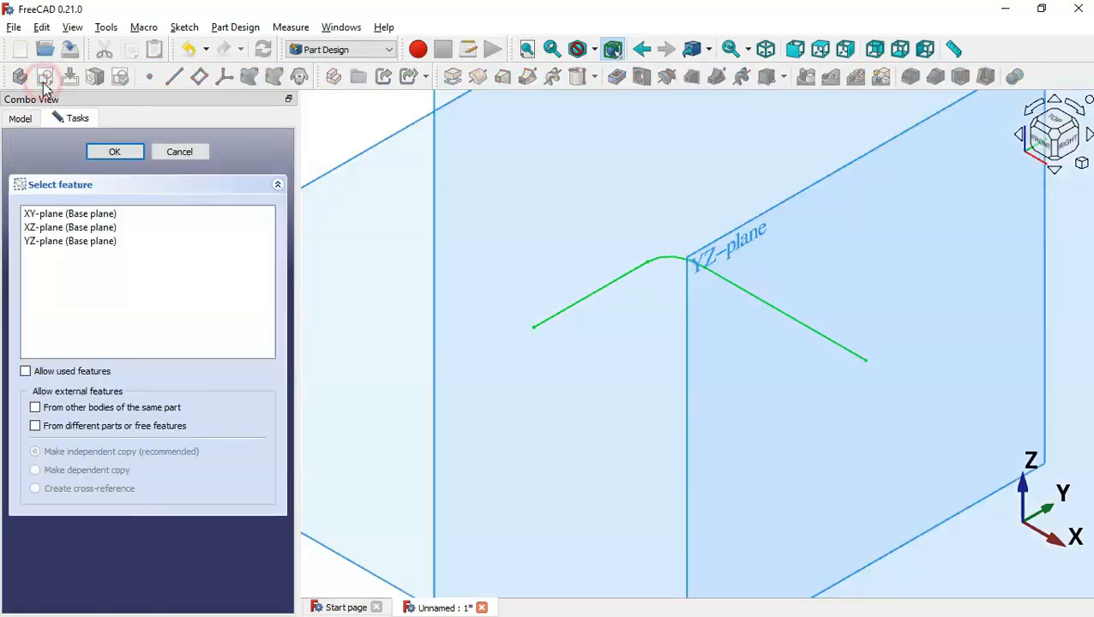
{"action": "left_click", "coordinate": [720, 261]}
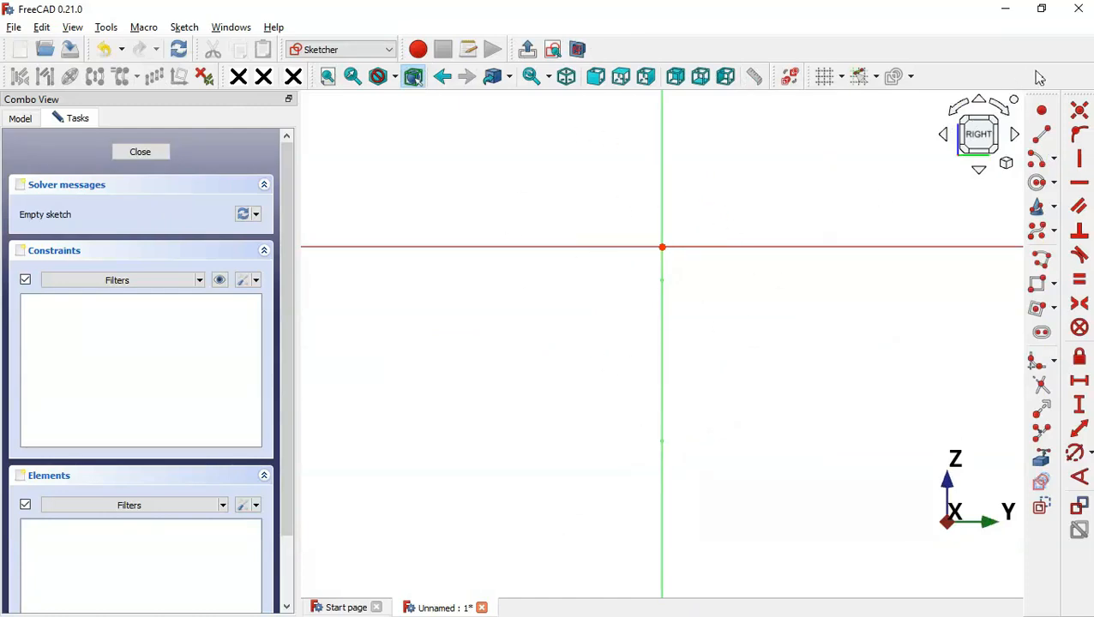
Draw a circle centred on the origin, constrain it to 15 mm diameter, and leave the sketch
{"action": "left_click", "coordinate": [1044, 190]}
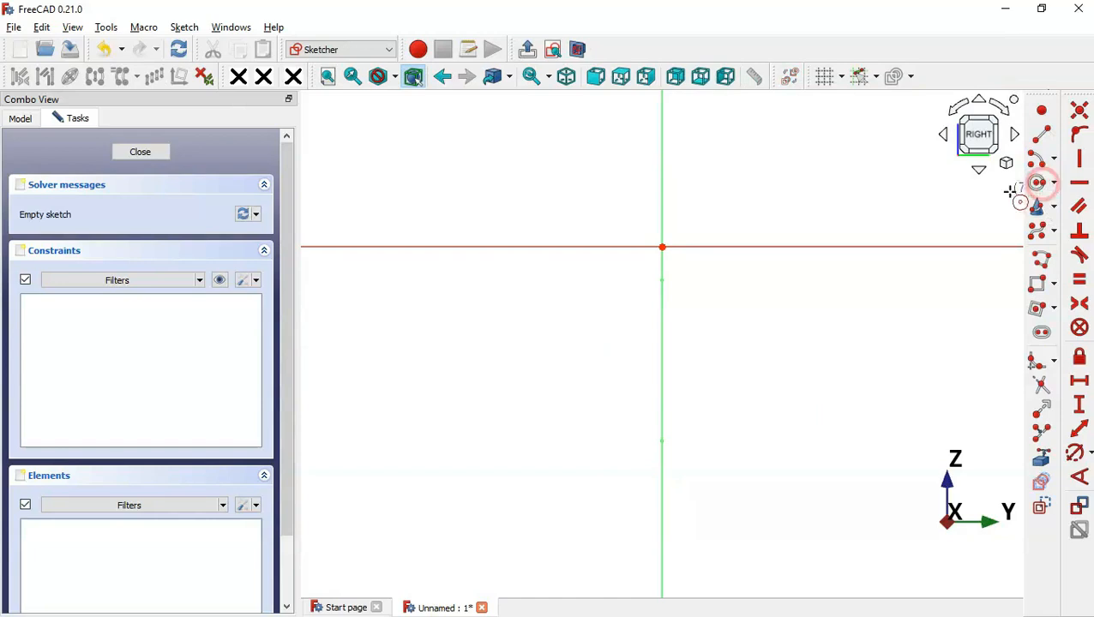
{"action": "left_click", "coordinate": [662, 247]}
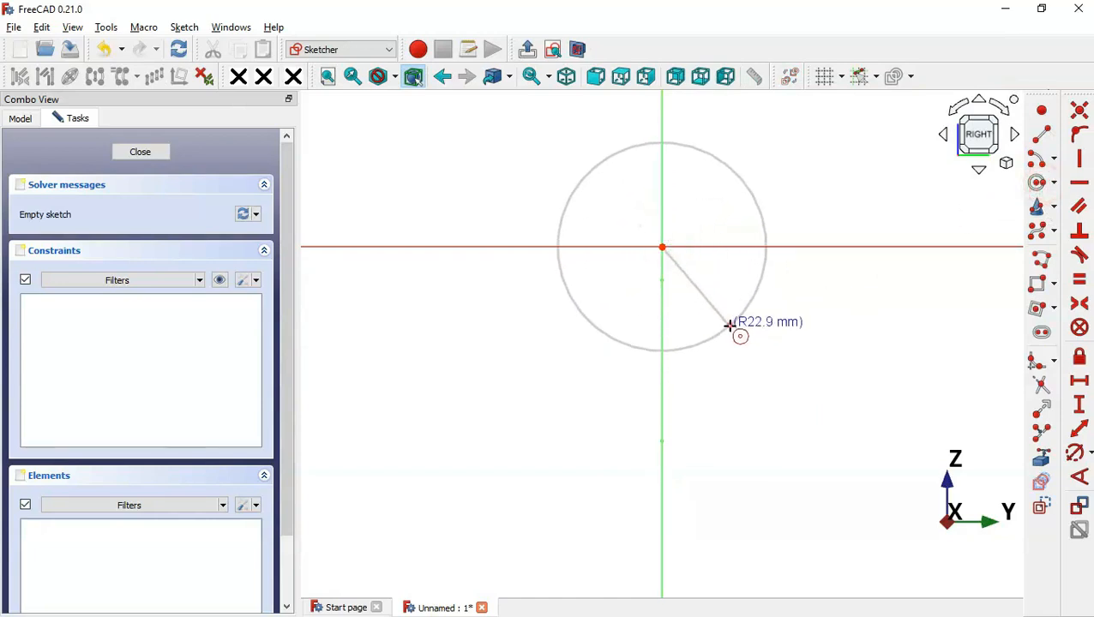
{"action": "left_click", "coordinate": [735, 328]}
{"action": "left_click", "coordinate": [1078, 455]}
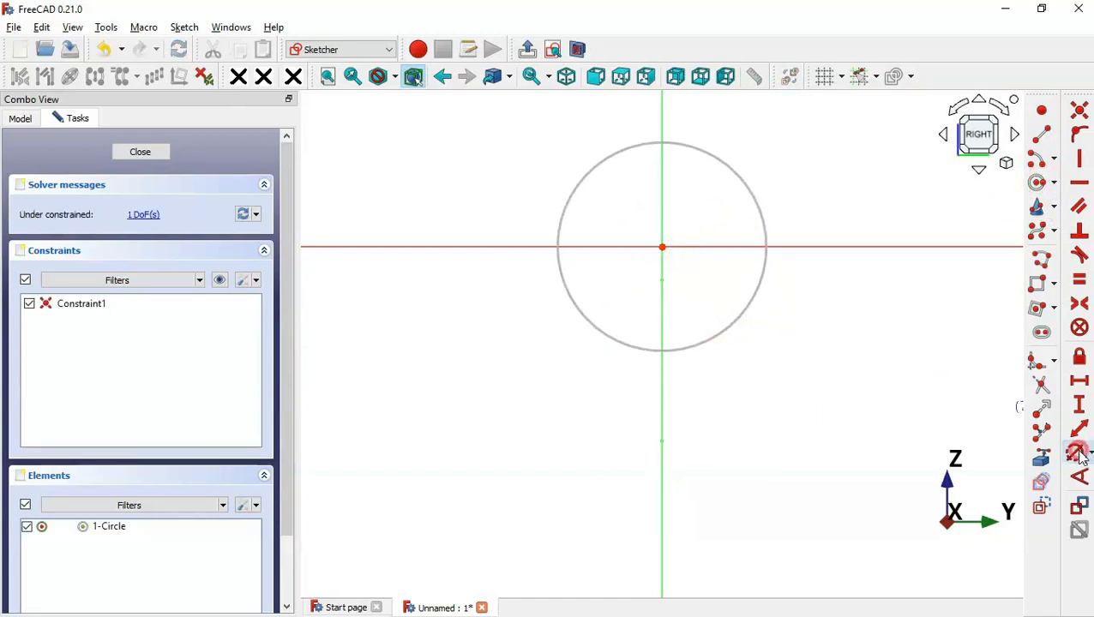
{"action": "left_click", "coordinate": [762, 213]}
{"action": "left_click_drag", "start_coordinate": [834, 212], "coordinate": [694, 194]}
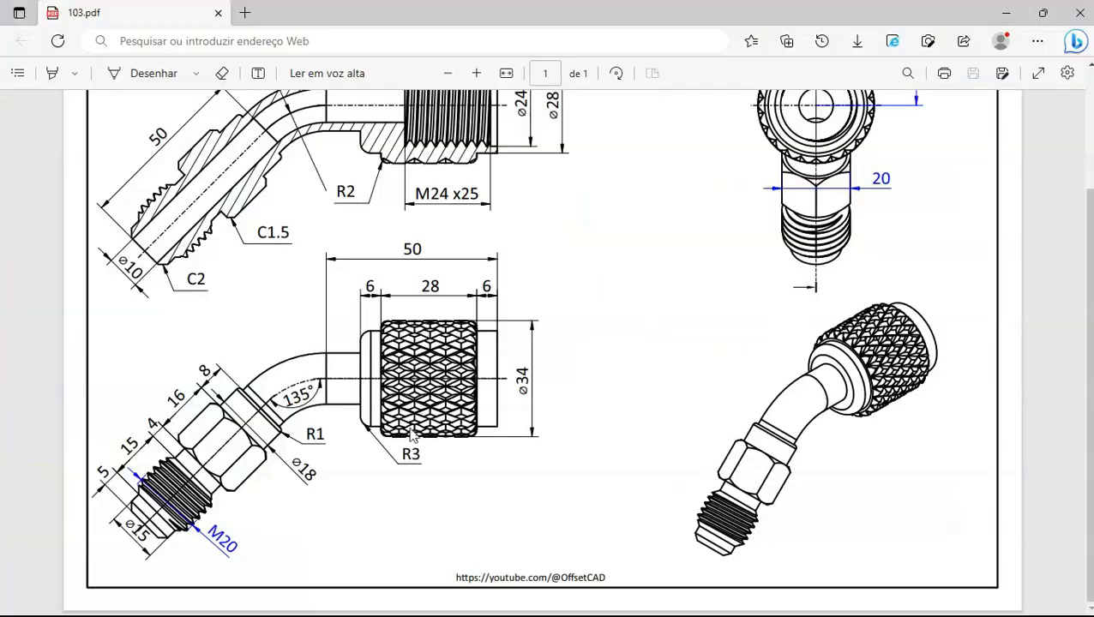
{"action": "key", "text": "alt+Tab"}
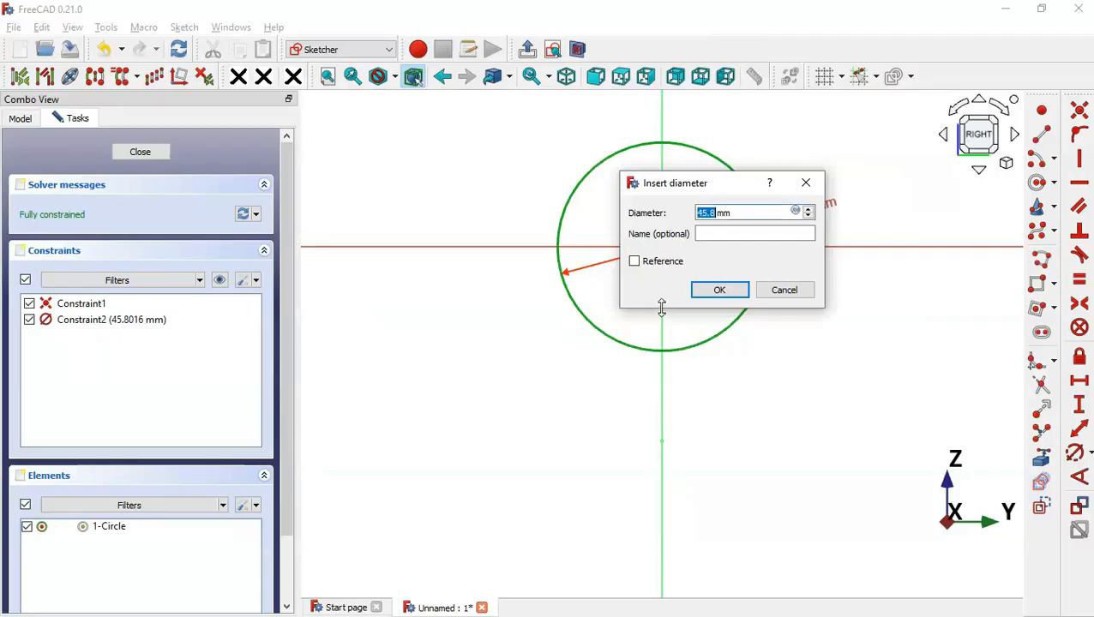
{"action": "type", "text": "15"}
{"action": "key", "text": "Return"}
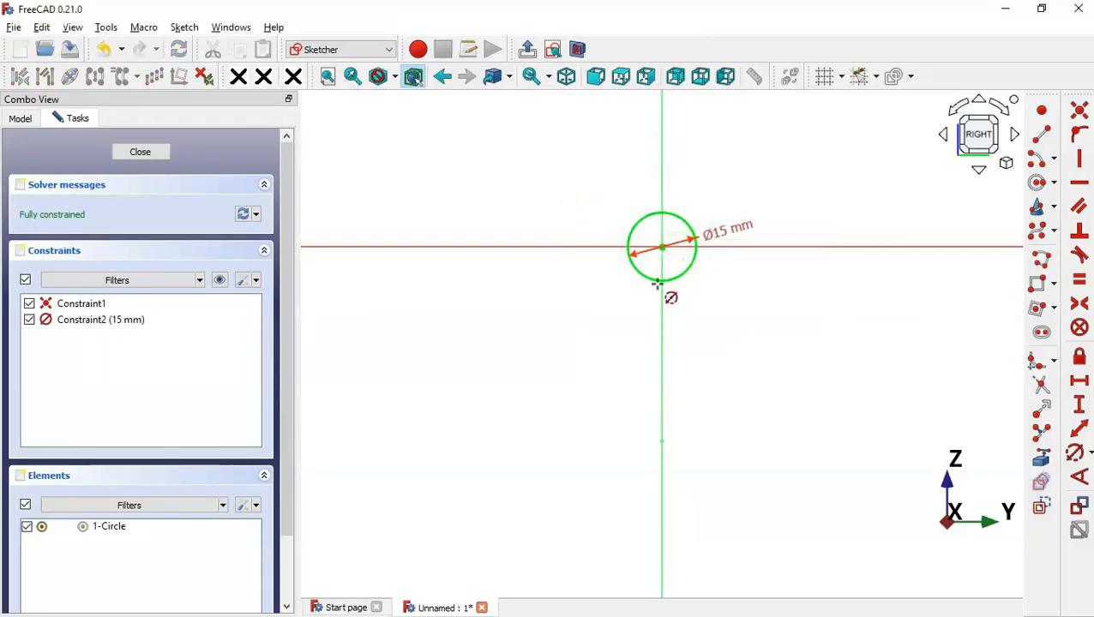
{"action": "left_click", "coordinate": [527, 49]}
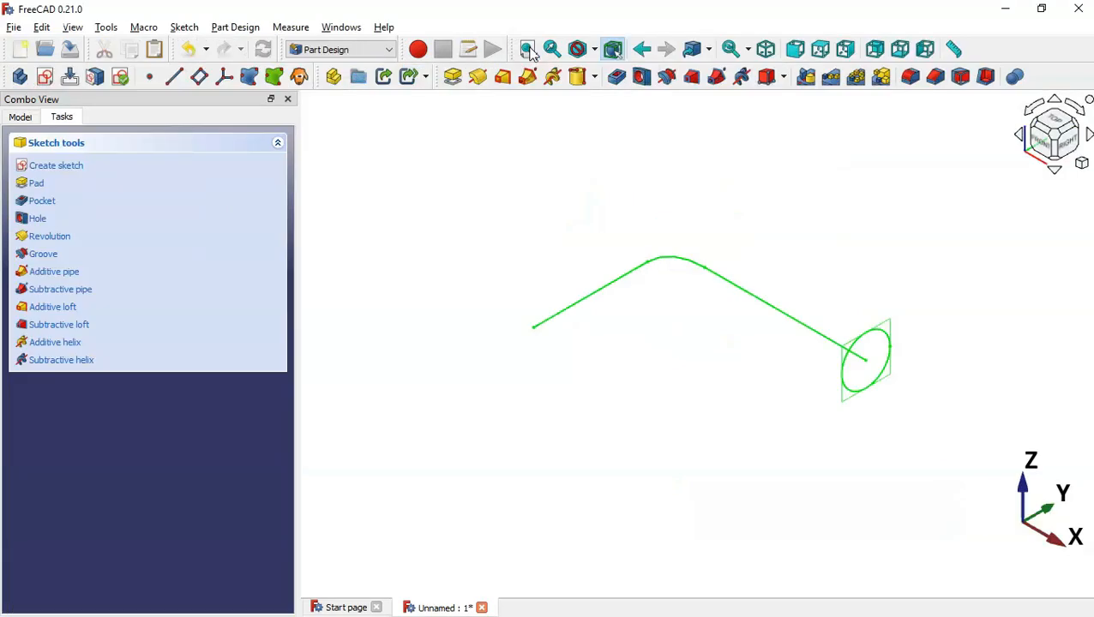
{"action": "left_click", "coordinate": [612, 253]}
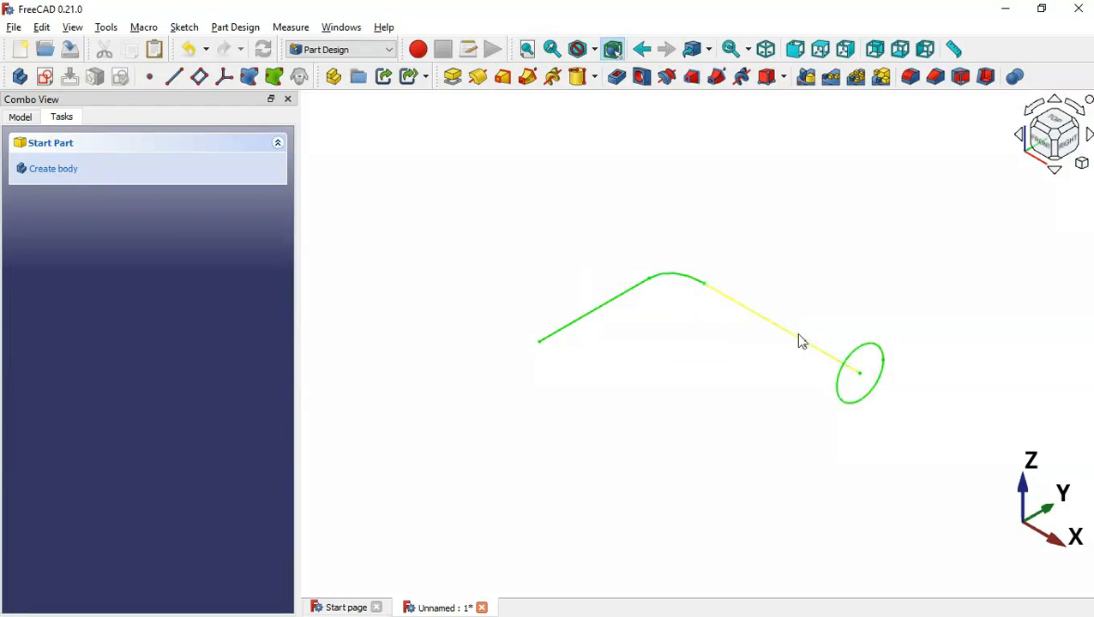
Rename the bent-line sketch to Path in the model tree
{"action": "left_click", "coordinate": [736, 268]}
{"action": "left_click", "coordinate": [19, 118]}
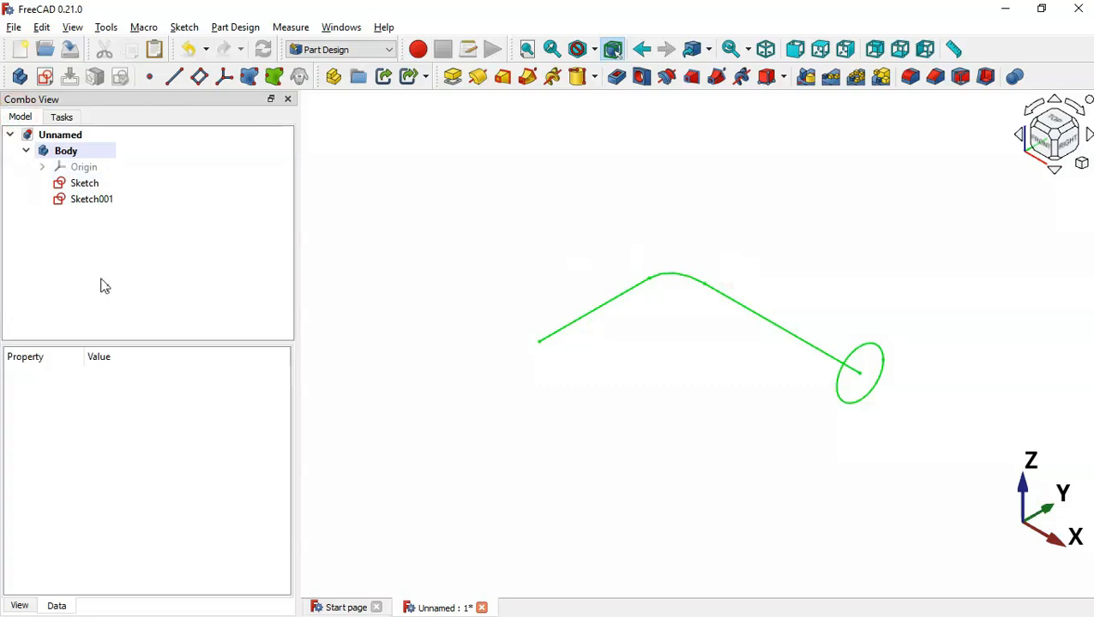
{"action": "left_click", "coordinate": [85, 199]}
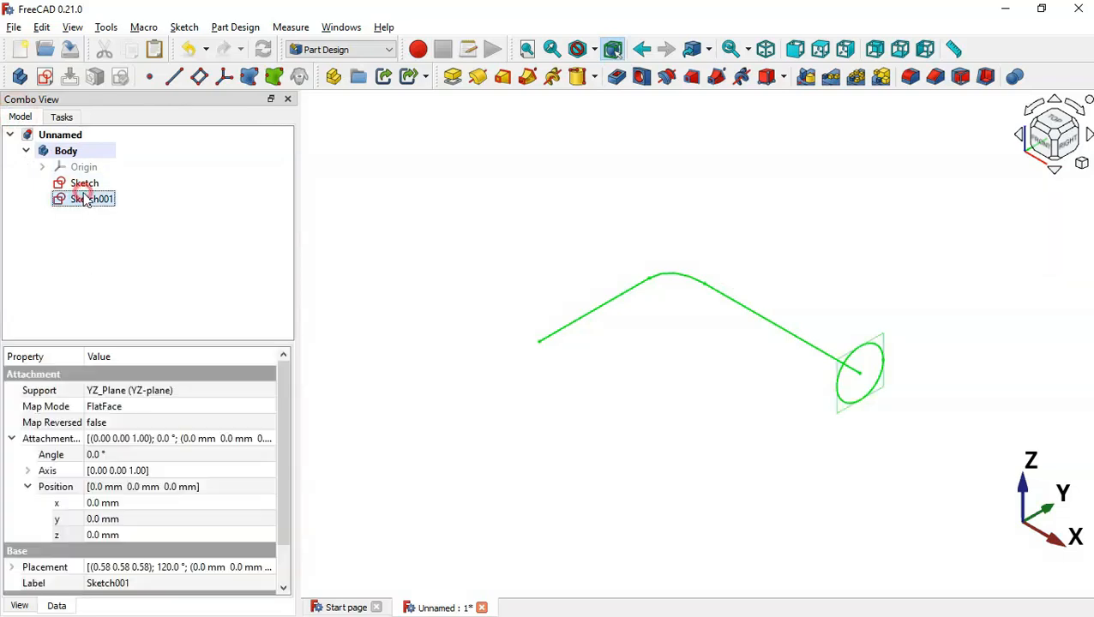
{"action": "left_click", "coordinate": [90, 185]}
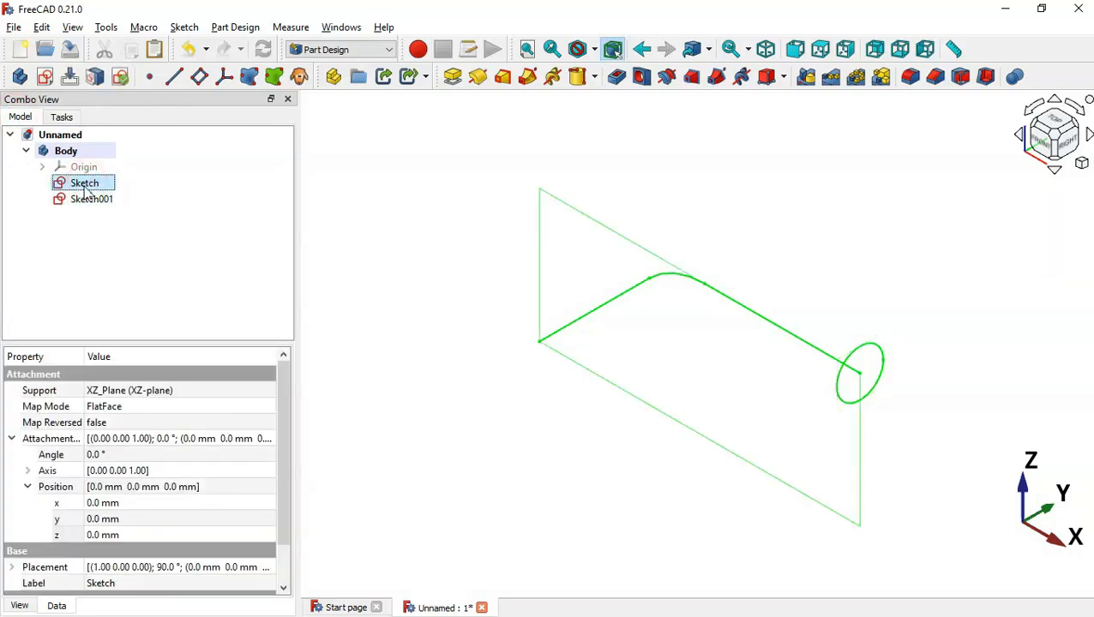
{"action": "right_click", "coordinate": [88, 184]}
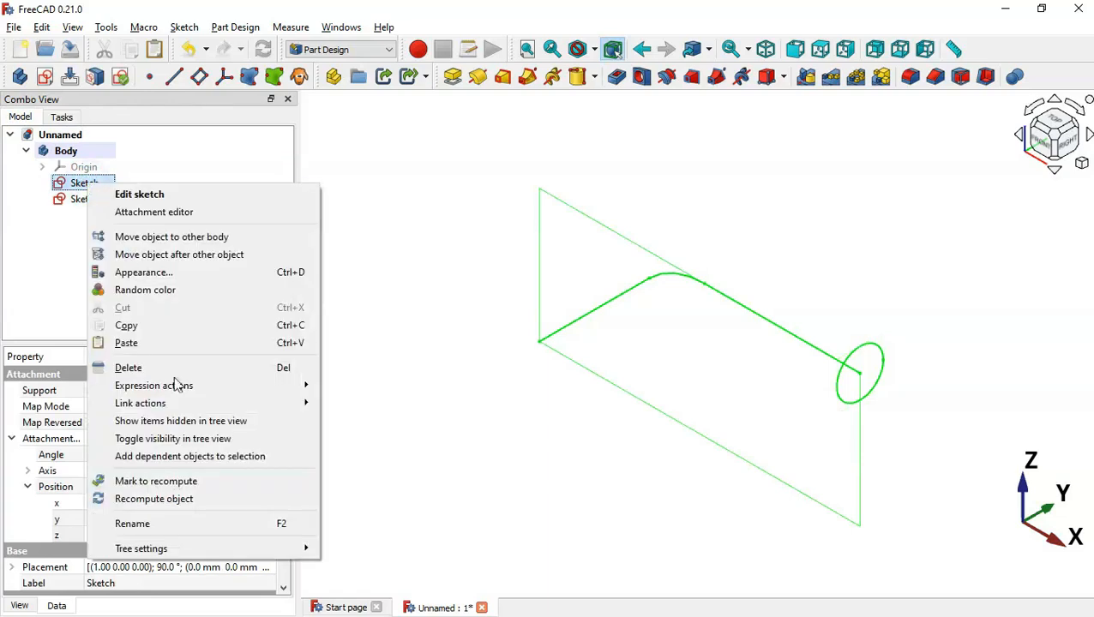
{"action": "left_click", "coordinate": [255, 534]}
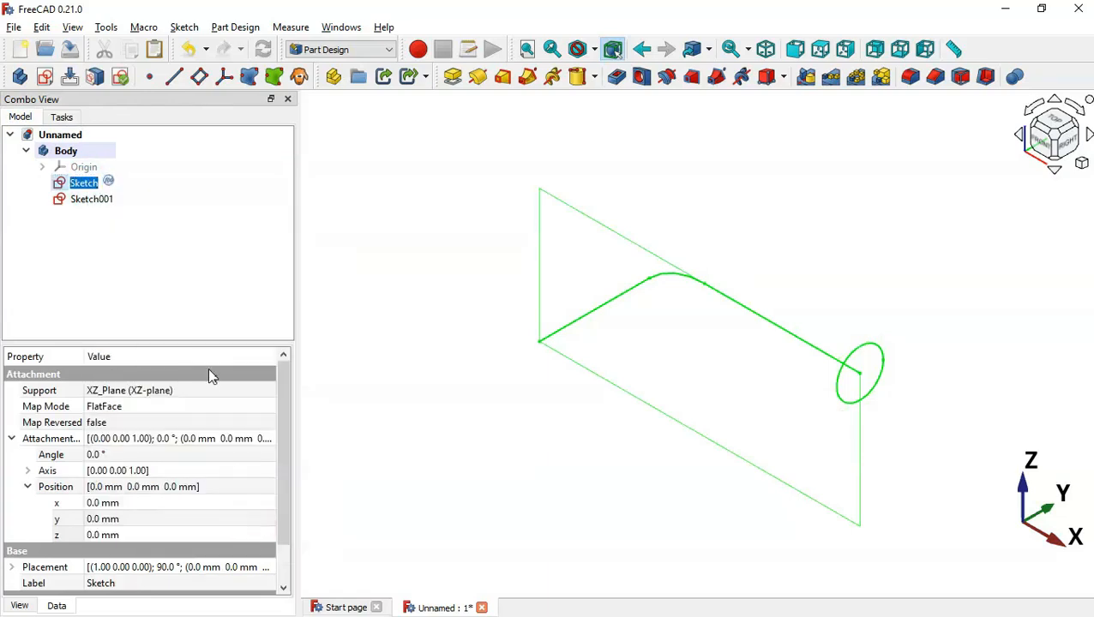
{"action": "type", "text": "Path"}
{"action": "key", "text": "Return"}
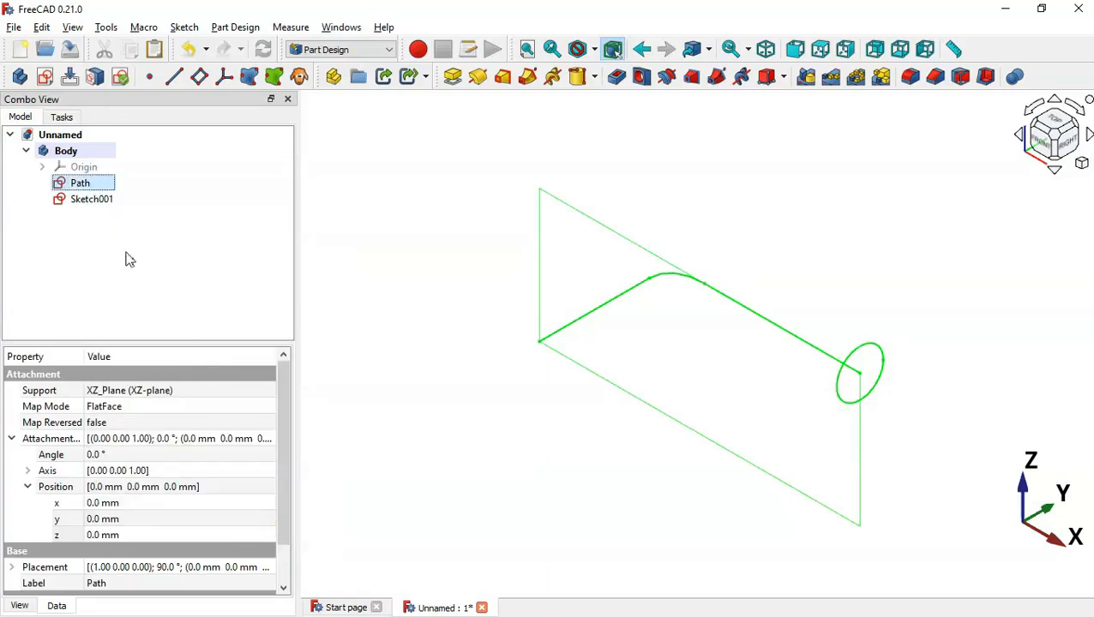
Rename Sketch001 to Profile and collapse the property groups
{"action": "left_click", "coordinate": [82, 197]}
{"action": "key", "text": "F2"}
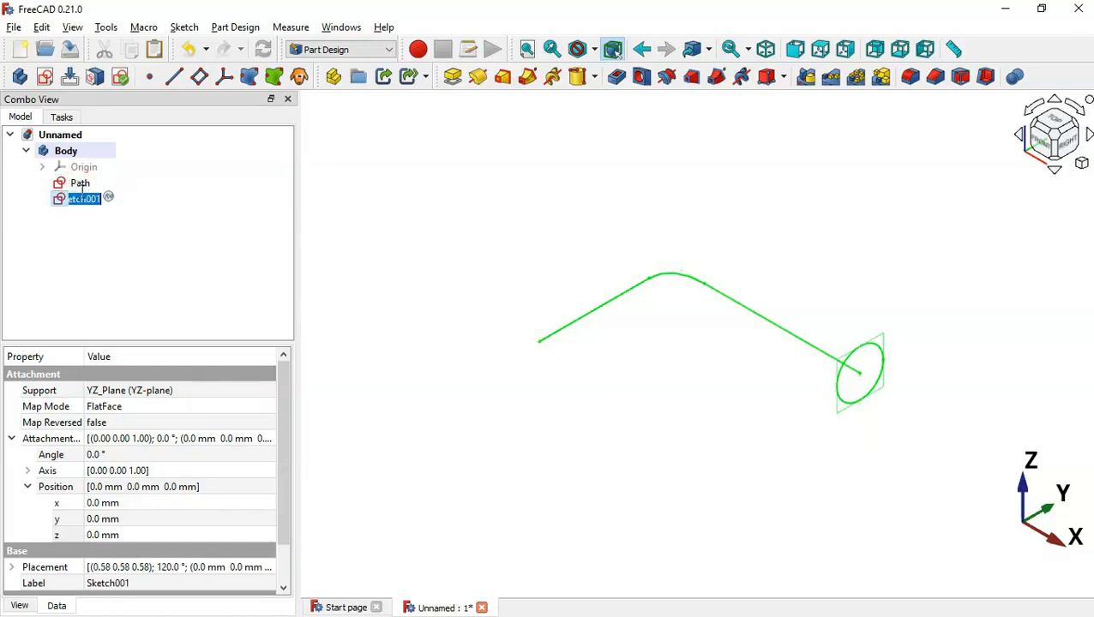
{"action": "type", "text": "Profile"}
{"action": "key", "text": "Return"}
{"action": "left_click", "coordinate": [28, 486]}
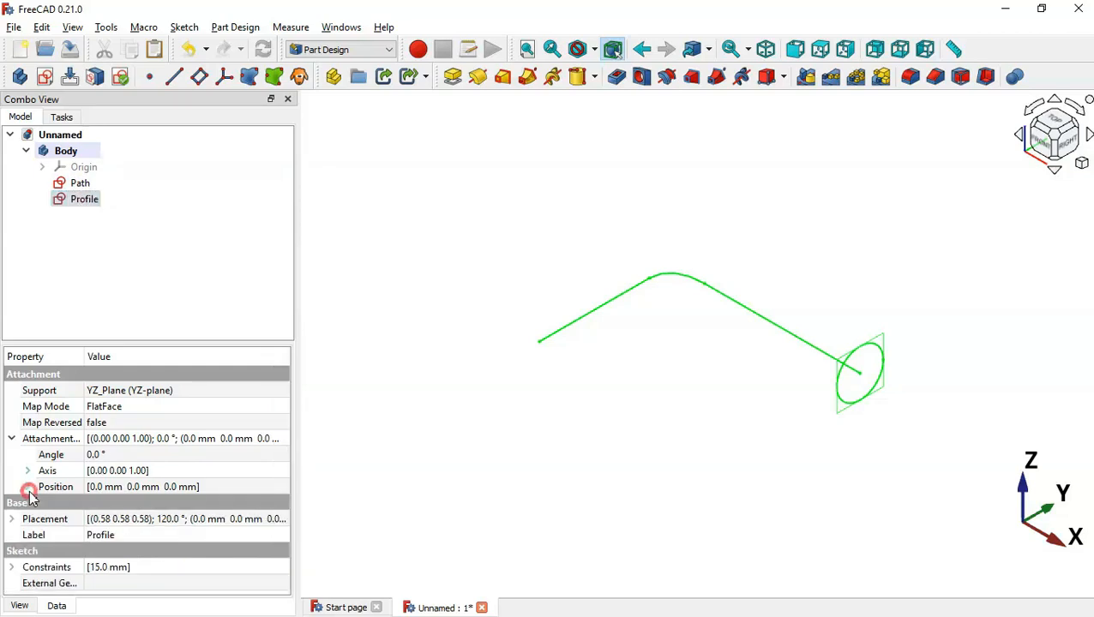
{"action": "left_click", "coordinate": [12, 438]}
{"action": "left_click", "coordinate": [562, 312]}
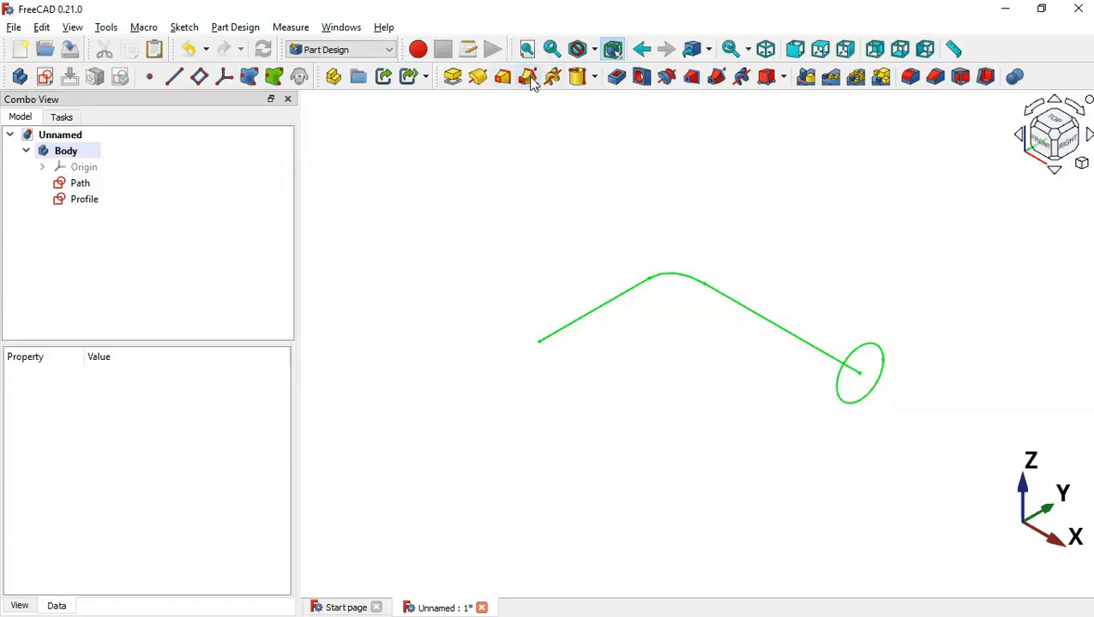
Sweep the Profile circle along Path with Additive pipe to form the solid bent tube
{"action": "left_click", "coordinate": [86, 199]}
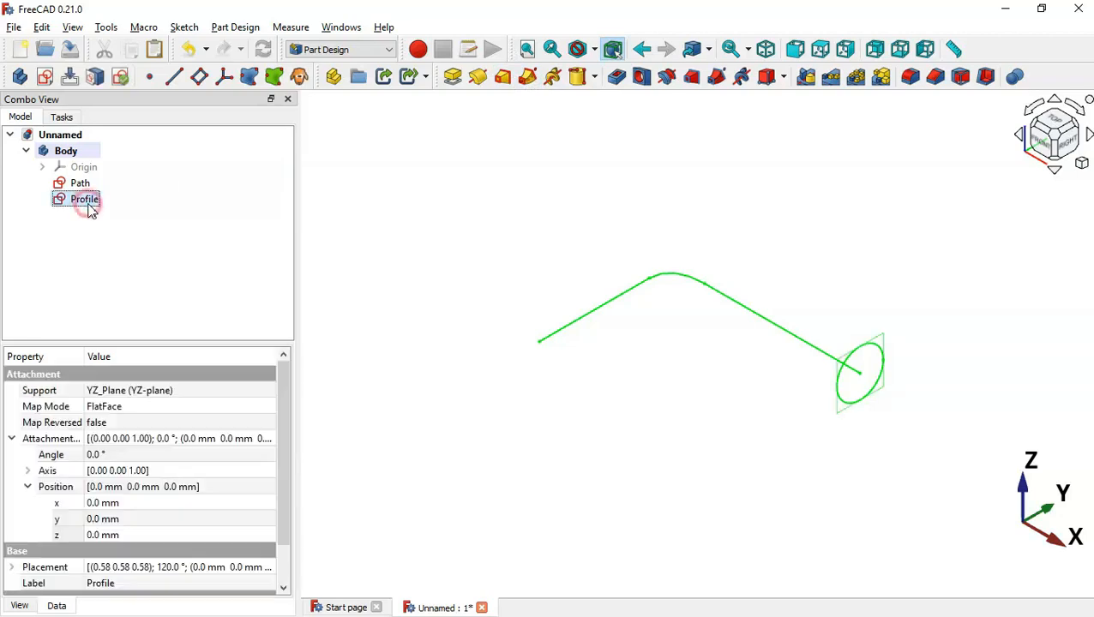
{"action": "left_click", "coordinate": [528, 79]}
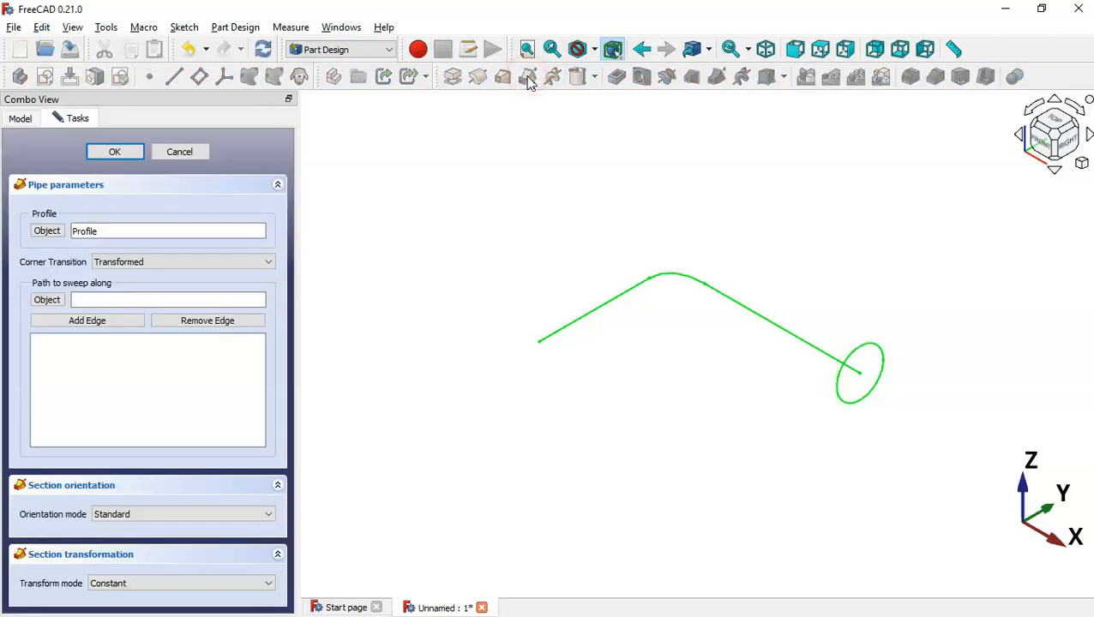
{"action": "left_click", "coordinate": [47, 300]}
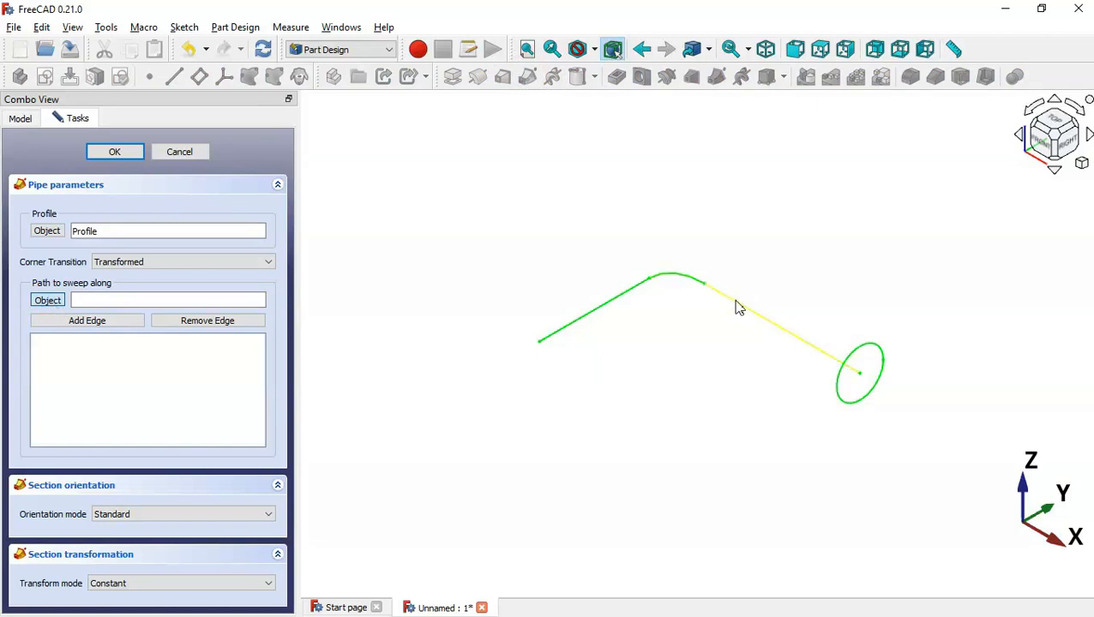
{"action": "left_click", "coordinate": [739, 307]}
{"action": "left_click", "coordinate": [120, 152]}
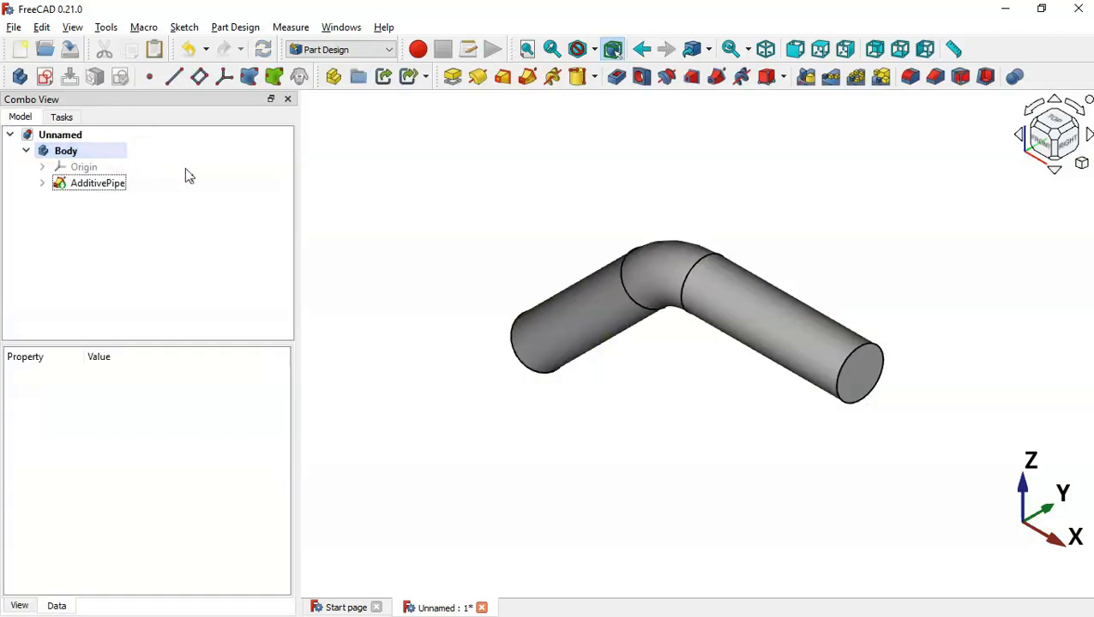
{"action": "middle_click_drag", "start_coordinate": [741, 416], "coordinate": [801, 404]}
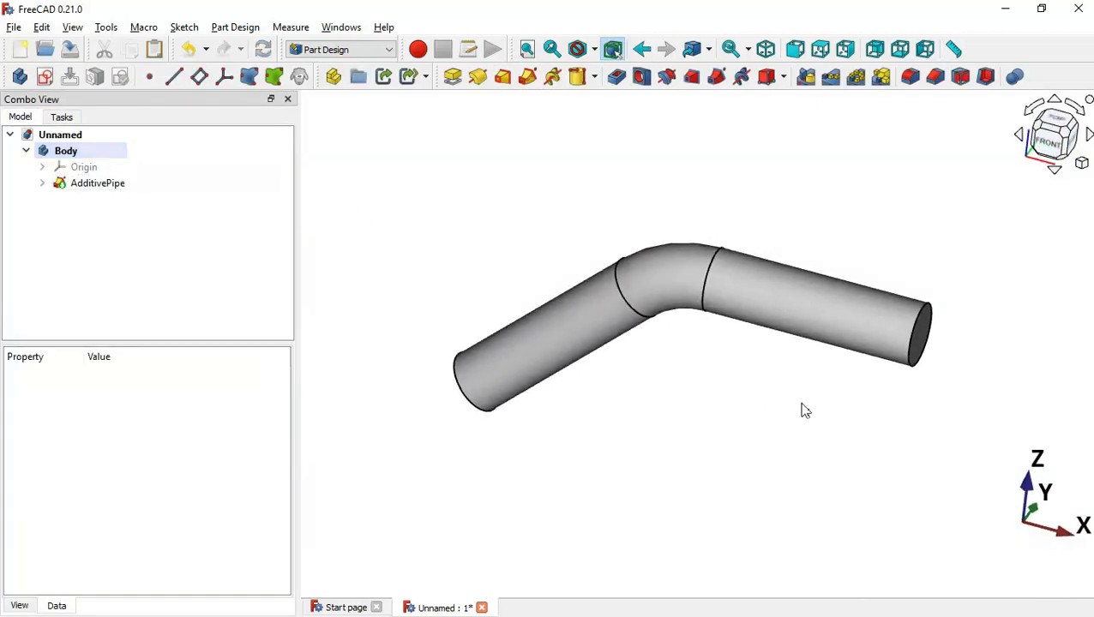
{"action": "key", "text": "0"}
{"action": "left_click", "coordinate": [604, 204]}
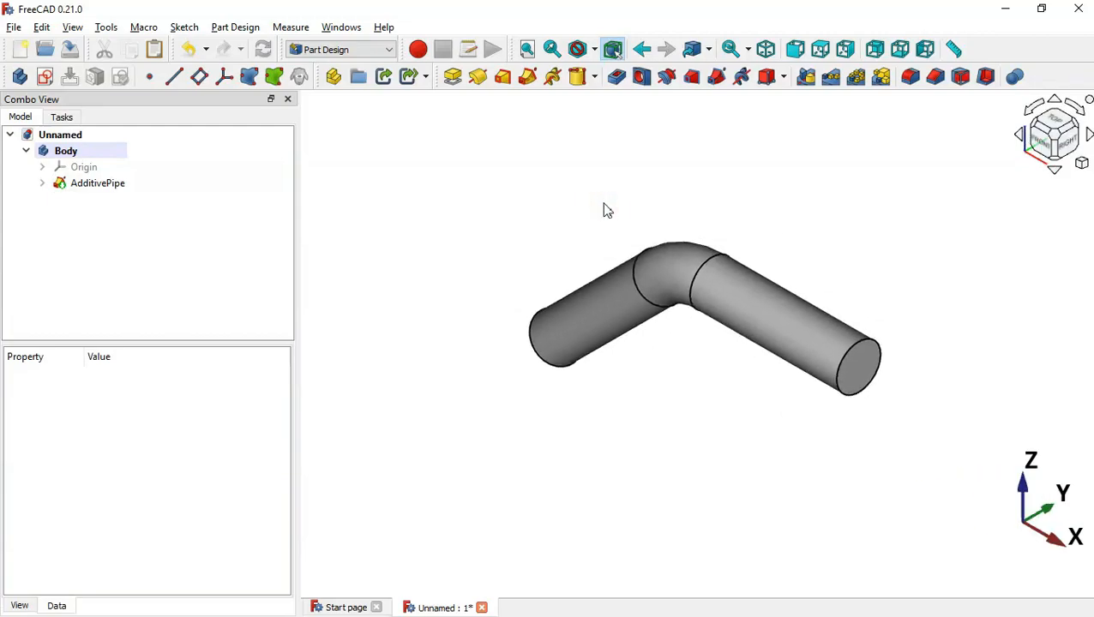
{"action": "key", "text": "alt+Tab"}
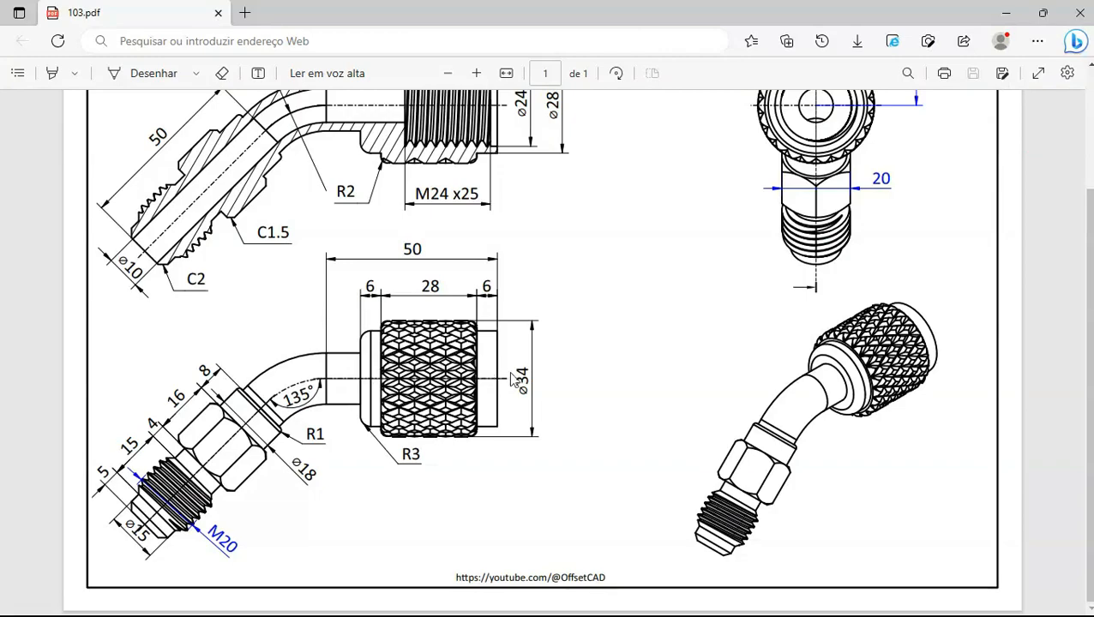
Add an additive cylinder attached to the straight pipe's end face, with sides flipped
{"action": "key", "text": "alt+Tab"}
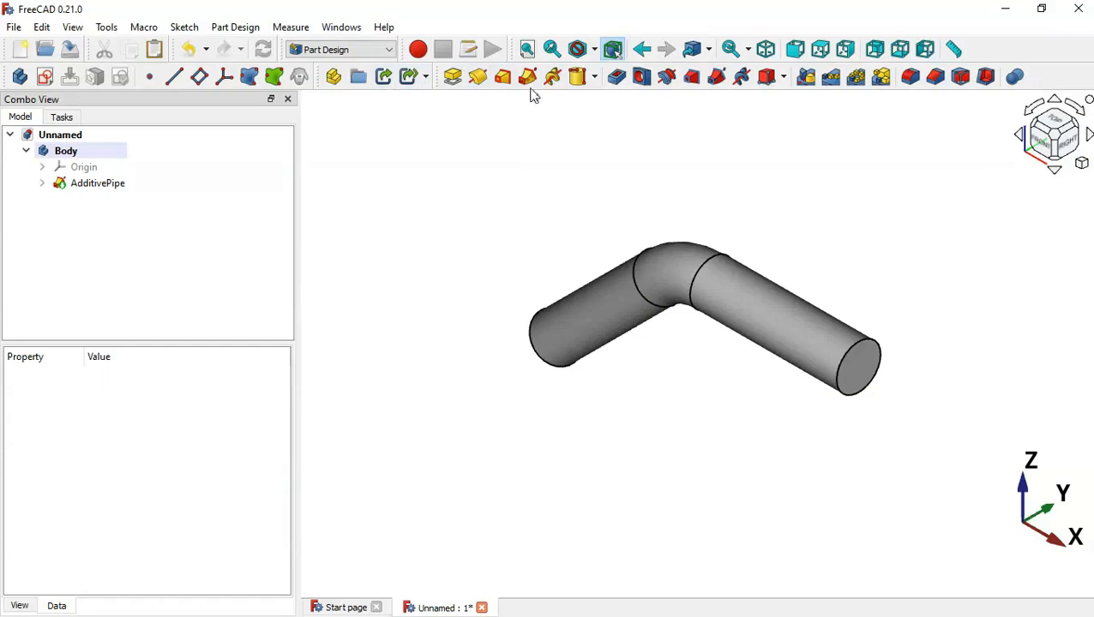
{"action": "left_click", "coordinate": [594, 79]}
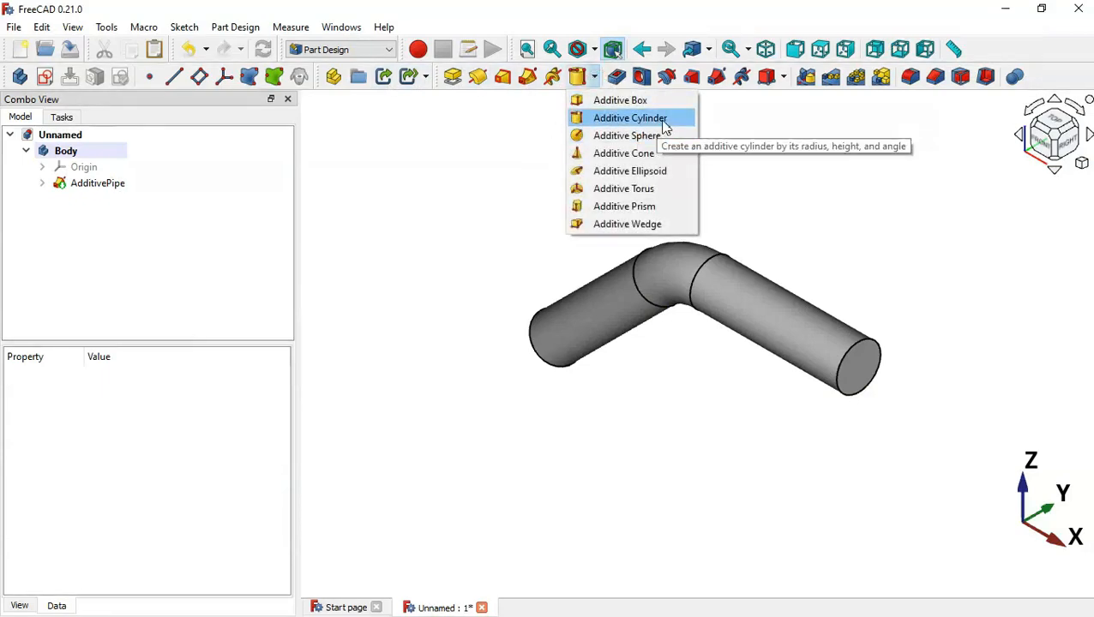
{"action": "left_click", "coordinate": [630, 118]}
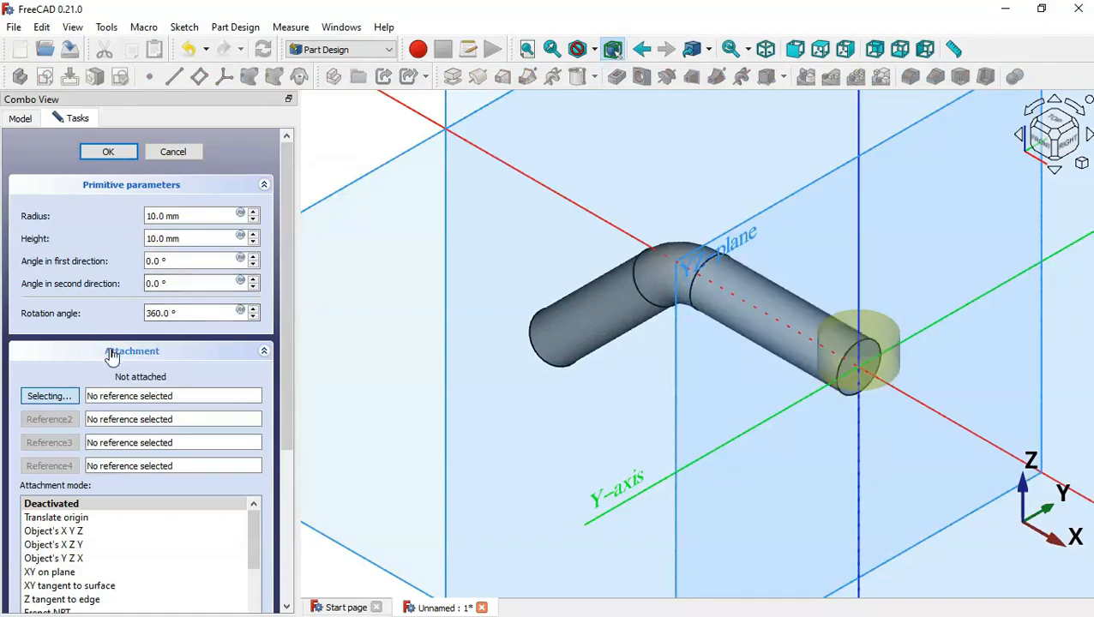
{"action": "scroll", "coordinate": [926, 346], "scroll_direction": "up", "scroll_amount": 3}
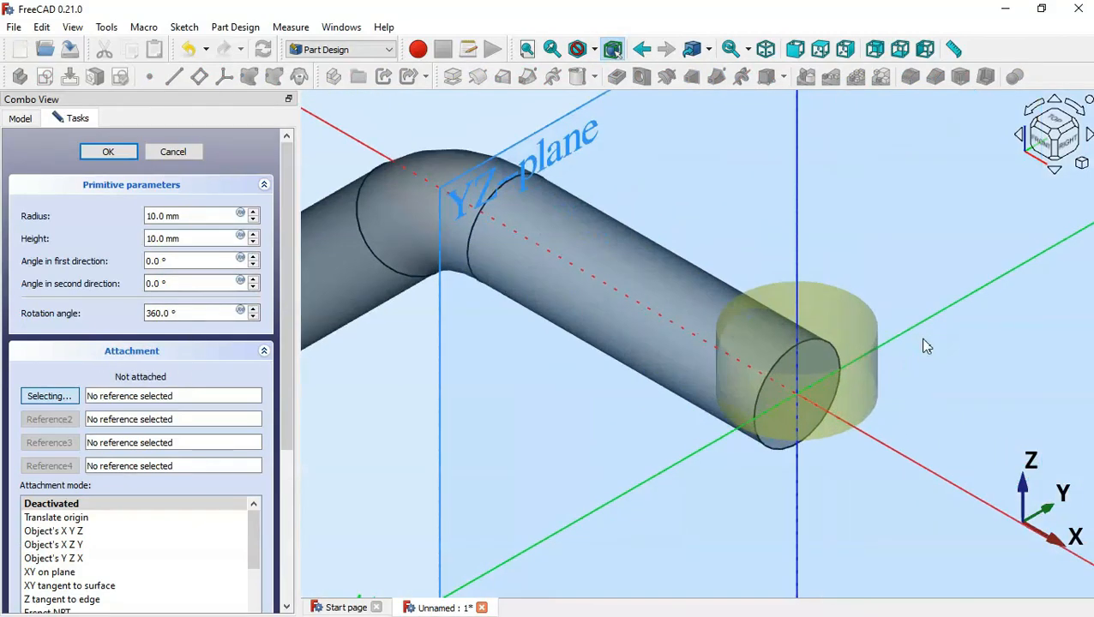
{"action": "left_click", "coordinate": [811, 356]}
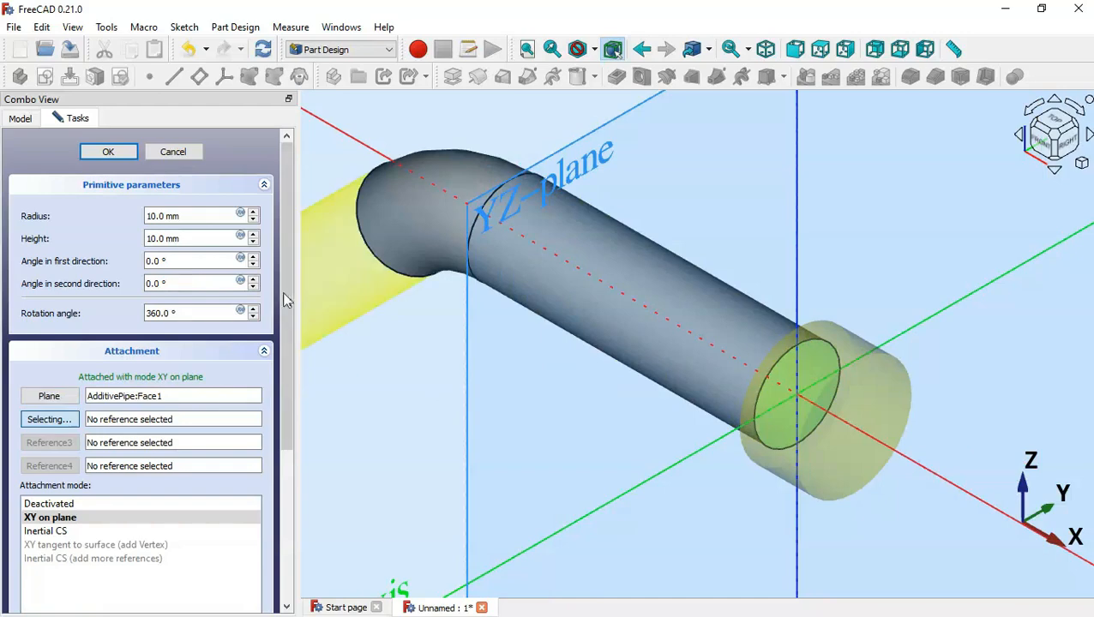
{"action": "scroll", "coordinate": [288, 294], "scroll_direction": "down", "scroll_amount": 3}
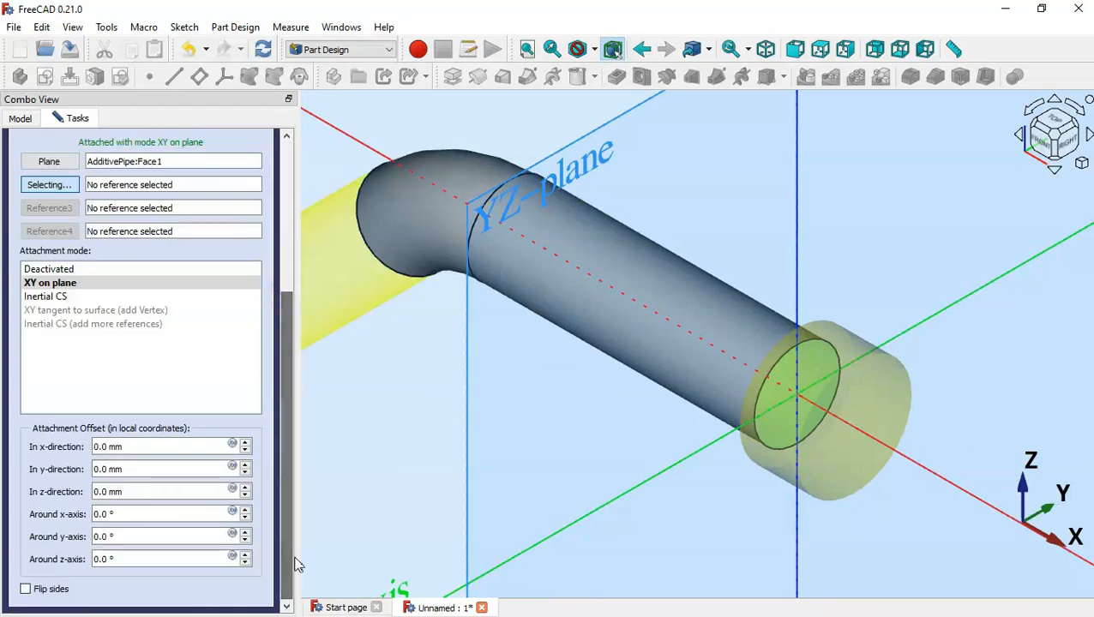
{"action": "left_click", "coordinate": [48, 593]}
{"action": "left_click_drag", "start_coordinate": [290, 492], "coordinate": [293, 214]}
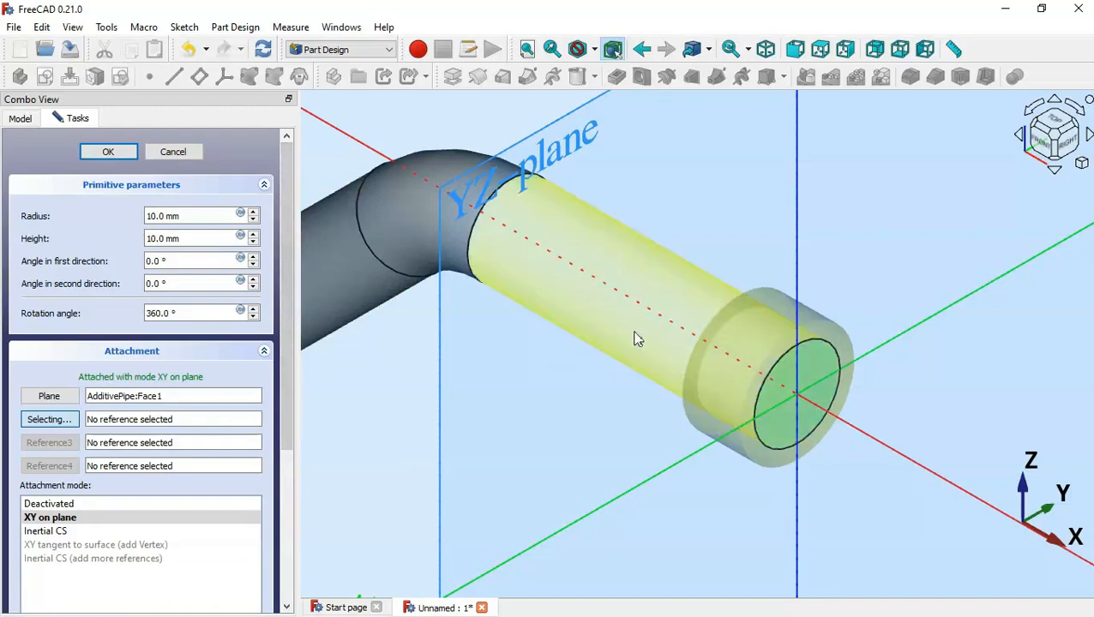
Set the cylinder to radius 14 mm and height 40 mm from the drawing
{"action": "double_click", "coordinate": [204, 216]}
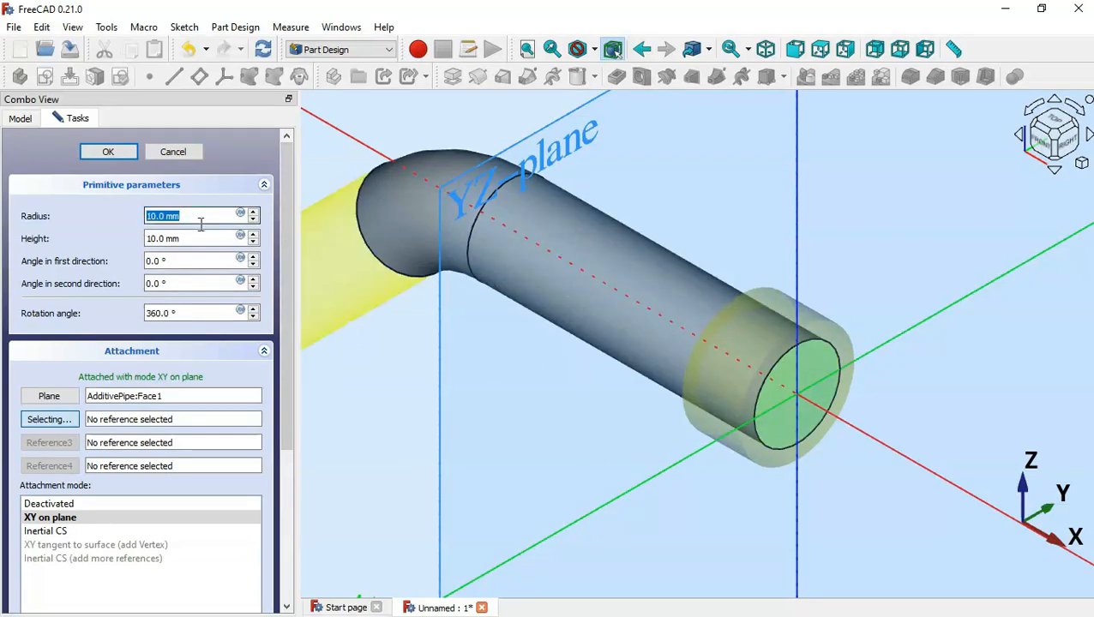
{"action": "key", "text": "alt+Tab"}
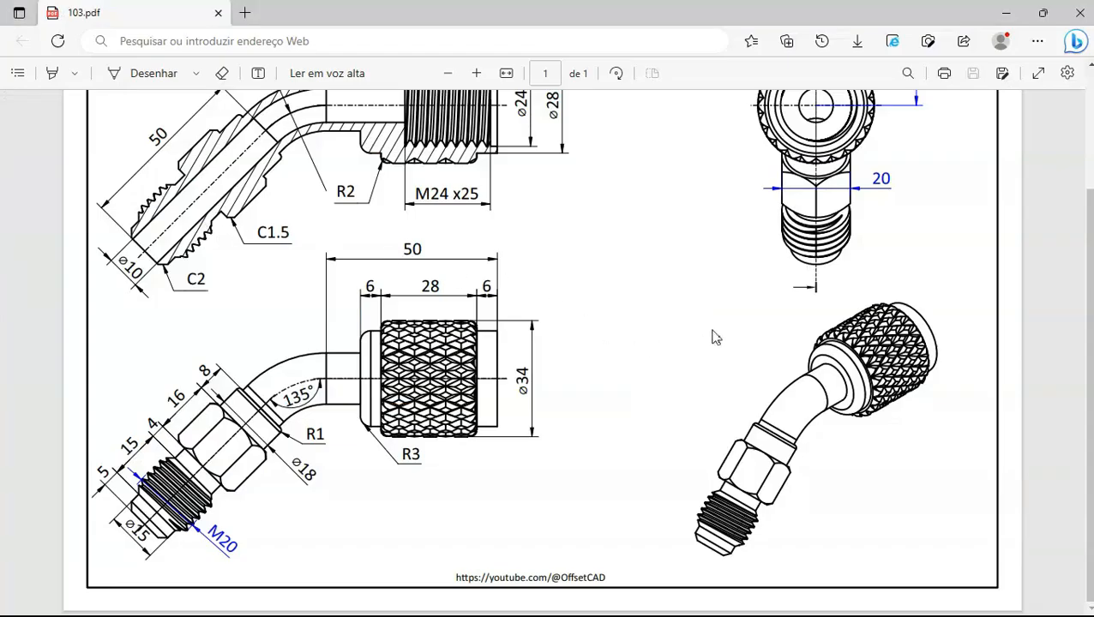
{"action": "left_click_drag", "start_coordinate": [1085, 366], "coordinate": [1081, 319]}
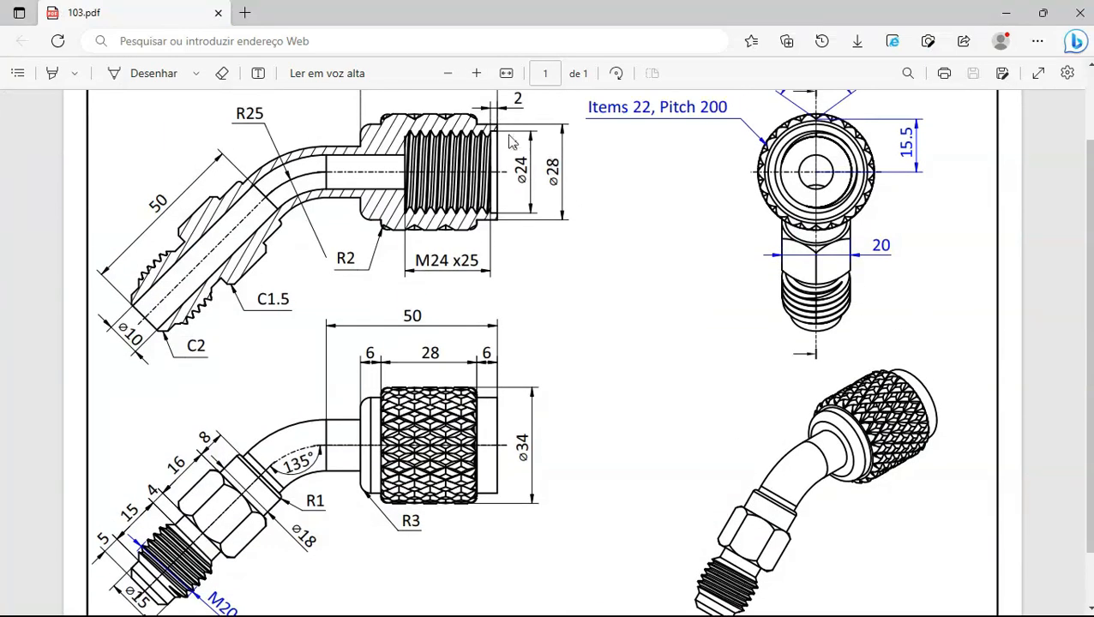
{"action": "key", "text": "alt+Tab"}
{"action": "type", "text": "1"}
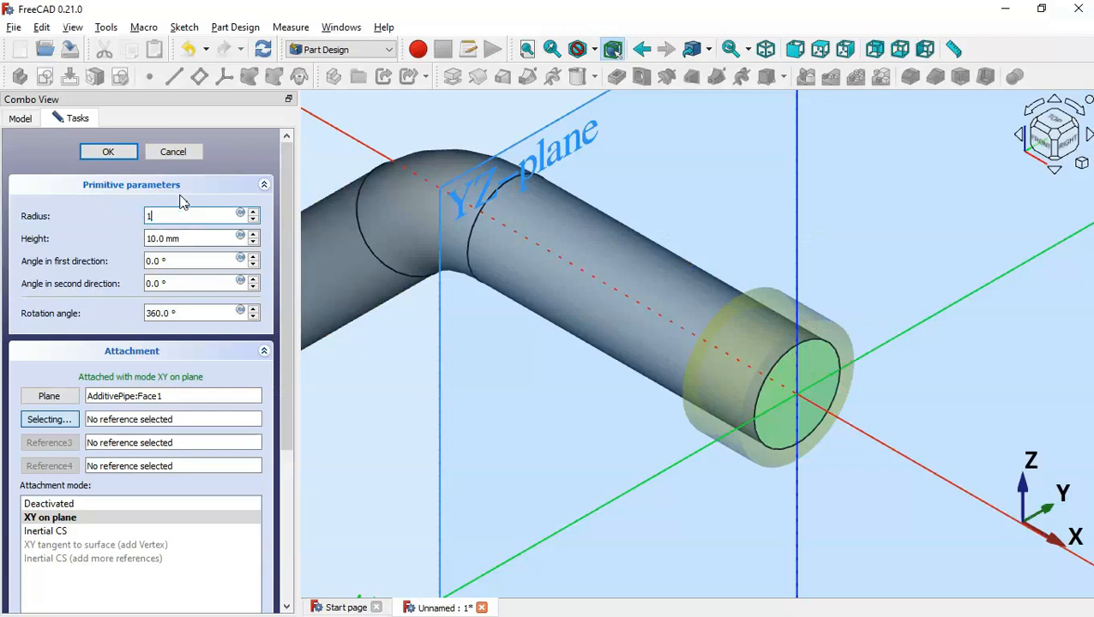
{"action": "type", "text": "4"}
{"action": "key", "text": "Tab"}
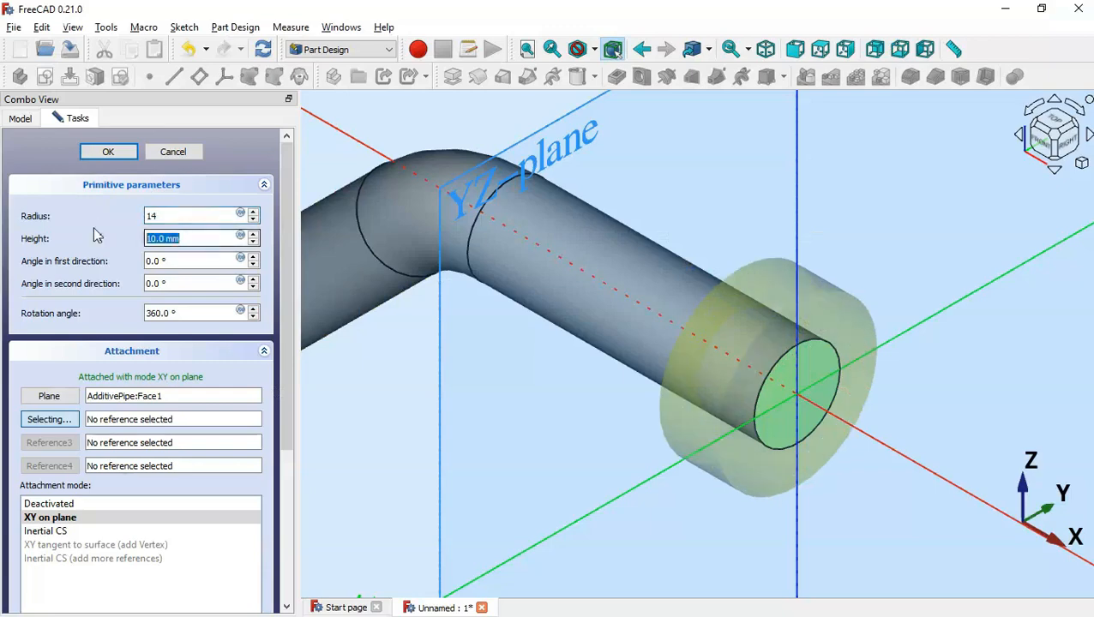
{"action": "key", "text": "alt+Tab"}
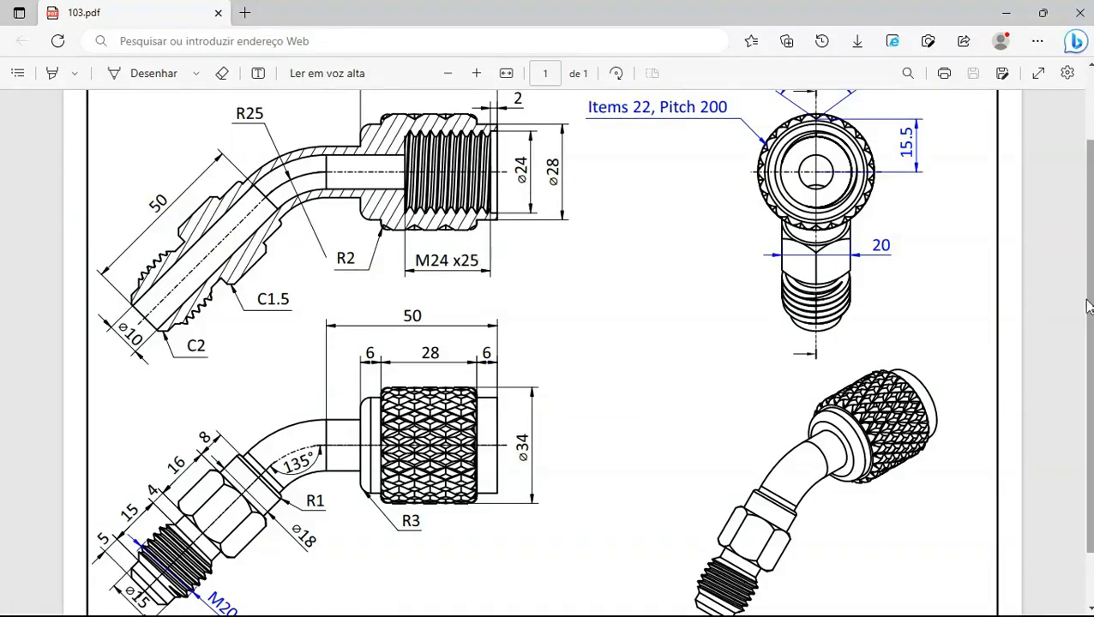
{"action": "scroll", "coordinate": [1085, 306], "scroll_direction": "up", "scroll_amount": 2}
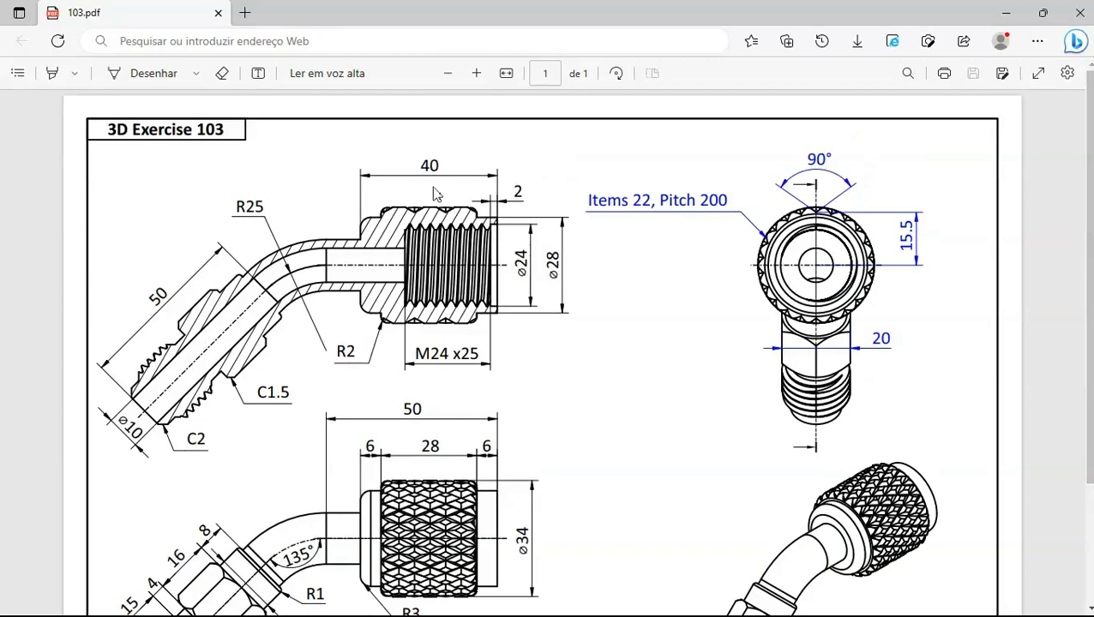
{"action": "key", "text": "alt+Tab"}
{"action": "type", "text": "40"}
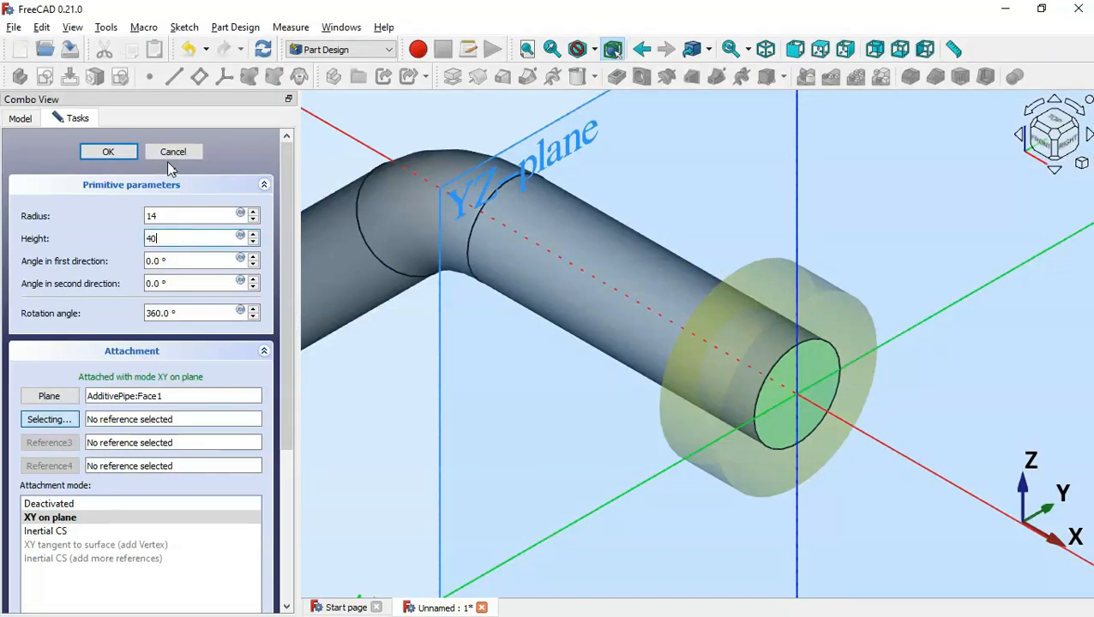
{"action": "key", "text": "Return"}
Inspect the capped tube in isometric view and compare it with the reference drawing
{"action": "middle_click_drag", "start_coordinate": [651, 447], "coordinate": [692, 437]}
{"action": "key", "text": "Home"}
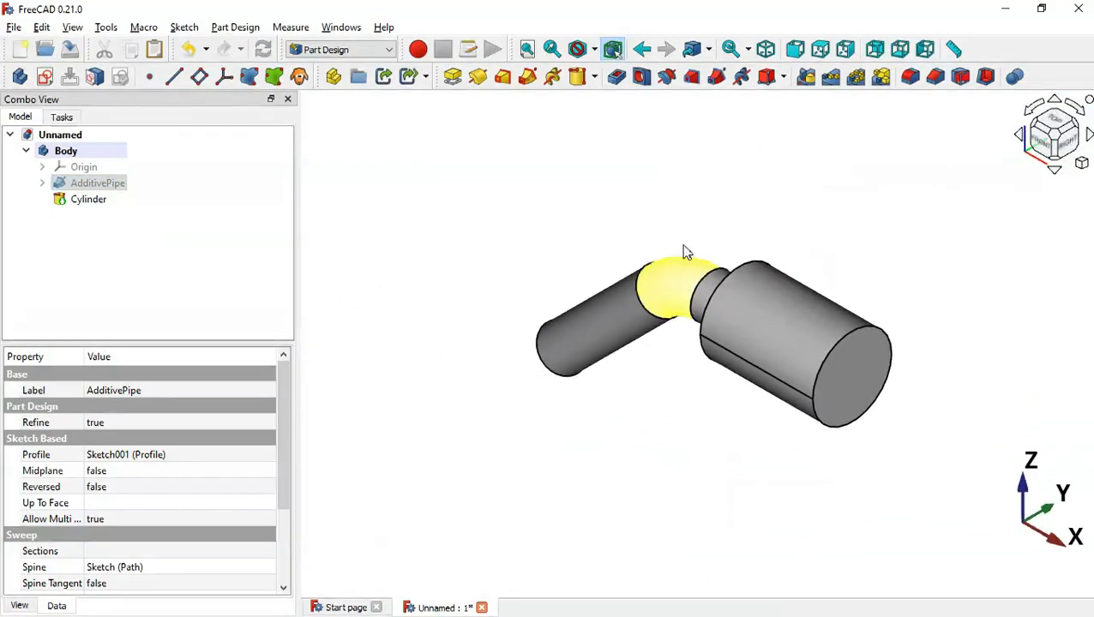
{"action": "key", "text": "alt+Tab"}
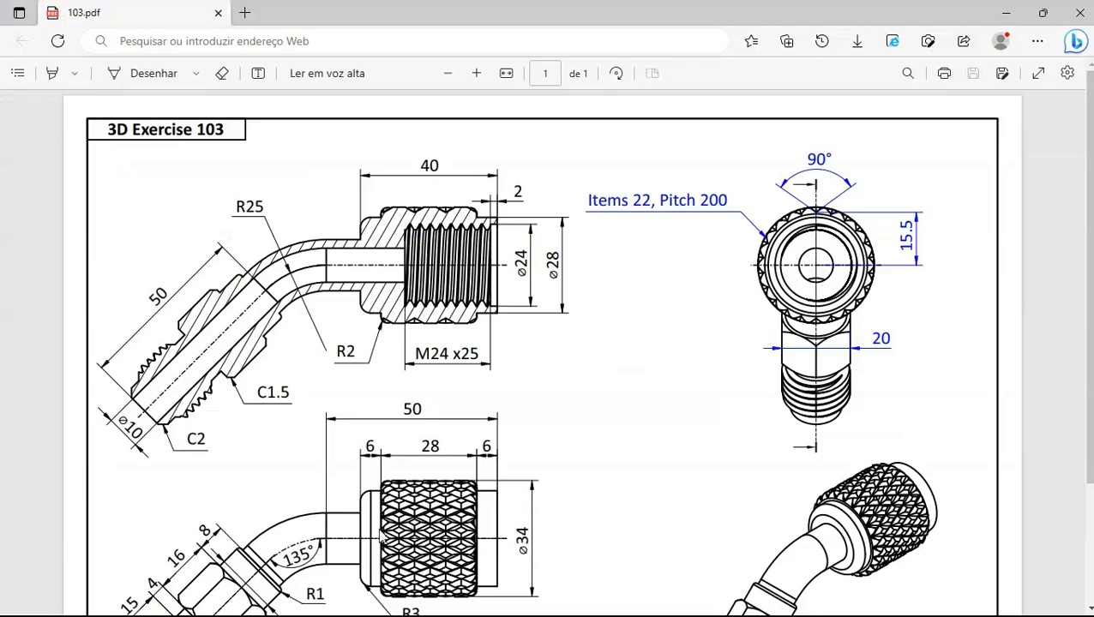
{"action": "key", "text": "alt+Tab"}
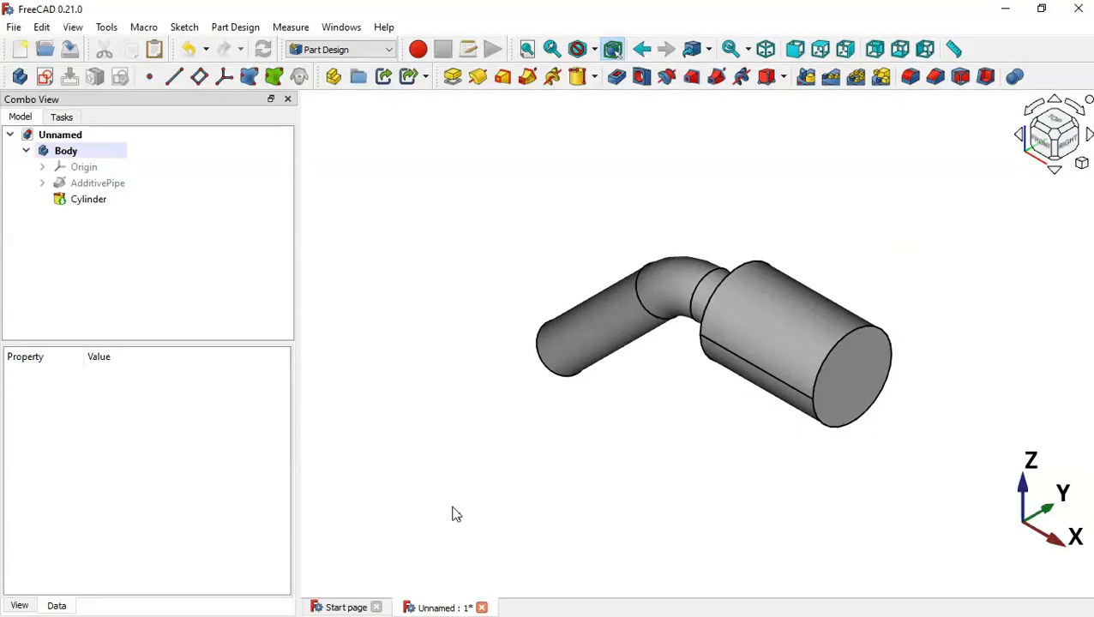
Add a new cylinder attached to the first cylinder's end face, flipped into the body
{"action": "left_click", "coordinate": [578, 82]}
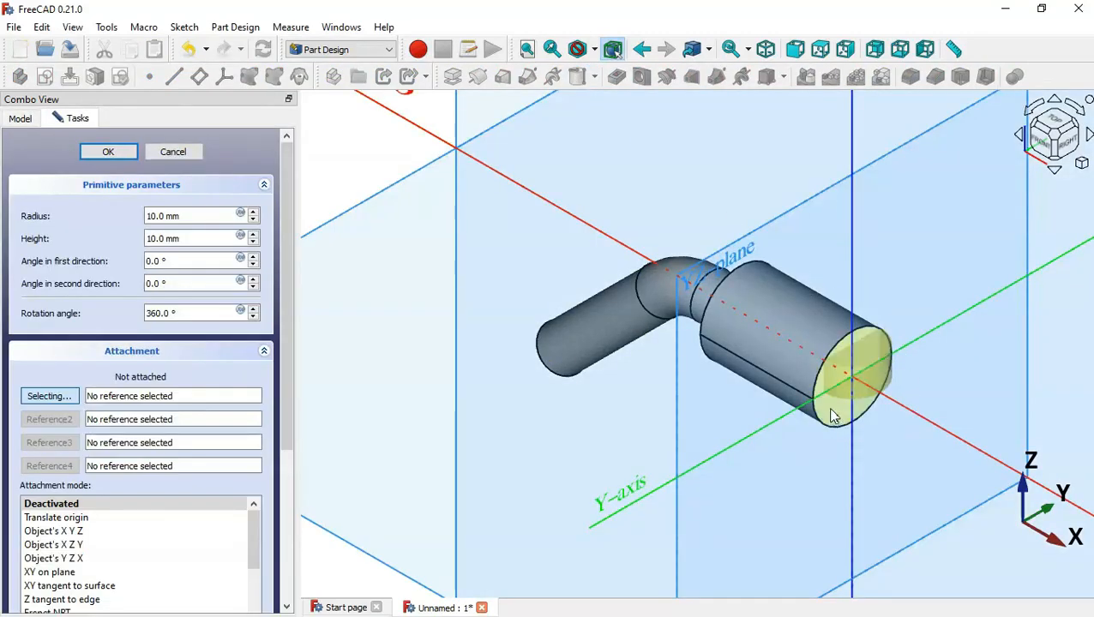
{"action": "left_click", "coordinate": [859, 435]}
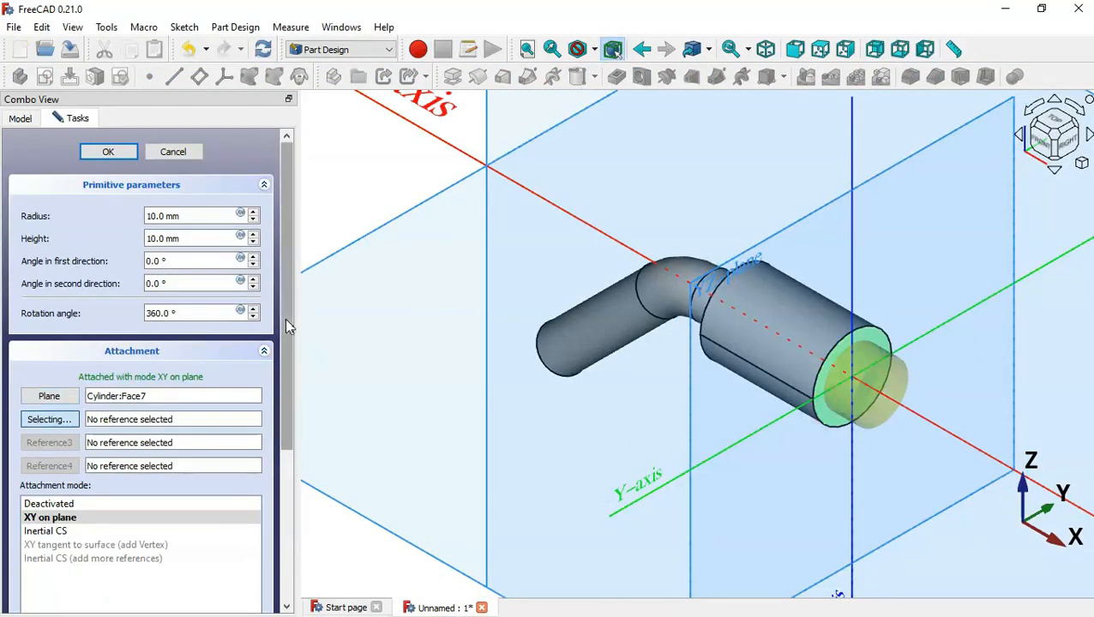
{"action": "left_click_drag", "start_coordinate": [285, 319], "coordinate": [296, 554]}
{"action": "left_click", "coordinate": [62, 590]}
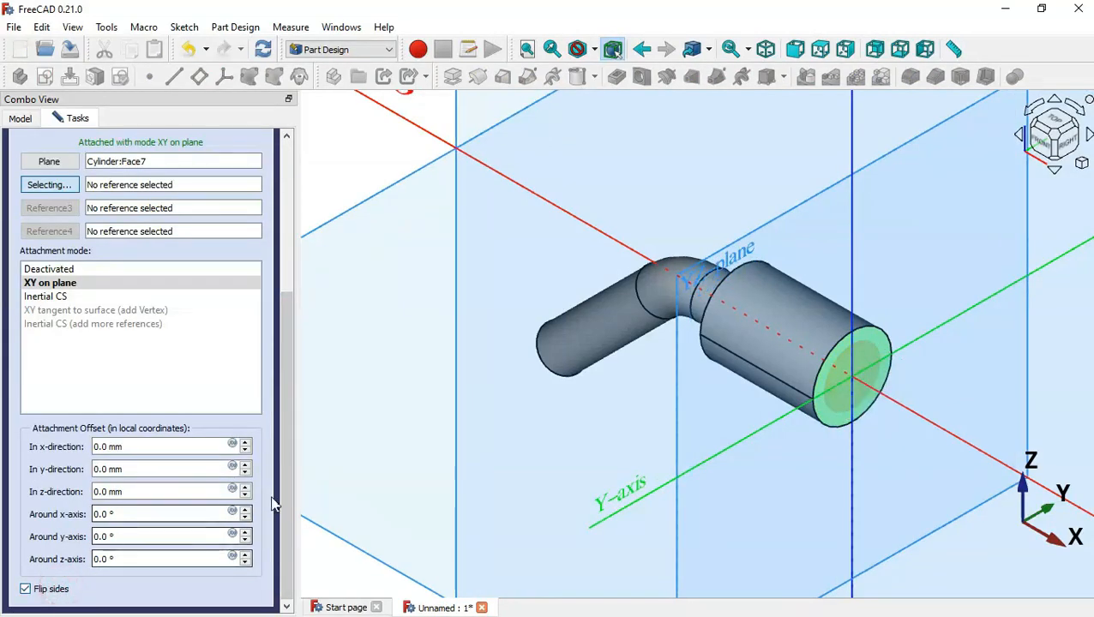
{"action": "left_click_drag", "start_coordinate": [281, 488], "coordinate": [296, 300]}
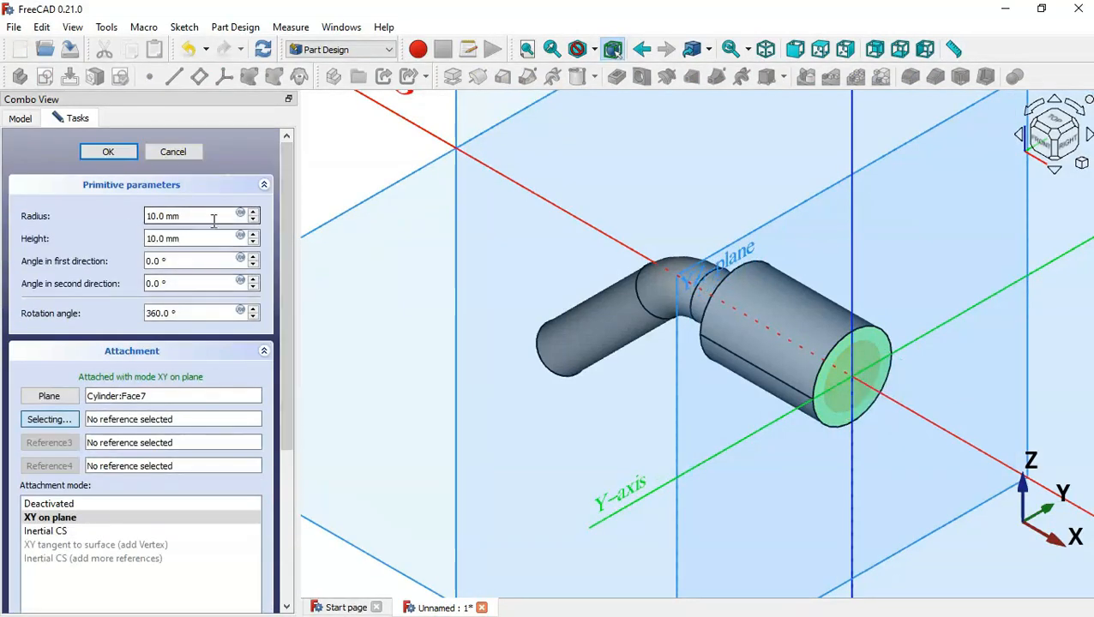
{"action": "key", "text": "alt+Tab"}
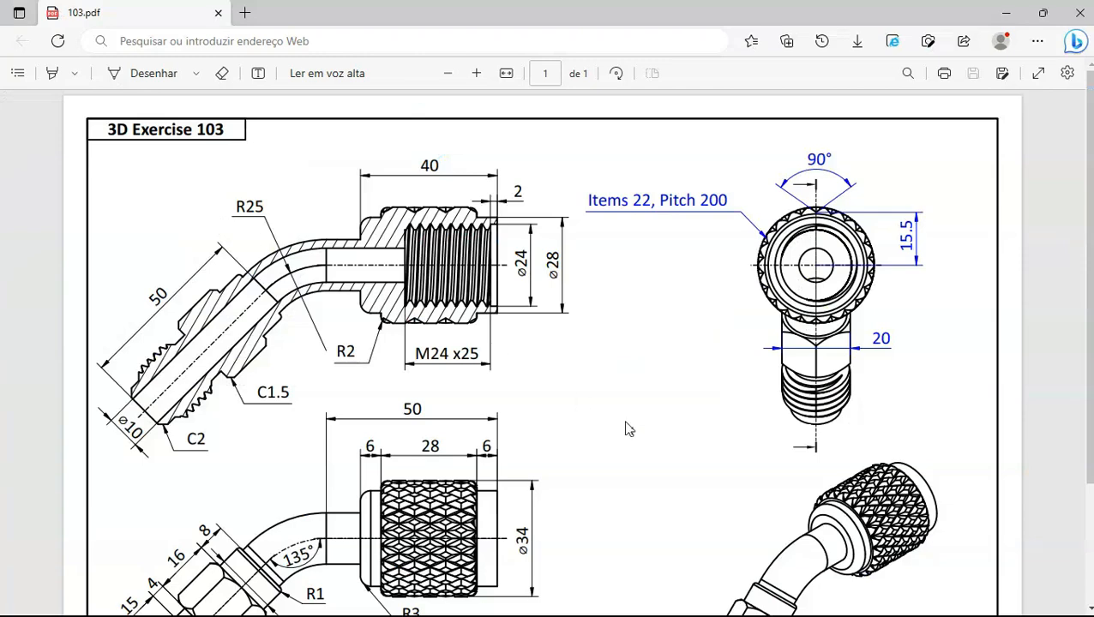
{"action": "scroll", "coordinate": [562, 441], "scroll_direction": "down", "scroll_amount": 3}
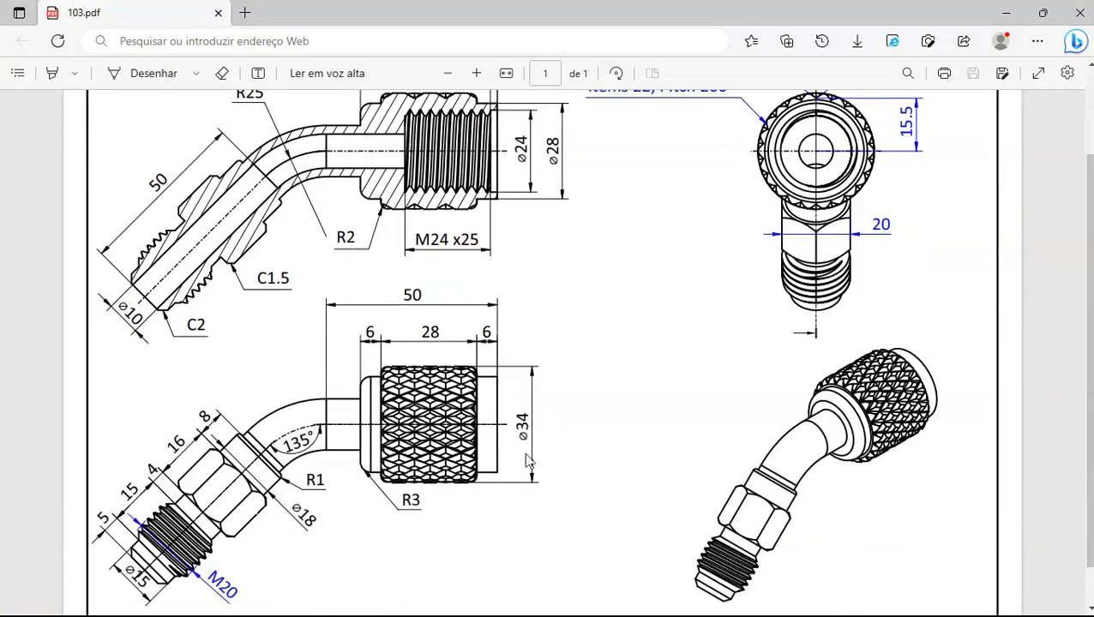
{"action": "key", "text": "alt+Tab"}
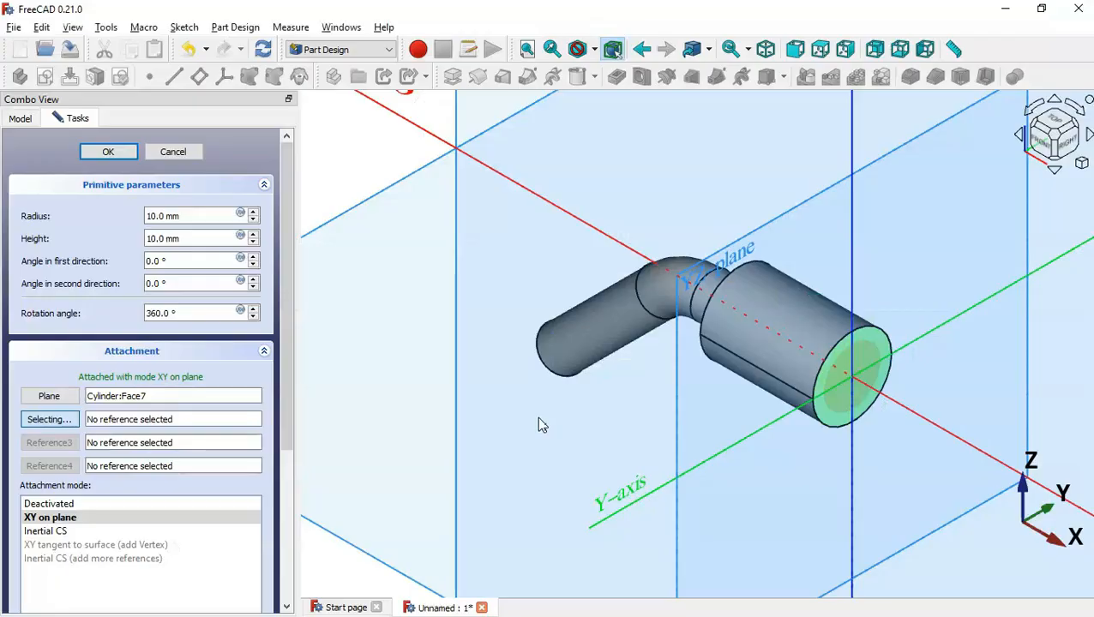
Set the new cylinder's radius to 17 mm and its height to 2 mm
{"action": "triple_click", "coordinate": [205, 216]}
{"action": "type", "text": "17"}
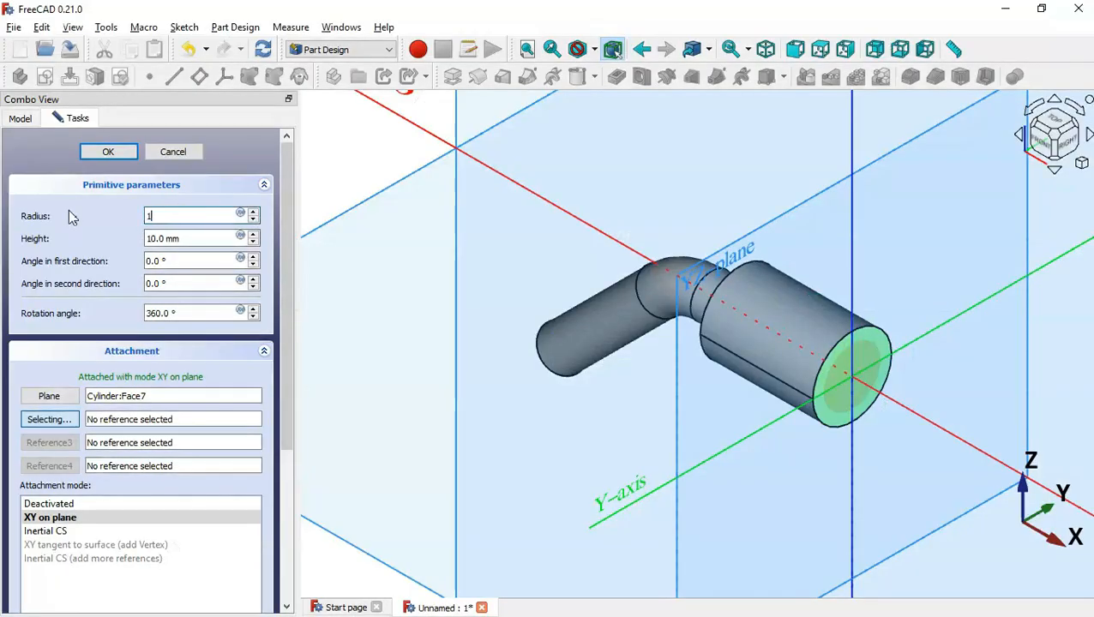
{"action": "triple_click", "coordinate": [201, 238]}
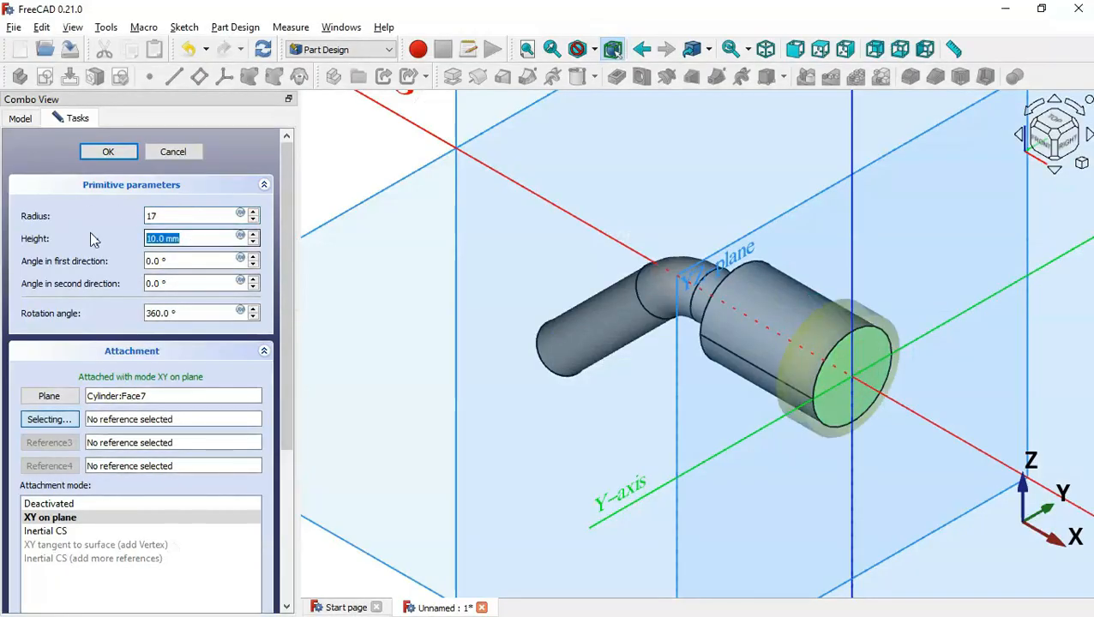
{"action": "key", "text": "alt+Tab"}
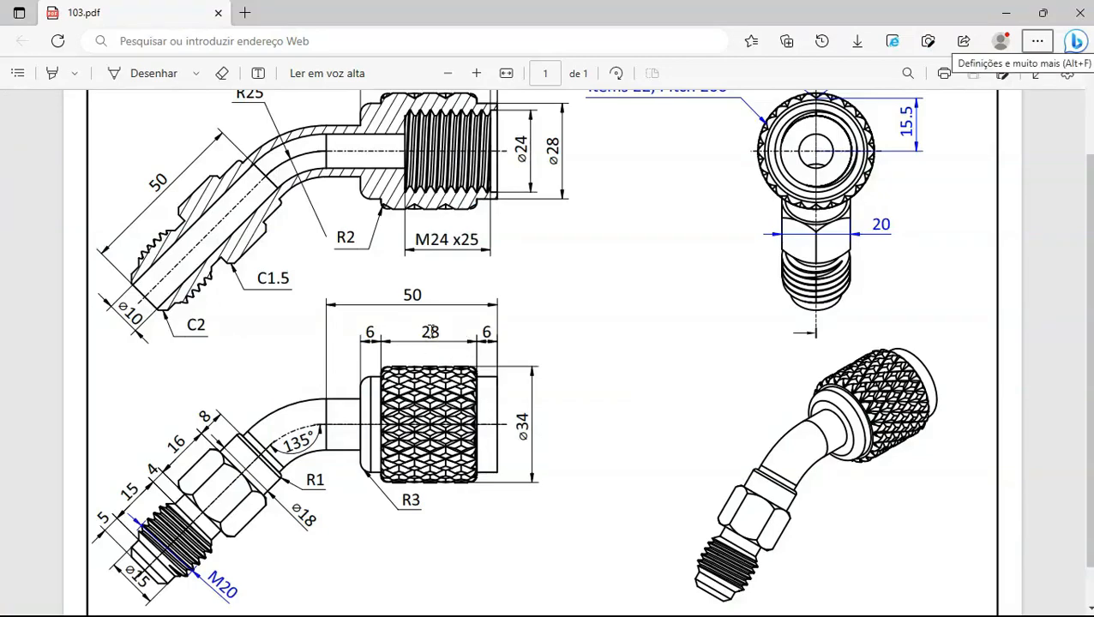
{"action": "key", "text": "alt+Tab"}
{"action": "type", "text": "2"}
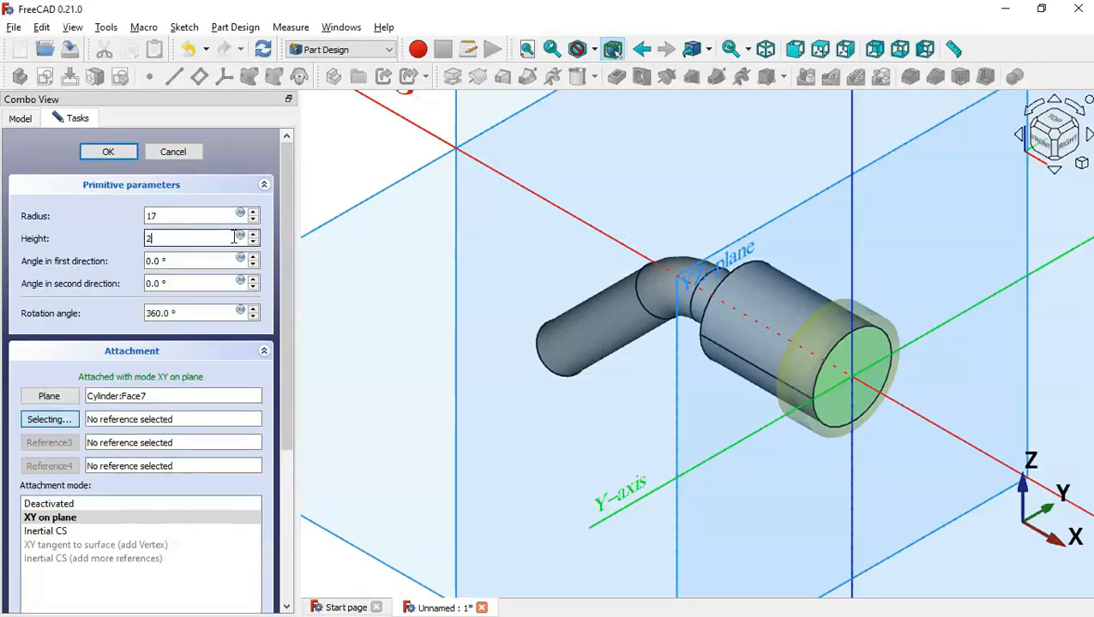
{"action": "left_click_drag", "start_coordinate": [285, 250], "coordinate": [312, 390]}
Offset the new cylinder 6 mm along its axis and accept the attachment
{"action": "middle_click_drag", "start_coordinate": [630, 408], "coordinate": [737, 394]}
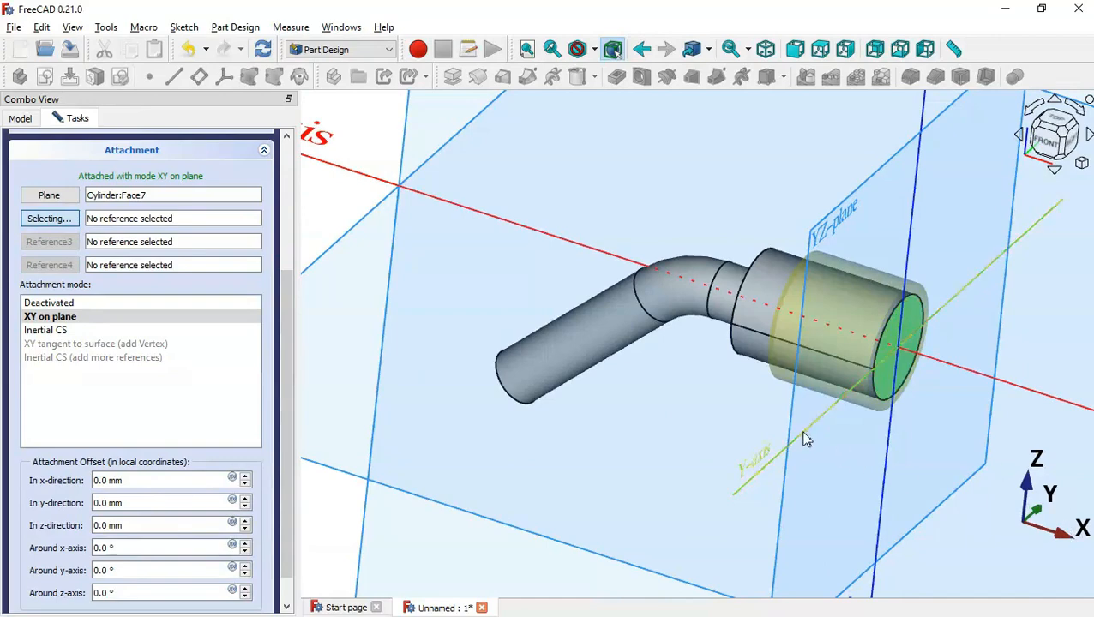
{"action": "scroll", "coordinate": [716, 396], "scroll_direction": "down", "scroll_amount": 3}
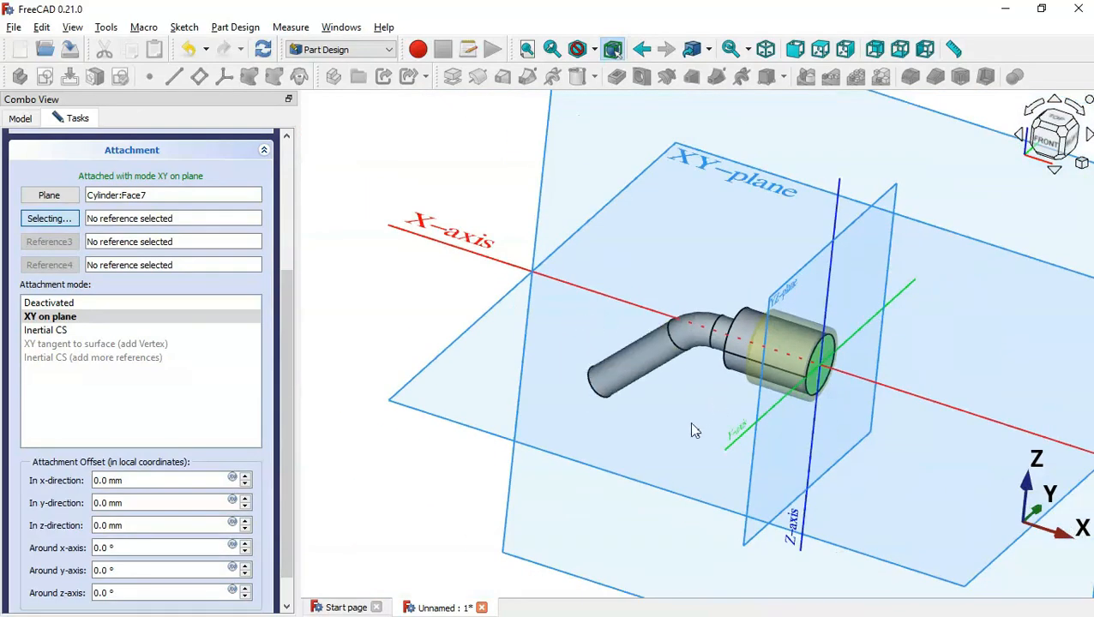
{"action": "scroll", "coordinate": [283, 423], "scroll_direction": "down", "scroll_amount": 1}
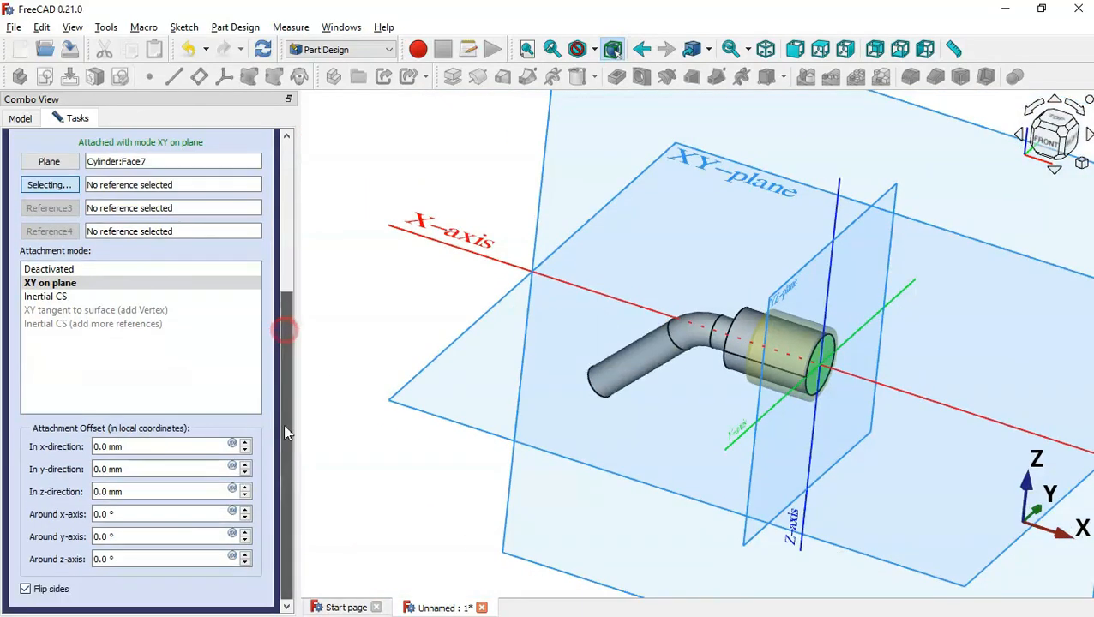
{"action": "left_click", "coordinate": [129, 492]}
{"action": "scroll", "coordinate": [131, 492], "scroll_direction": "up", "scroll_amount": 1}
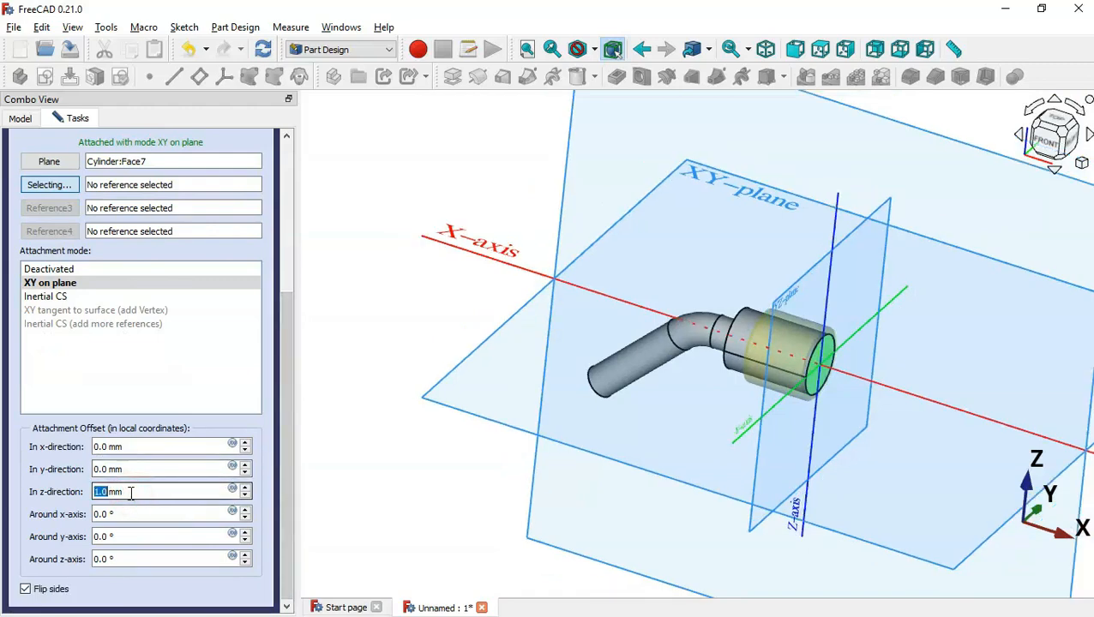
{"action": "key", "text": "alt+Tab"}
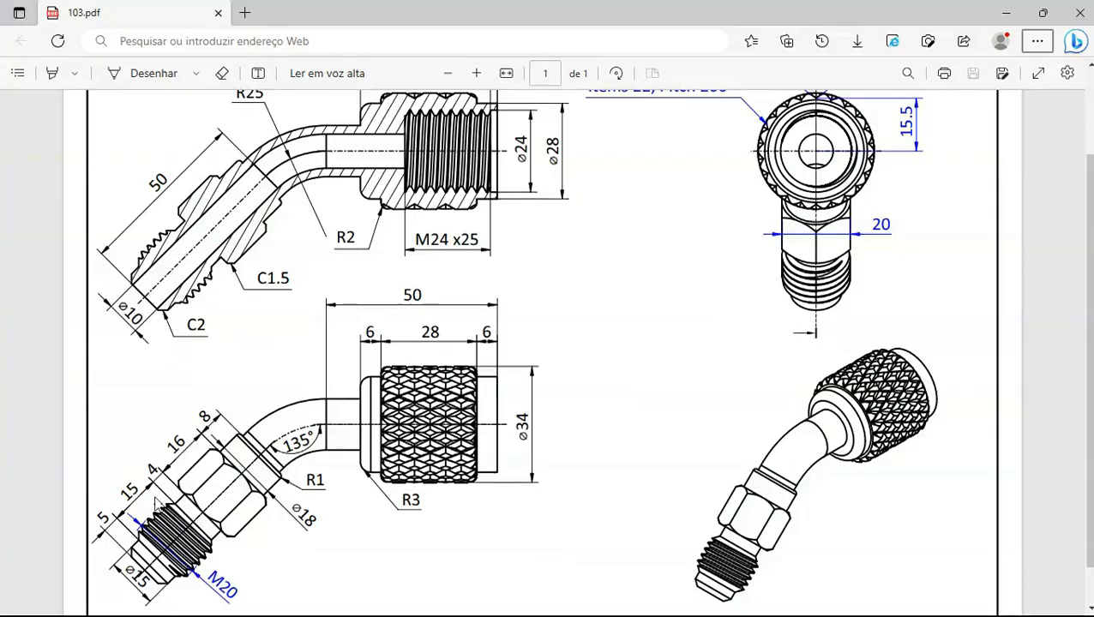
{"action": "key", "text": "alt+Tab"}
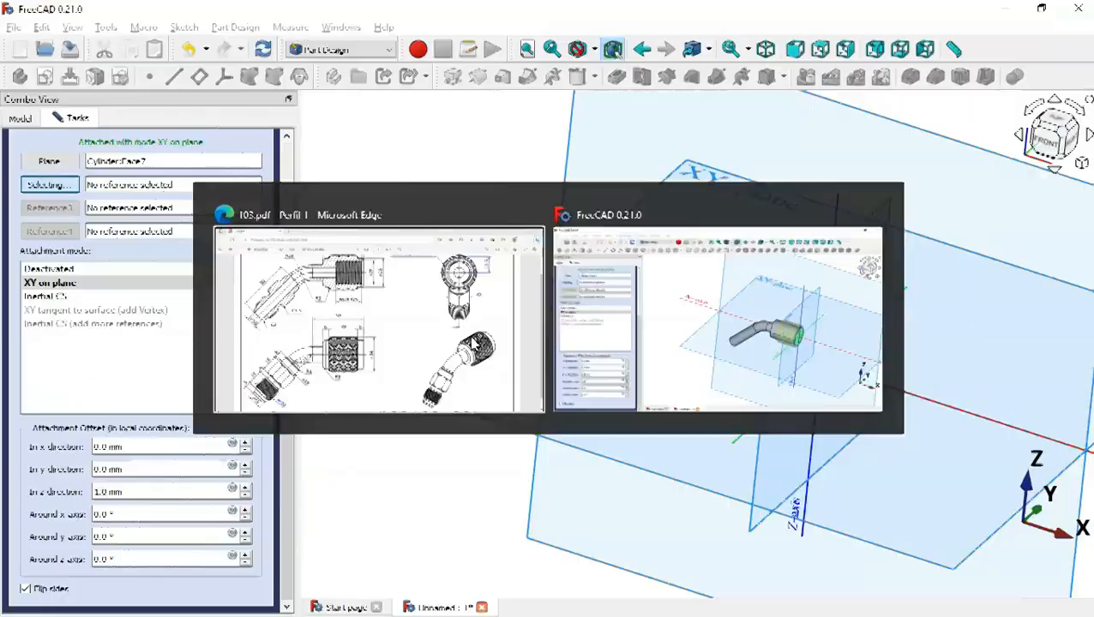
{"action": "left_click_drag", "start_coordinate": [170, 491], "coordinate": [84, 500]}
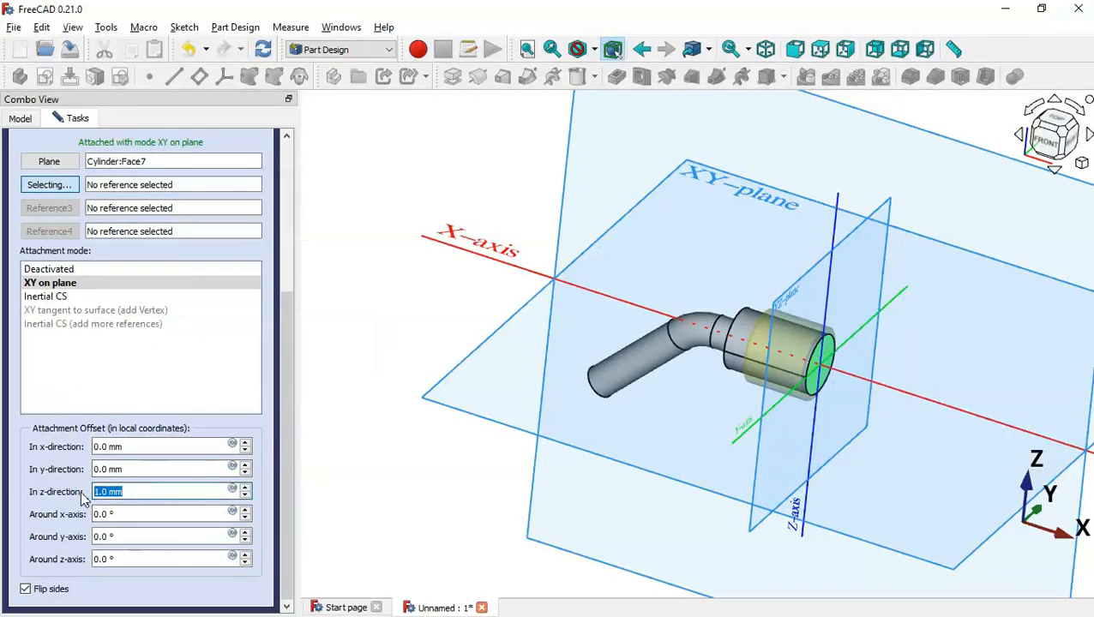
{"action": "type", "text": "6"}
{"action": "key", "text": "Return"}
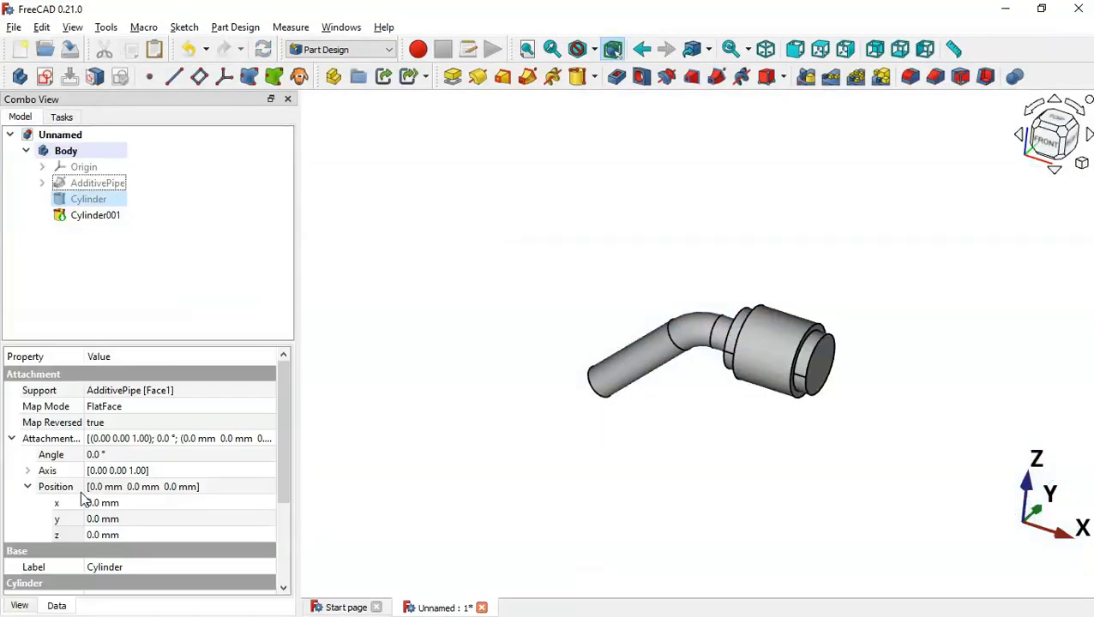
Fit the model in isometric view, compare it with the drawing, then select the straight tube's end face
{"action": "middle_click_drag", "start_coordinate": [512, 552], "coordinate": [665, 508]}
{"action": "key", "text": "0"}
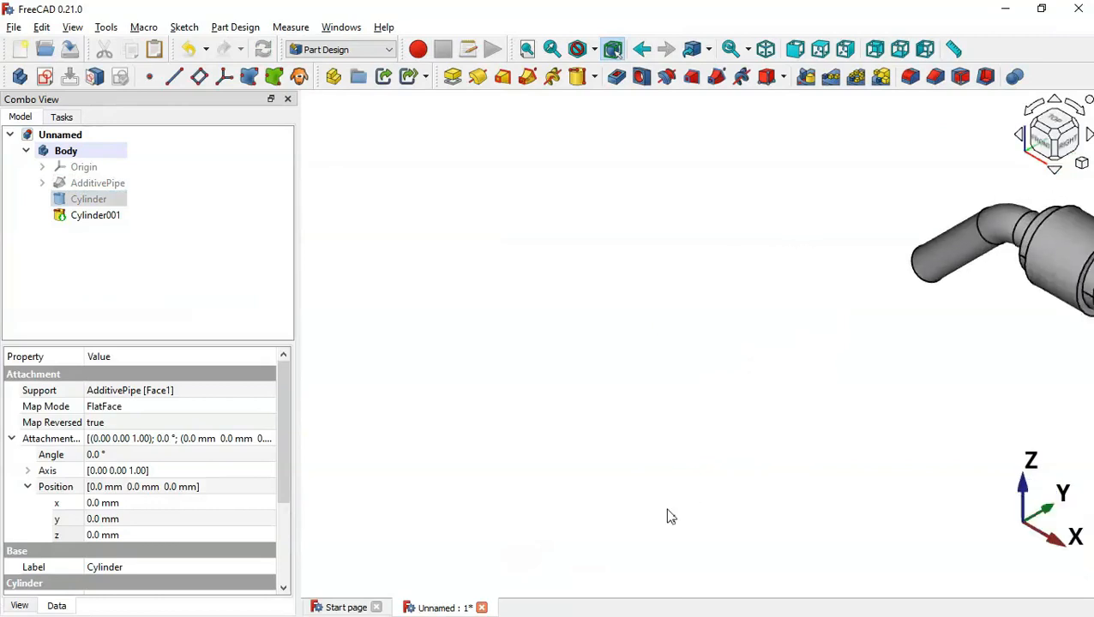
{"action": "key", "text": "v"}
{"action": "key", "text": "f"}
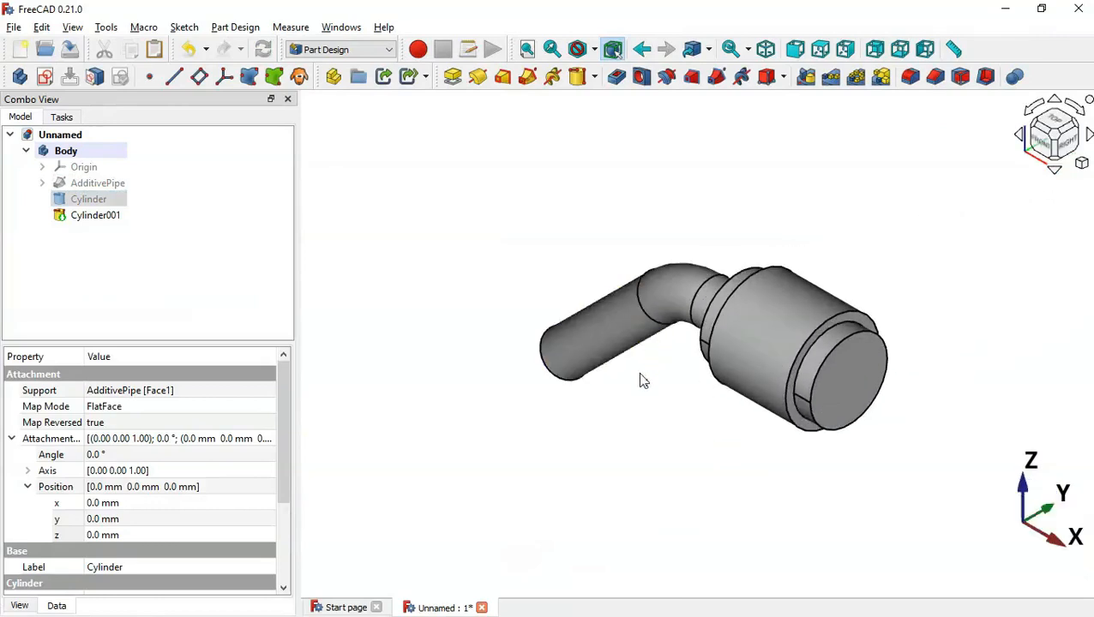
{"action": "key", "text": "alt+Tab"}
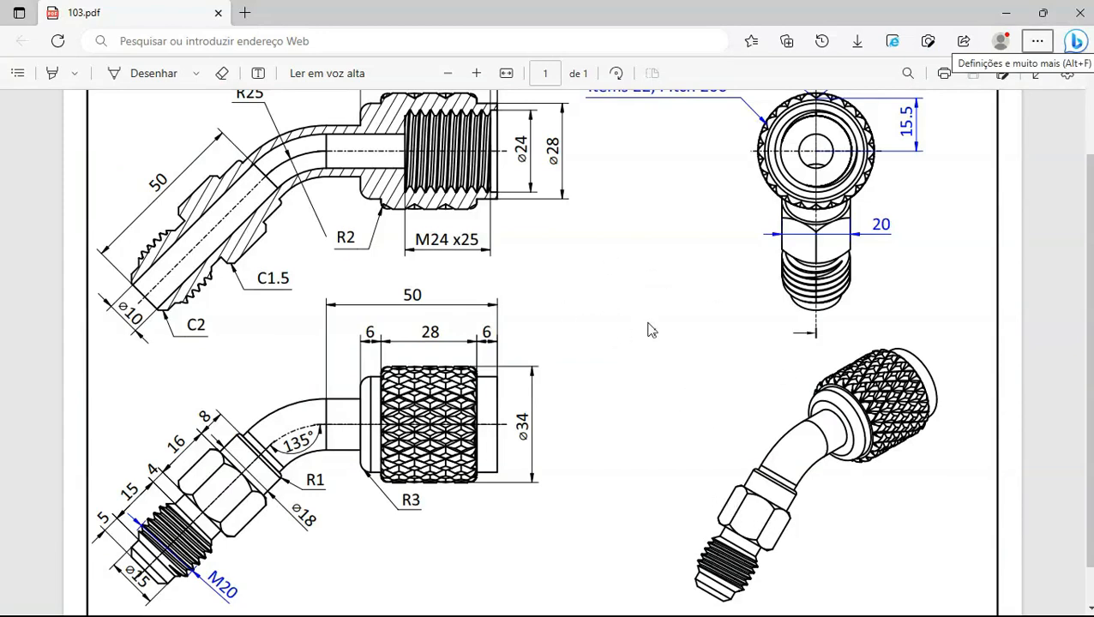
{"action": "key", "text": "alt+Tab"}
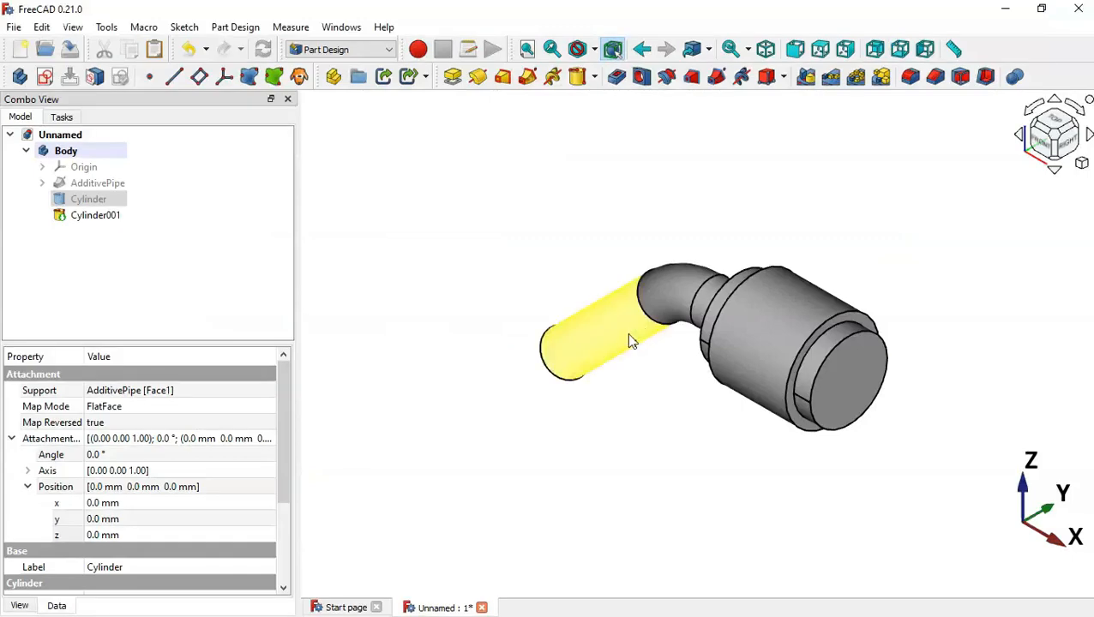
{"action": "middle_click_drag", "start_coordinate": [407, 375], "coordinate": [693, 358]}
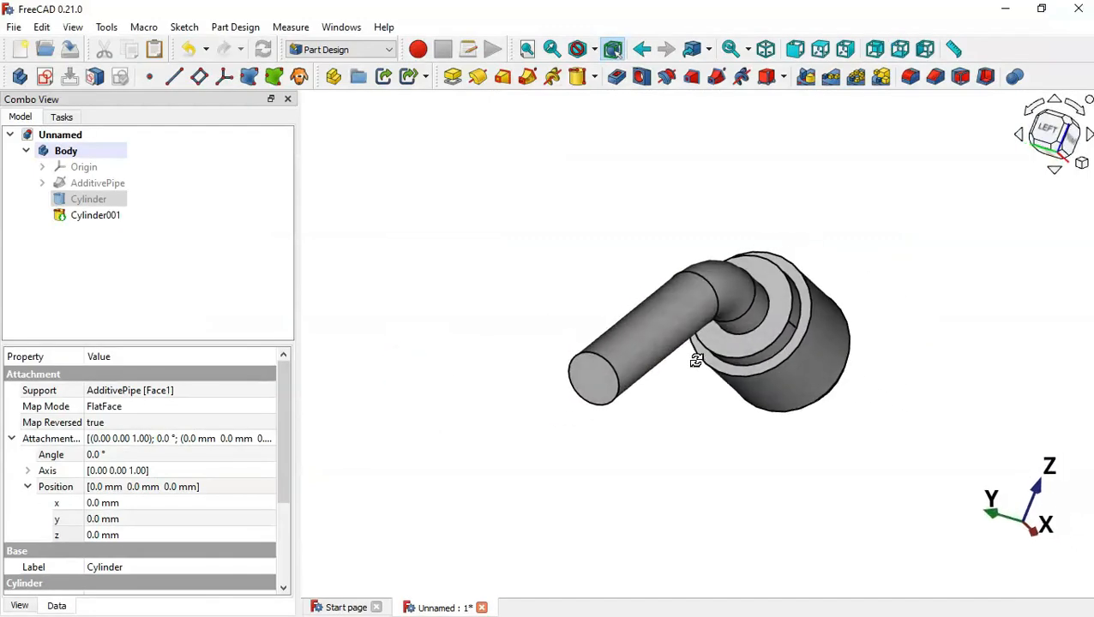
{"action": "left_click", "coordinate": [602, 379]}
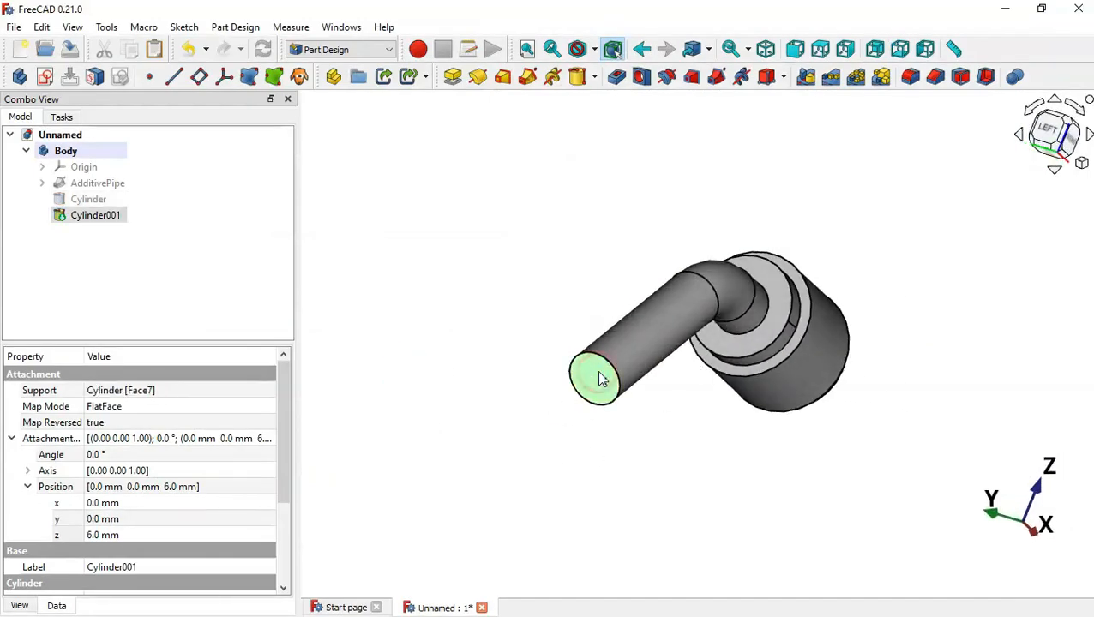
Sketch on the tube end face, import its circular edge, and start a hexagon centred on it
{"action": "left_click", "coordinate": [46, 78]}
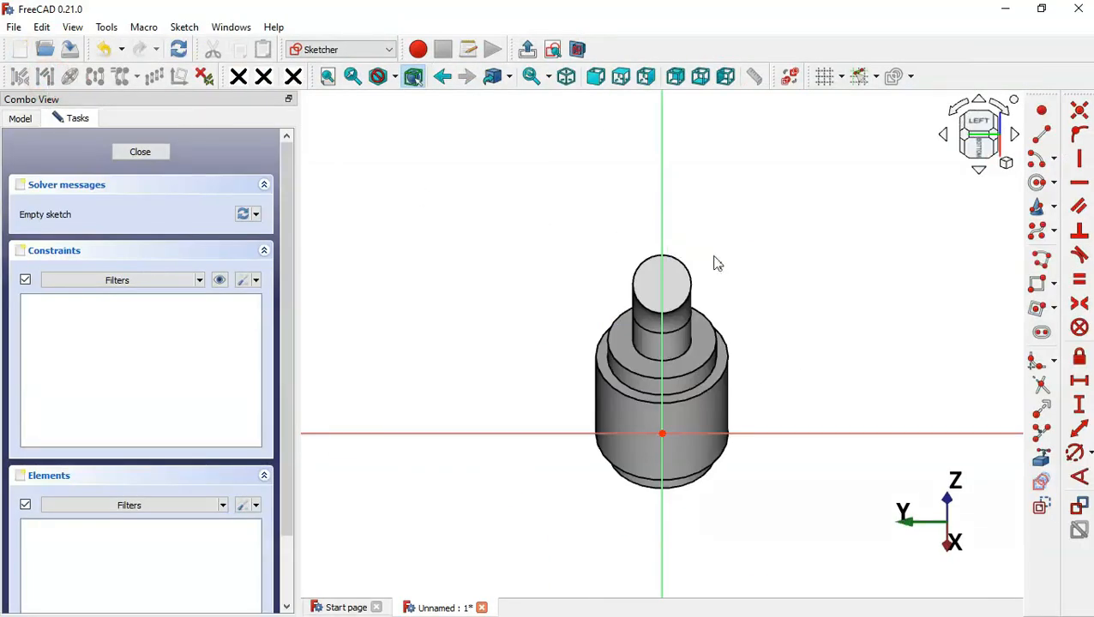
{"action": "scroll", "coordinate": [699, 247], "scroll_direction": "up", "scroll_amount": 1}
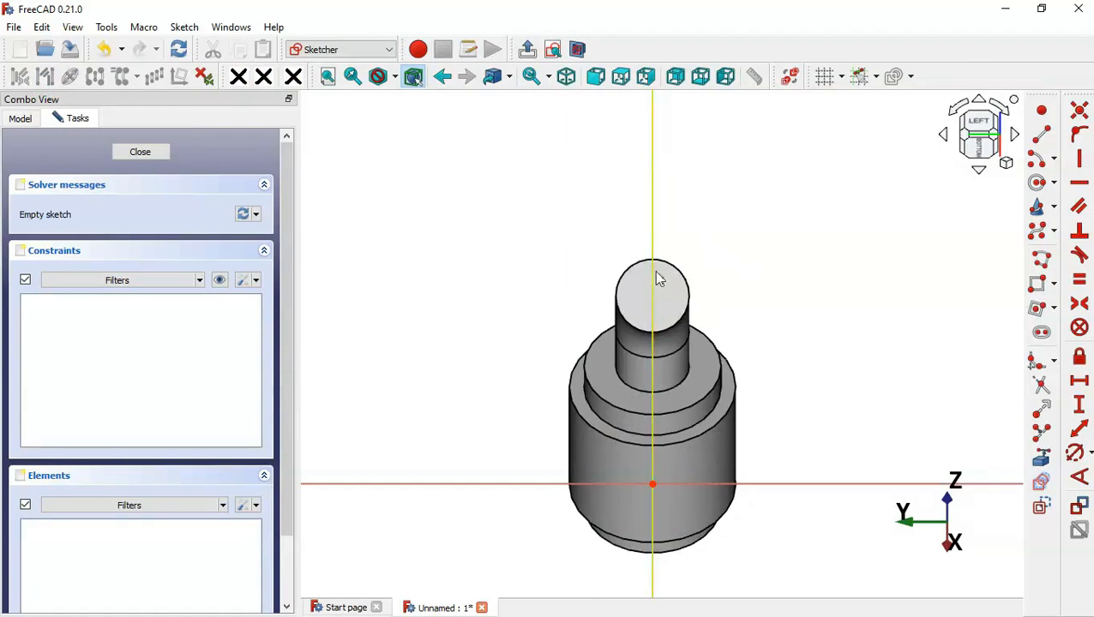
{"action": "left_click", "coordinate": [1044, 461]}
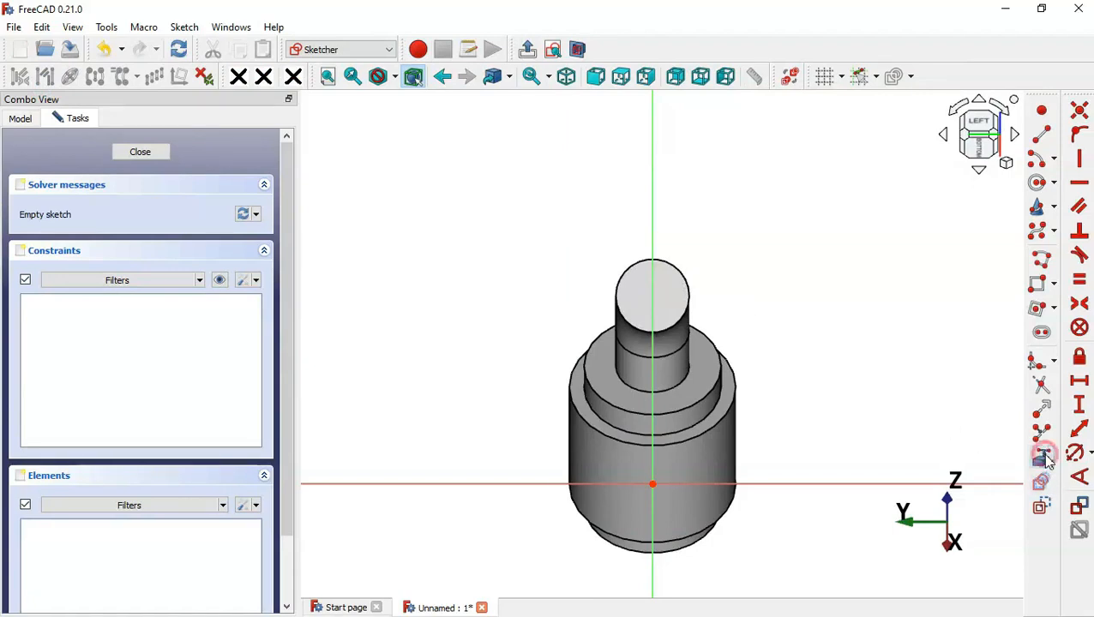
{"action": "left_click", "coordinate": [677, 269]}
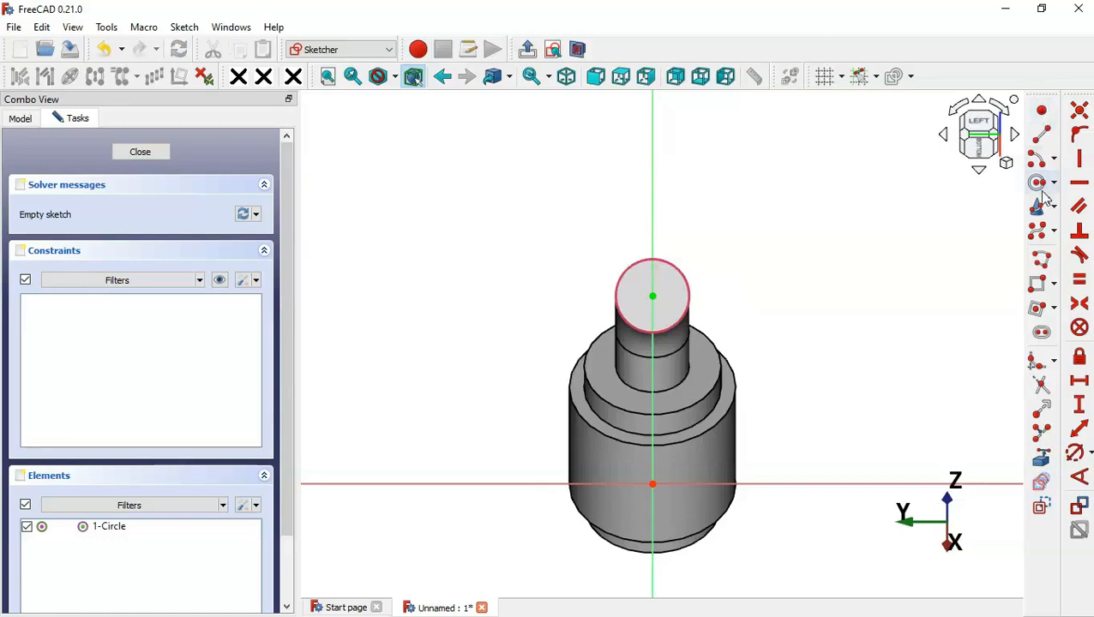
{"action": "left_click", "coordinate": [1054, 308]}
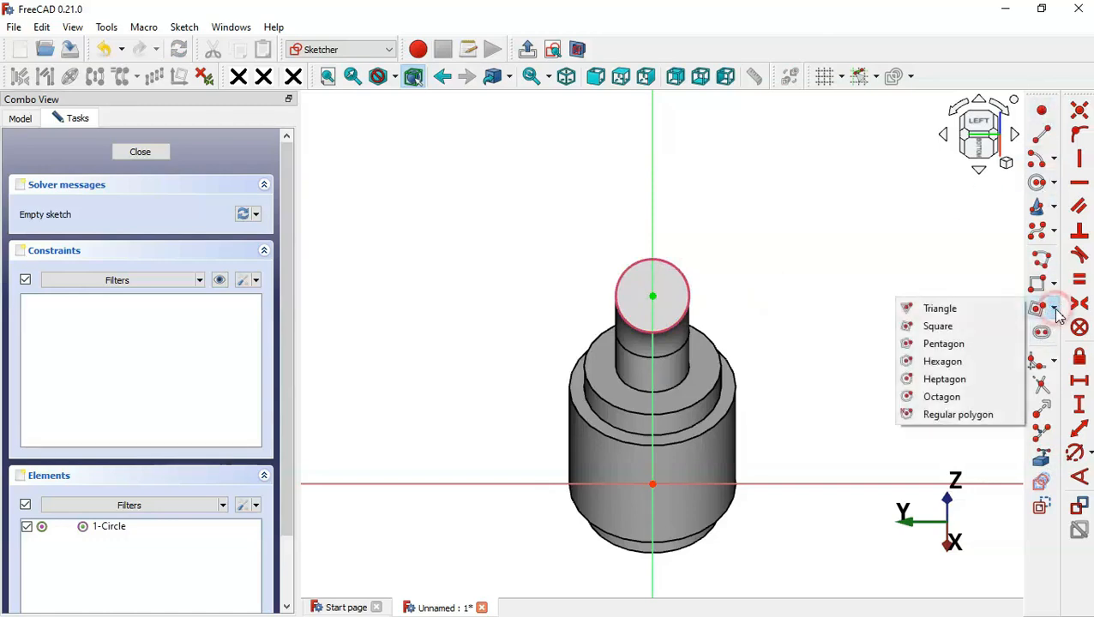
{"action": "left_click", "coordinate": [958, 365]}
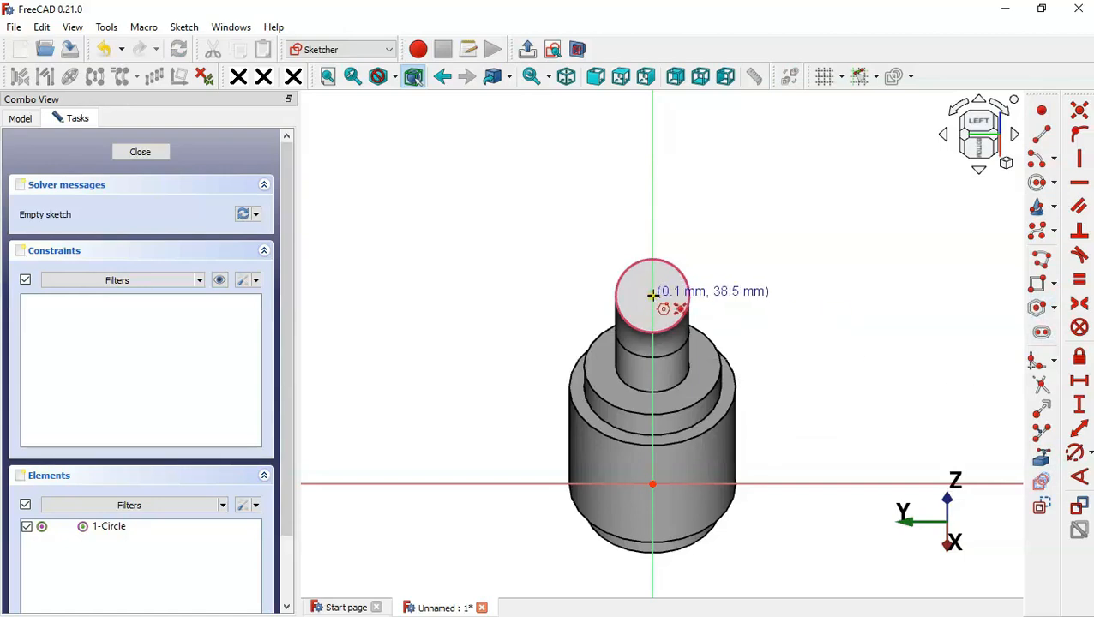
{"action": "left_click", "coordinate": [653, 294]}
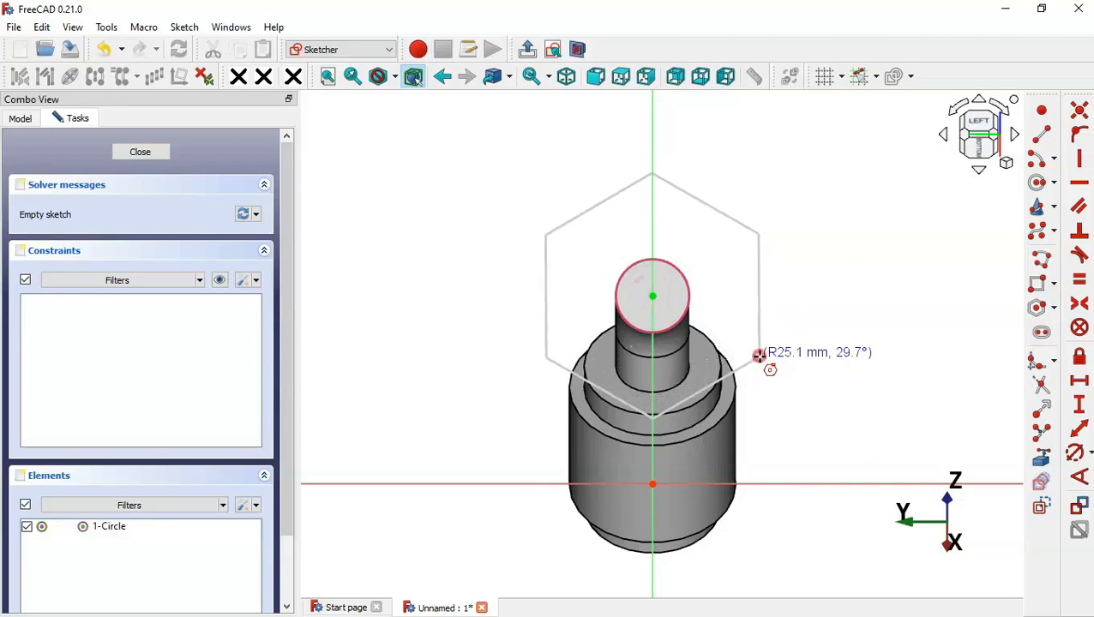
Finish drawing the hexagon and make its right edge vertical
{"action": "left_click", "coordinate": [758, 355]}
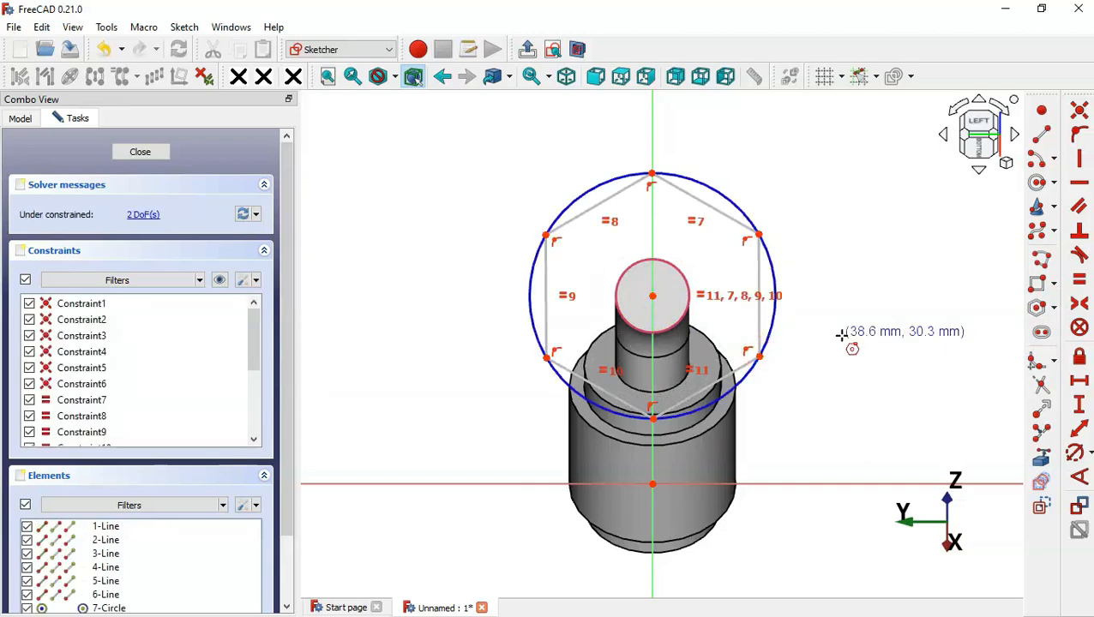
{"action": "left_click", "coordinate": [1081, 161]}
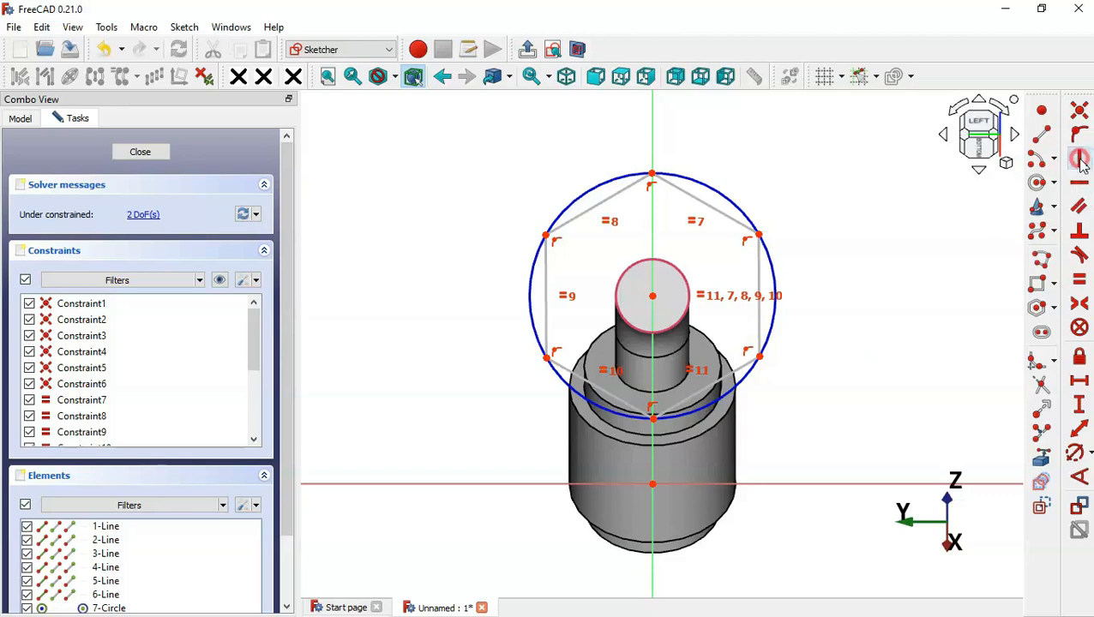
{"action": "left_click", "coordinate": [759, 268]}
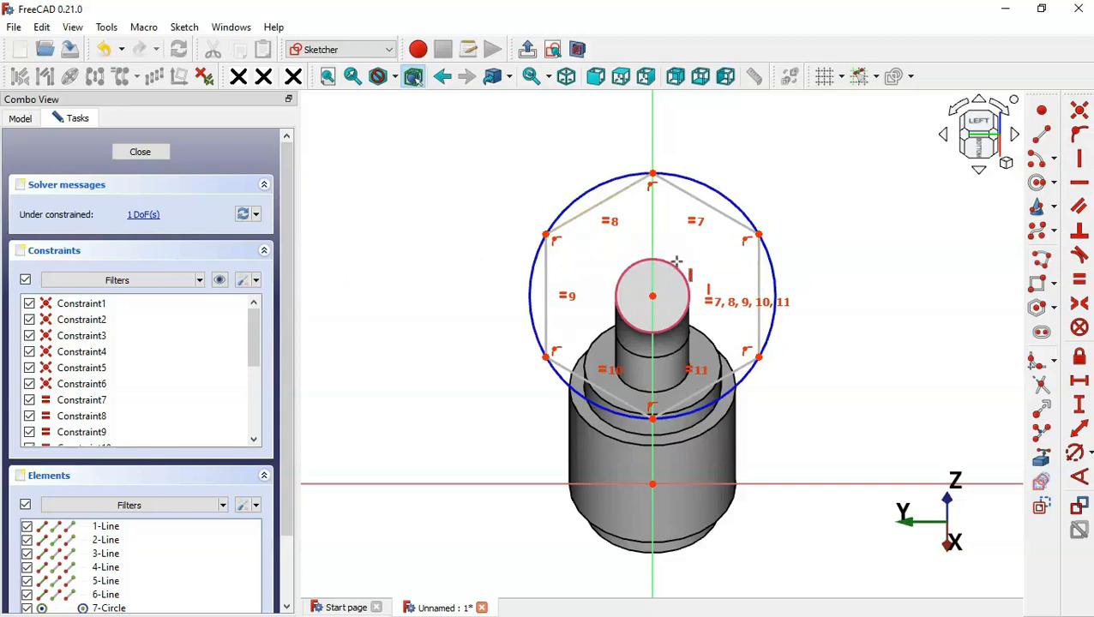
Dimension the hexagon 20 mm between its top corners and close the sketch
{"action": "left_click", "coordinate": [1082, 386]}
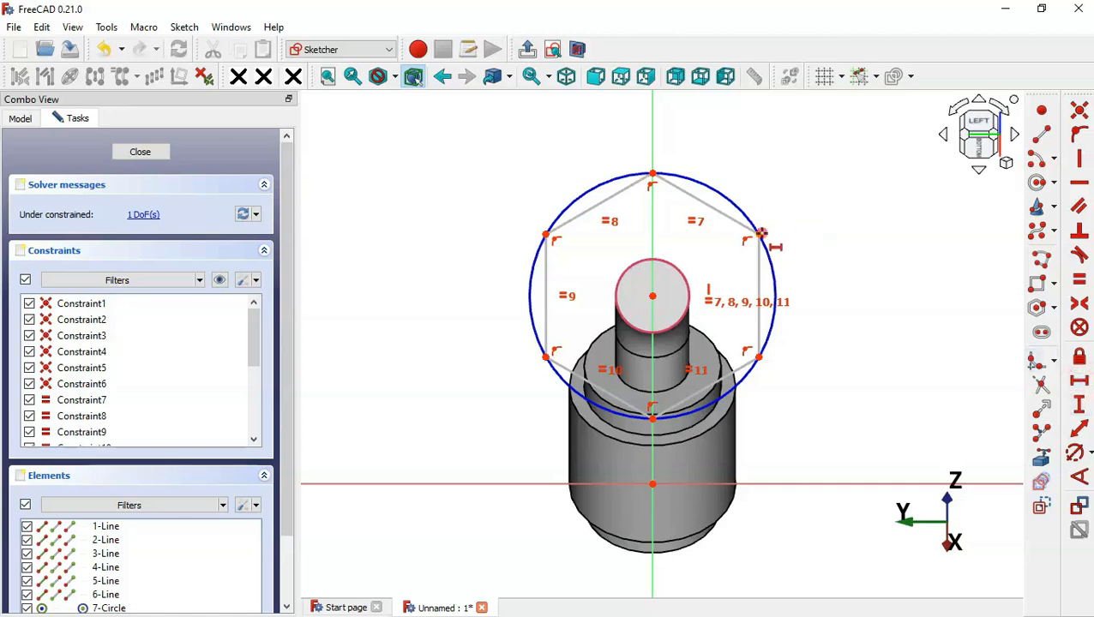
{"action": "left_click", "coordinate": [760, 232]}
{"action": "left_click", "coordinate": [546, 231]}
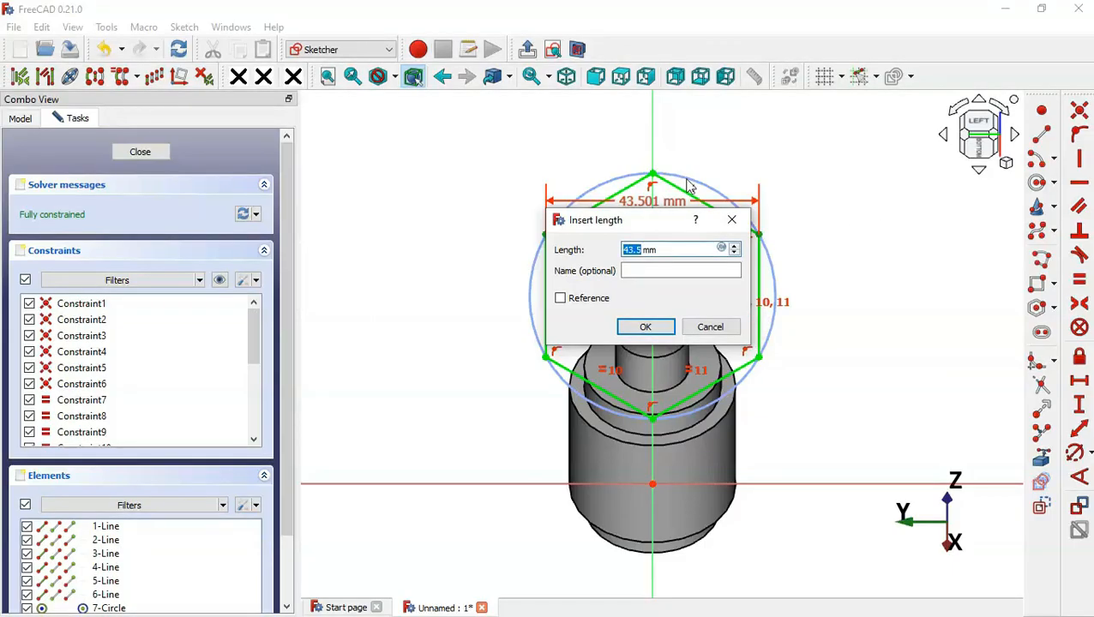
{"action": "type", "text": "20"}
{"action": "key", "text": "Return"}
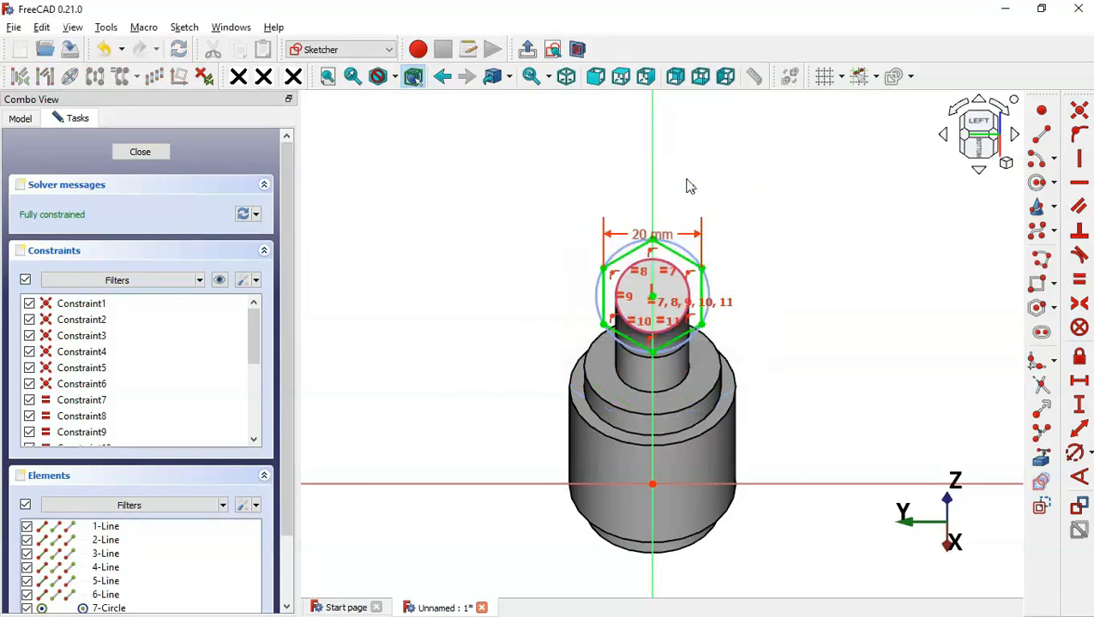
{"action": "left_click", "coordinate": [531, 52]}
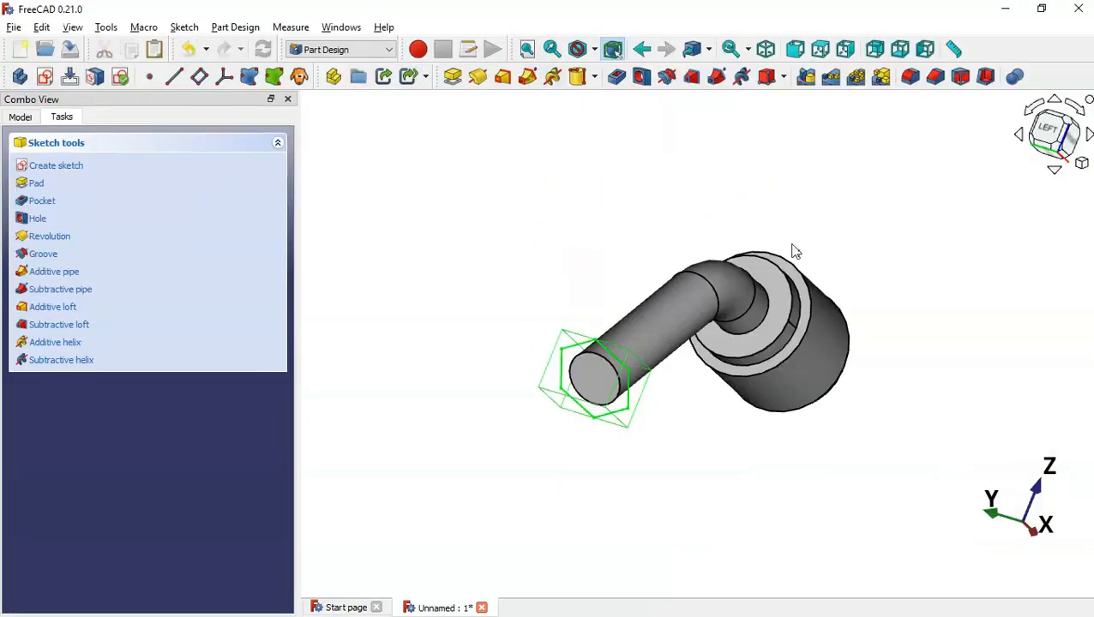
Set the hexagon sketch's attachment z offset to -24 mm
{"action": "middle_click_drag", "start_coordinate": [792, 244], "coordinate": [637, 278]}
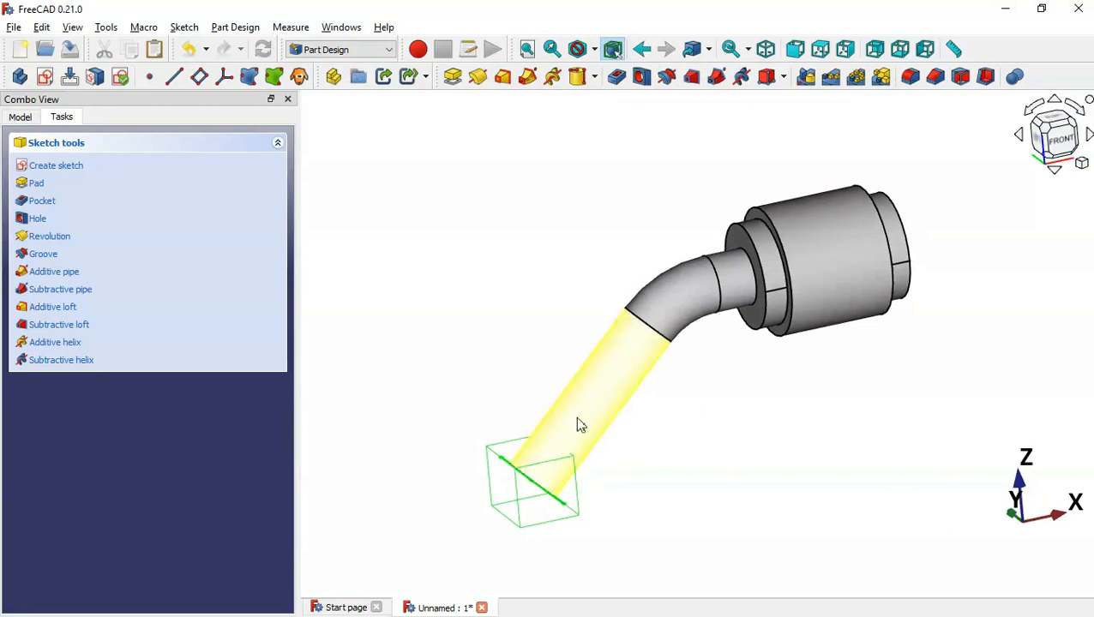
{"action": "key", "text": "alt+Tab"}
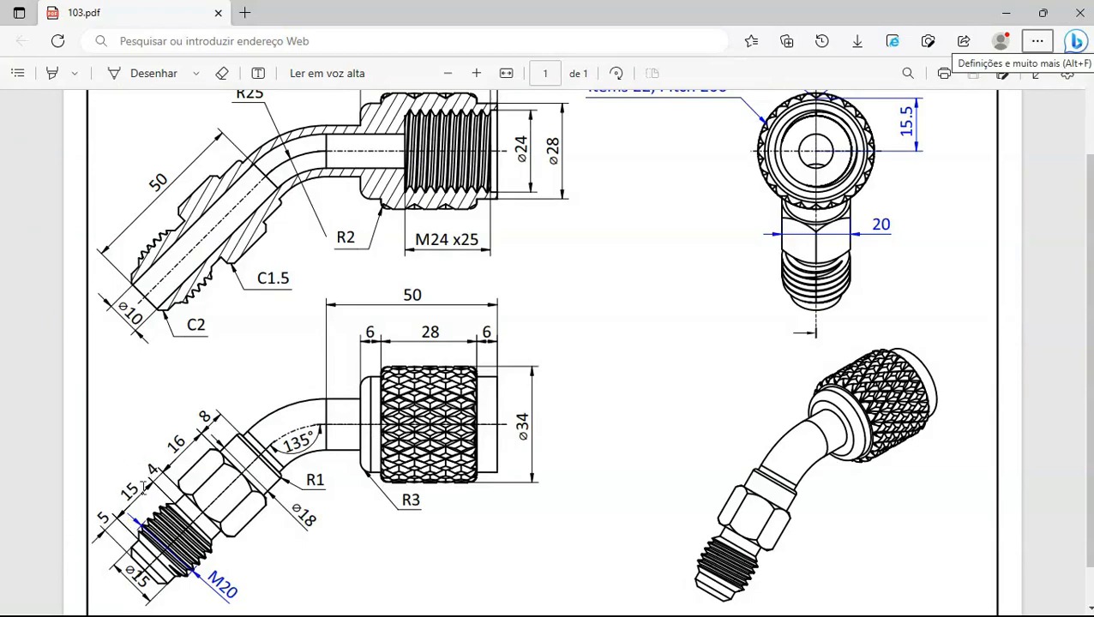
{"action": "key", "text": "alt+Tab"}
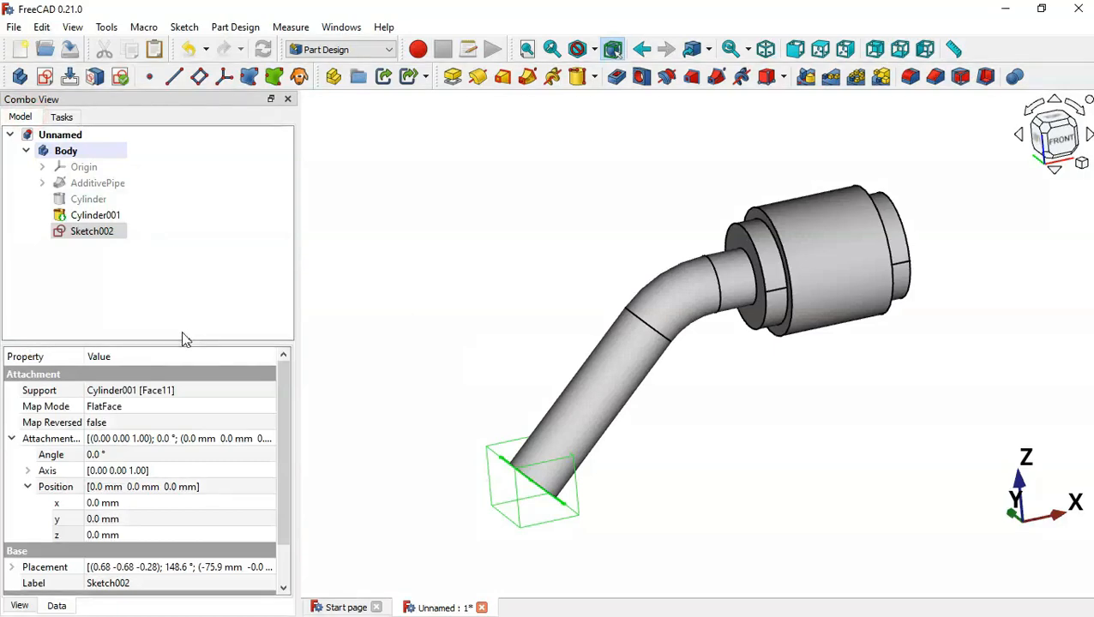
{"action": "left_click", "coordinate": [153, 535]}
{"action": "scroll", "coordinate": [153, 535], "scroll_direction": "up", "scroll_amount": 2}
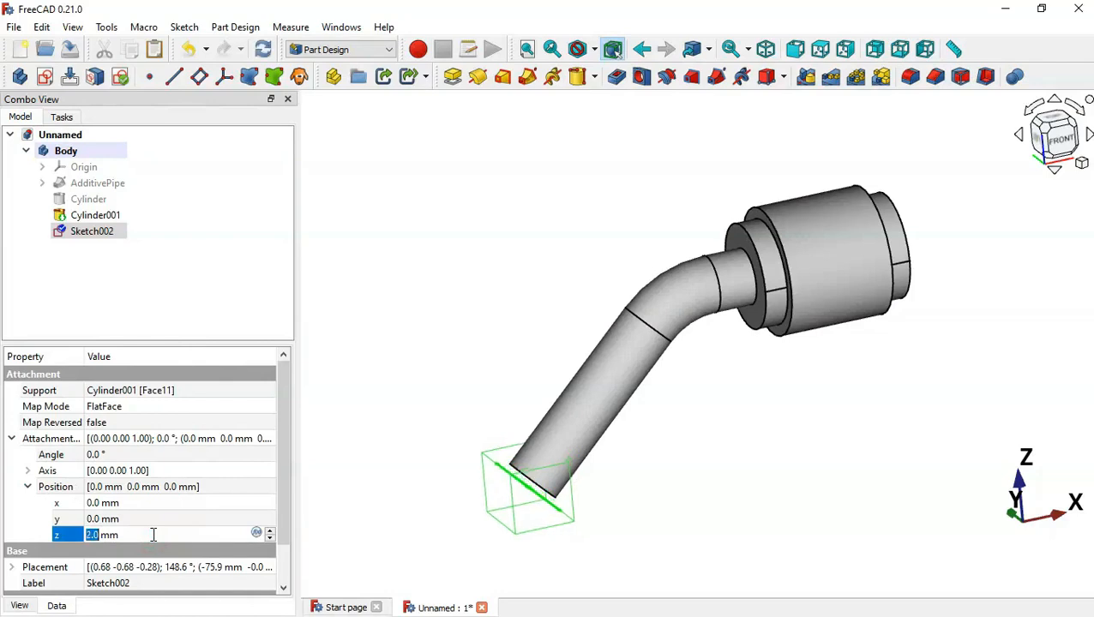
{"action": "scroll", "coordinate": [153, 534], "scroll_direction": "down", "scroll_amount": 3}
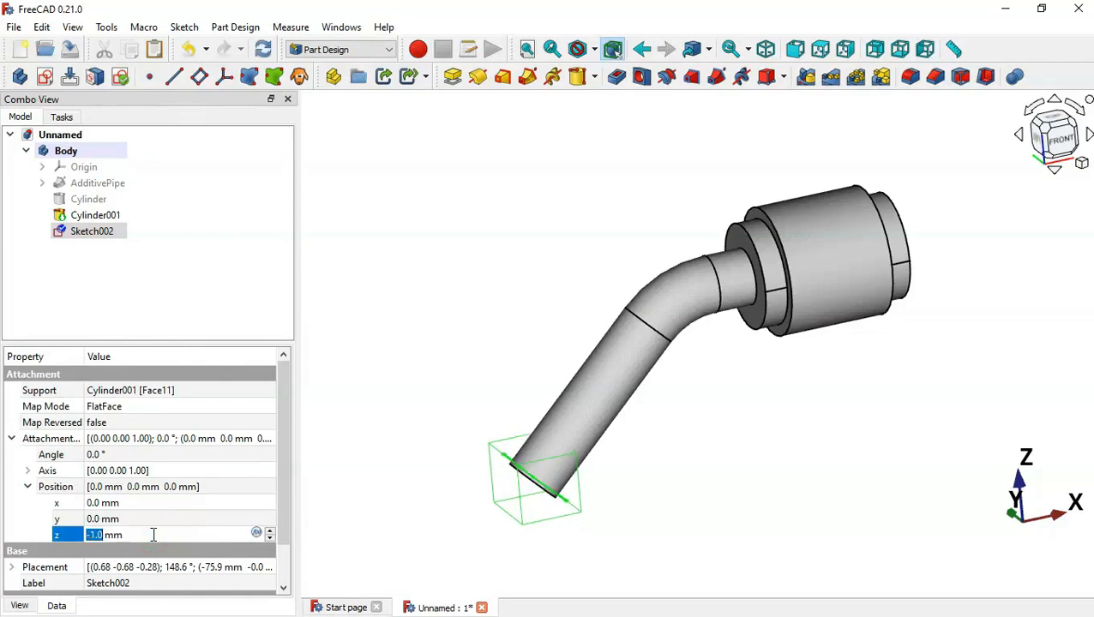
{"action": "type", "text": "-24"}
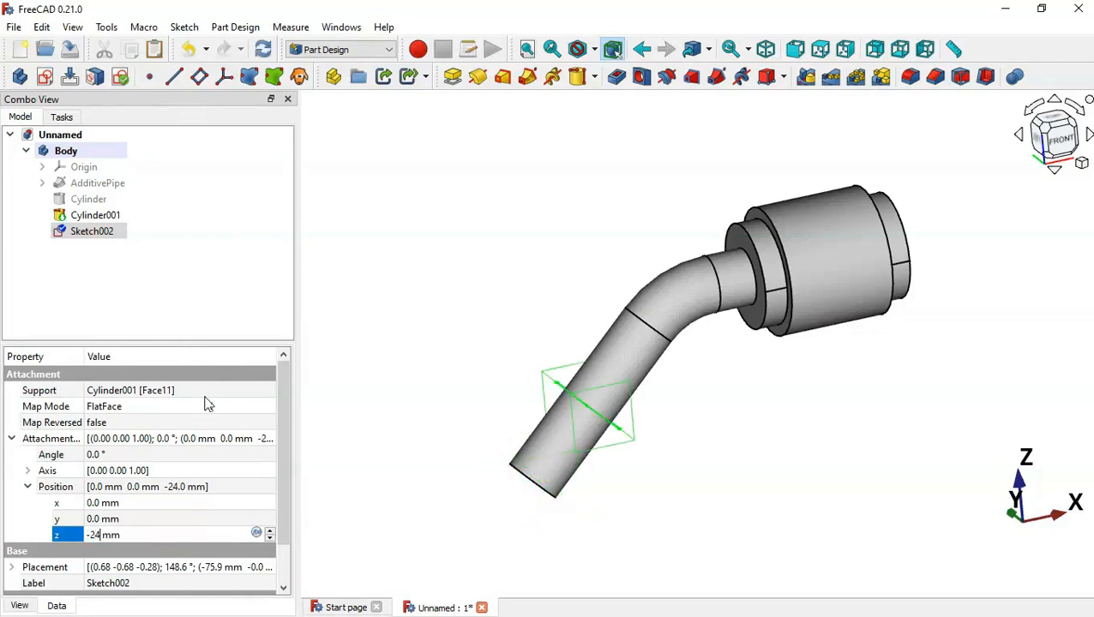
{"action": "key", "text": "Return"}
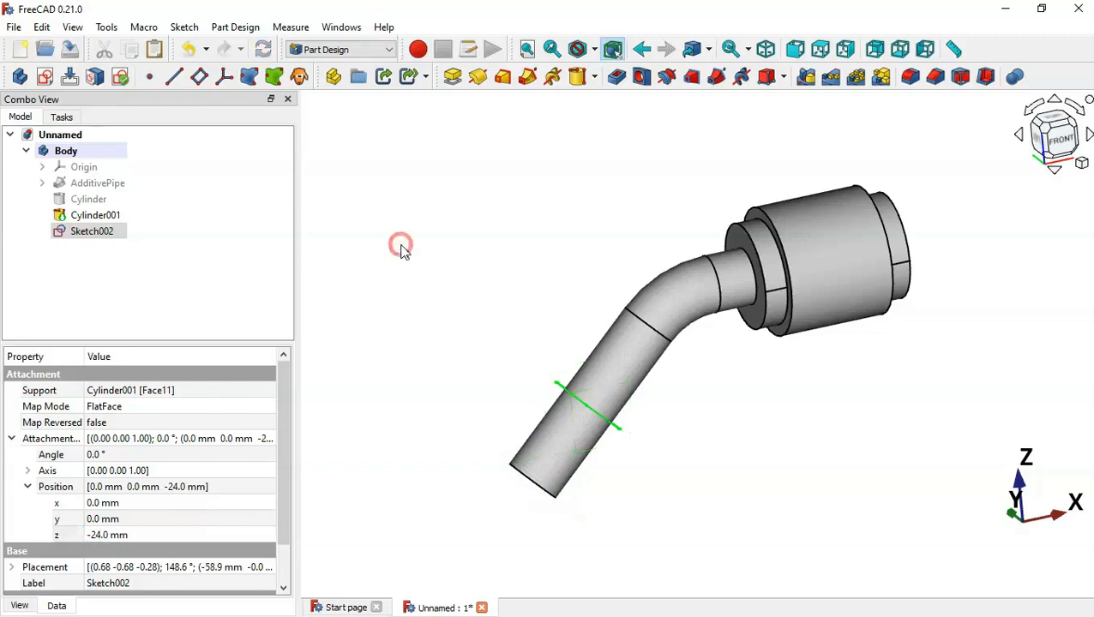
Recheck the drawing and reselect the hexagon sketch Sketch002
{"action": "left_click", "coordinate": [398, 245]}
{"action": "key", "text": "alt+Tab"}
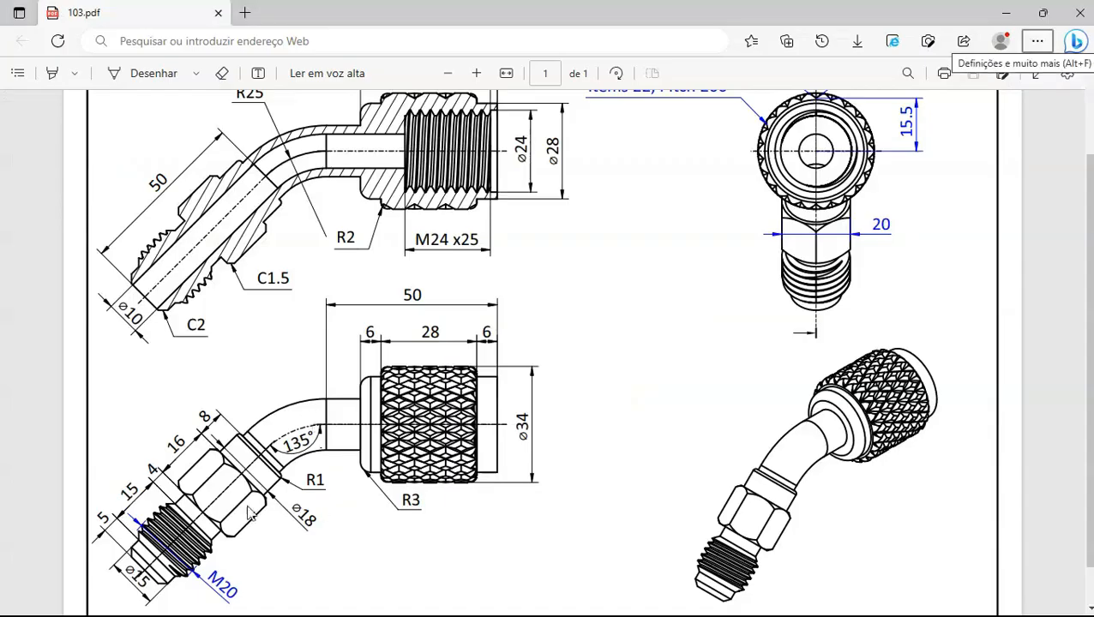
{"action": "key", "text": "alt+Tab"}
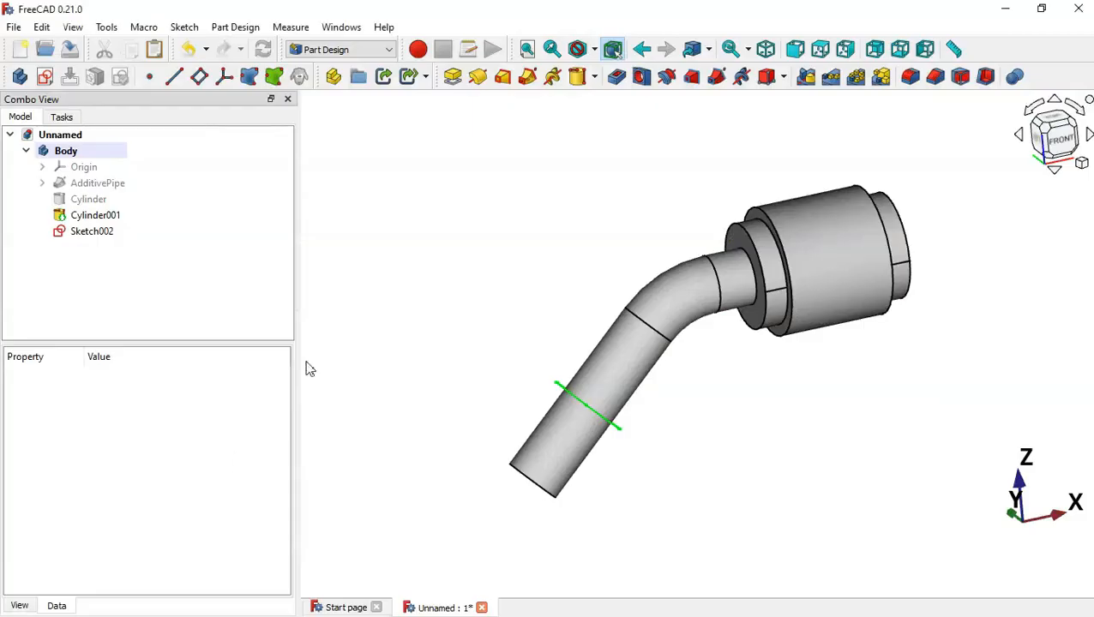
{"action": "left_click", "coordinate": [92, 233]}
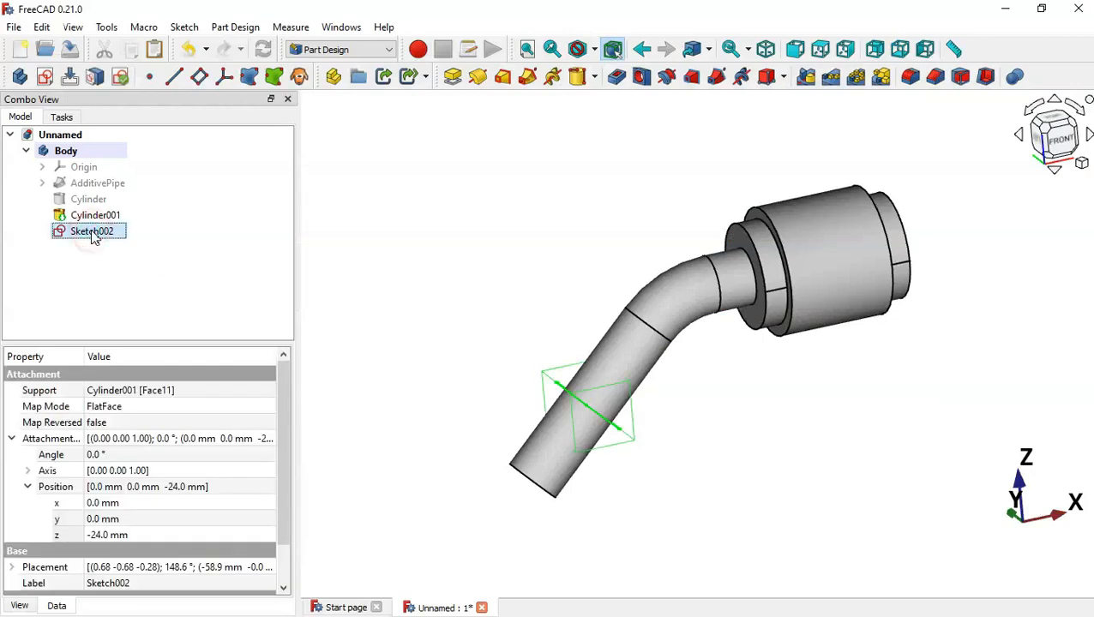
Pad the hexagon sketch reversed with a 16 mm length to form the hex nut
{"action": "left_click", "coordinate": [455, 82]}
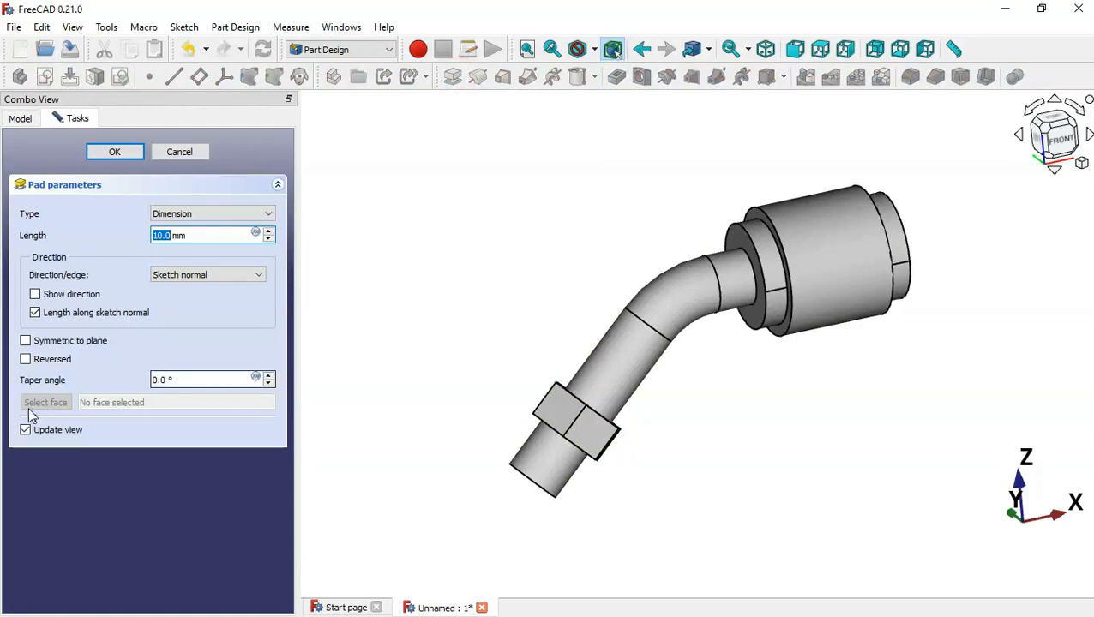
{"action": "left_click", "coordinate": [66, 361]}
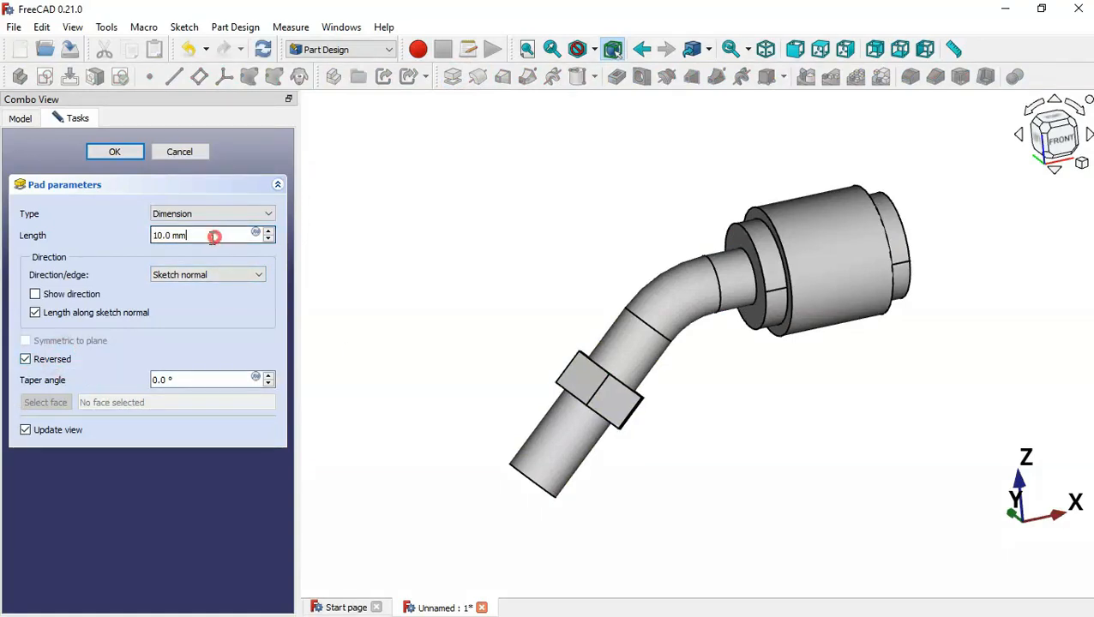
{"action": "left_click_drag", "start_coordinate": [214, 237], "coordinate": [96, 235]}
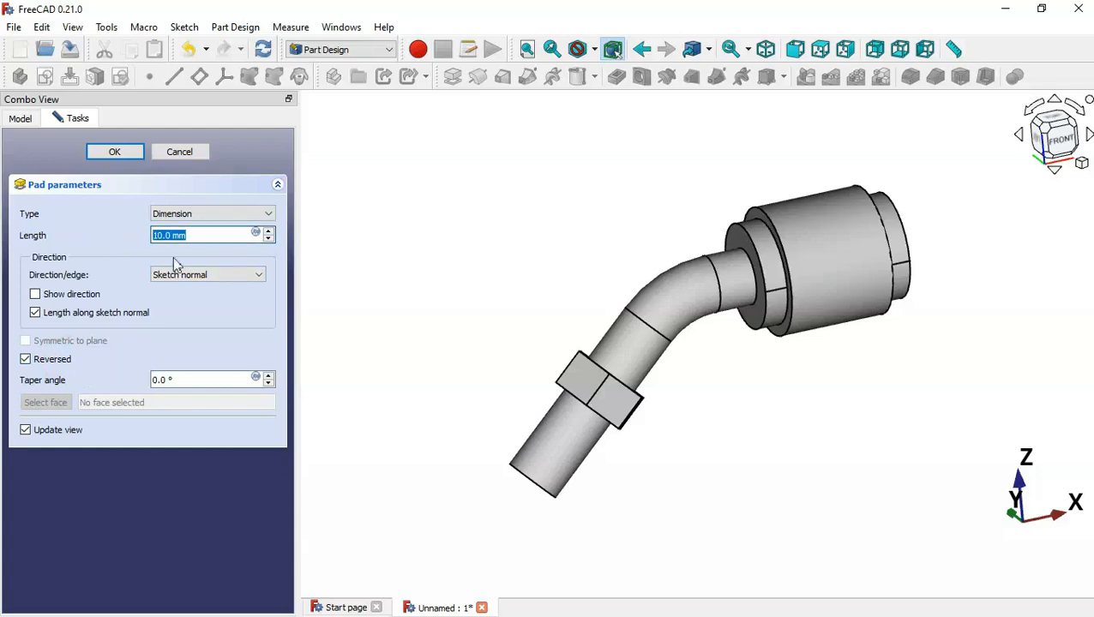
{"action": "key", "text": "alt+Tab"}
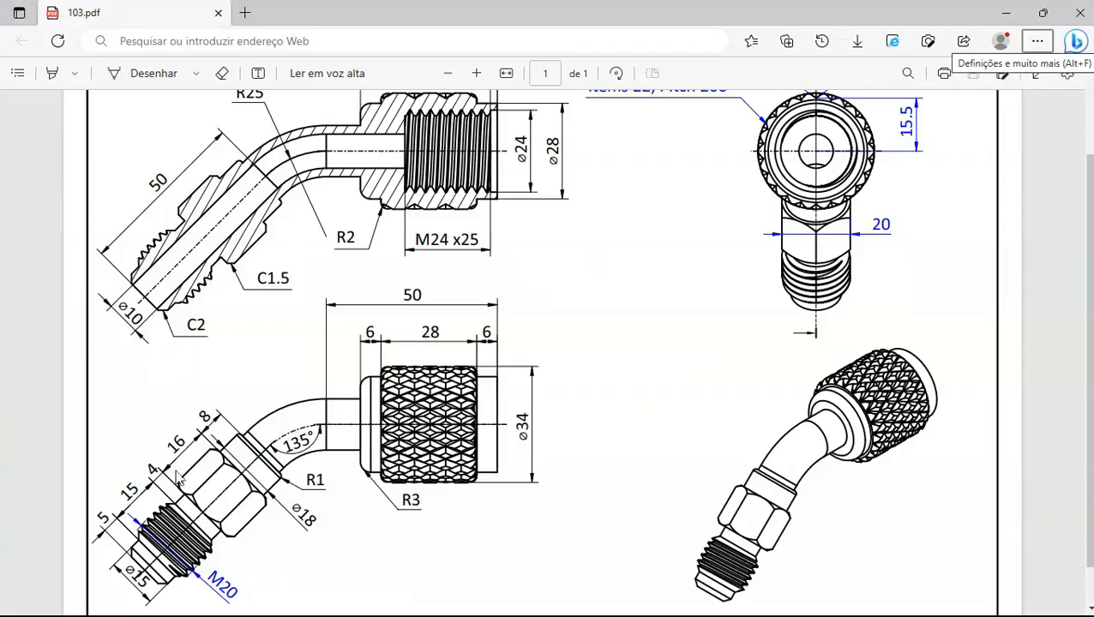
{"action": "key", "text": "alt+Tab"}
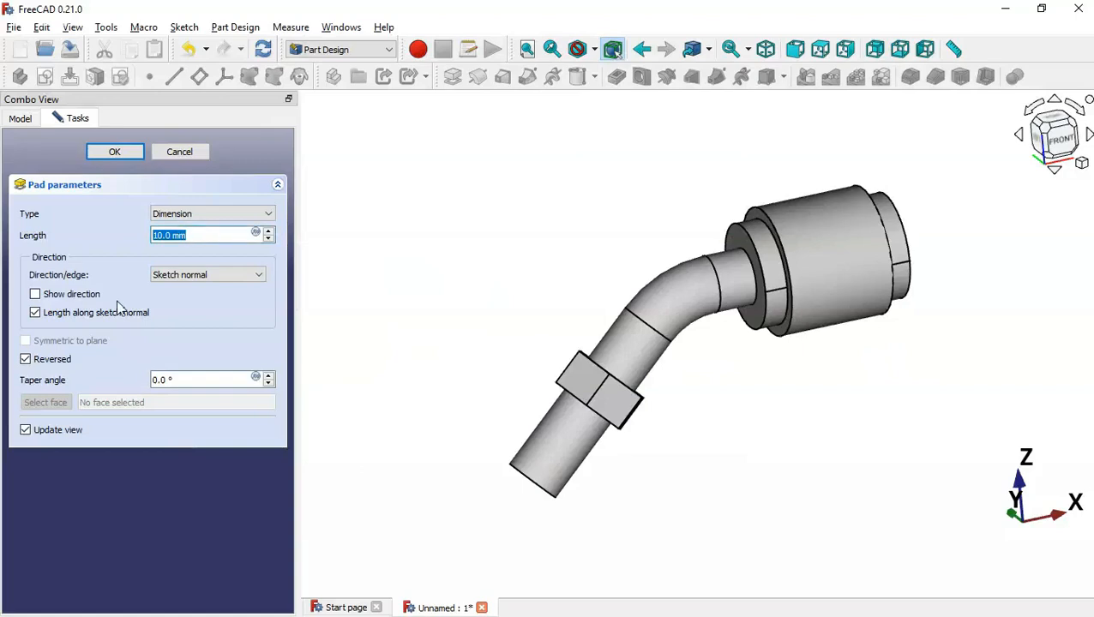
{"action": "type", "text": "16"}
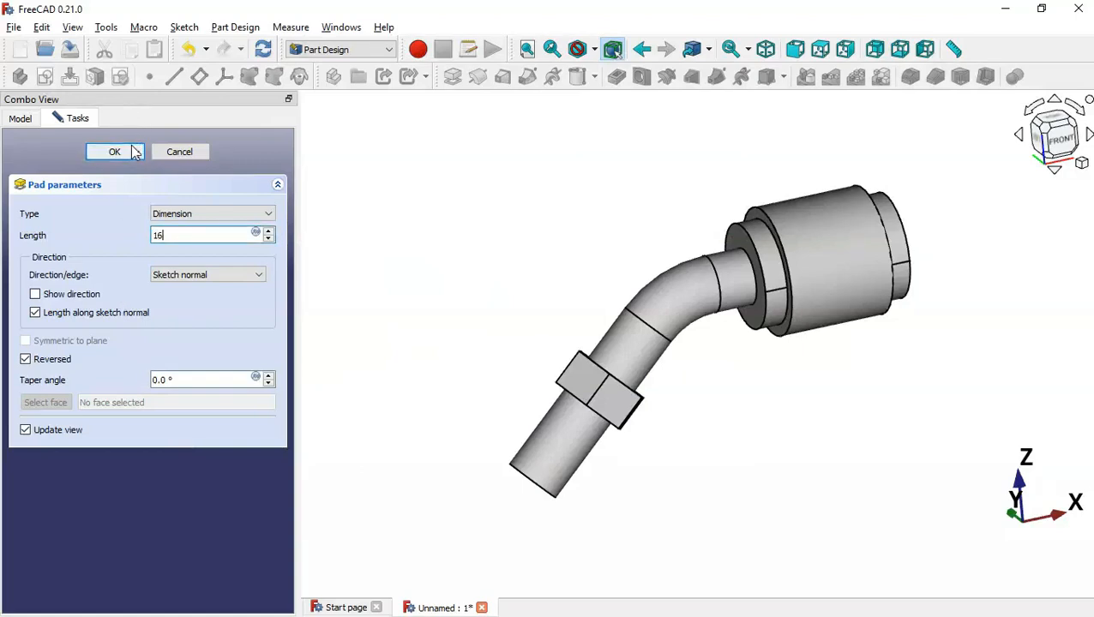
{"action": "left_click", "coordinate": [134, 152]}
{"action": "middle_click_drag", "start_coordinate": [708, 373], "coordinate": [613, 402]}
{"action": "key", "text": "alt+Tab"}
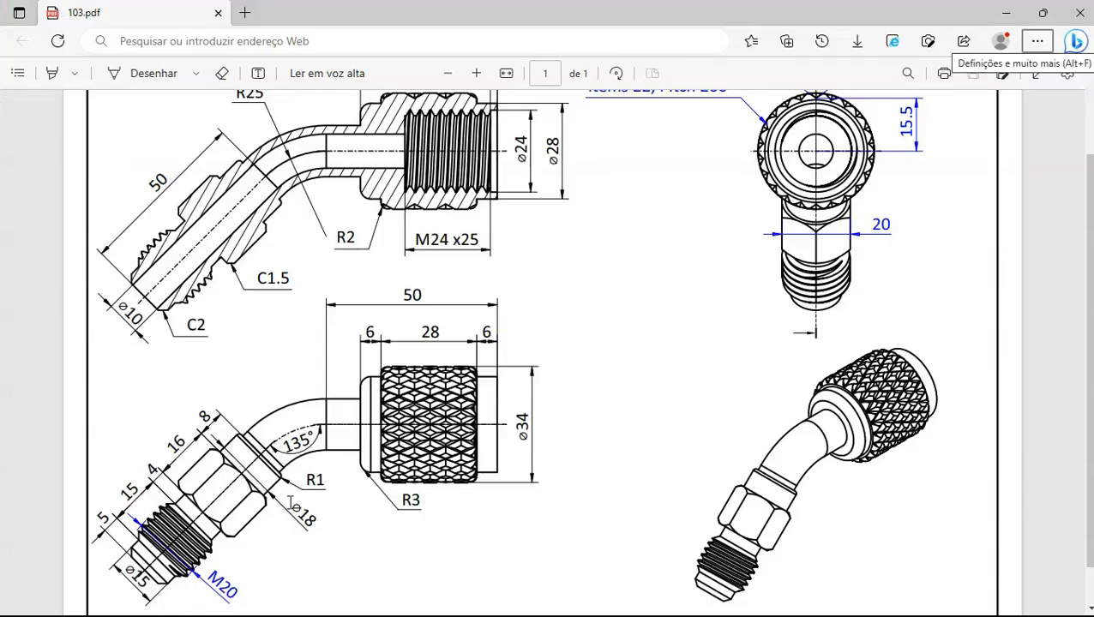
{"action": "key", "text": "alt+Tab"}
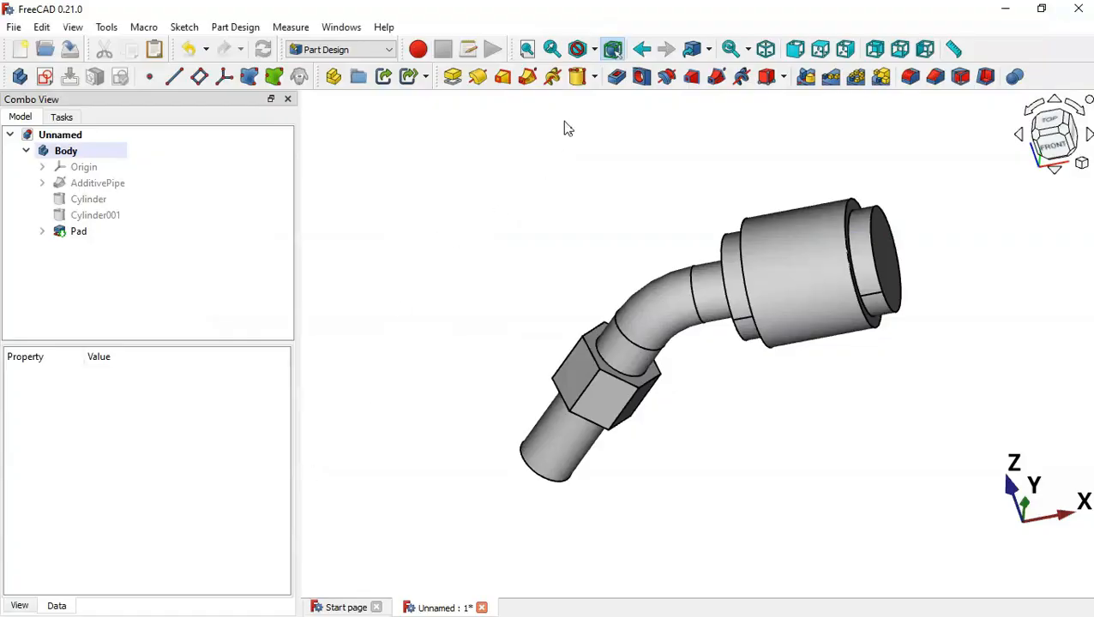
Attach a new cylinder centred on the hex nut face with a 9 mm radius
{"action": "left_click", "coordinate": [577, 77]}
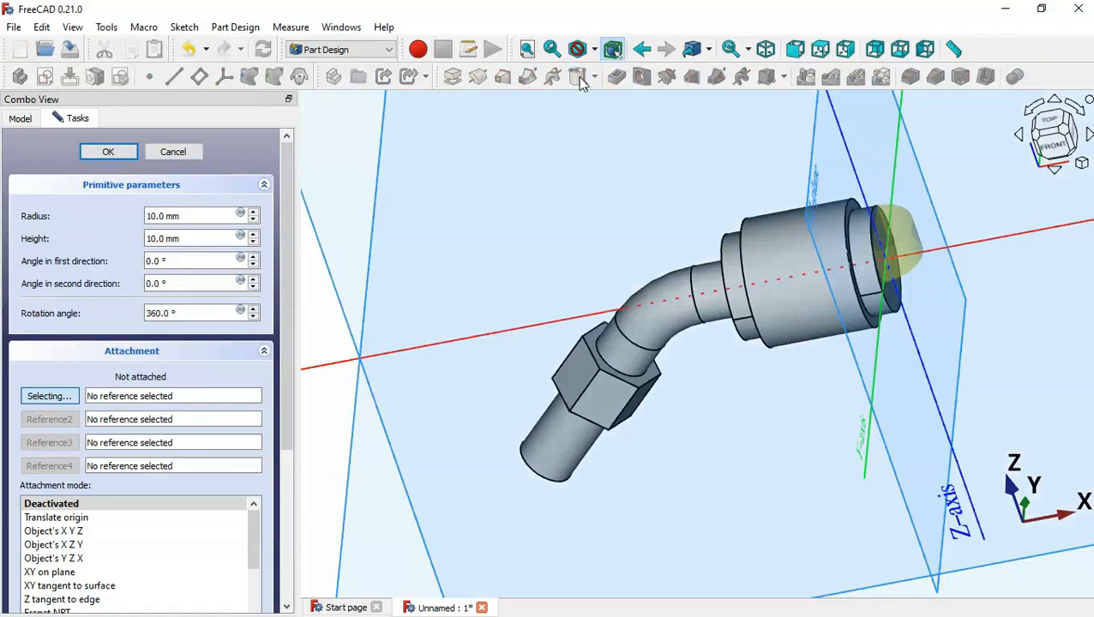
{"action": "left_click", "coordinate": [636, 386]}
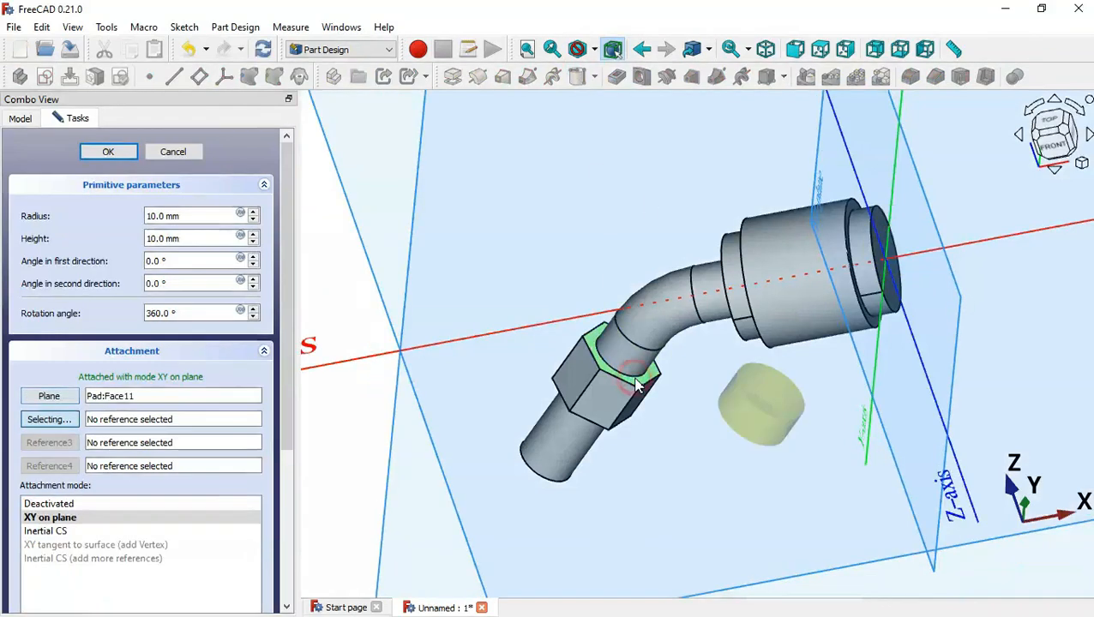
{"action": "left_click", "coordinate": [72, 533]}
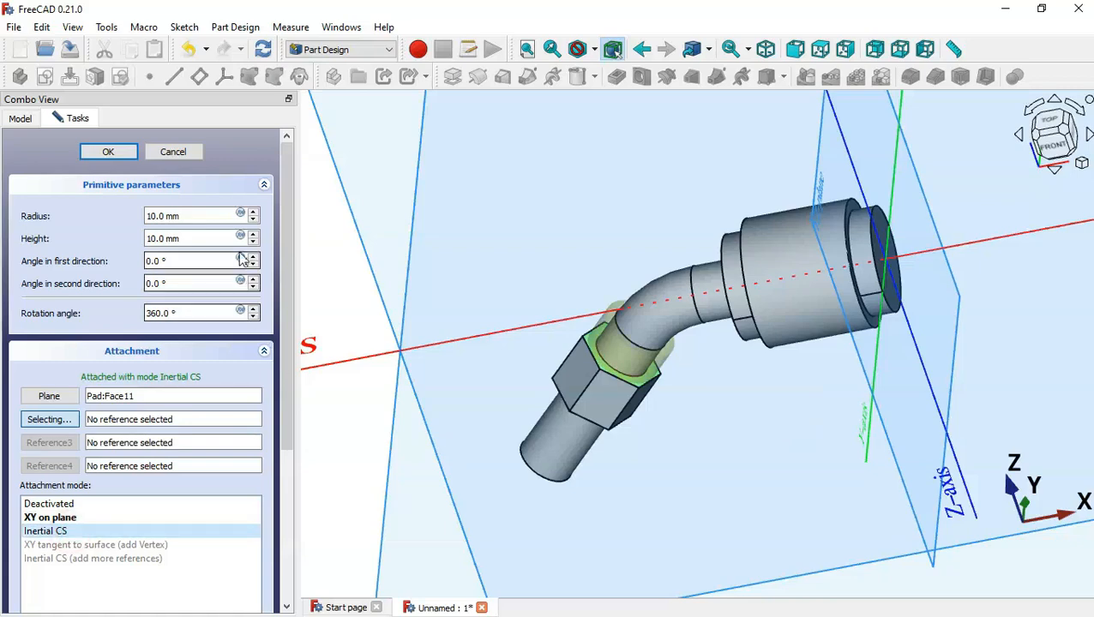
{"action": "triple_click", "coordinate": [206, 216]}
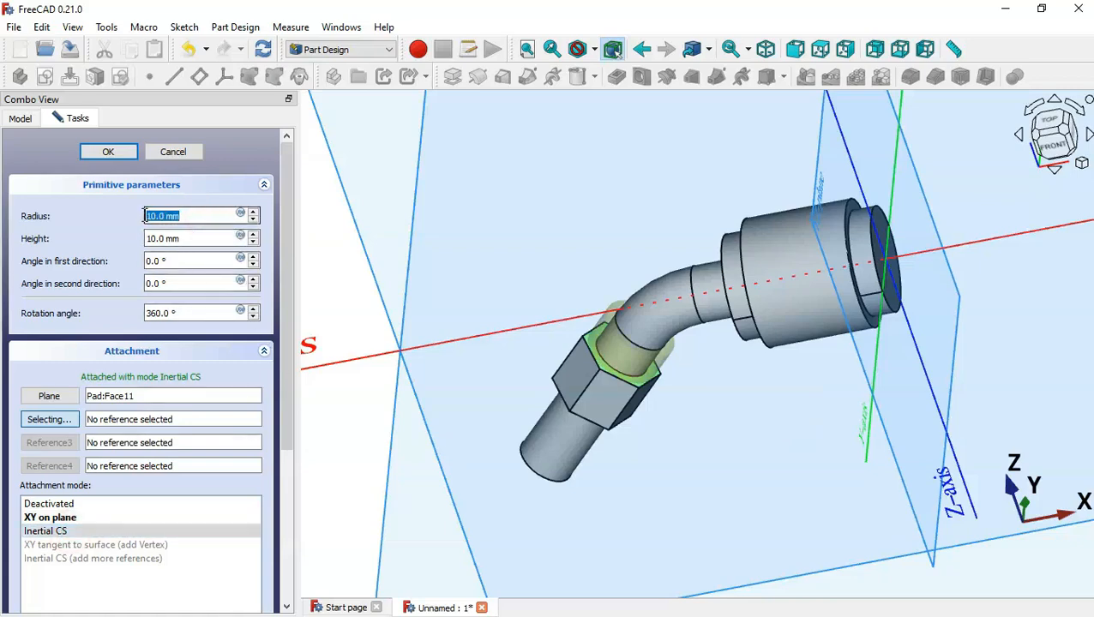
{"action": "key", "text": "alt+Tab"}
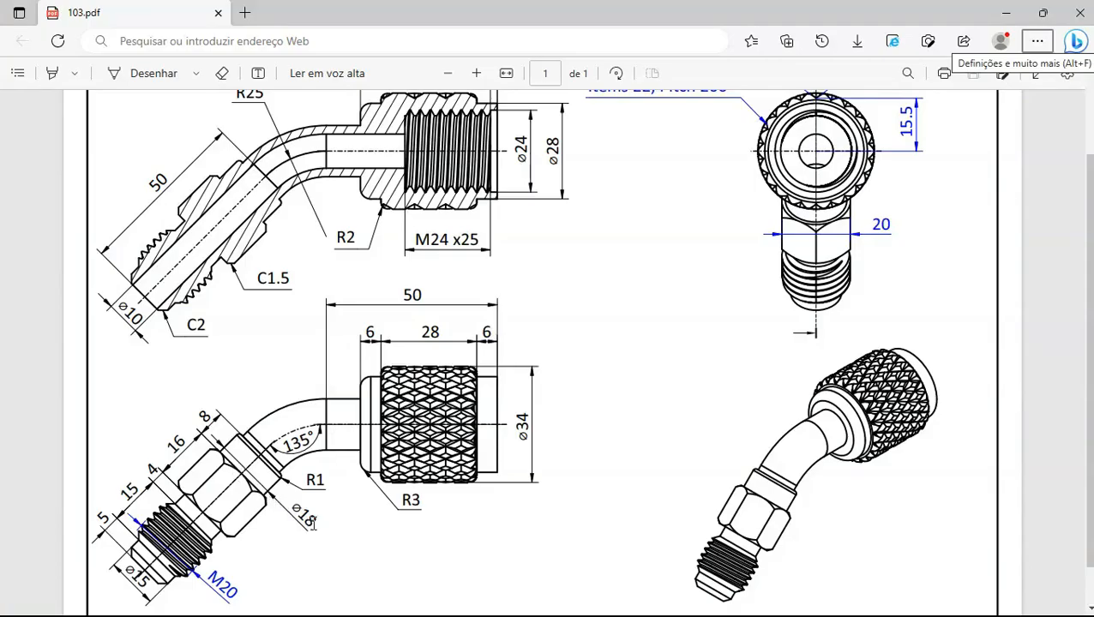
{"action": "key", "text": "alt+Tab"}
{"action": "type", "text": "9"}
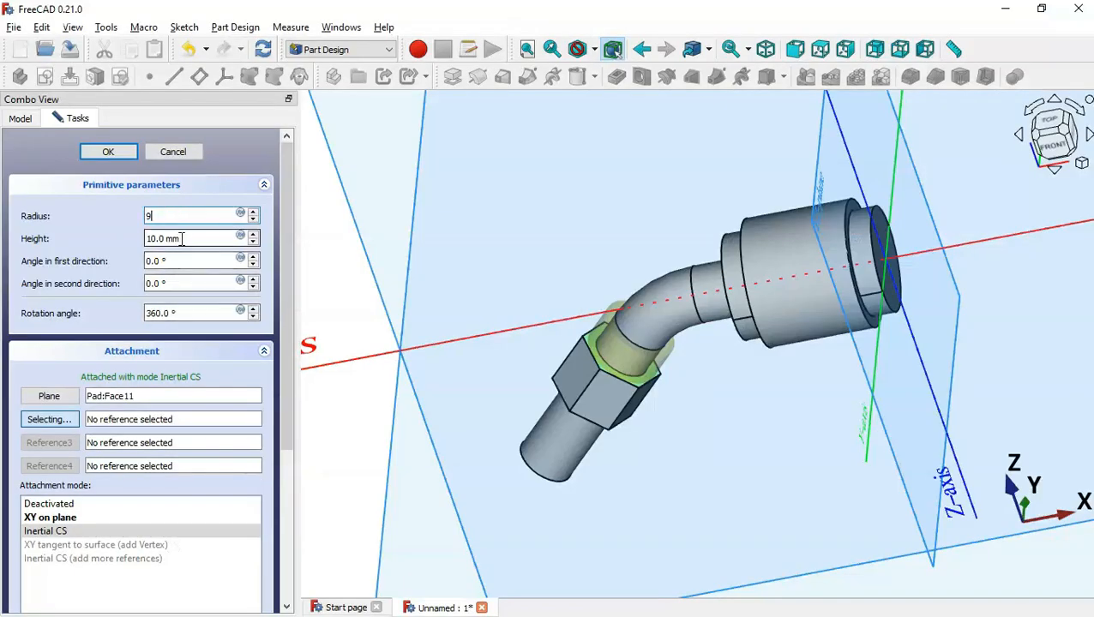
Give the cylinder an 8 mm height and inspect it against the drawing
{"action": "double_click", "coordinate": [206, 239]}
{"action": "key", "text": "alt+Tab"}
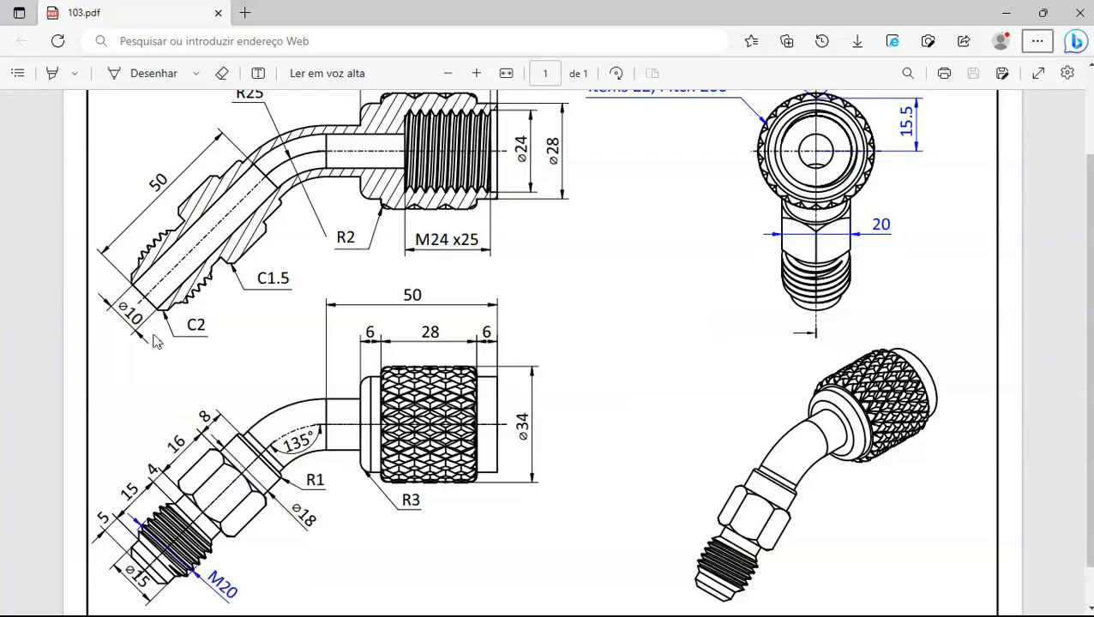
{"action": "key", "text": "alt+Tab"}
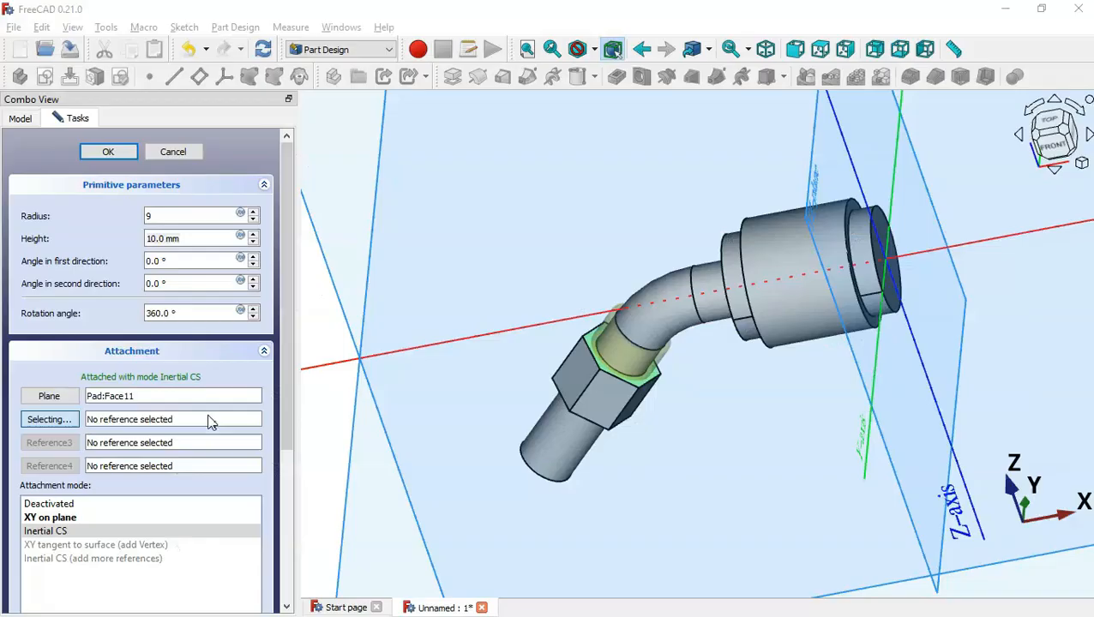
{"action": "type", "text": "8"}
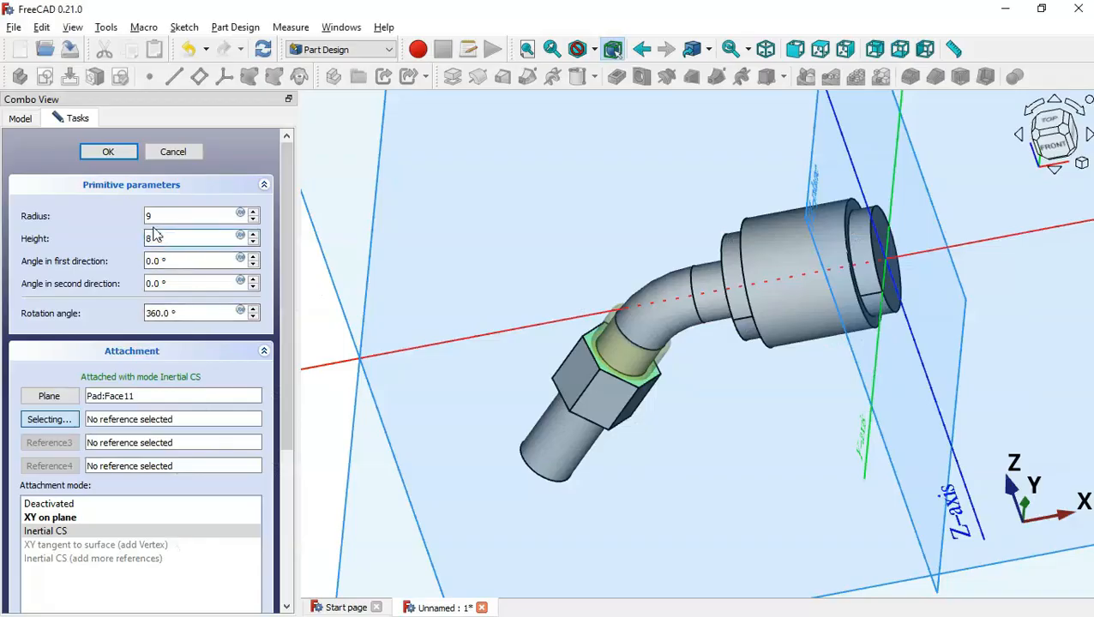
{"action": "key", "text": "Return"}
{"action": "middle_click_drag", "start_coordinate": [743, 362], "coordinate": [756, 298]}
{"action": "middle_click", "coordinate": [848, 302]}
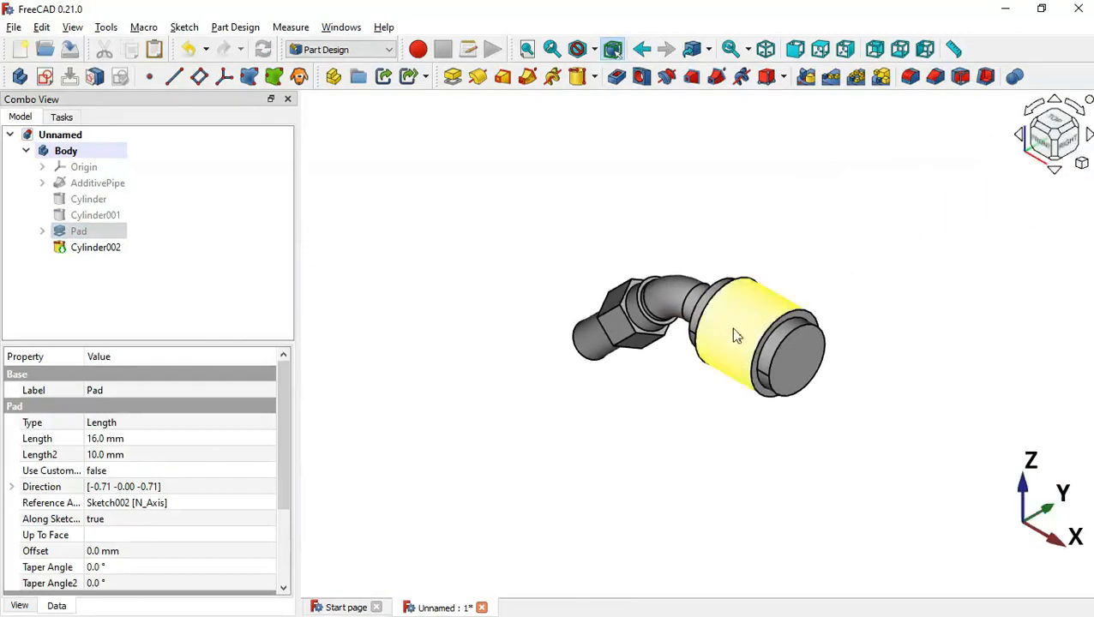
{"action": "mouse_move", "coordinate": [655, 351]}
{"action": "middle_mouse_down"}
{"action": "mouse_move", "coordinate": [795, 371]}
{"action": "mouse_move", "coordinate": [869, 323]}
{"action": "mouse_move", "coordinate": [852, 308]}
{"action": "middle_mouse_up"}
{"action": "key", "text": "alt+Tab"}
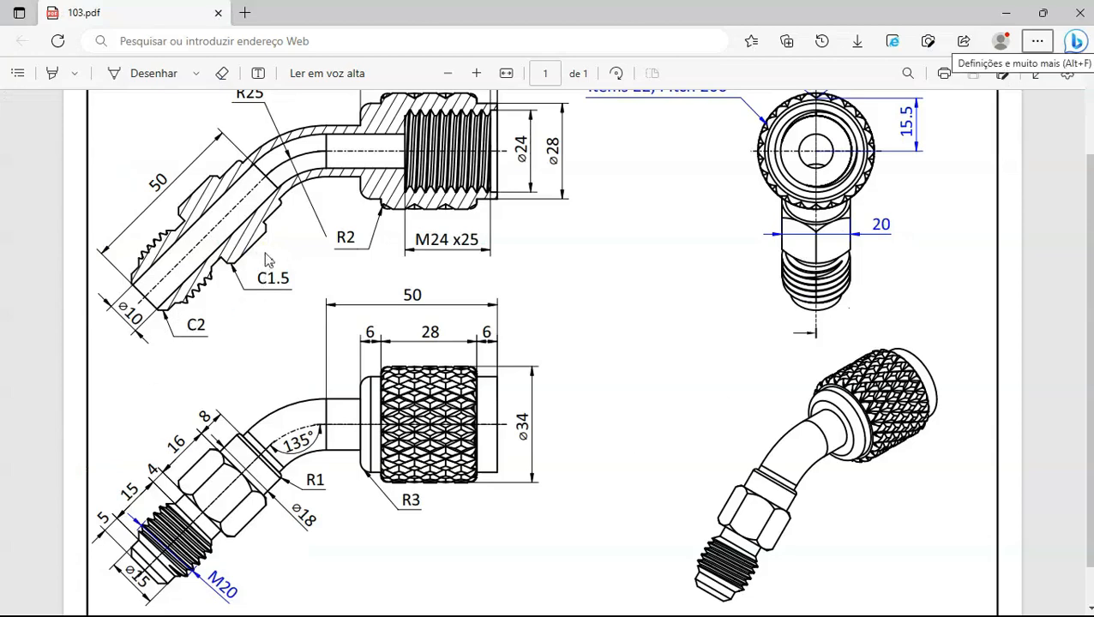
{"action": "key", "text": "alt+Tab"}
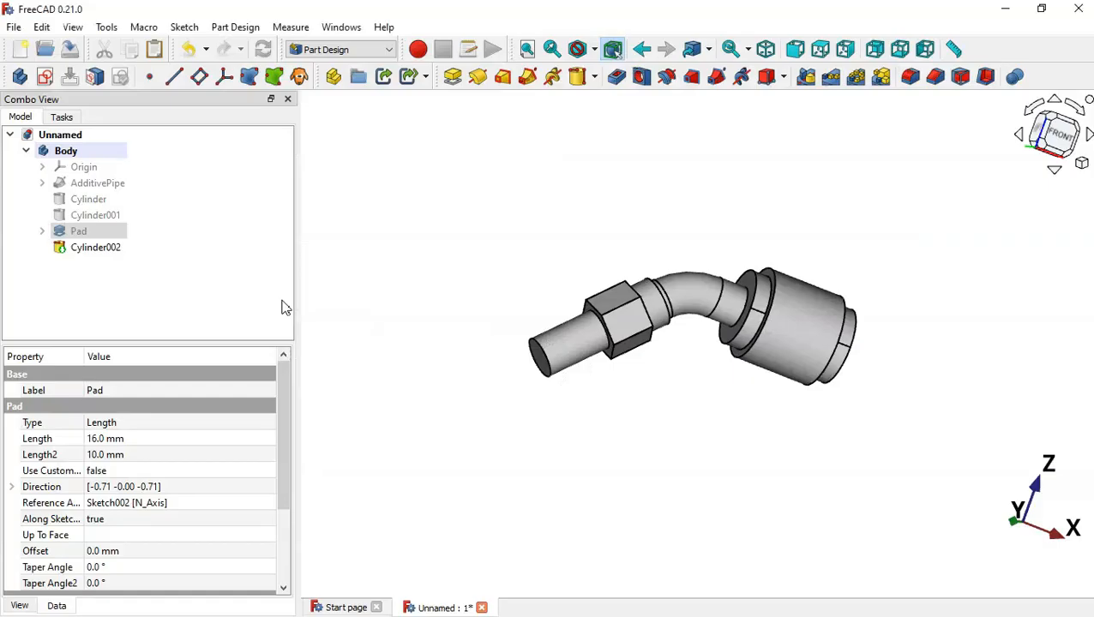
Chamfer the outer edge at the pipe's free end by 2 mm
{"action": "left_click", "coordinate": [545, 364]}
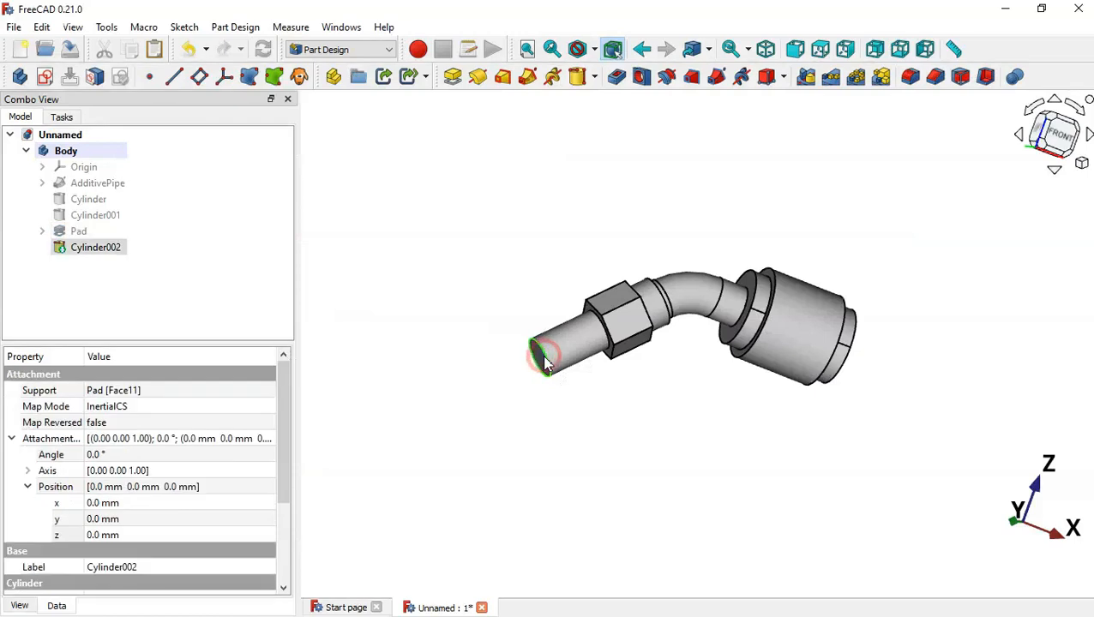
{"action": "left_click", "coordinate": [936, 82]}
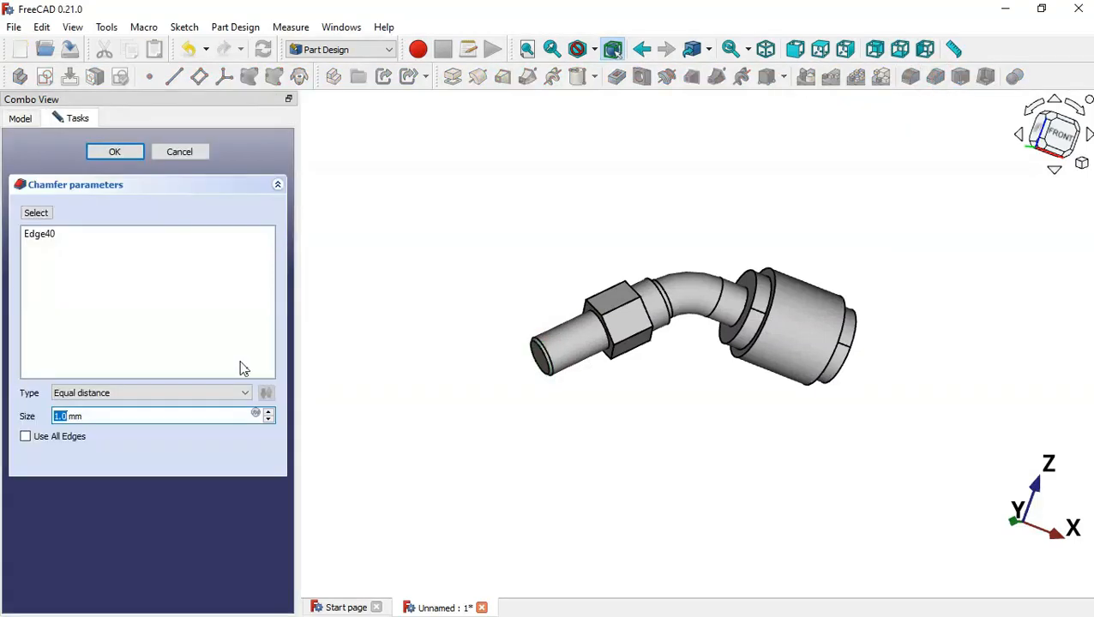
{"action": "triple_click", "coordinate": [159, 416]}
{"action": "key", "text": "alt+Tab"}
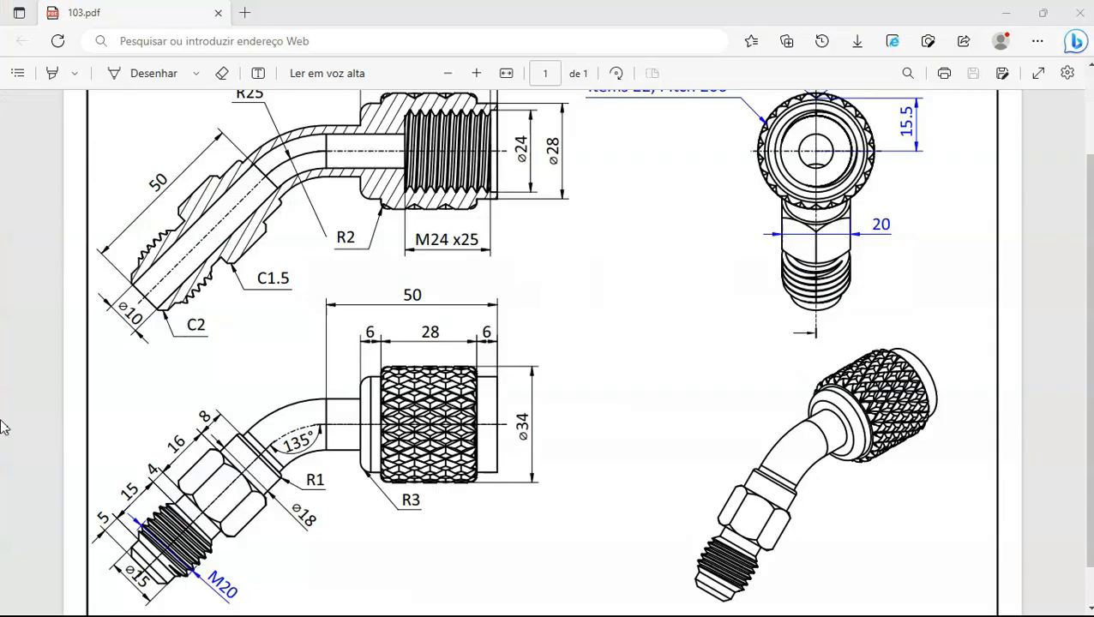
{"action": "key", "text": "alt+Tab"}
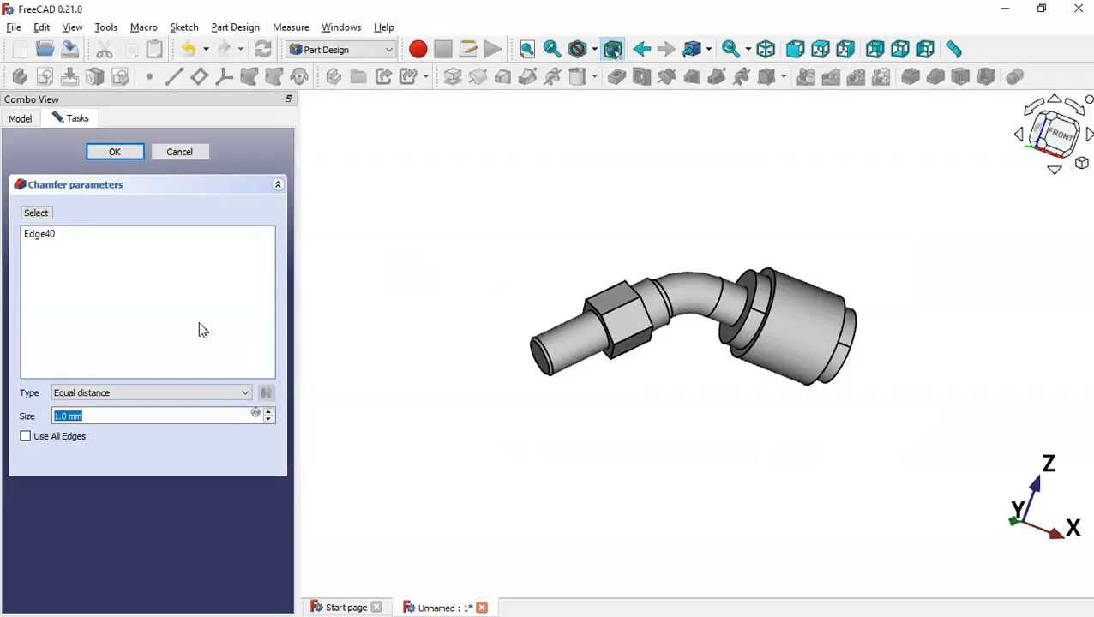
{"action": "type", "text": "2"}
{"action": "key", "text": "Return"}
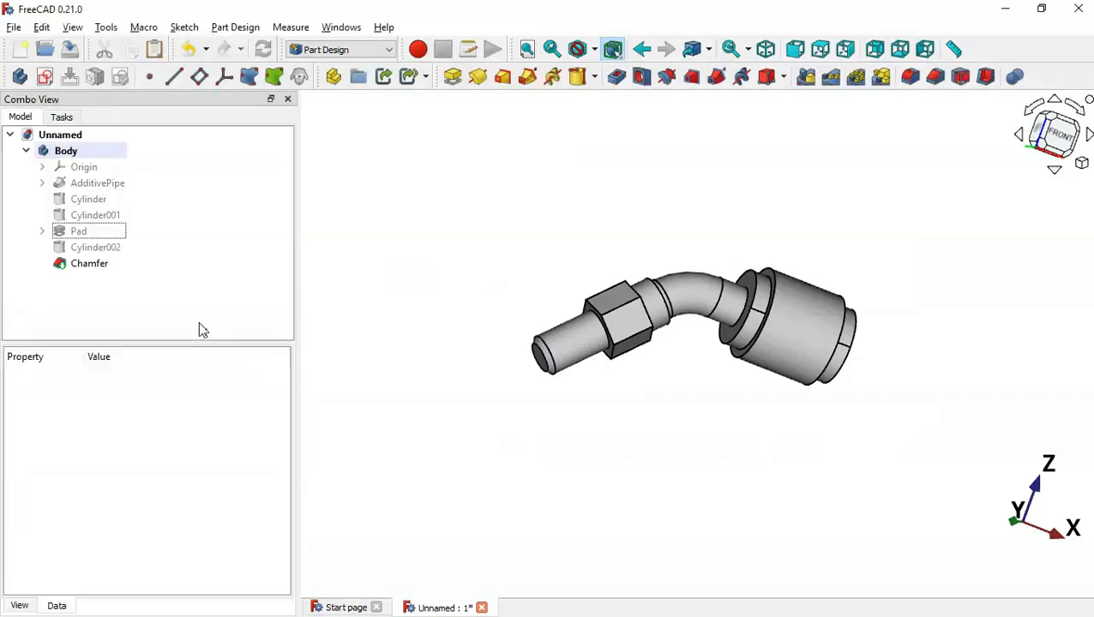
{"action": "scroll", "coordinate": [619, 290], "scroll_direction": "up", "scroll_amount": 3}
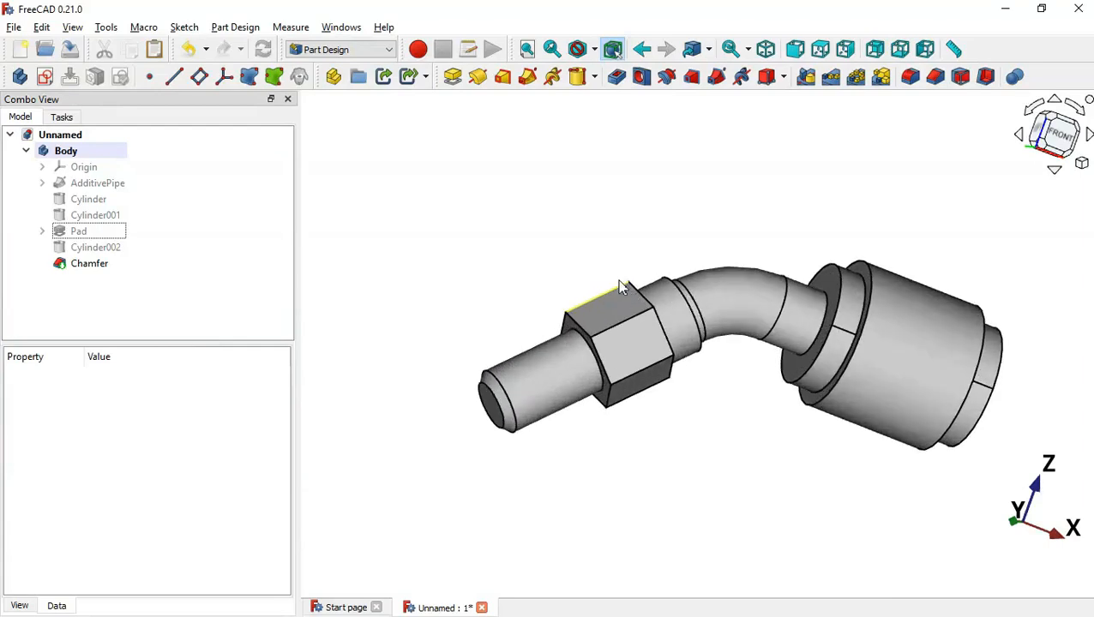
{"action": "middle_click_drag", "start_coordinate": [699, 369], "coordinate": [708, 393]}
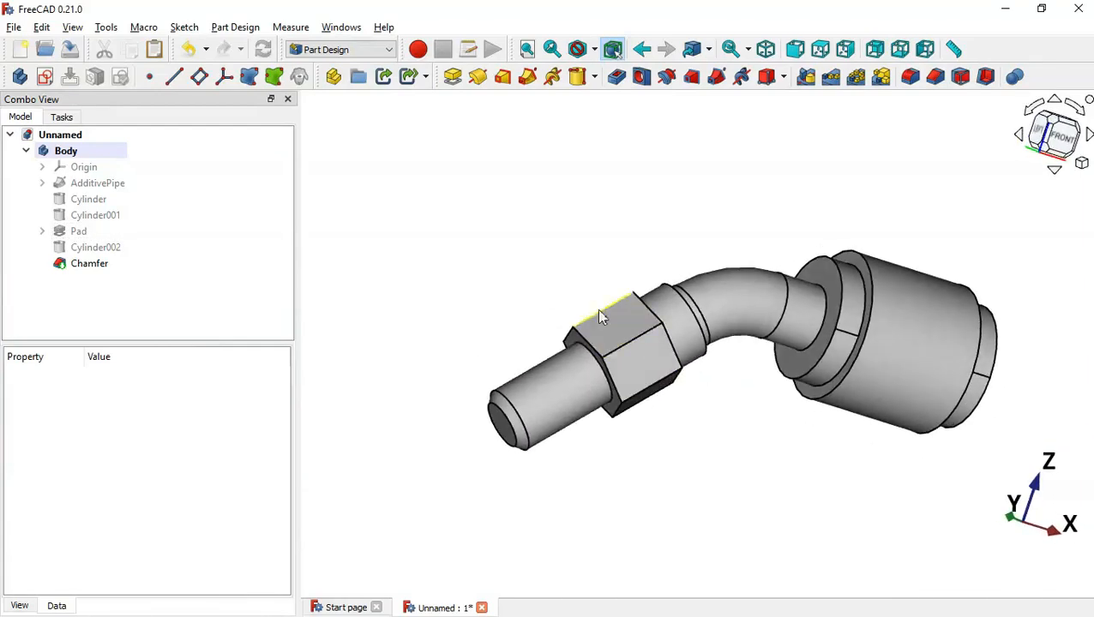
{"action": "key", "text": "alt+Tab"}
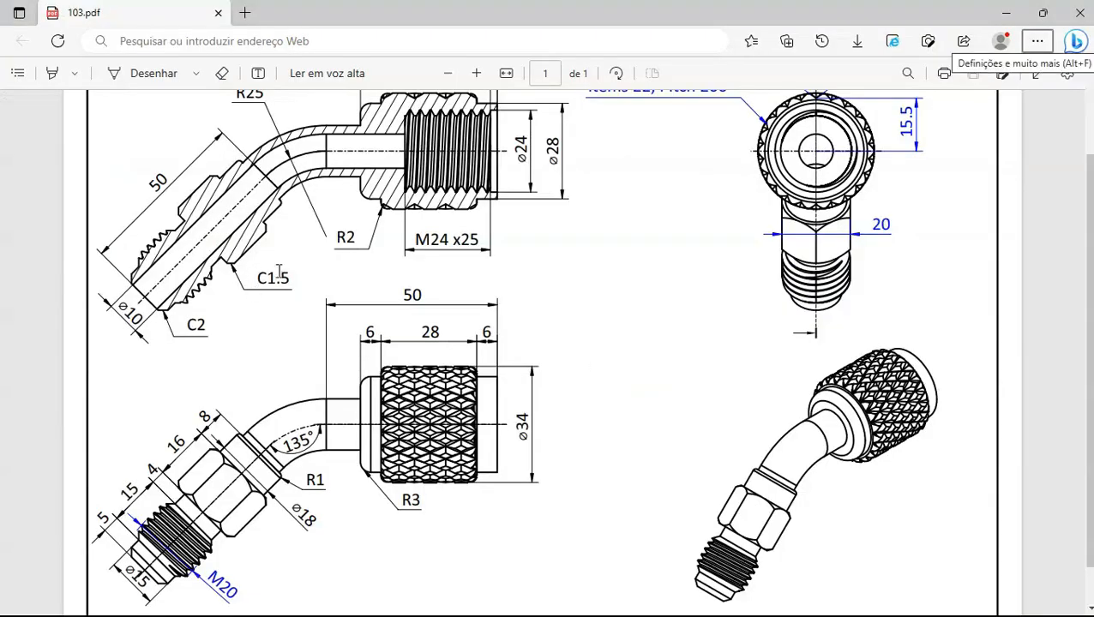
{"action": "key", "text": "alt+Tab"}
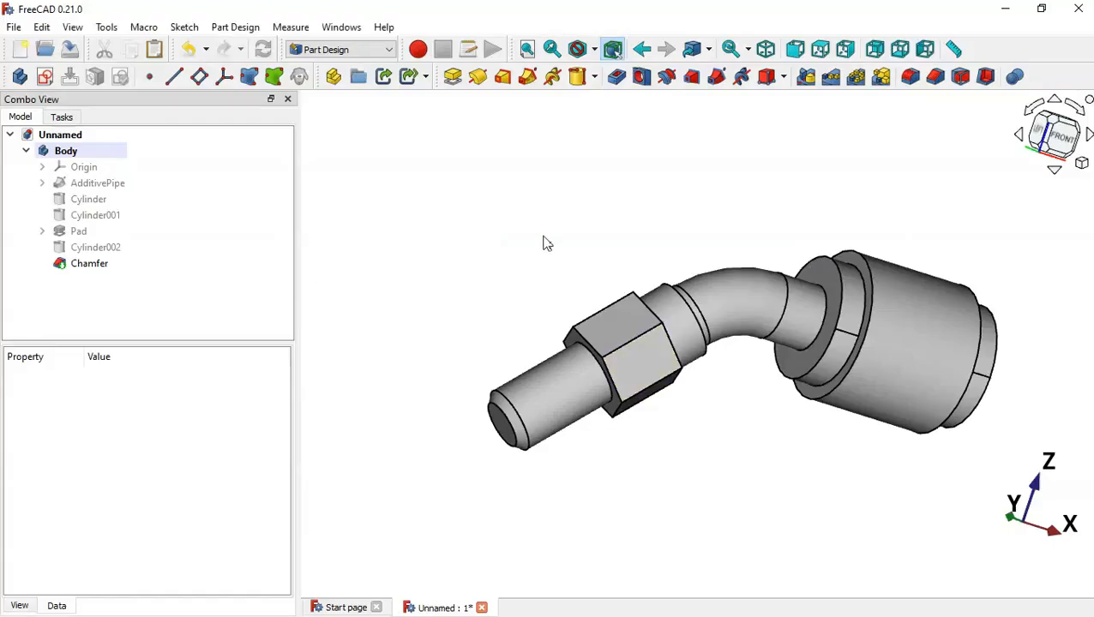
Start a new sketch on the XZ-plane with the section view cut open
{"action": "key", "text": "0"}
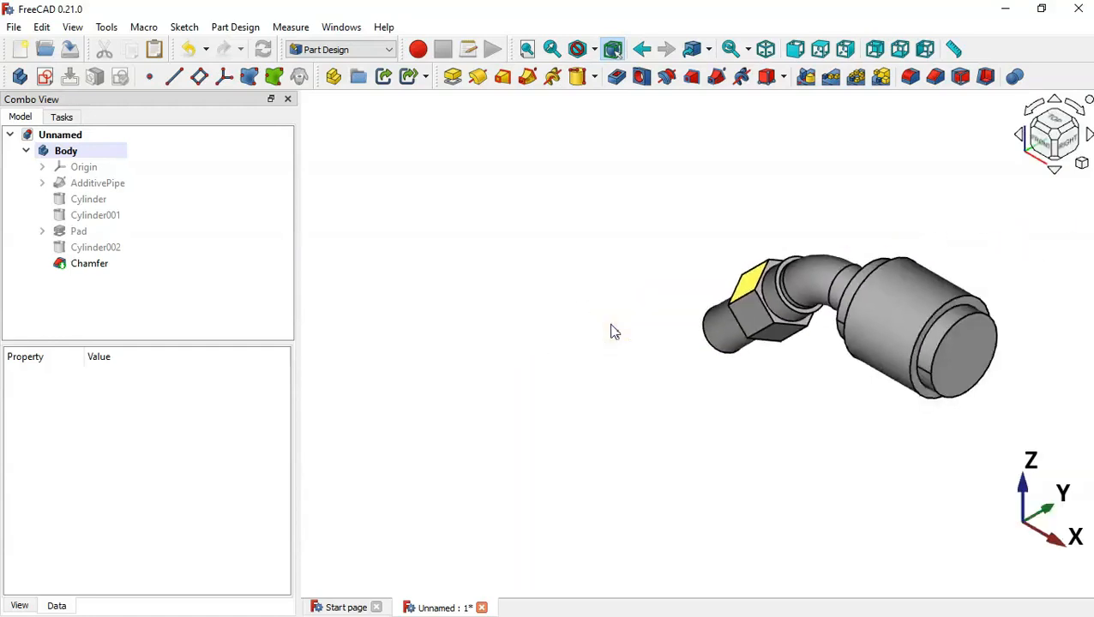
{"action": "left_click", "coordinate": [46, 77]}
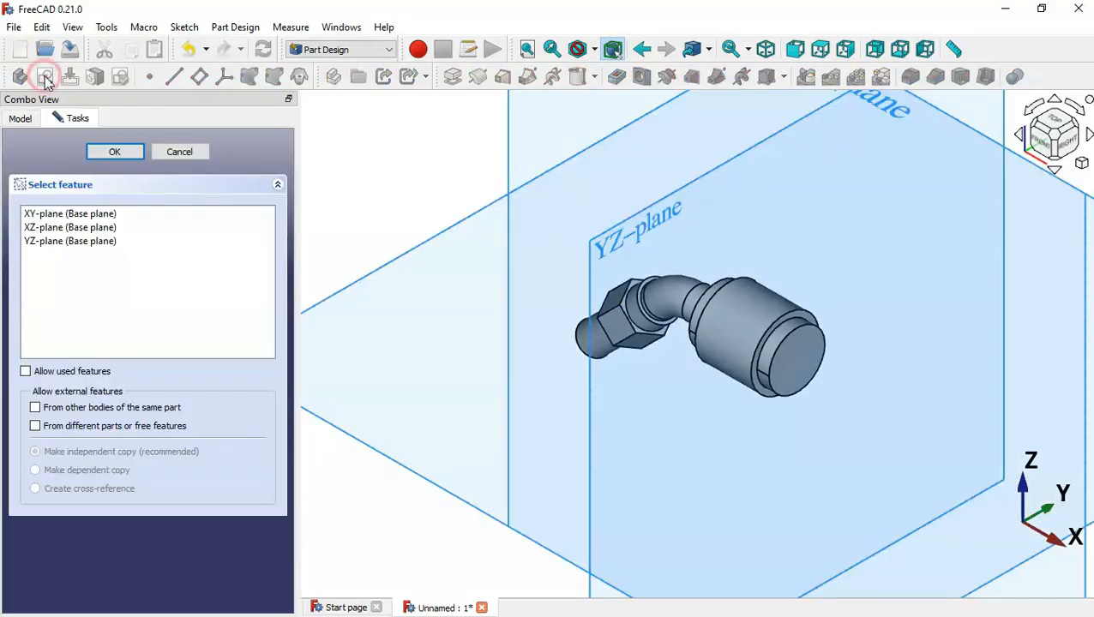
{"action": "scroll", "coordinate": [588, 397], "scroll_direction": "down", "scroll_amount": 4}
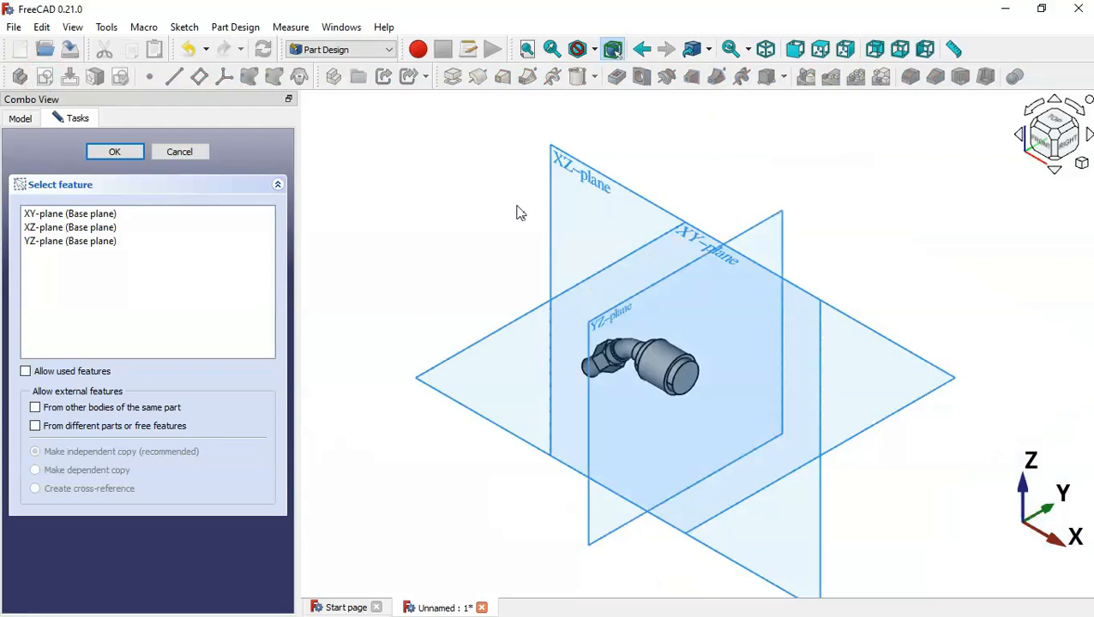
{"action": "left_click", "coordinate": [565, 167]}
{"action": "scroll", "coordinate": [583, 417], "scroll_direction": "up", "scroll_amount": 5}
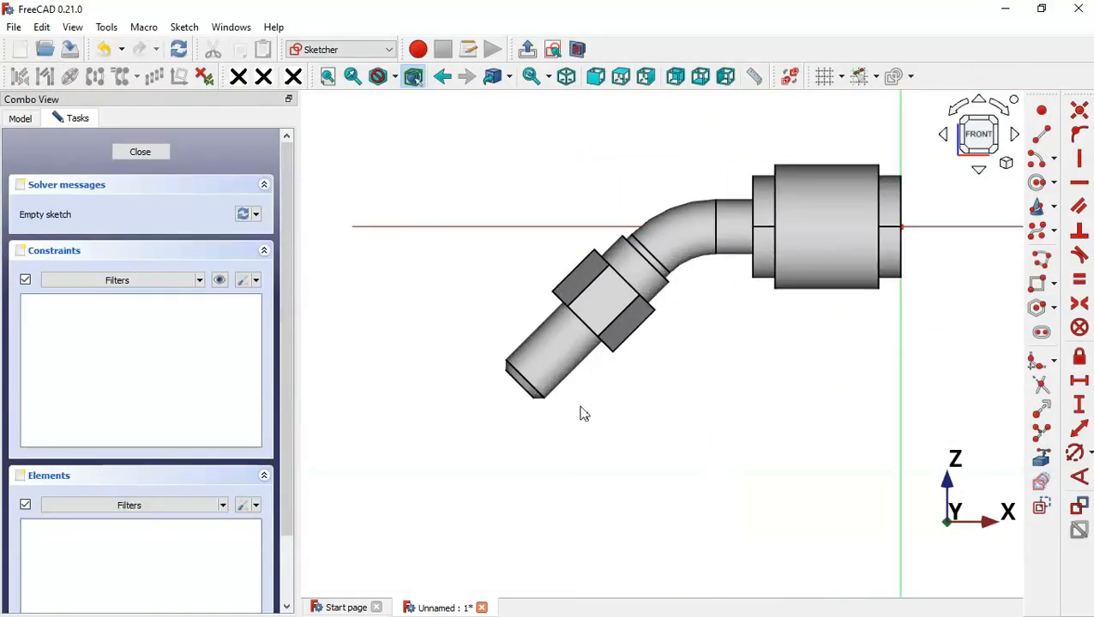
{"action": "scroll", "coordinate": [573, 224], "scroll_direction": "up", "scroll_amount": 3}
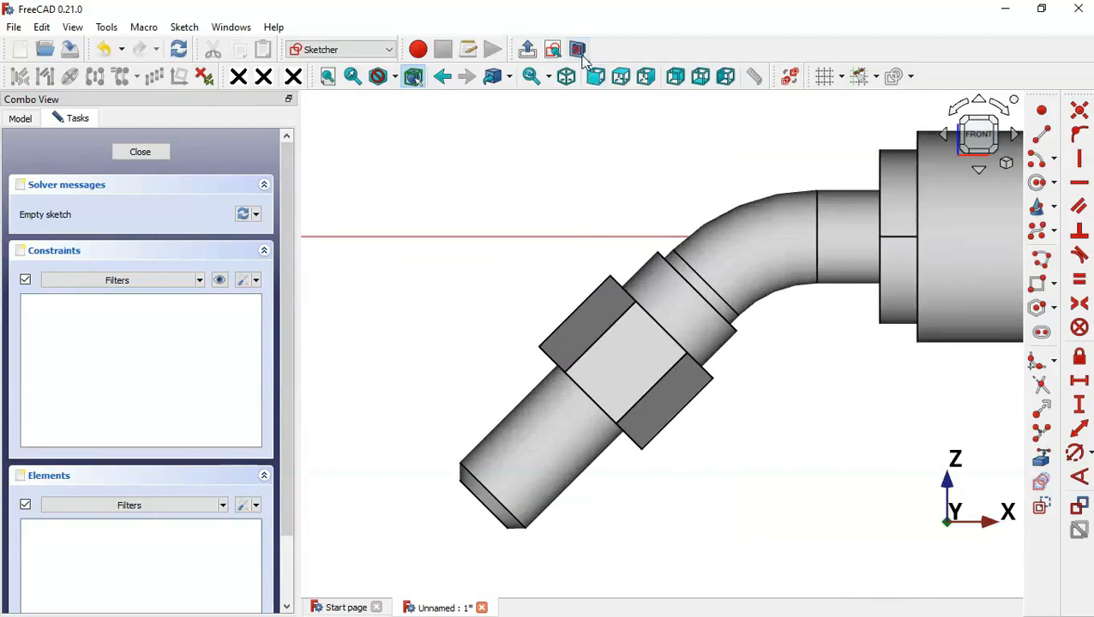
{"action": "left_click", "coordinate": [581, 56]}
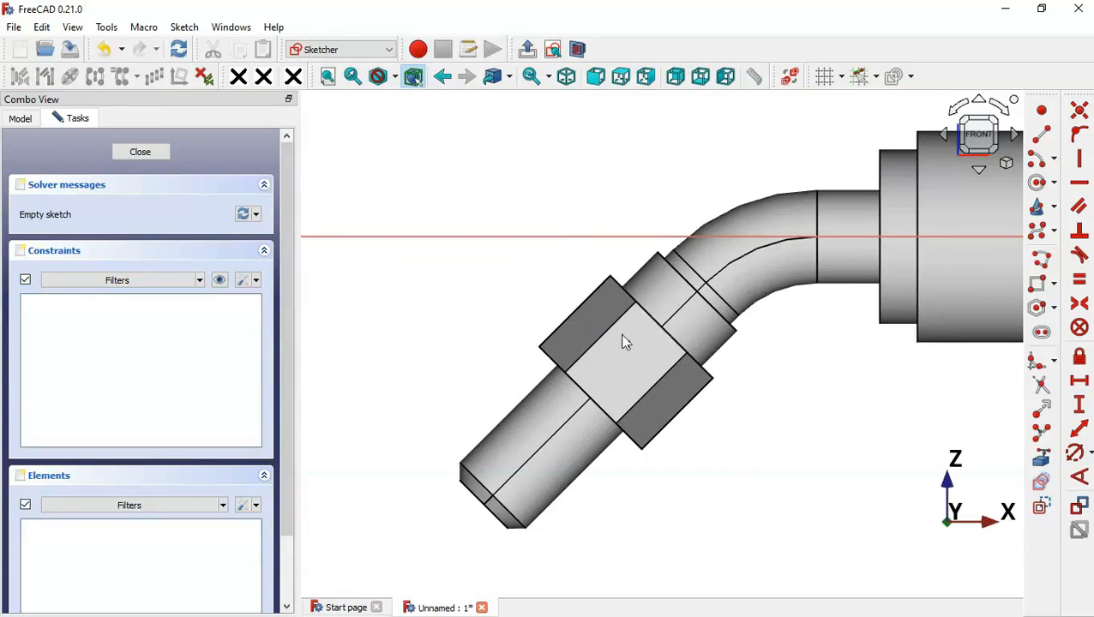
Import three hex nut edges and two tube edges as external reference lines
{"action": "left_click", "coordinate": [1041, 460]}
{"action": "scroll", "coordinate": [677, 343], "scroll_direction": "up", "scroll_amount": 3}
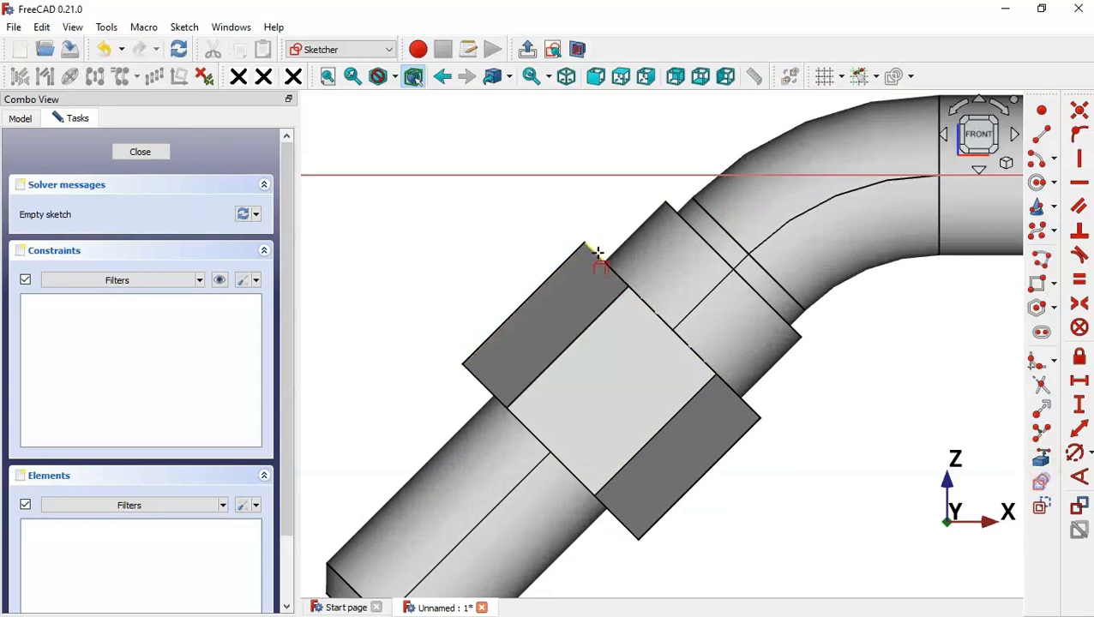
{"action": "left_click", "coordinate": [597, 253]}
{"action": "left_click", "coordinate": [568, 259]}
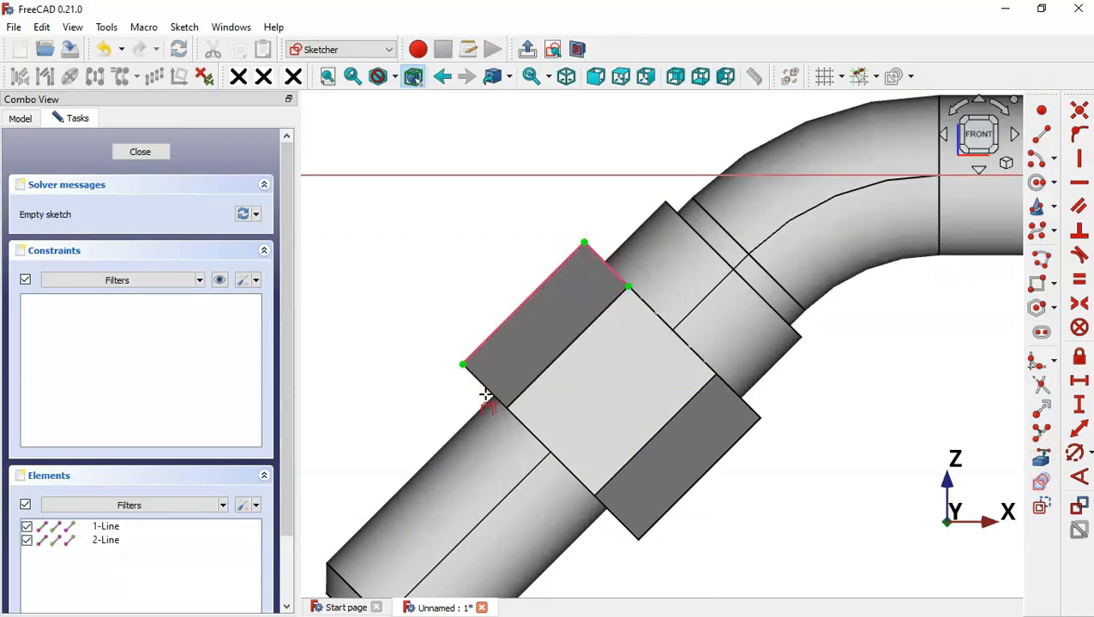
{"action": "left_click", "coordinate": [479, 384]}
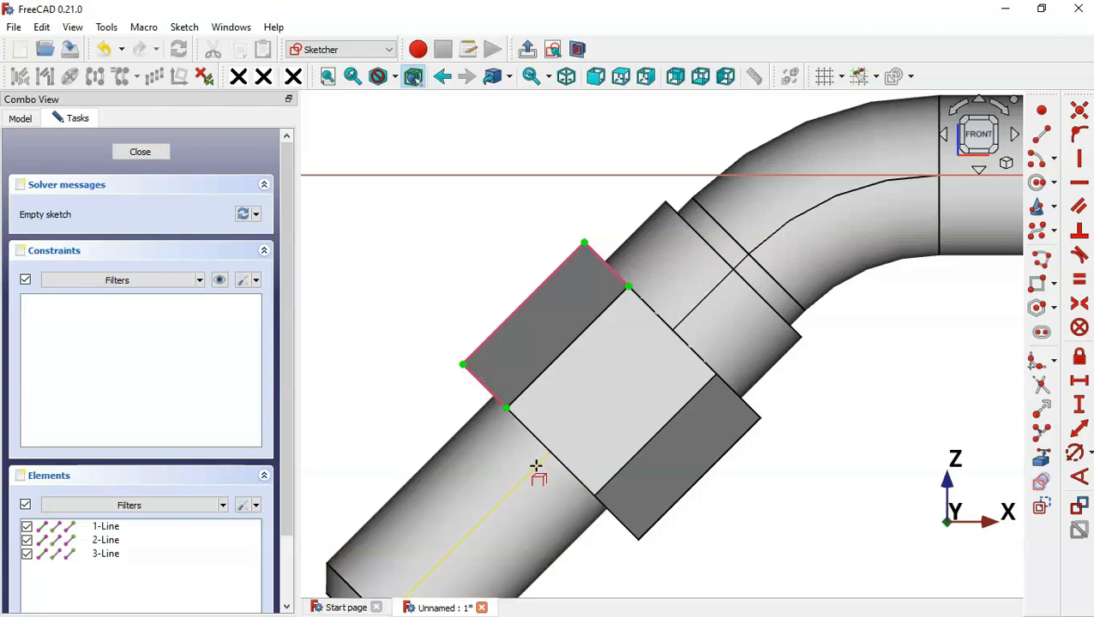
{"action": "left_click", "coordinate": [535, 466]}
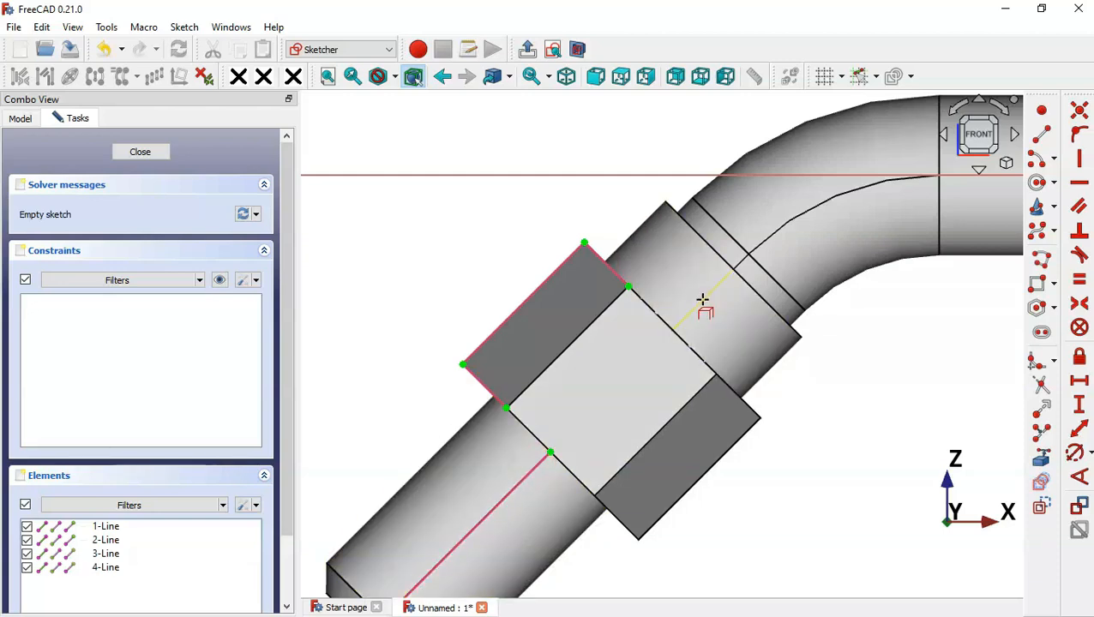
{"action": "left_click", "coordinate": [702, 299]}
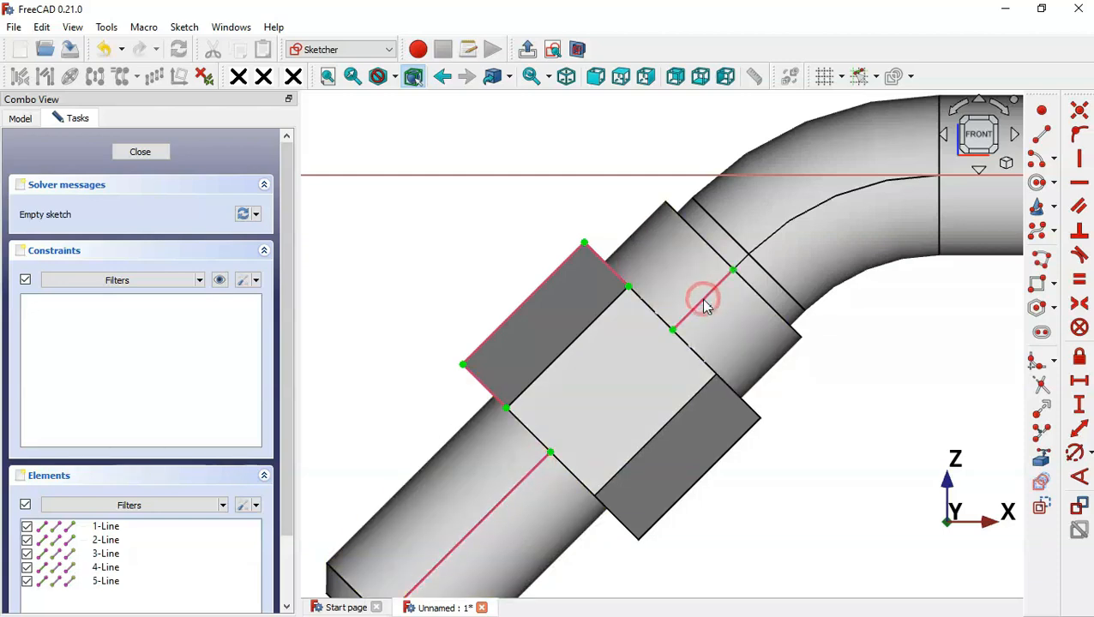
{"action": "left_click", "coordinate": [1041, 259]}
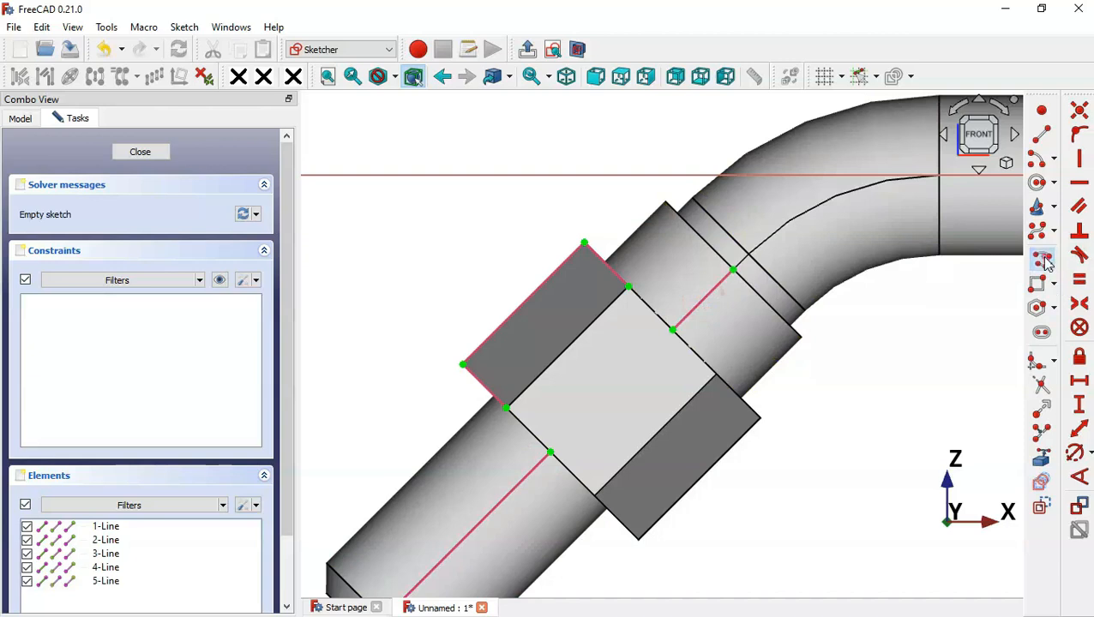
Draw two small closed triangles at the hex nut's top and left corners
{"action": "left_click", "coordinate": [607, 265]}
{"action": "middle_click_drag", "start_coordinate": [581, 272], "coordinate": [603, 208]}
{"action": "left_click", "coordinate": [606, 179]}
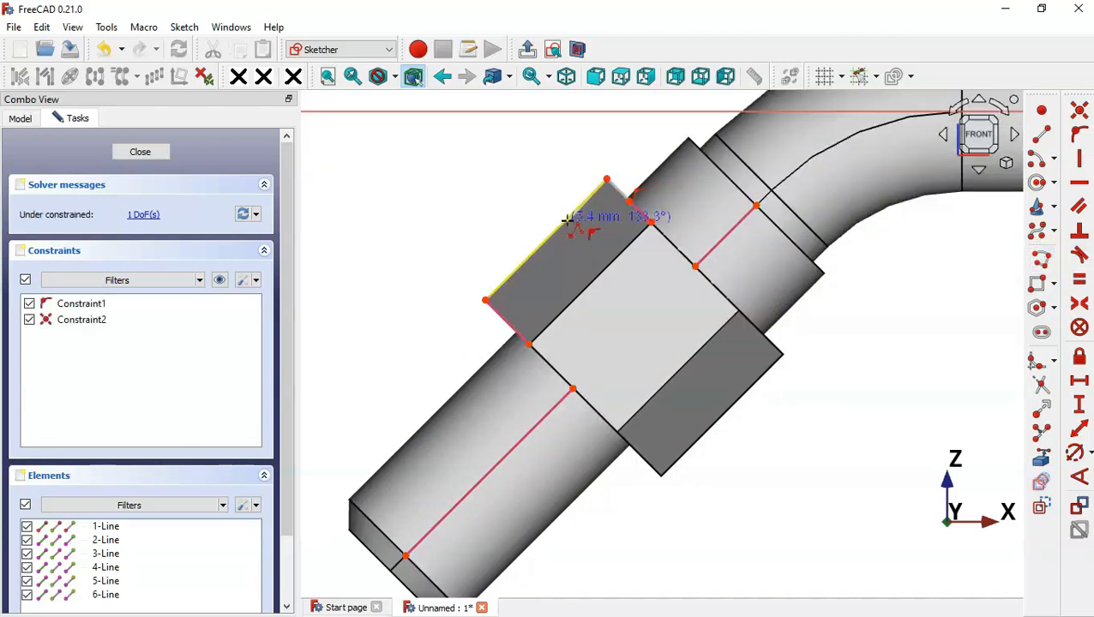
{"action": "left_click", "coordinate": [566, 219]}
{"action": "left_click", "coordinate": [631, 201]}
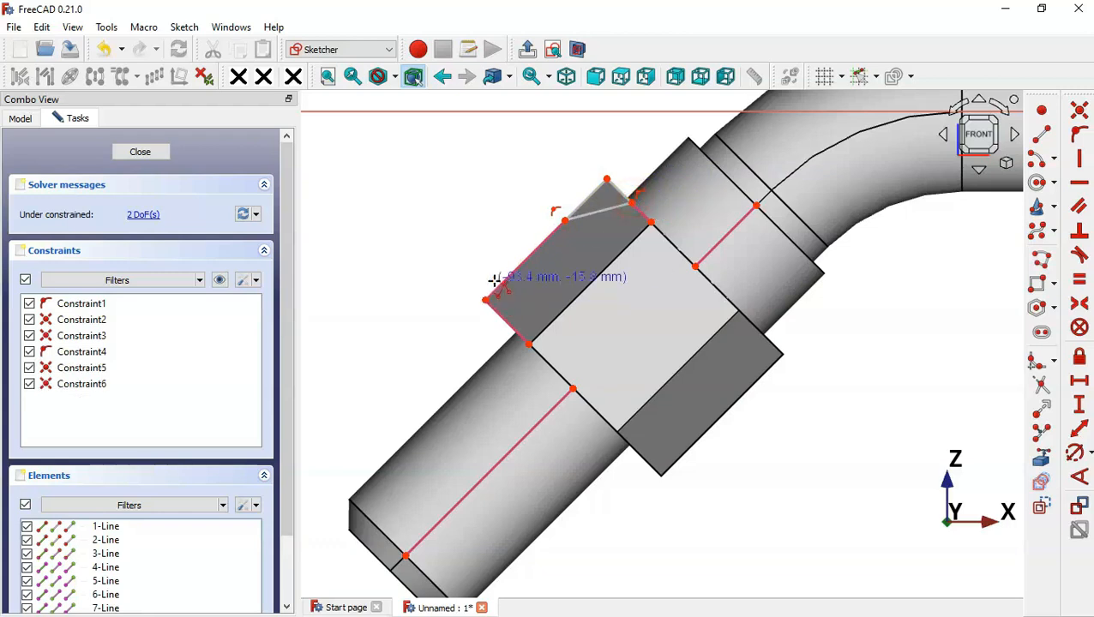
{"action": "left_click", "coordinate": [509, 279]}
{"action": "left_click", "coordinate": [485, 300]}
{"action": "left_click", "coordinate": [511, 324]}
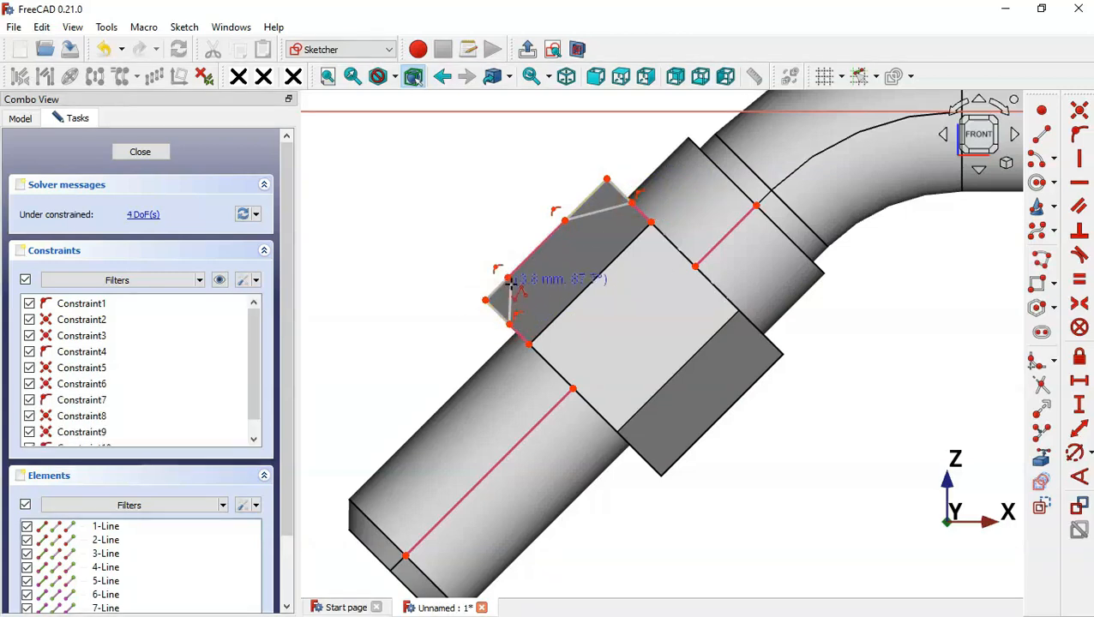
{"action": "left_click", "coordinate": [509, 279]}
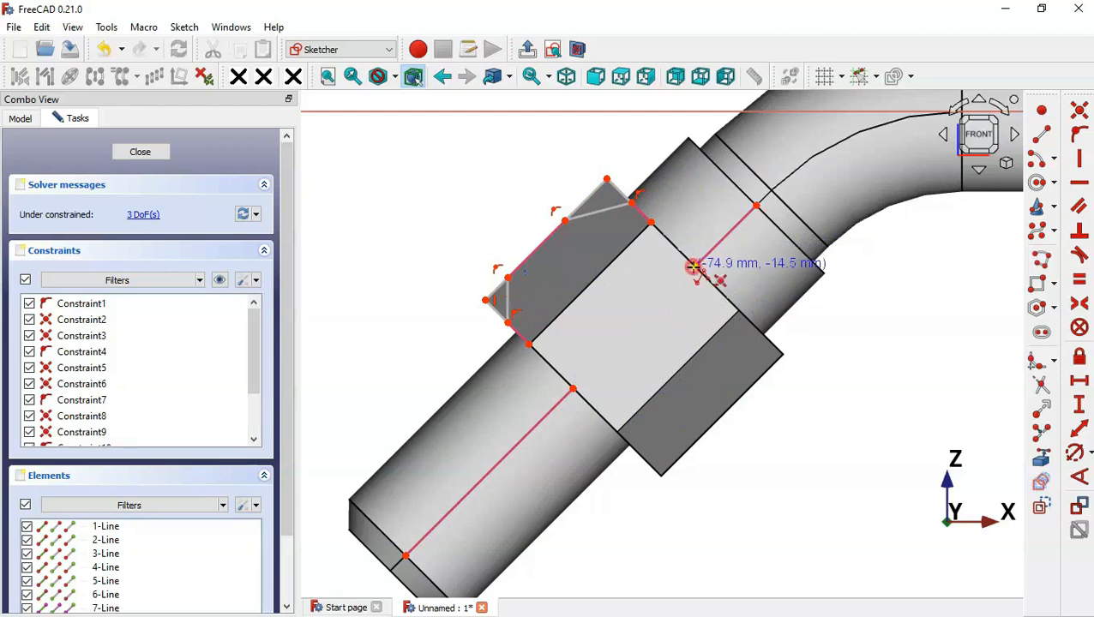
Add a line along the tube's centre and make it construction geometry
{"action": "left_click", "coordinate": [572, 387]}
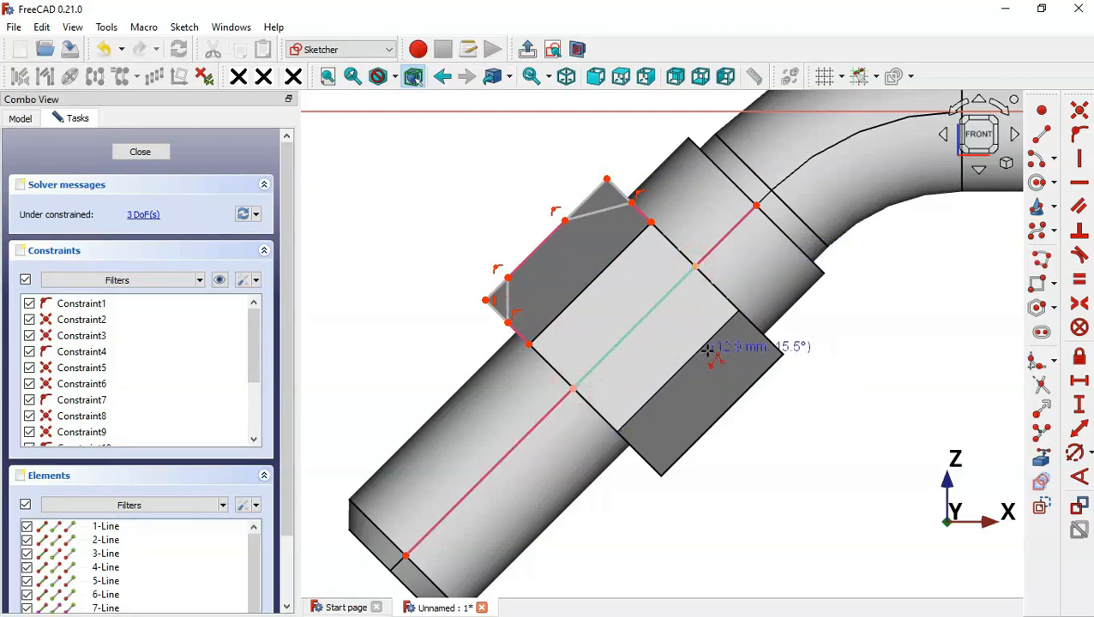
{"action": "right_click", "coordinate": [731, 386]}
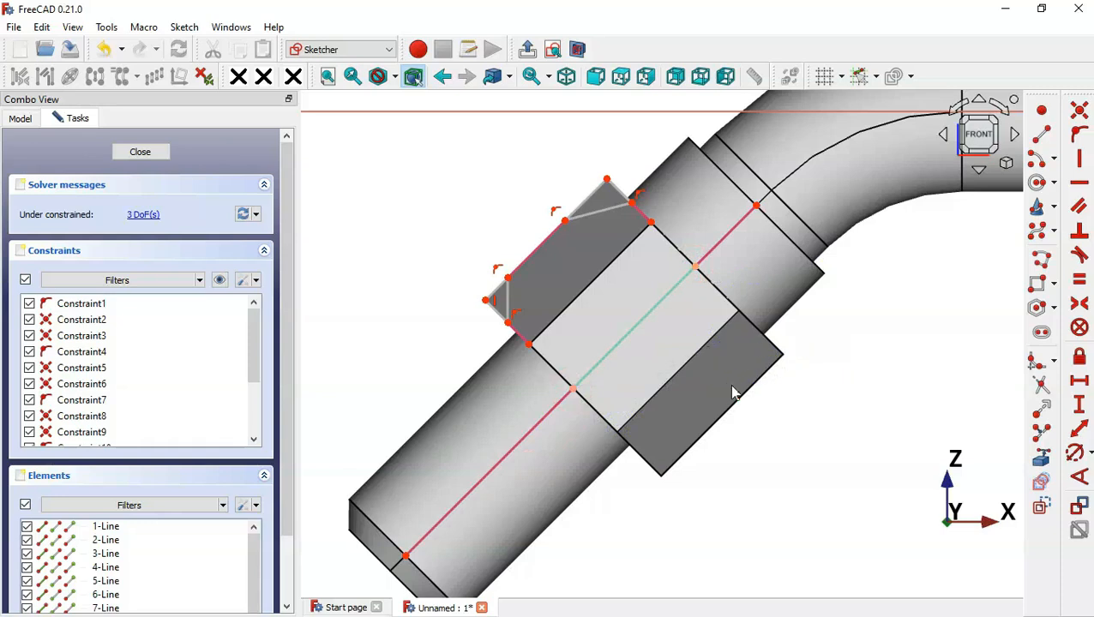
{"action": "left_click", "coordinate": [642, 326]}
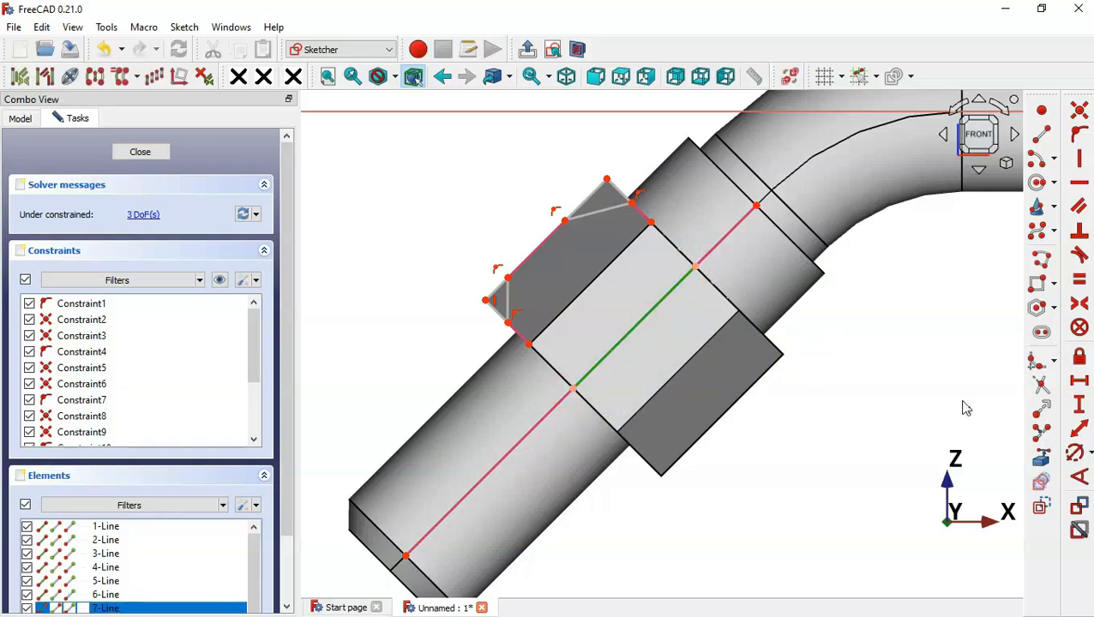
{"action": "left_click", "coordinate": [1041, 505]}
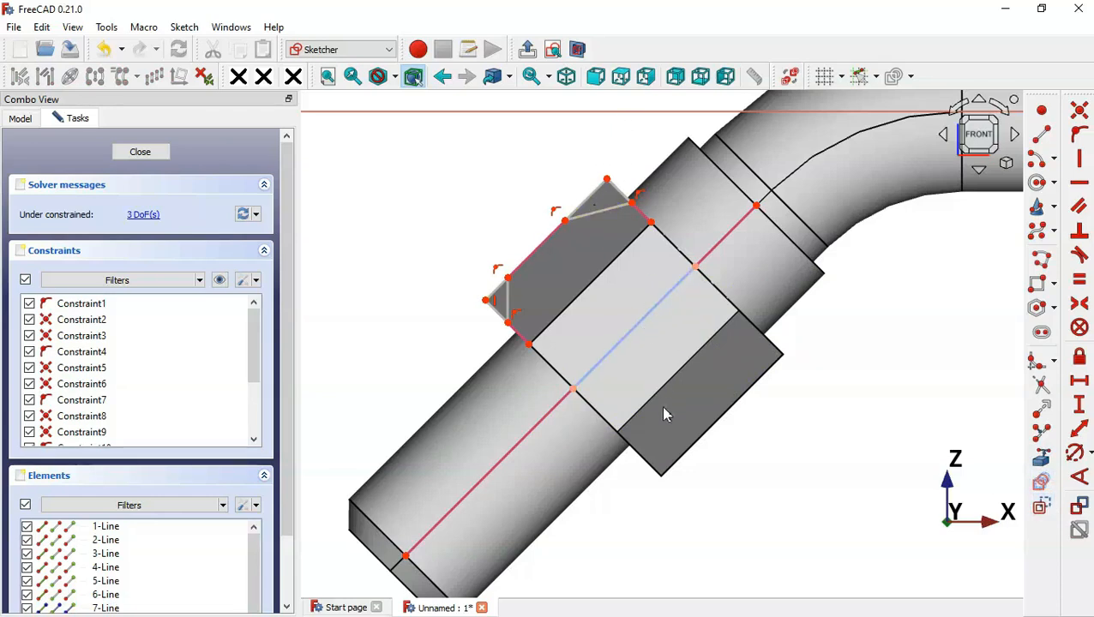
Make the four short triangle sides equal in length
{"action": "scroll", "coordinate": [510, 216], "scroll_direction": "up", "scroll_amount": 2}
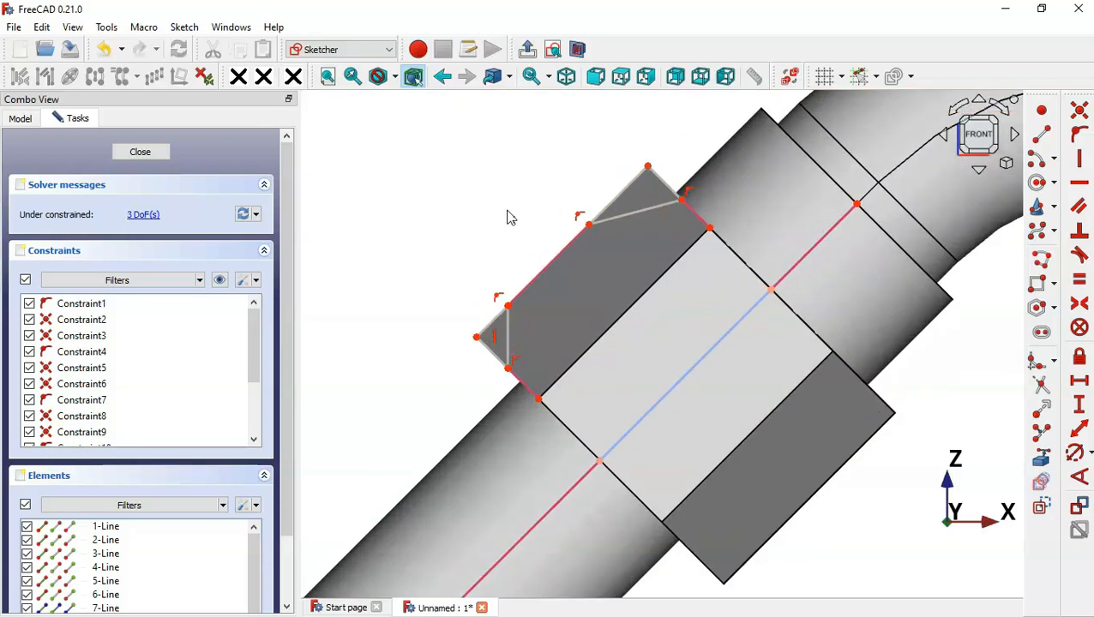
{"action": "left_click", "coordinate": [623, 200]}
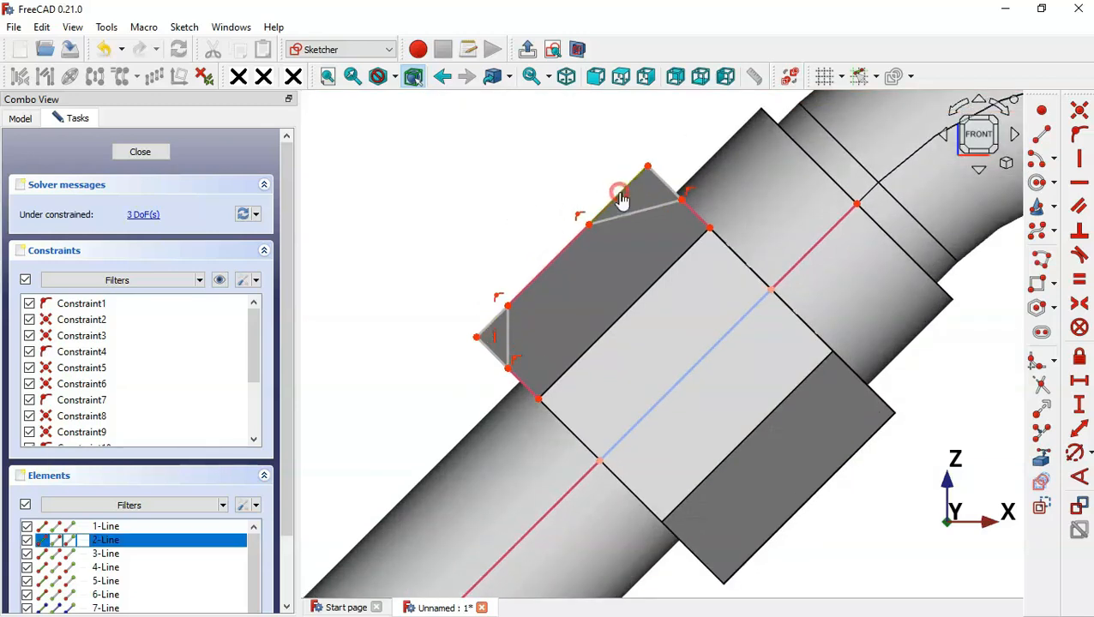
{"action": "left_click", "coordinate": [664, 184]}
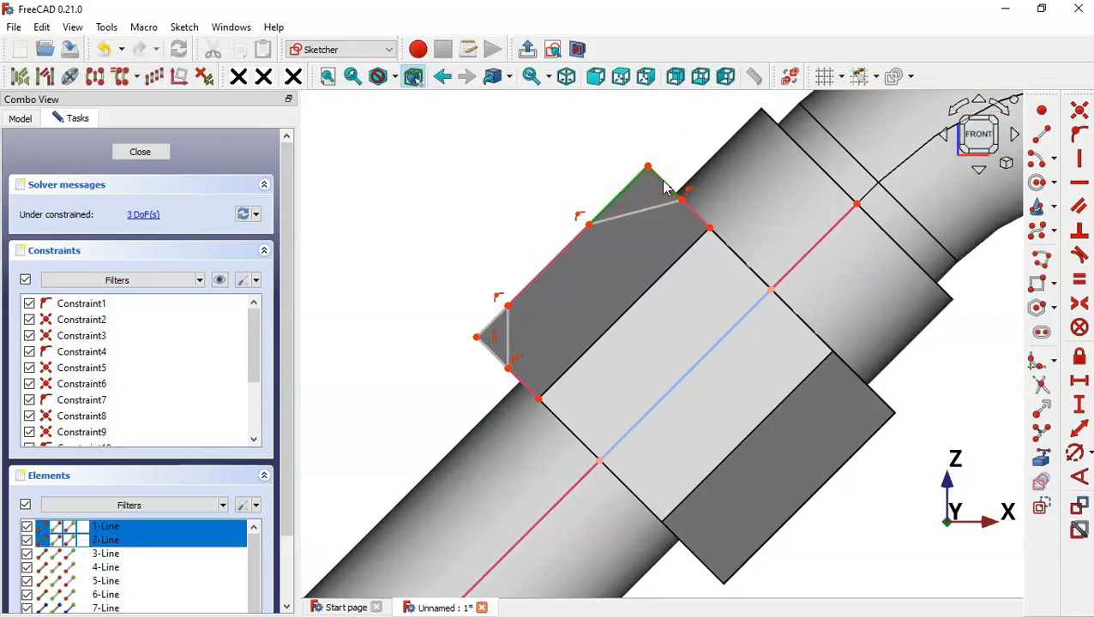
{"action": "left_click", "coordinate": [494, 326]}
{"action": "left_click", "coordinate": [495, 364]}
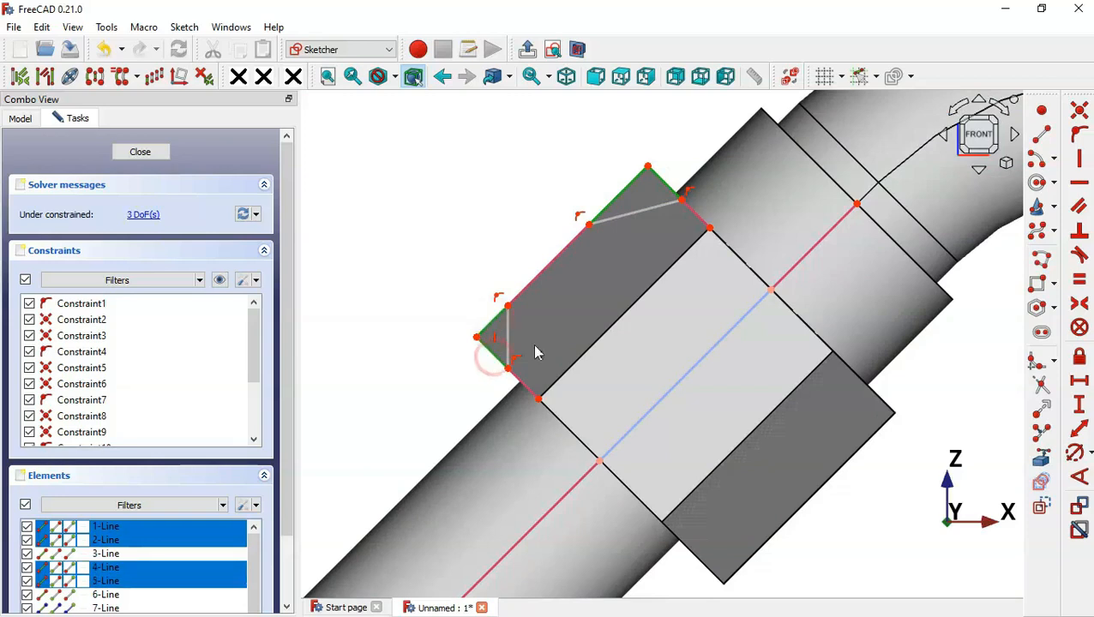
{"action": "left_click", "coordinate": [1079, 279]}
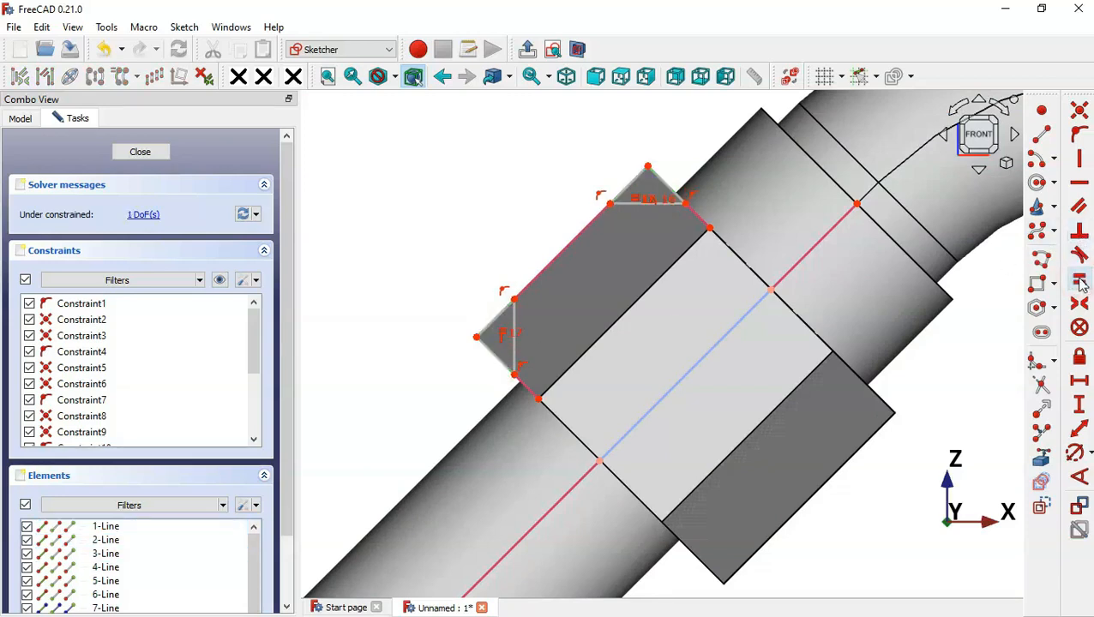
Dimension a triangle side to 1.5 mm and close the sketch
{"action": "left_click", "coordinate": [1079, 429]}
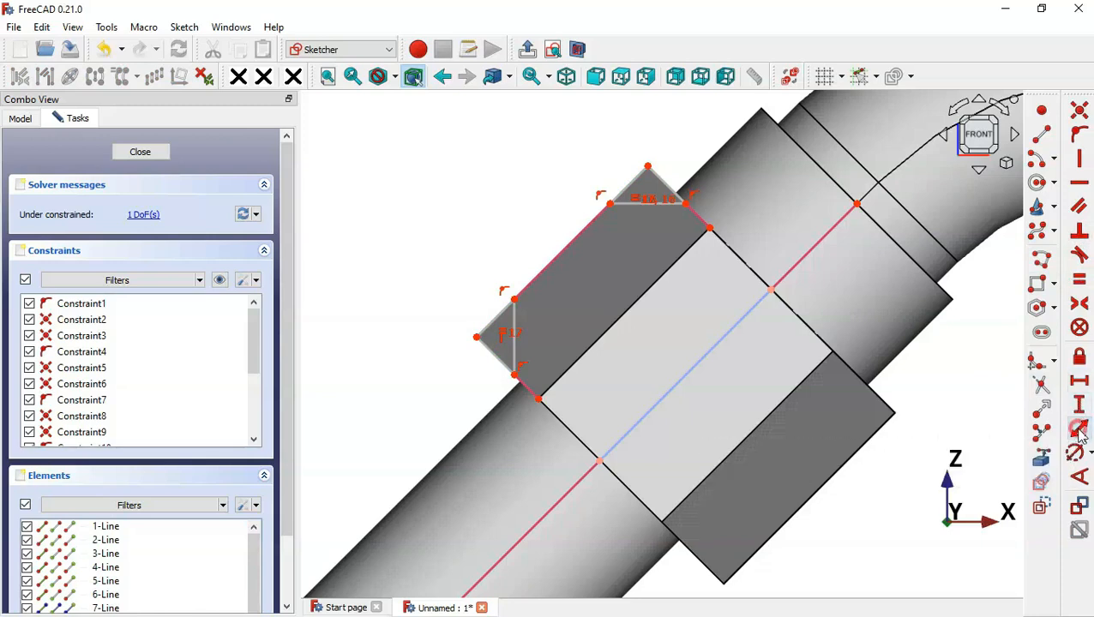
{"action": "left_click", "coordinate": [627, 190]}
{"action": "key", "text": "alt+Tab"}
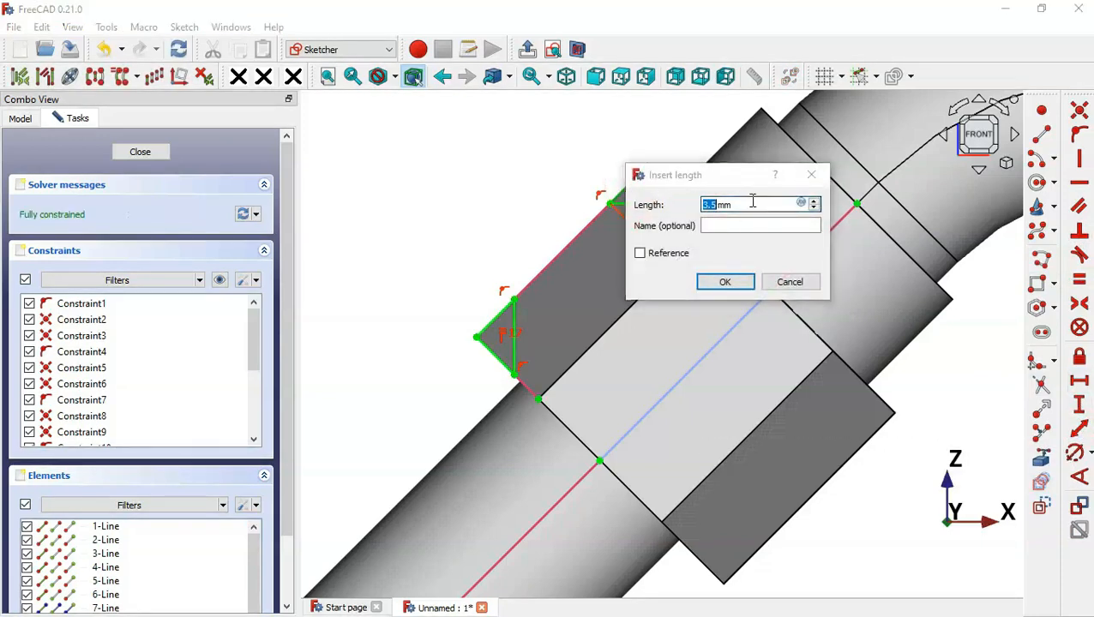
{"action": "key", "text": "alt+Tab"}
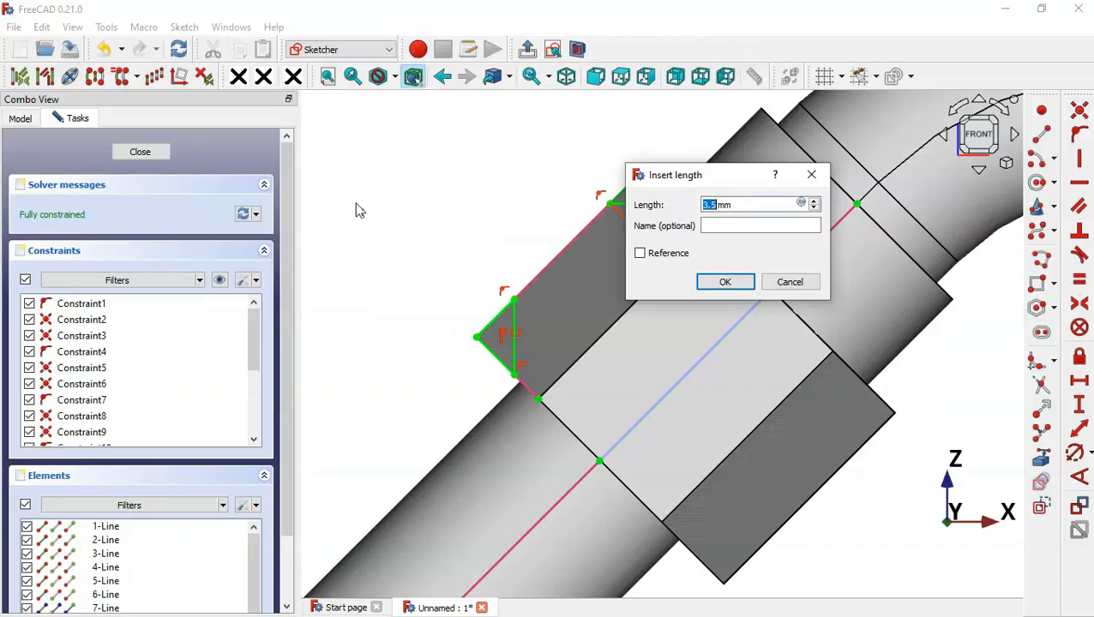
{"action": "type", "text": "1.5"}
{"action": "key", "text": "Return"}
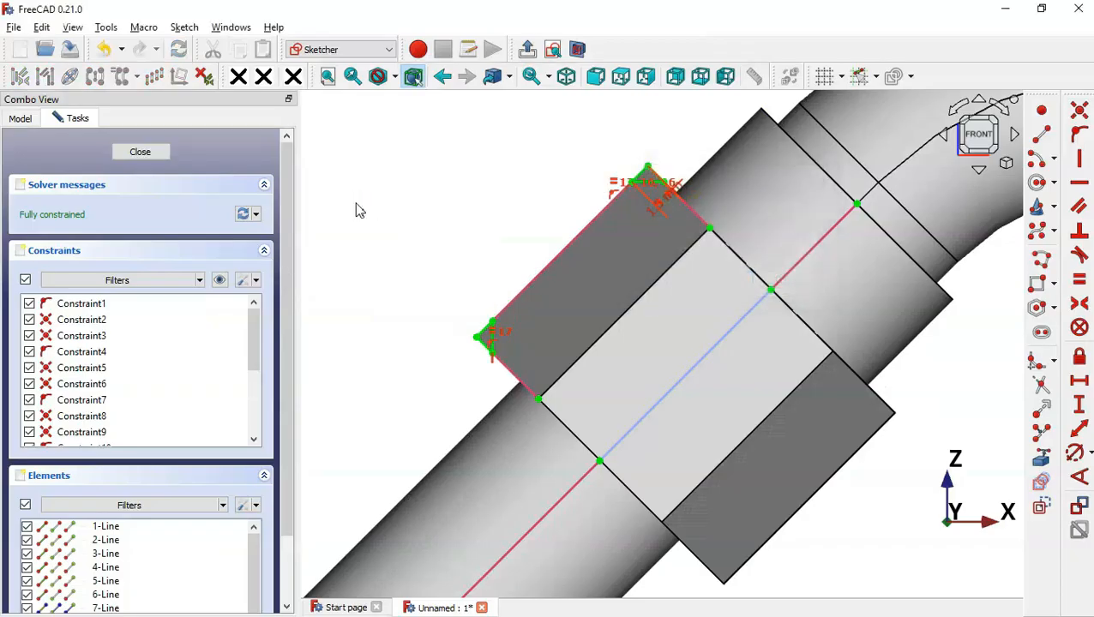
{"action": "left_click", "coordinate": [526, 49]}
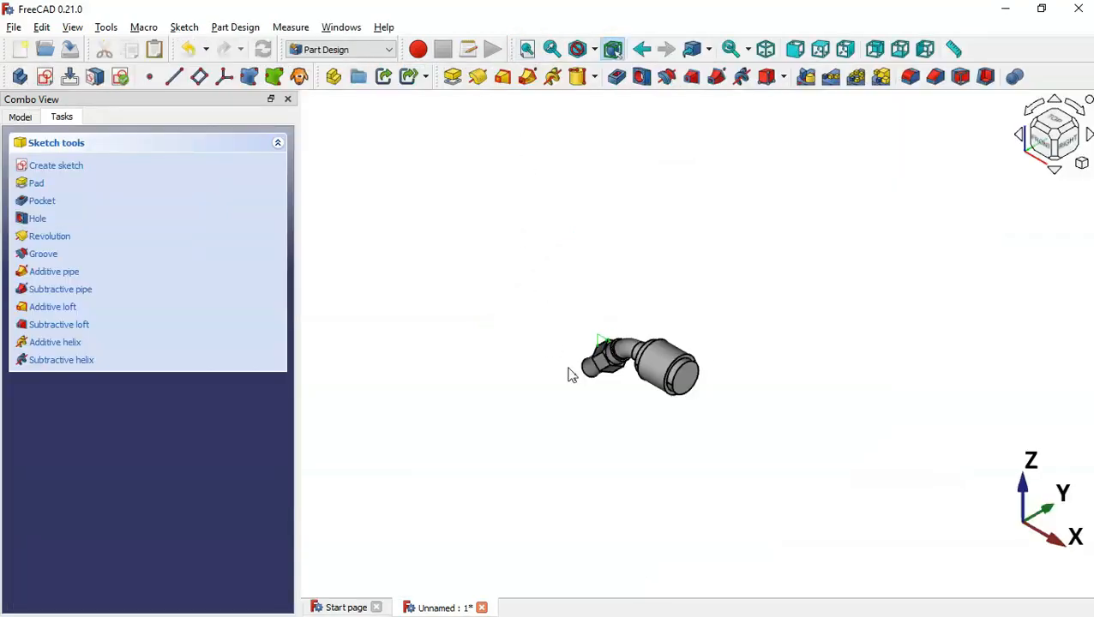
Groove Sketch003 a full 360° around Construction line 1 to trim the hex nut corners
{"action": "scroll", "coordinate": [569, 373], "scroll_direction": "up", "scroll_amount": 2}
{"action": "scroll", "coordinate": [645, 281], "scroll_direction": "up", "scroll_amount": 5}
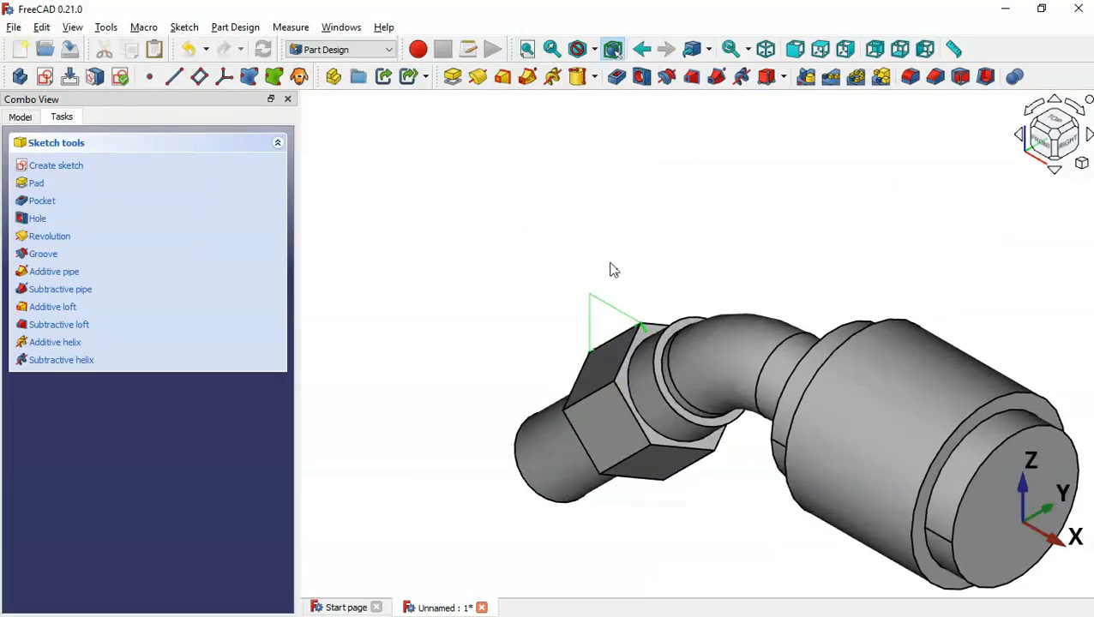
{"action": "left_click", "coordinate": [20, 117]}
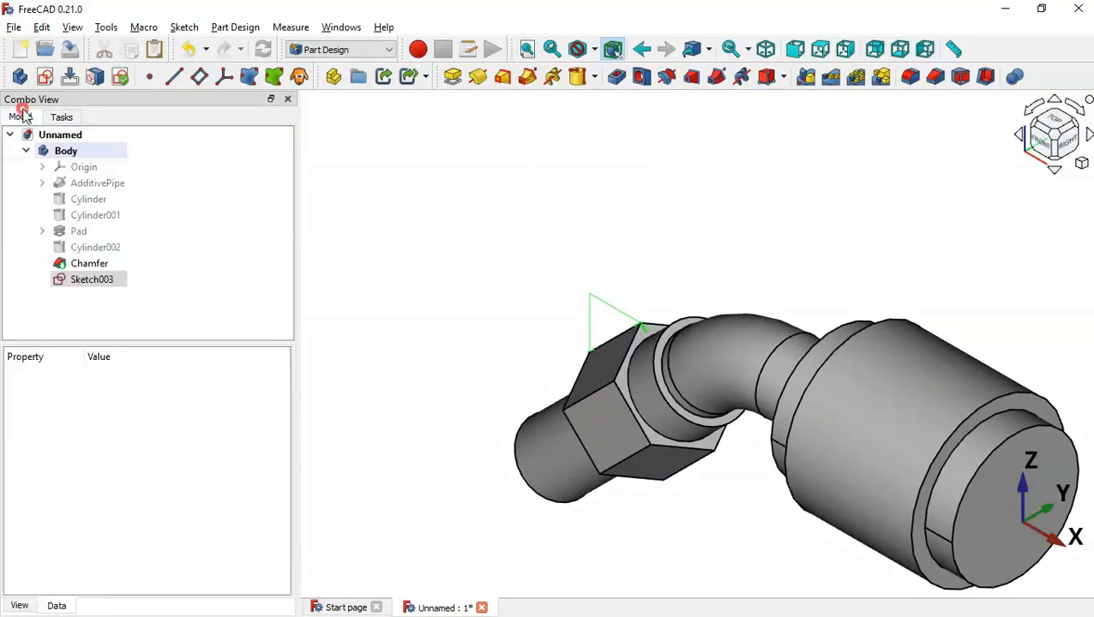
{"action": "left_click", "coordinate": [109, 288]}
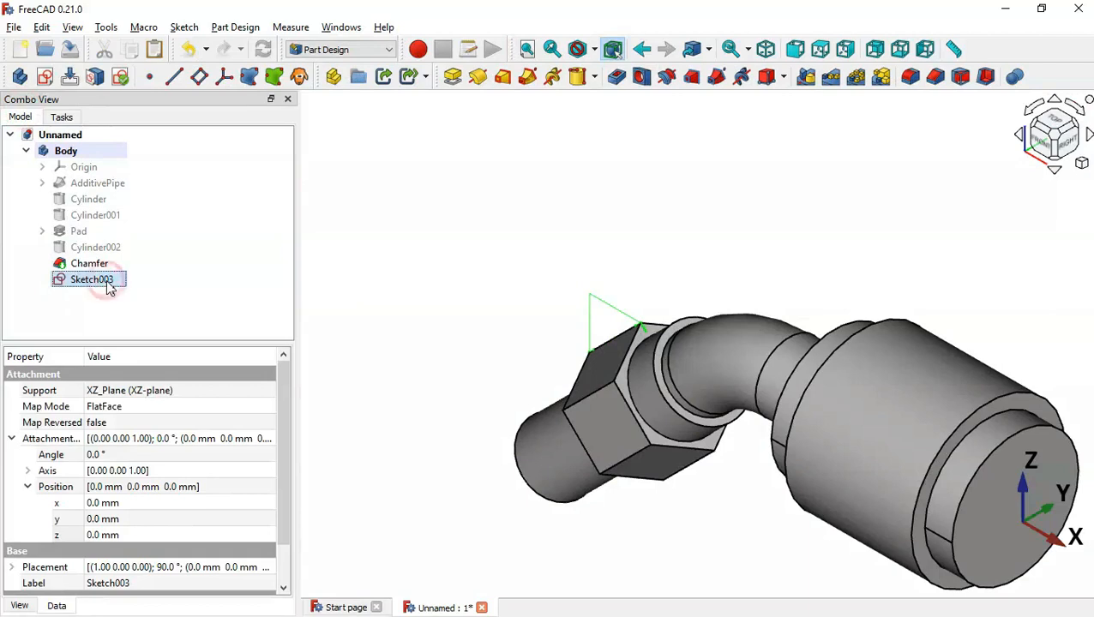
{"action": "left_click", "coordinate": [672, 85]}
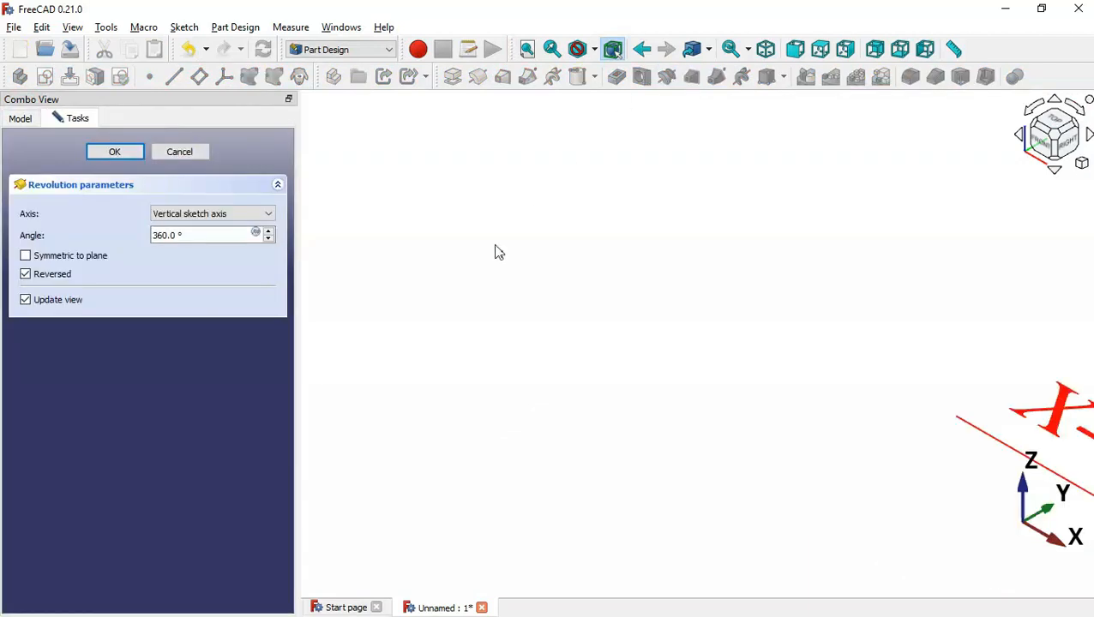
{"action": "scroll", "coordinate": [494, 252], "scroll_direction": "down", "scroll_amount": 7}
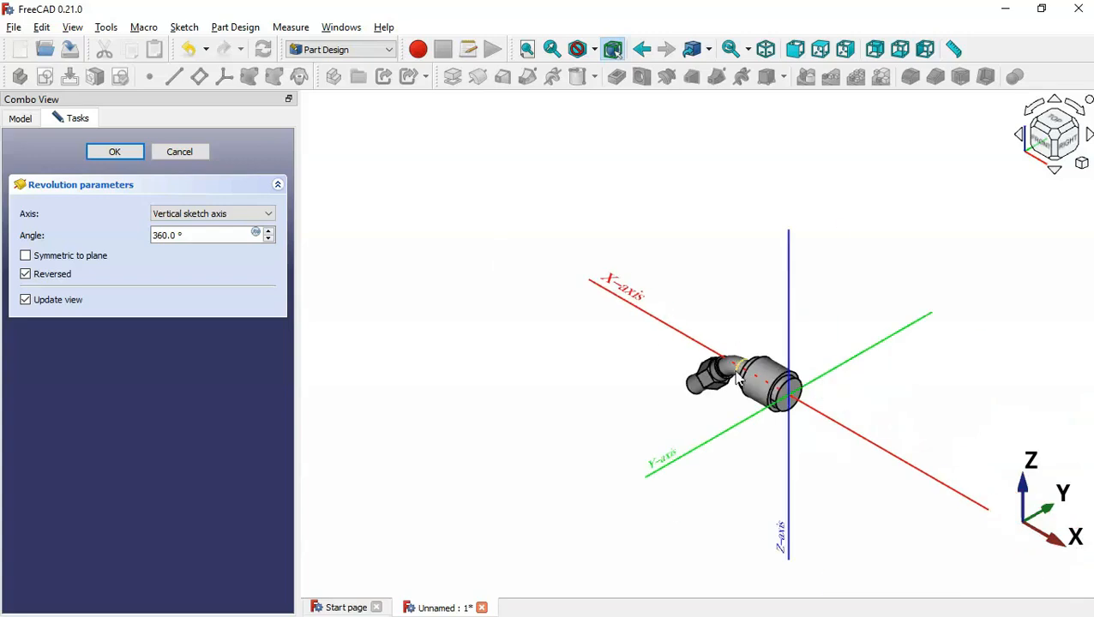
{"action": "scroll", "coordinate": [736, 377], "scroll_direction": "up", "scroll_amount": 5}
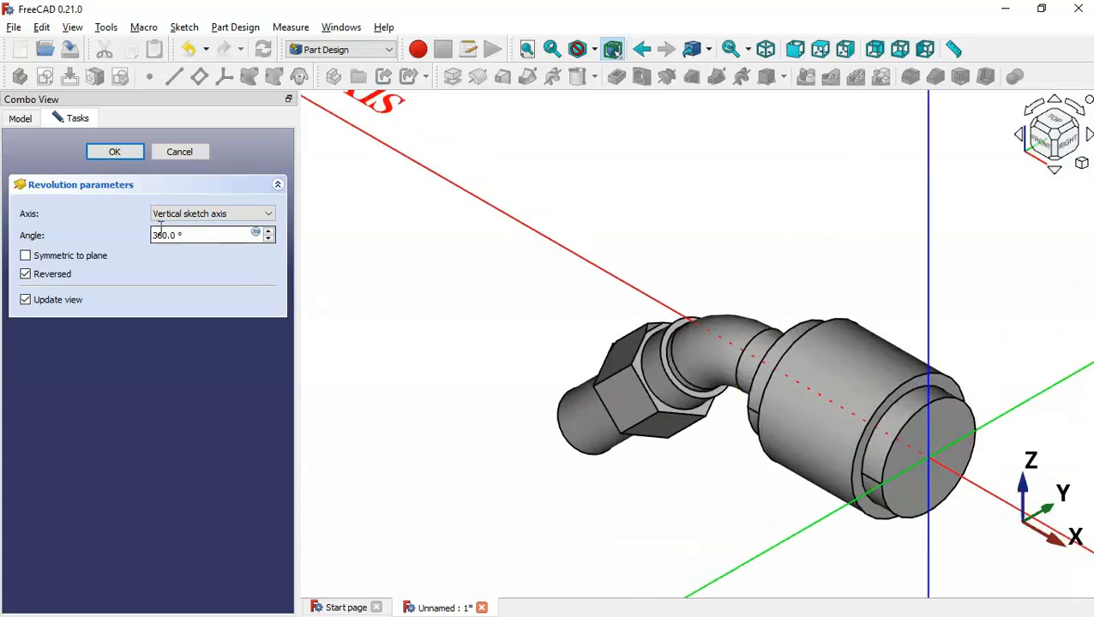
{"action": "left_click", "coordinate": [233, 214]}
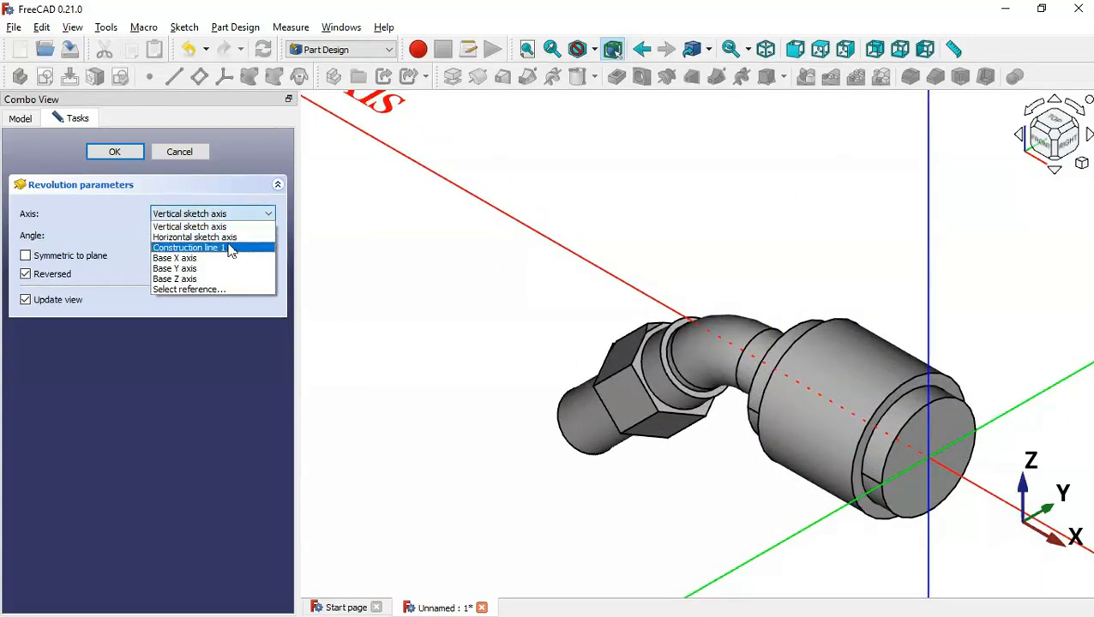
{"action": "left_click", "coordinate": [228, 248]}
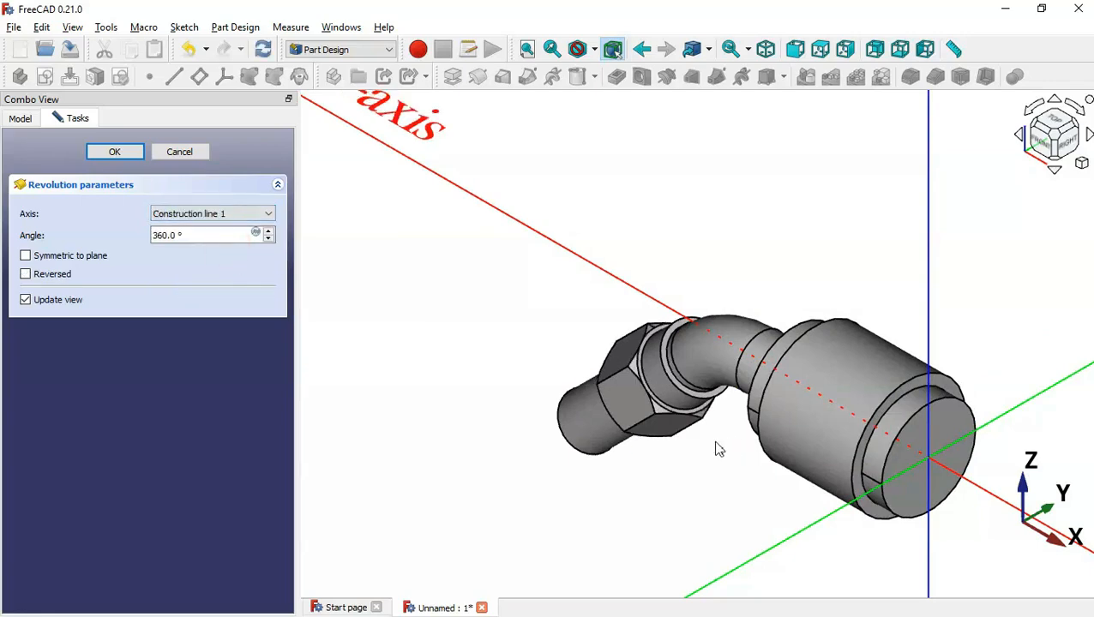
{"action": "left_click", "coordinate": [102, 152]}
{"action": "mouse_move", "coordinate": [561, 476]}
{"action": "middle_mouse_down"}
{"action": "mouse_move", "coordinate": [754, 437]}
{"action": "mouse_move", "coordinate": [630, 478]}
{"action": "middle_mouse_up"}
{"action": "key", "text": "alt+Tab"}
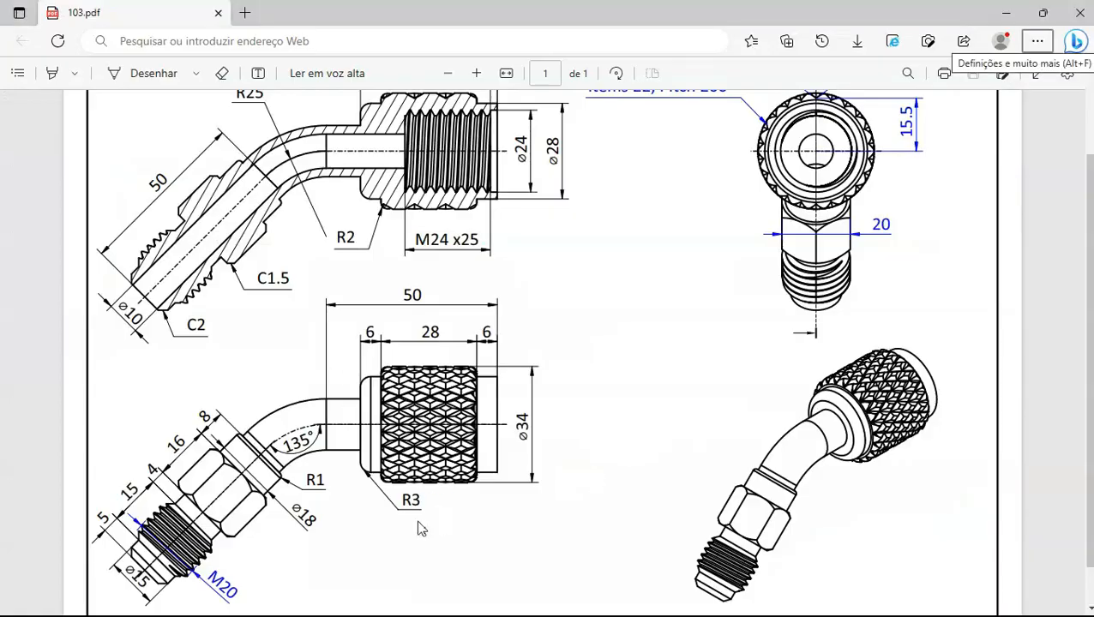
Round the groove edge on the pipe with a 1.0 mm fillet
{"action": "key", "text": "alt+Tab"}
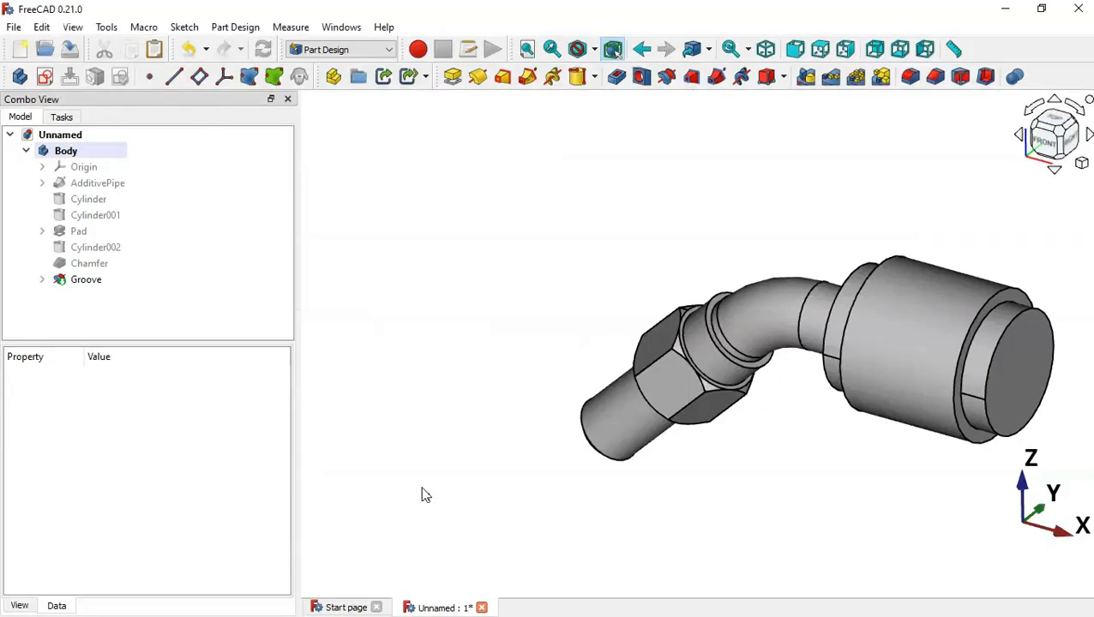
{"action": "middle_click_drag", "start_coordinate": [579, 420], "coordinate": [597, 450]}
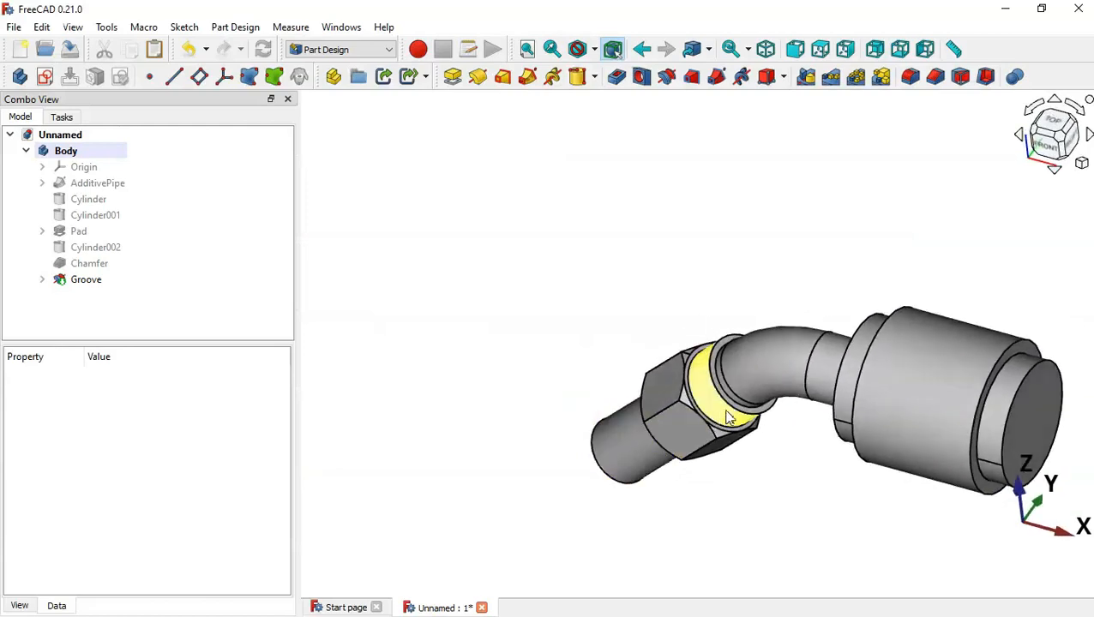
{"action": "left_click", "coordinate": [703, 364]}
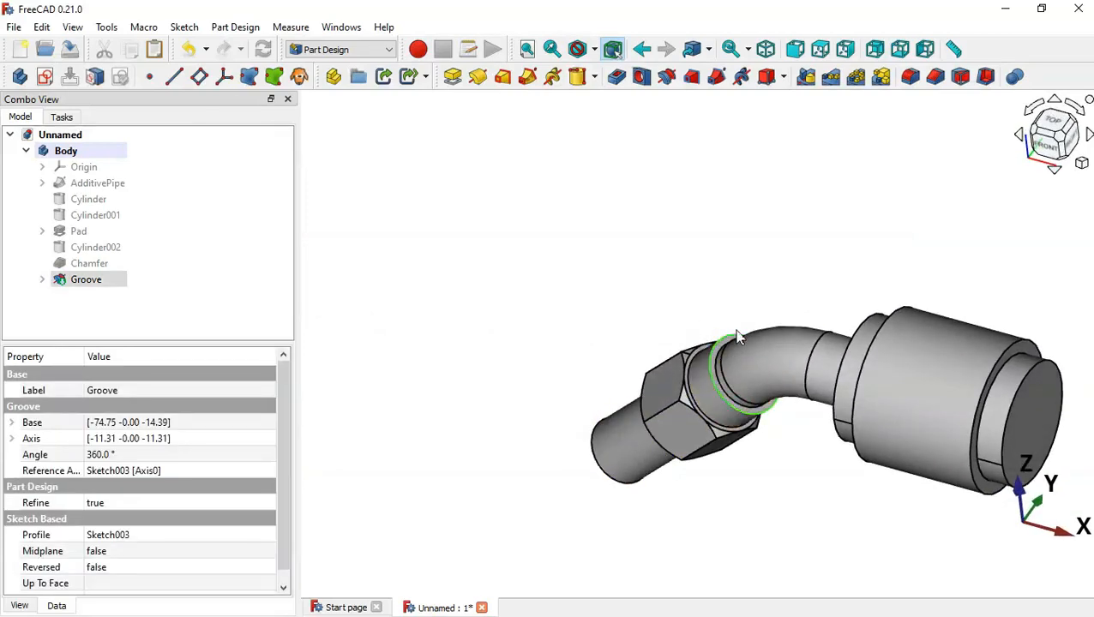
{"action": "left_click", "coordinate": [912, 77]}
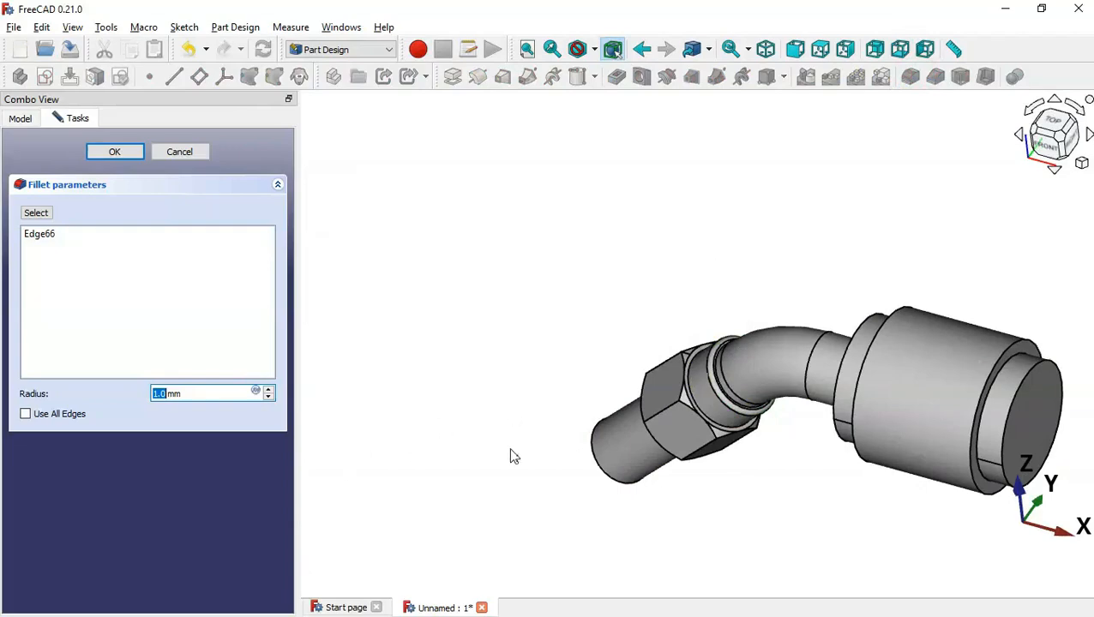
{"action": "key", "text": "alt+Tab"}
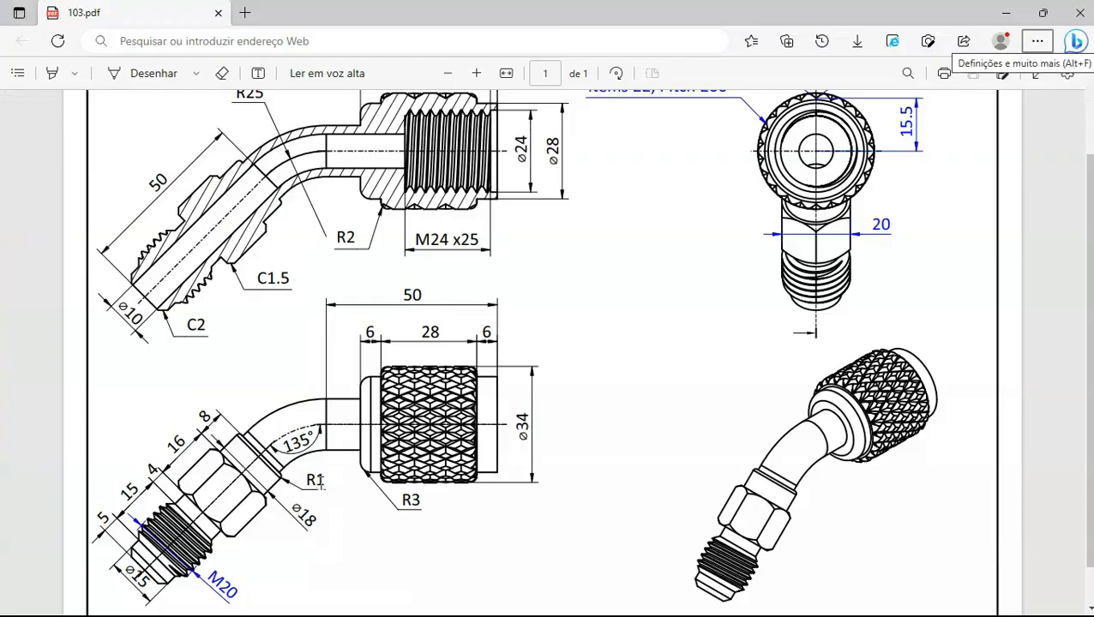
{"action": "key", "text": "alt+Tab"}
{"action": "left_click", "coordinate": [116, 152]}
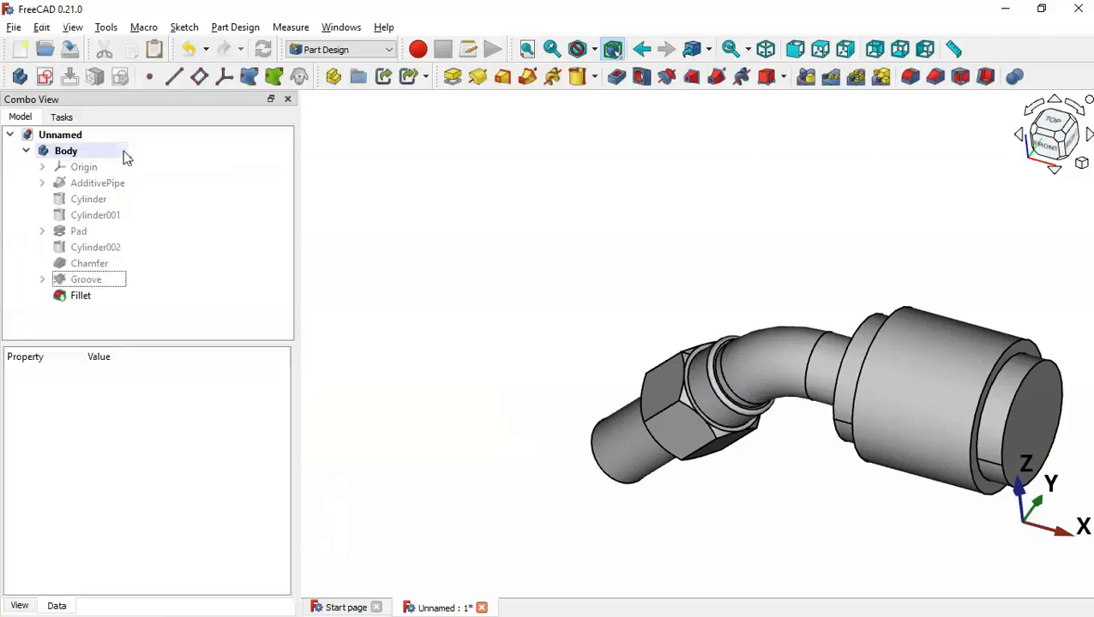
Turn the model toward the large sleeve and select its rim edge
{"action": "left_click_drag", "start_coordinate": [673, 341], "coordinate": [899, 419]}
{"action": "scroll", "coordinate": [797, 266], "scroll_direction": "down", "scroll_amount": 3}
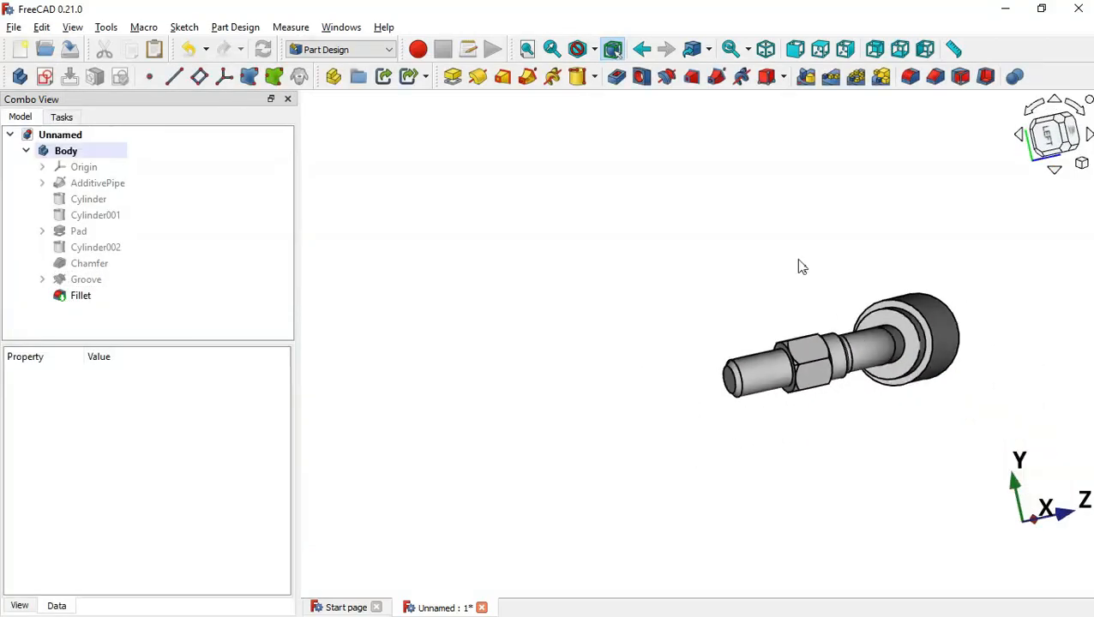
{"action": "scroll", "coordinate": [1019, 364], "scroll_direction": "up", "scroll_amount": 3}
{"action": "left_click_drag", "start_coordinate": [1020, 363], "coordinate": [910, 340]}
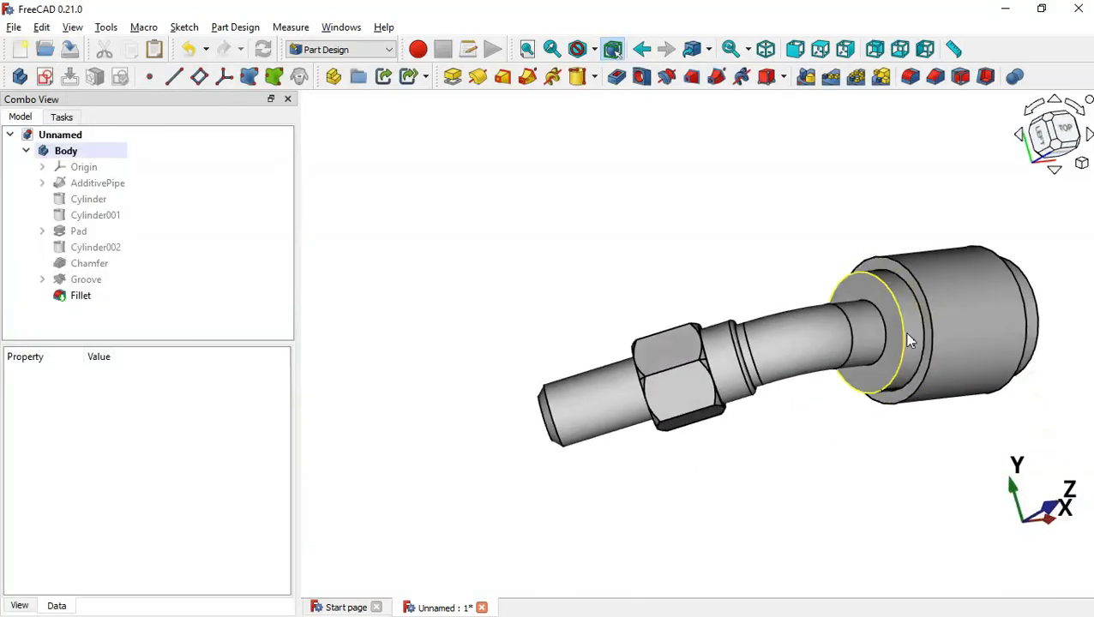
{"action": "left_click", "coordinate": [910, 340]}
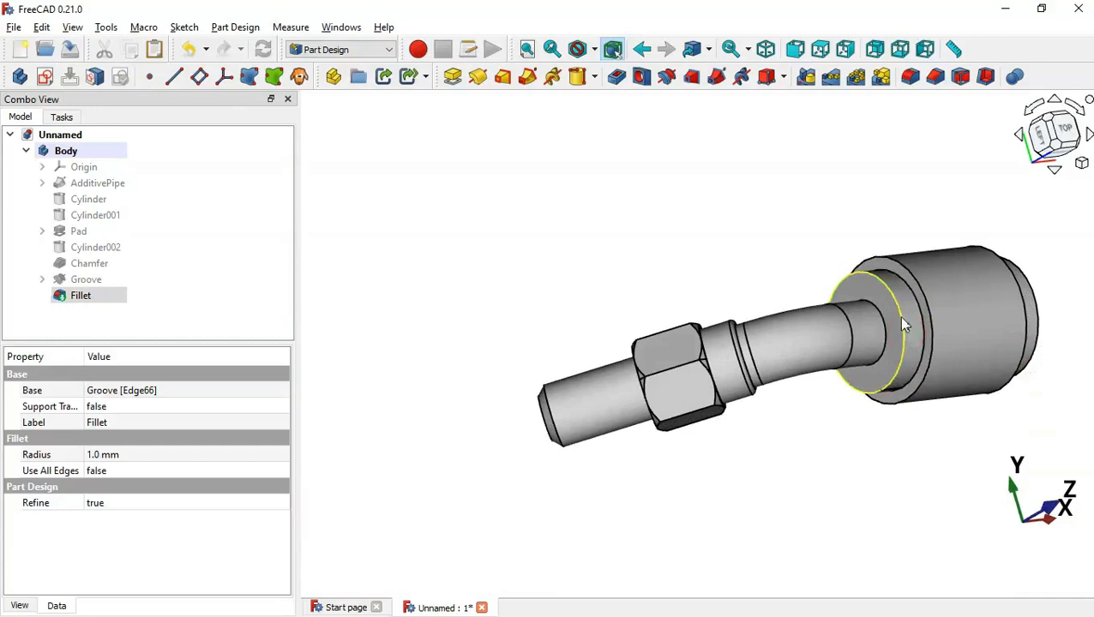
Fillet the large sleeve's rim edge with a 3 mm radius
{"action": "left_click", "coordinate": [915, 81]}
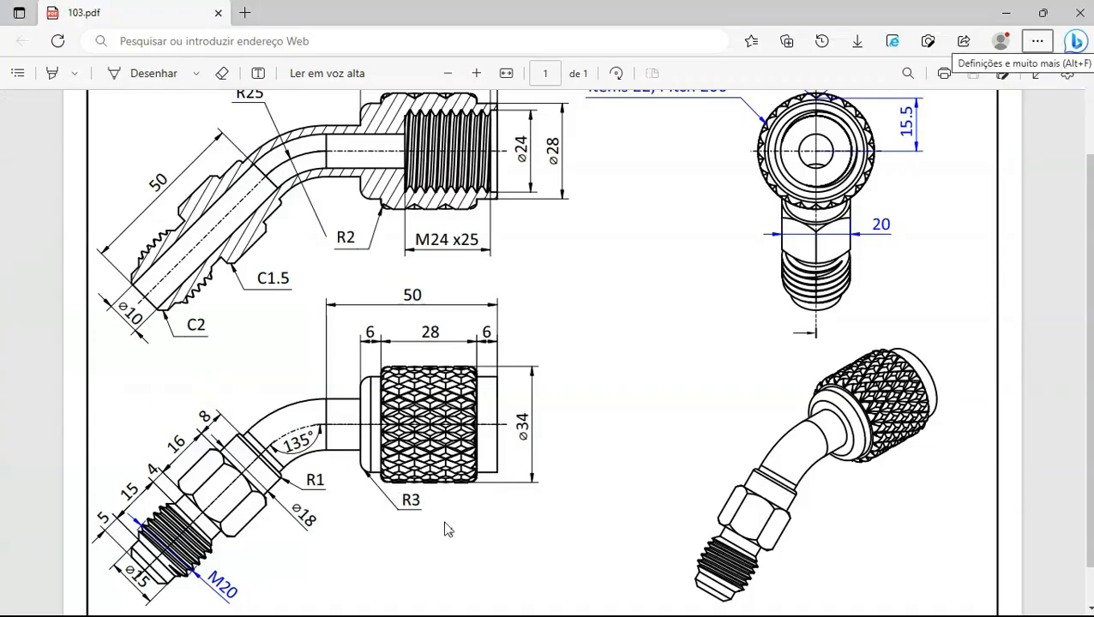
{"action": "key", "text": "alt+Tab"}
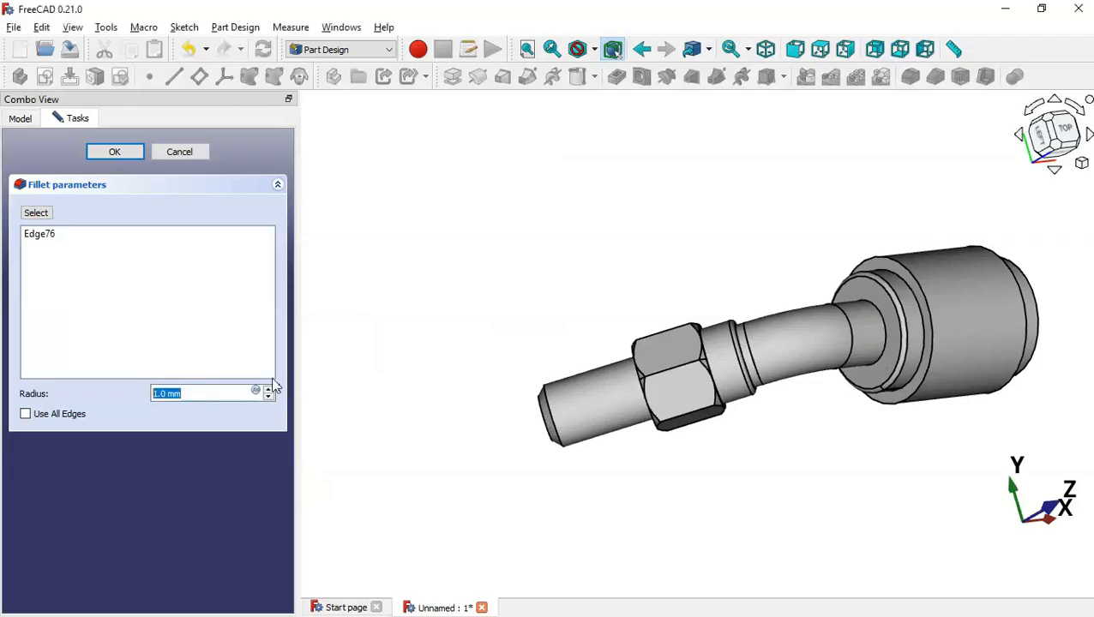
{"action": "type", "text": "3"}
{"action": "key", "text": "Return"}
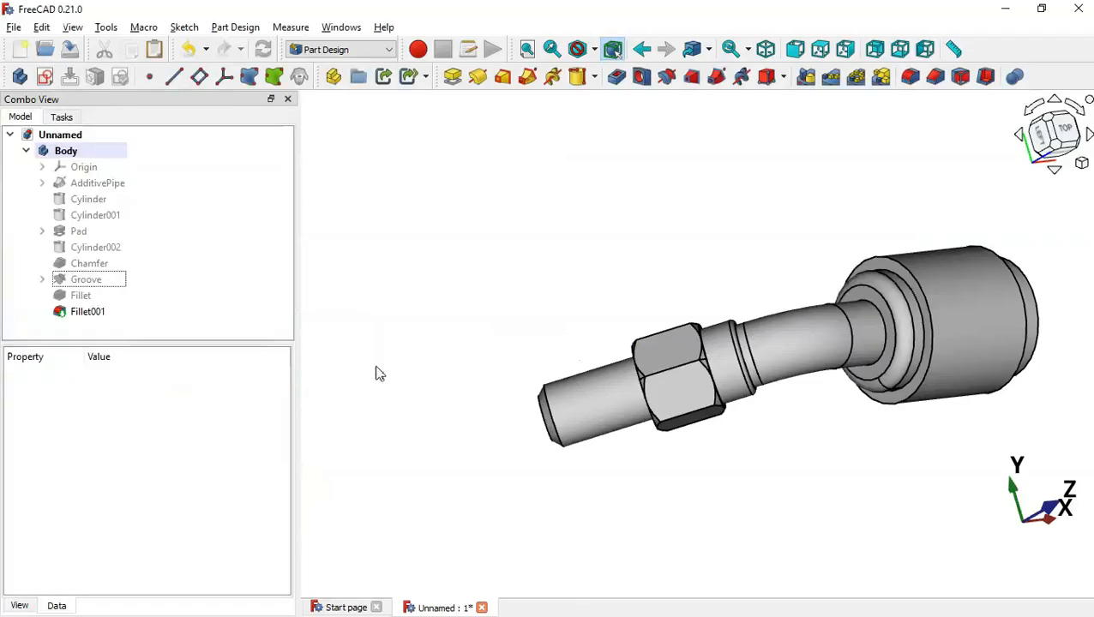
Fillet the edges of the sleeve's outer cylindrical face with a 2 mm radius
{"action": "left_click", "coordinate": [972, 357]}
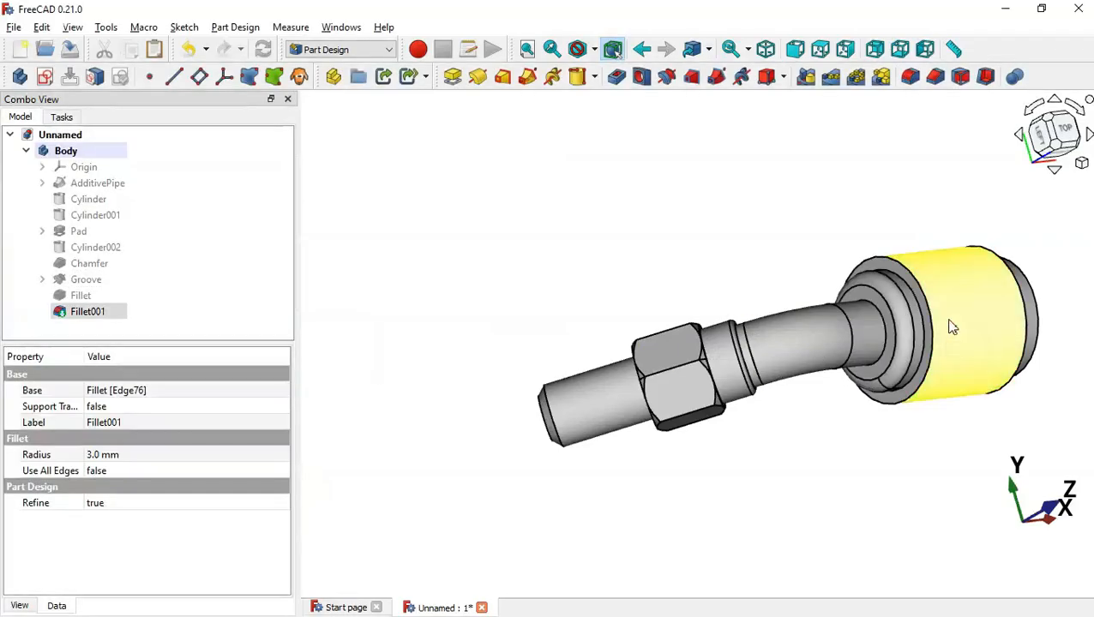
{"action": "left_click", "coordinate": [910, 79]}
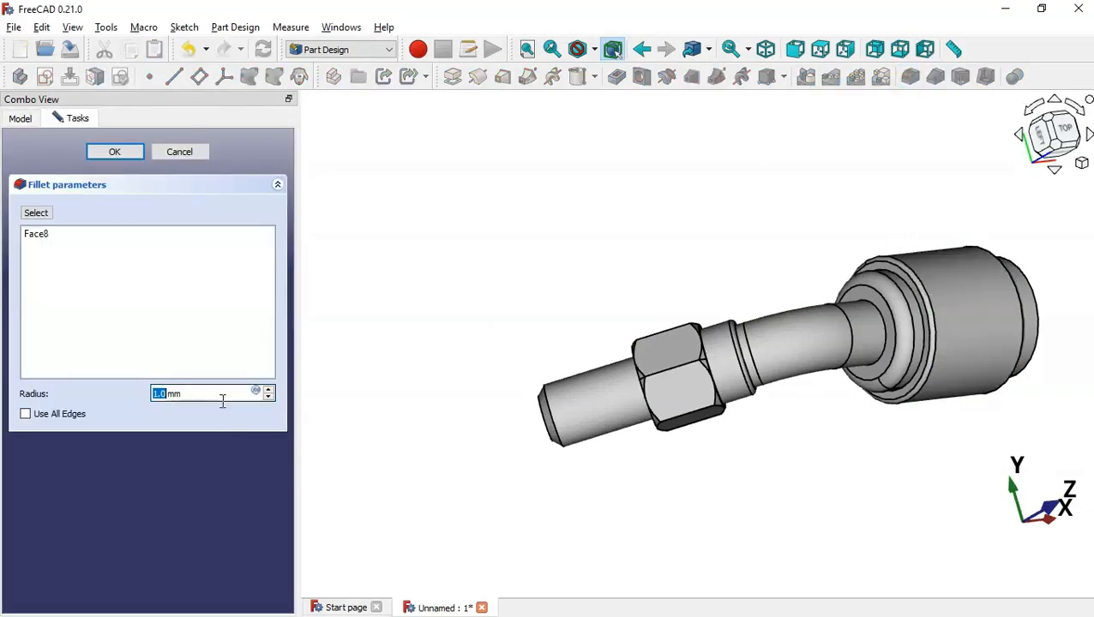
{"action": "left_click_drag", "start_coordinate": [220, 399], "coordinate": [124, 394]}
{"action": "key", "text": "alt+Tab"}
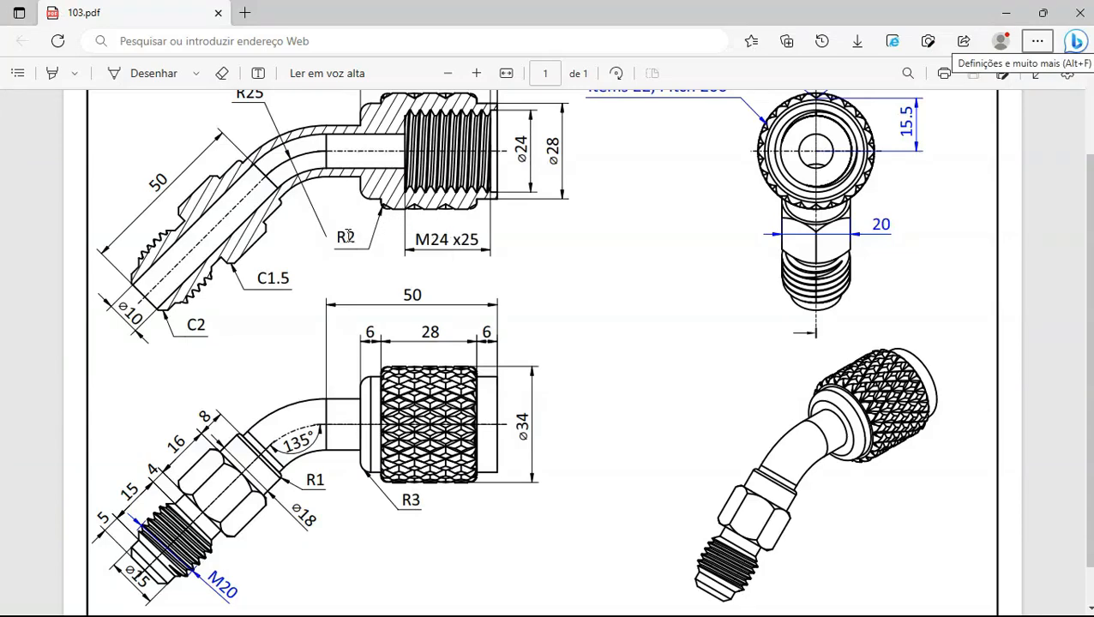
{"action": "key", "text": "alt+Tab"}
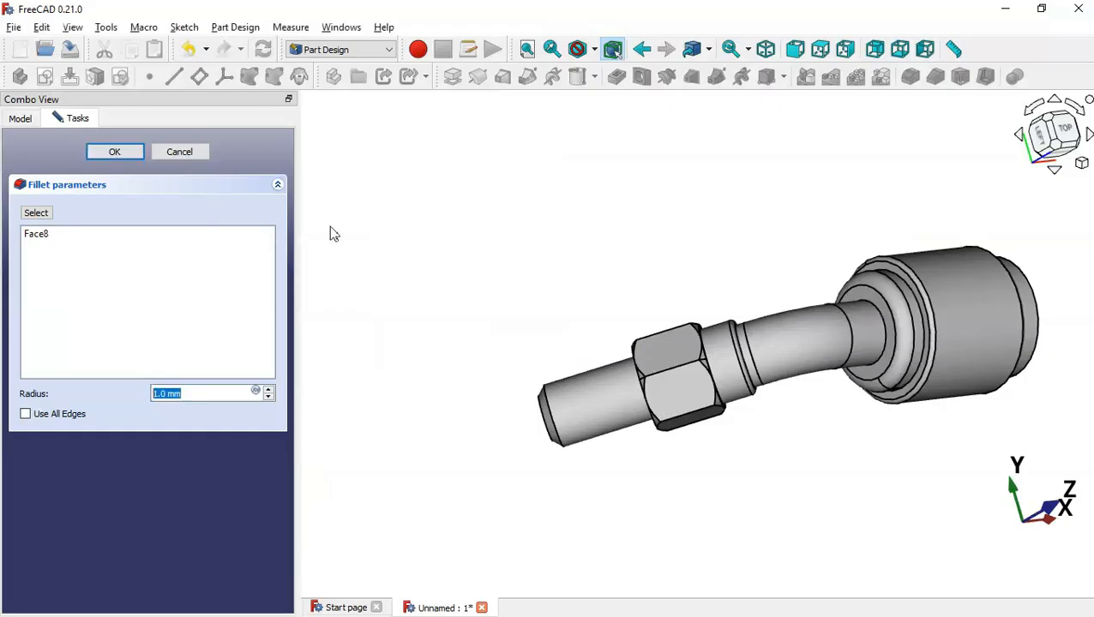
{"action": "type", "text": "2"}
{"action": "key", "text": "Return"}
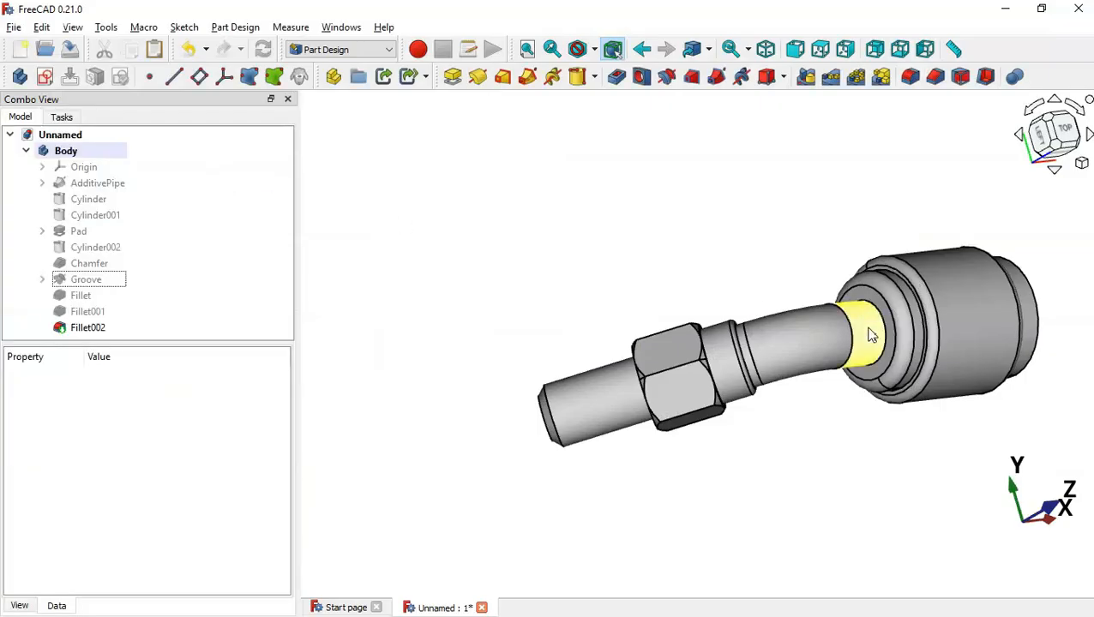
{"action": "middle_click_drag", "start_coordinate": [866, 332], "coordinate": [488, 369]}
After checking the drawing, attach a new sketch to the large sleeve's end
{"action": "key", "text": "0"}
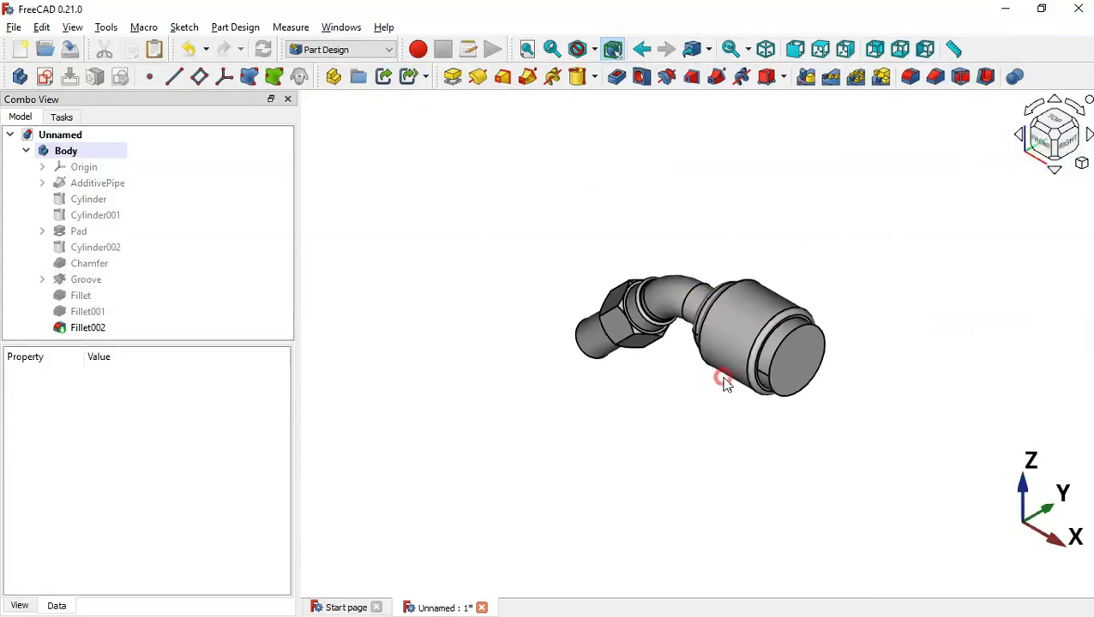
{"action": "key", "text": "alt+Tab"}
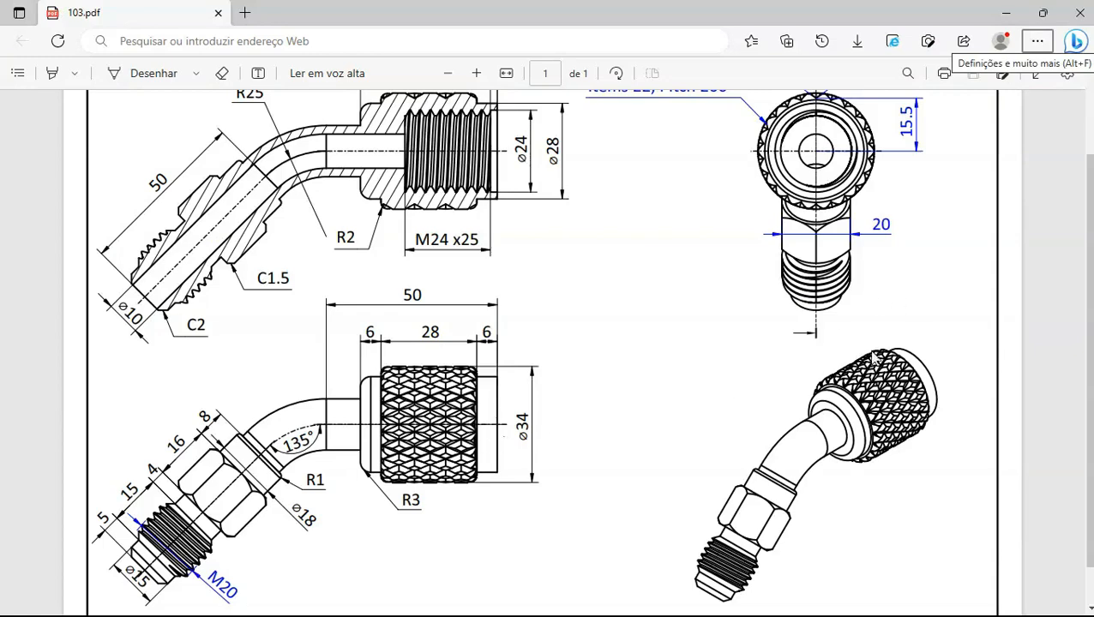
{"action": "scroll", "coordinate": [874, 354], "scroll_direction": "up", "scroll_amount": 3}
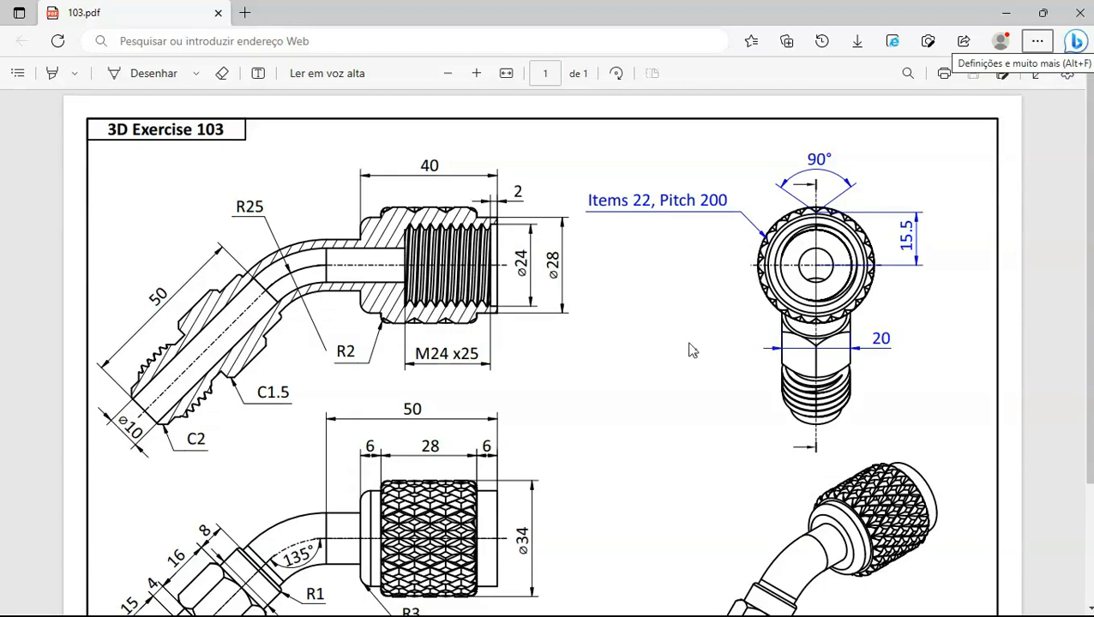
{"action": "key", "text": "alt+Tab"}
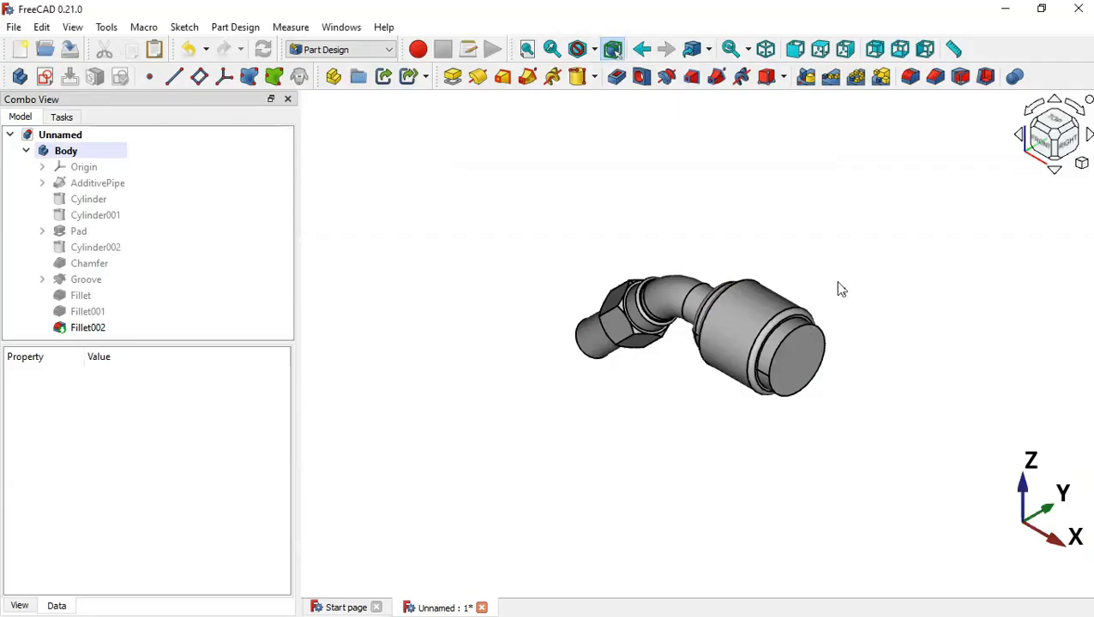
{"action": "scroll", "coordinate": [808, 364], "scroll_direction": "up", "scroll_amount": 5}
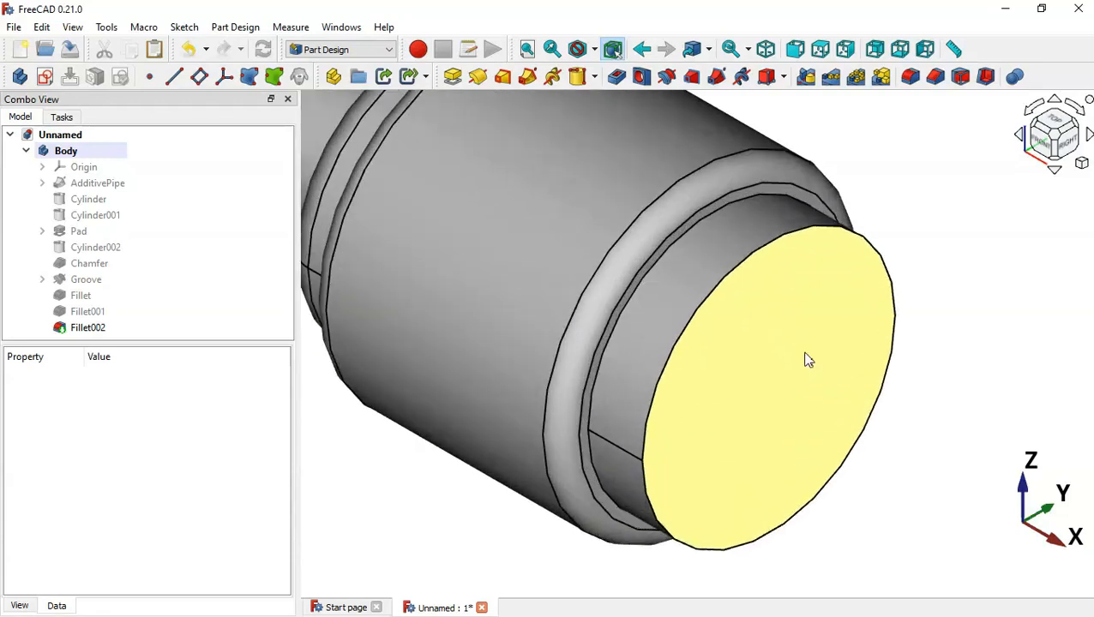
{"action": "left_click", "coordinate": [770, 189]}
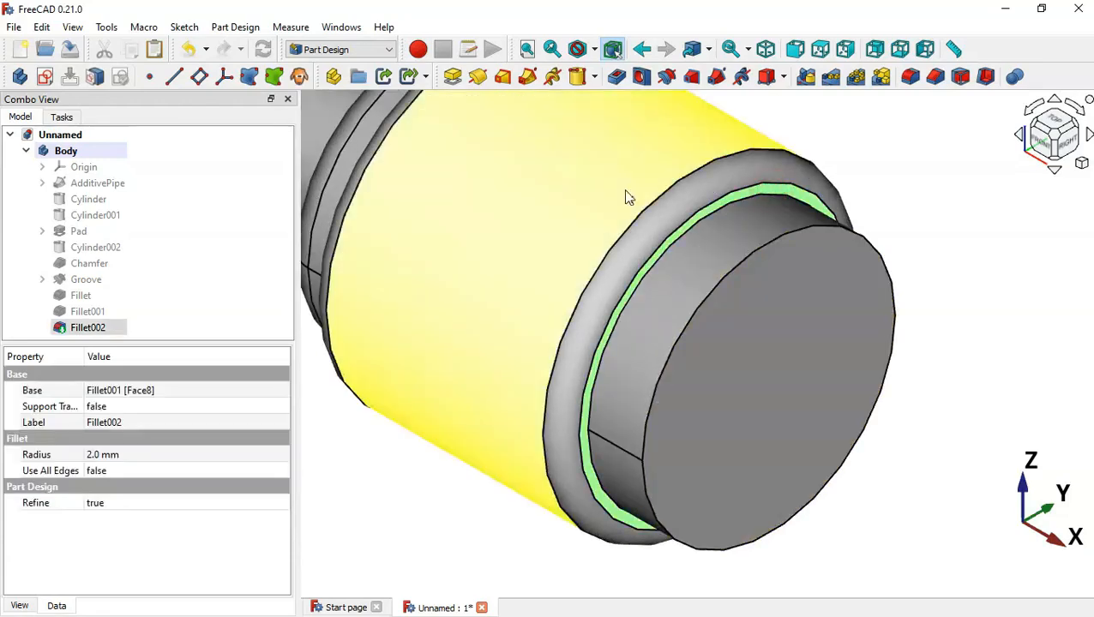
{"action": "left_click", "coordinate": [43, 77]}
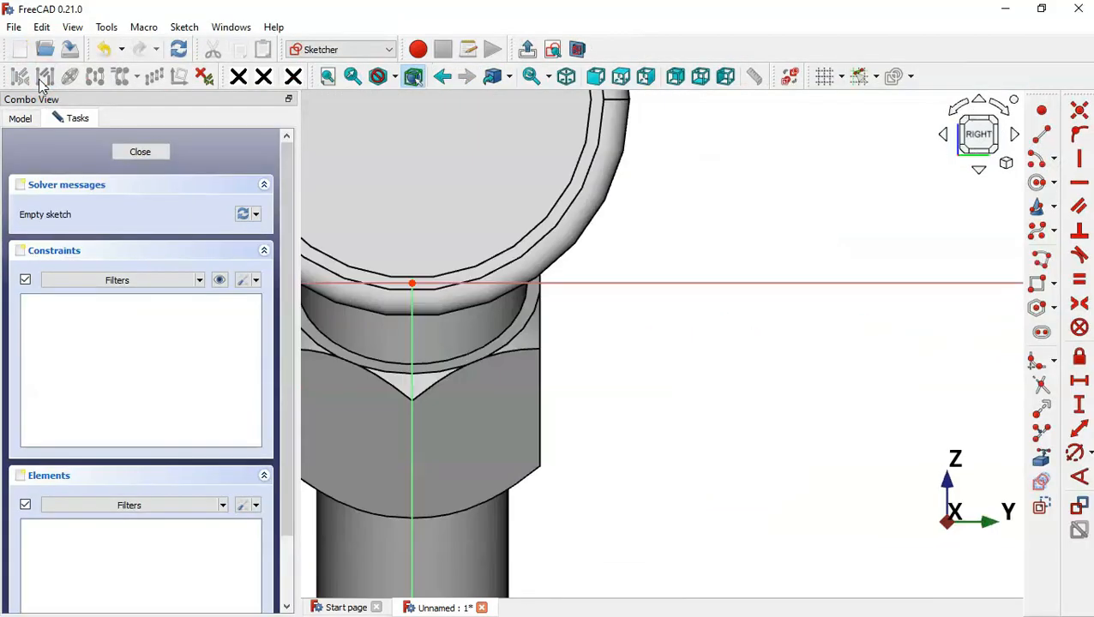
Turn on View section to reveal the sleeve's inner bore in the sketch
{"action": "scroll", "coordinate": [637, 435], "scroll_direction": "down", "scroll_amount": 3}
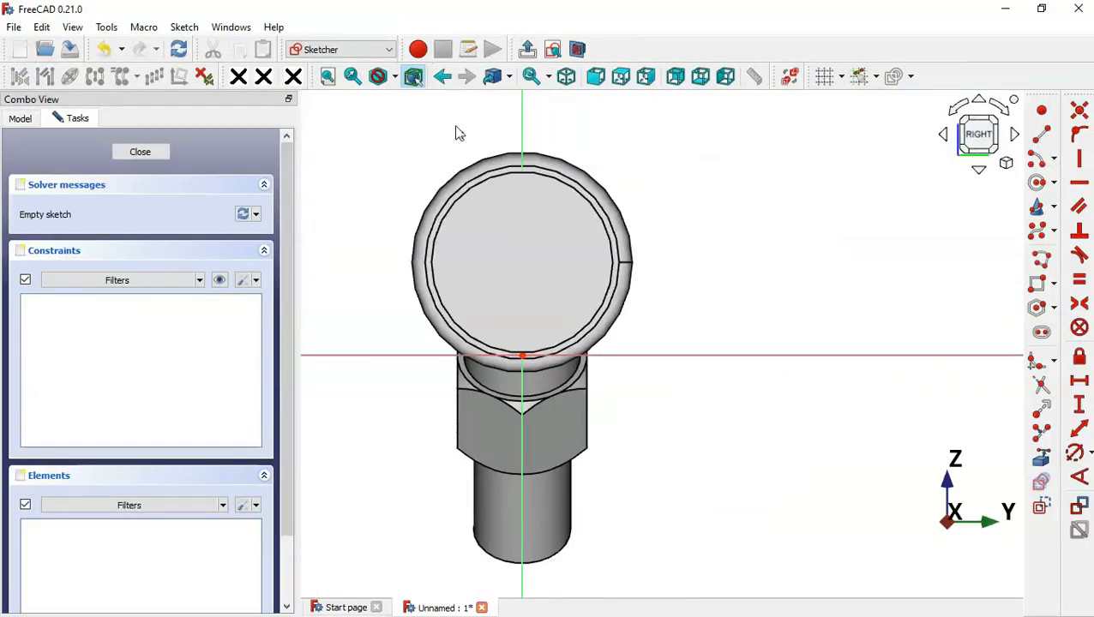
{"action": "scroll", "coordinate": [461, 119], "scroll_direction": "up", "scroll_amount": 1}
{"action": "left_click", "coordinate": [579, 49]}
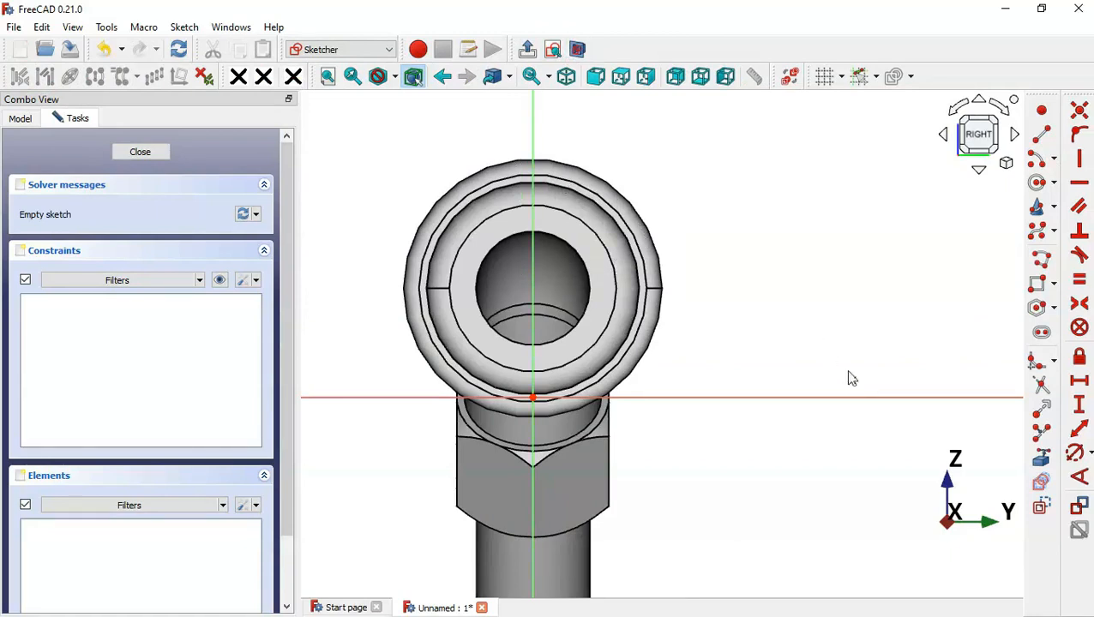
Bring the fitting's outer circular edge into the sketch as external geometry
{"action": "left_click", "coordinate": [1039, 458]}
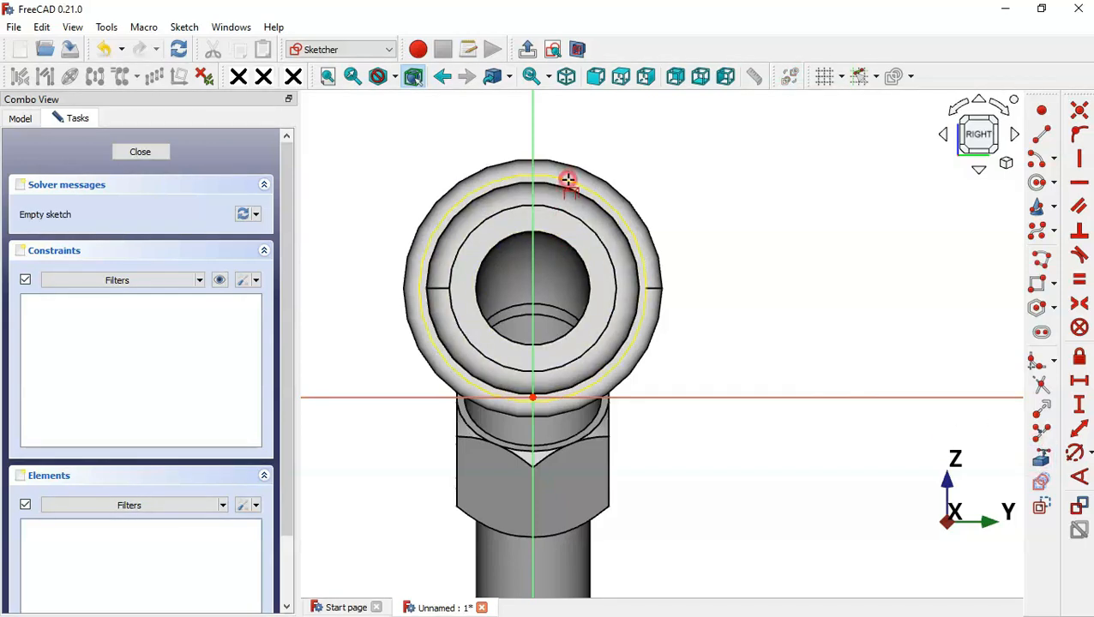
{"action": "left_click", "coordinate": [568, 180]}
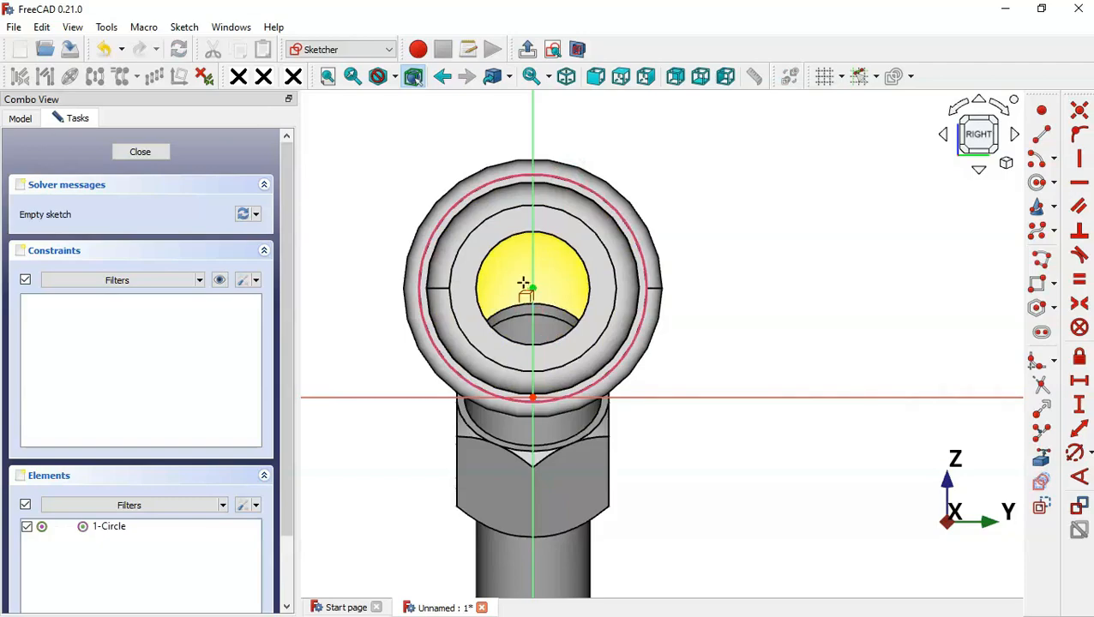
{"action": "key", "text": "alt+Tab"}
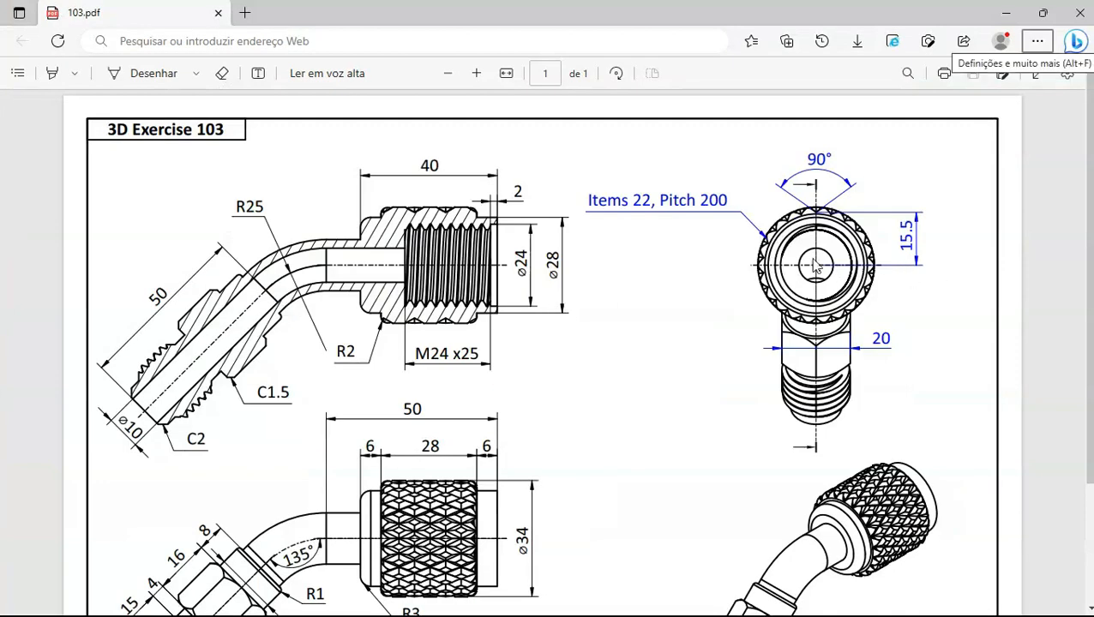
{"action": "key", "text": "alt+Tab"}
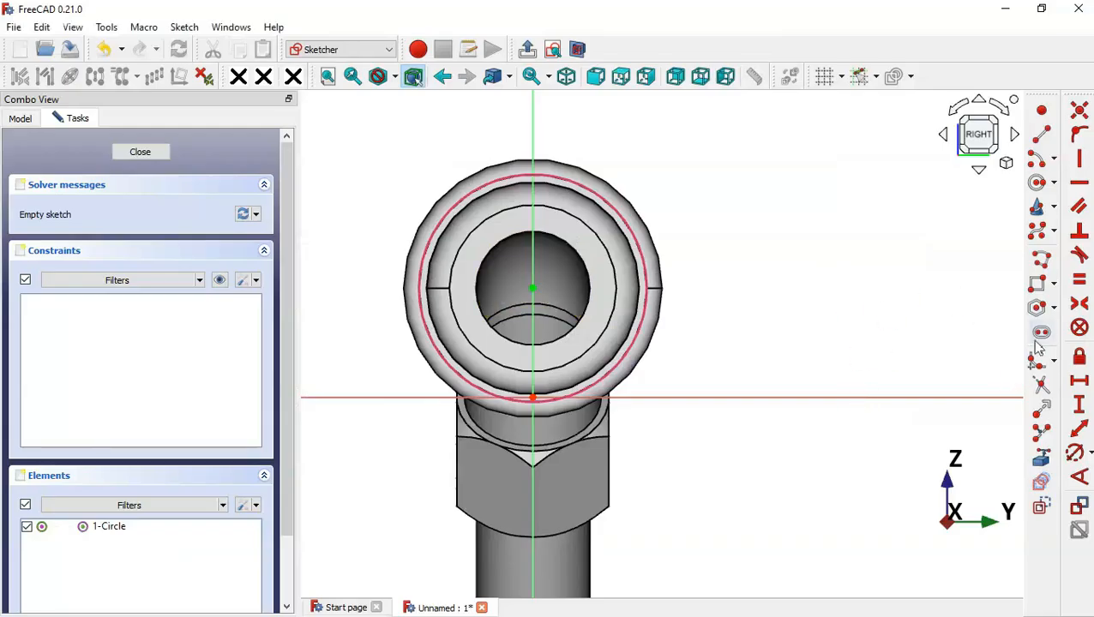
Draw a square centred on the vertical axis with its bottom corner on that axis
{"action": "left_click", "coordinate": [1053, 307]}
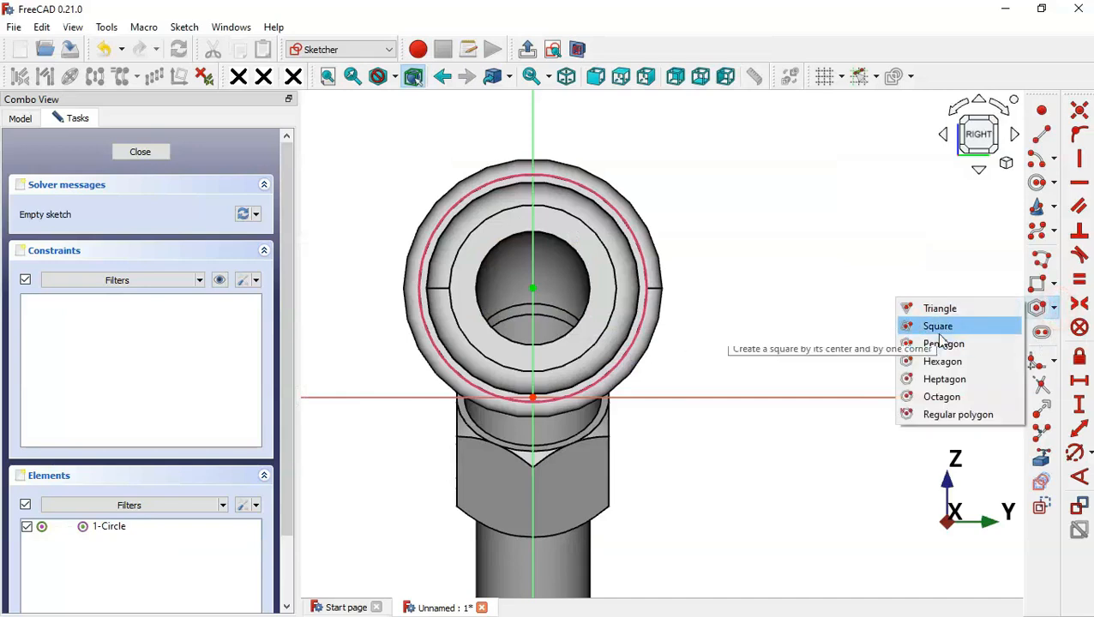
{"action": "left_click", "coordinate": [938, 326]}
{"action": "scroll", "coordinate": [764, 396], "scroll_direction": "down", "scroll_amount": 3}
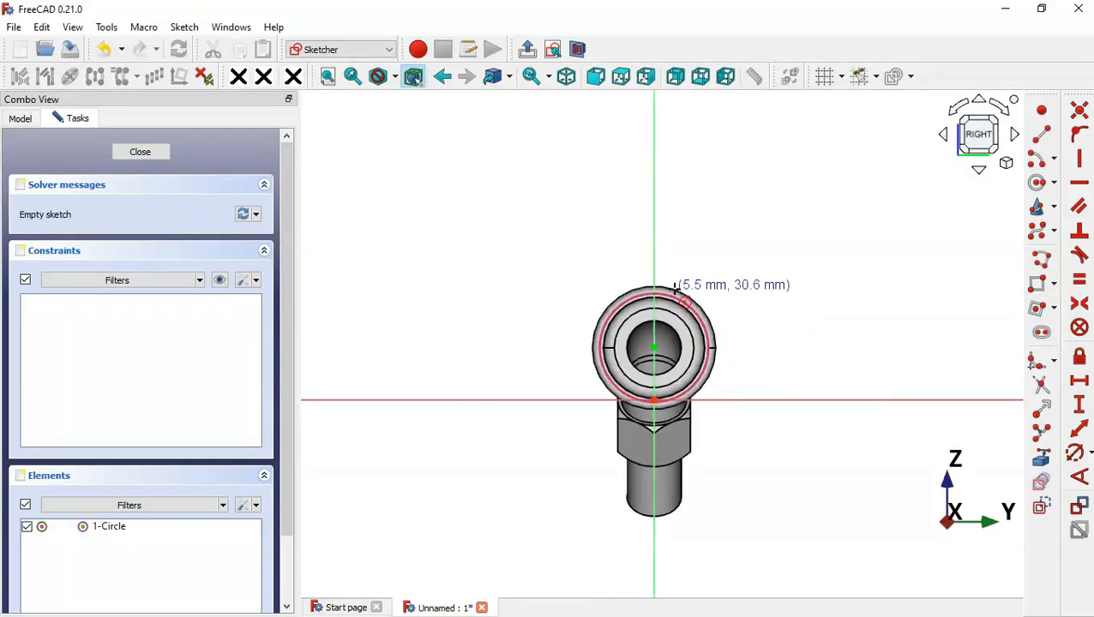
{"action": "scroll", "coordinate": [690, 274], "scroll_direction": "up", "scroll_amount": 3}
{"action": "left_click", "coordinate": [632, 140]}
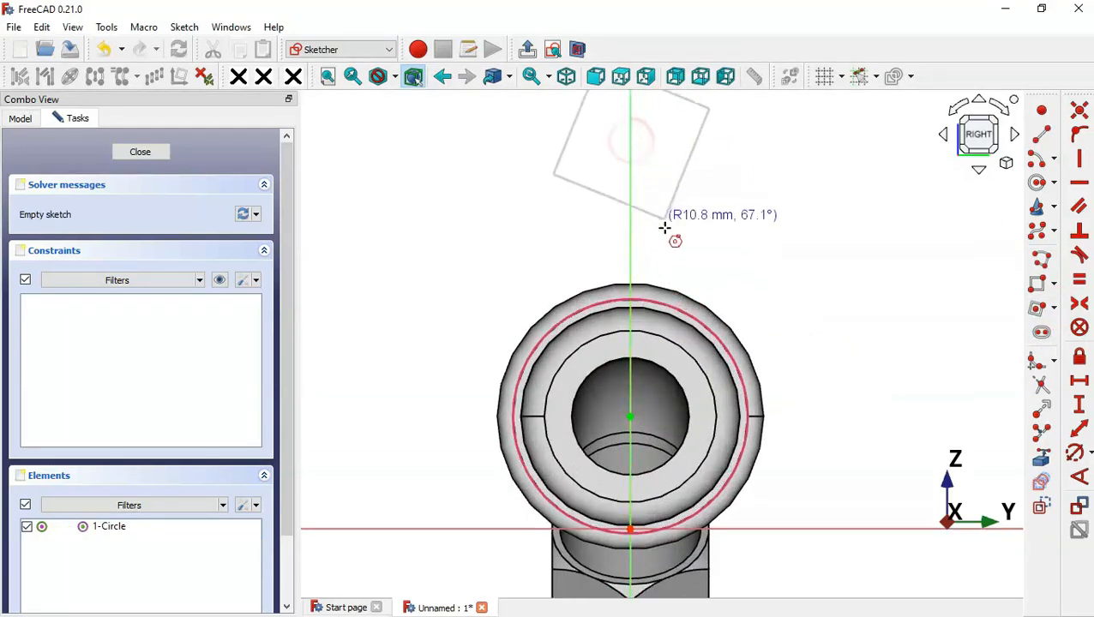
{"action": "left_click", "coordinate": [631, 264]}
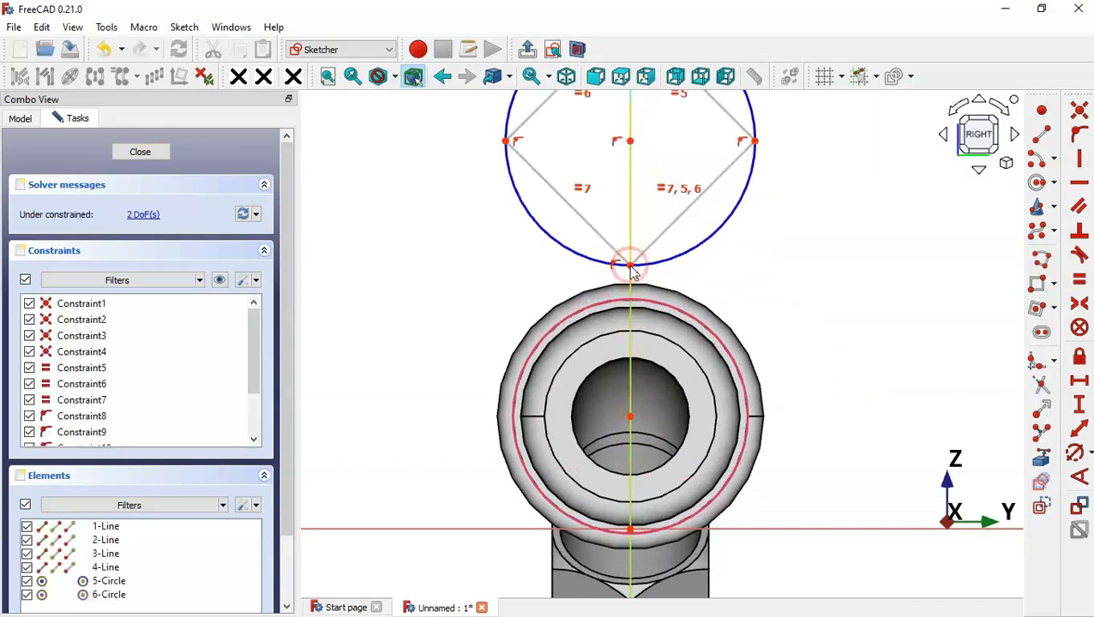
Constrain the square's bottom corner 15.5 mm vertically above the bore centre
{"action": "left_click", "coordinate": [1079, 409]}
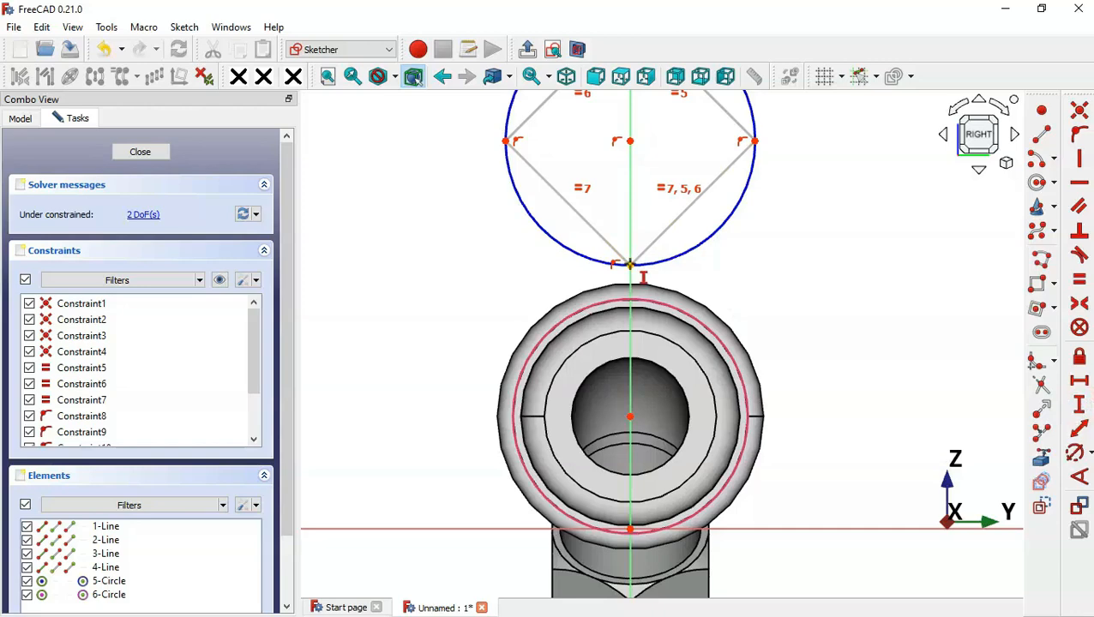
{"action": "left_click", "coordinate": [631, 264]}
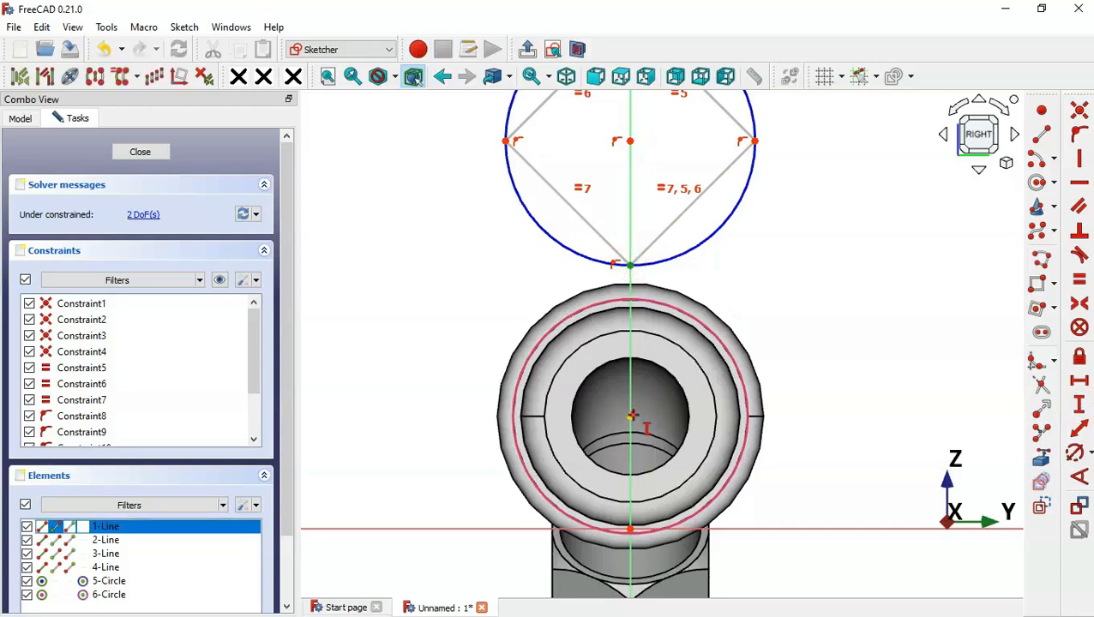
{"action": "left_click", "coordinate": [632, 416]}
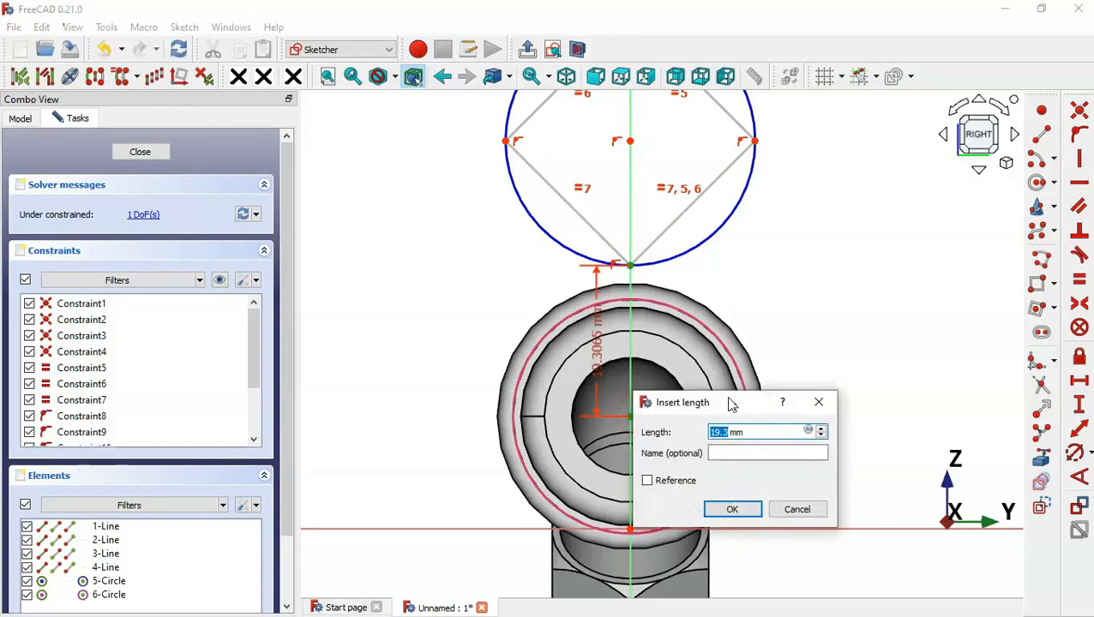
{"action": "left_click_drag", "start_coordinate": [731, 404], "coordinate": [855, 161]}
{"action": "key", "text": "alt+Tab"}
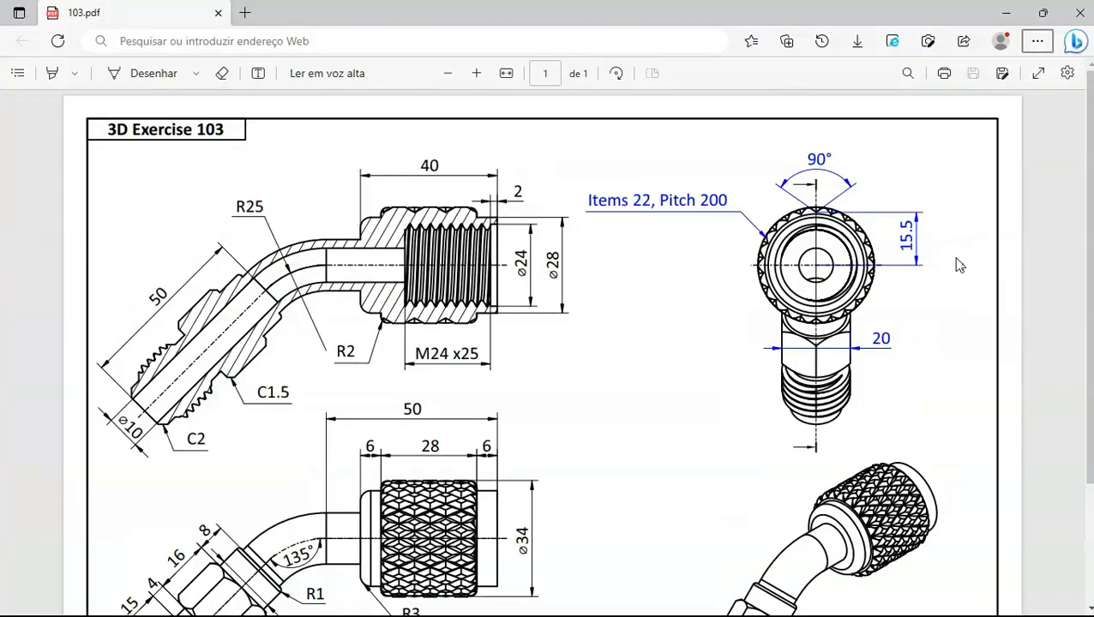
{"action": "key", "text": "alt+Tab"}
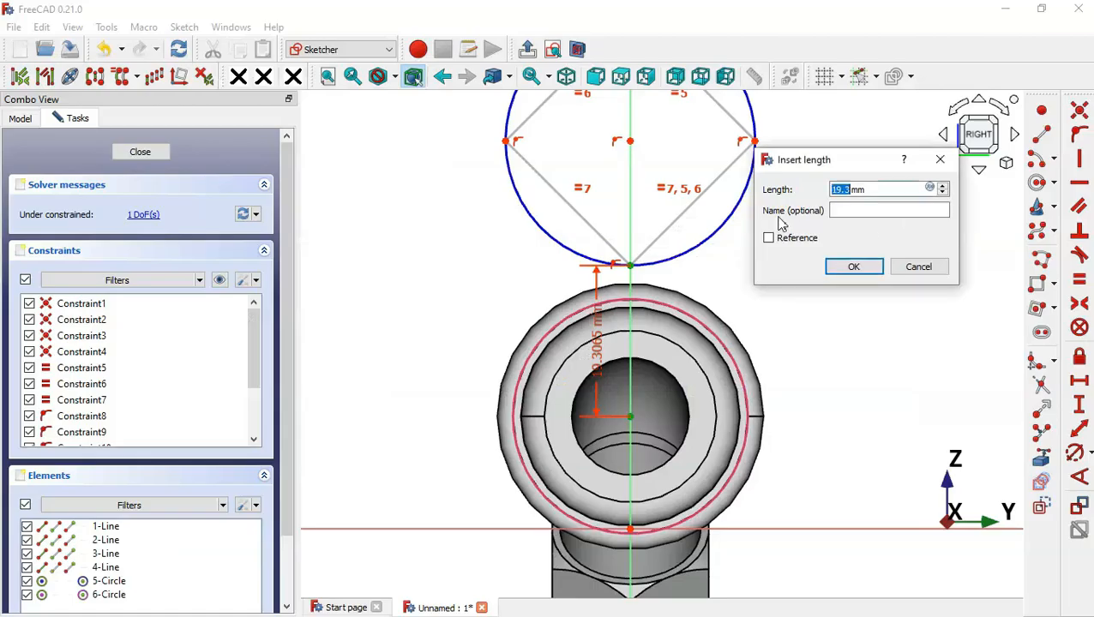
{"action": "type", "text": "15.5"}
{"action": "key", "text": "Return"}
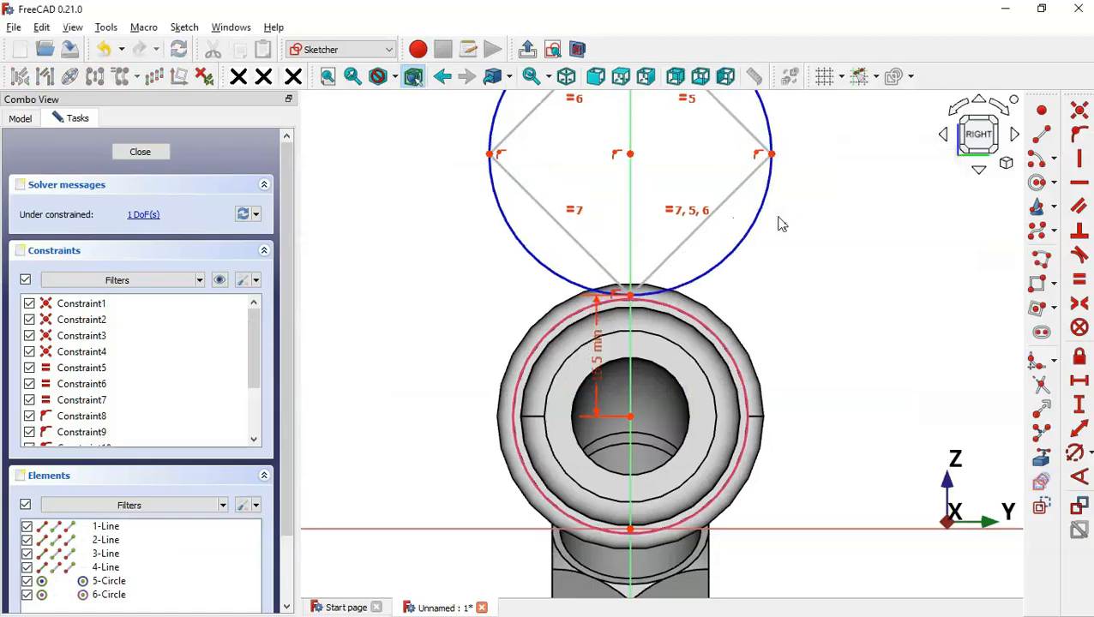
Add a 5 mm vertical distance between the right and bottom corners, then leave the sketch
{"action": "key", "text": "i"}
{"action": "left_click", "coordinate": [772, 153]}
{"action": "left_click", "coordinate": [629, 293]}
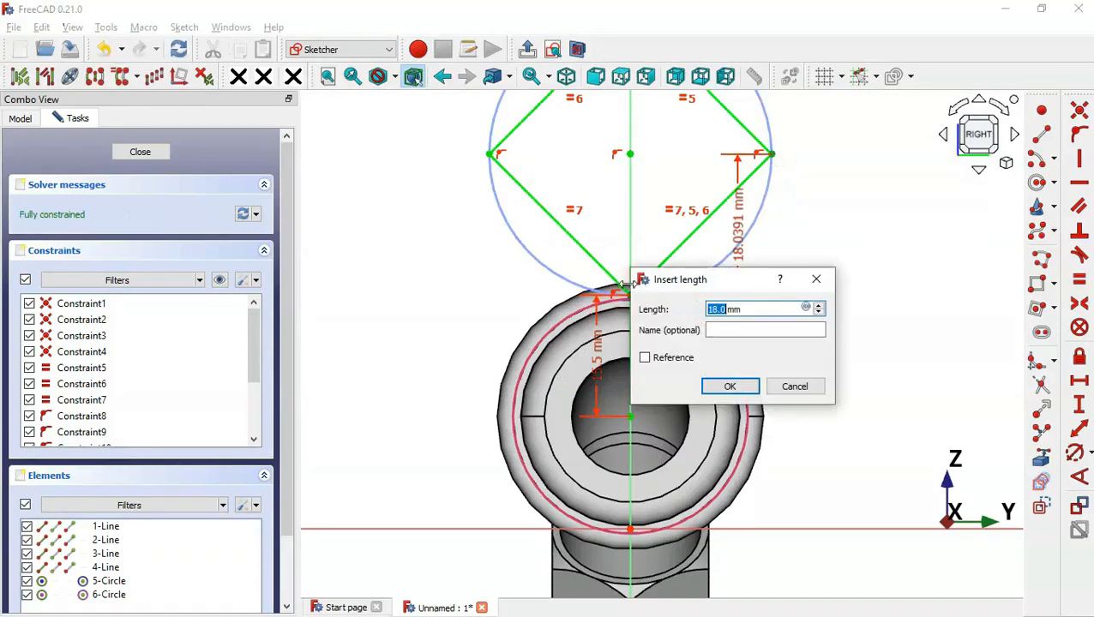
{"action": "type", "text": "5"}
{"action": "key", "text": "Return"}
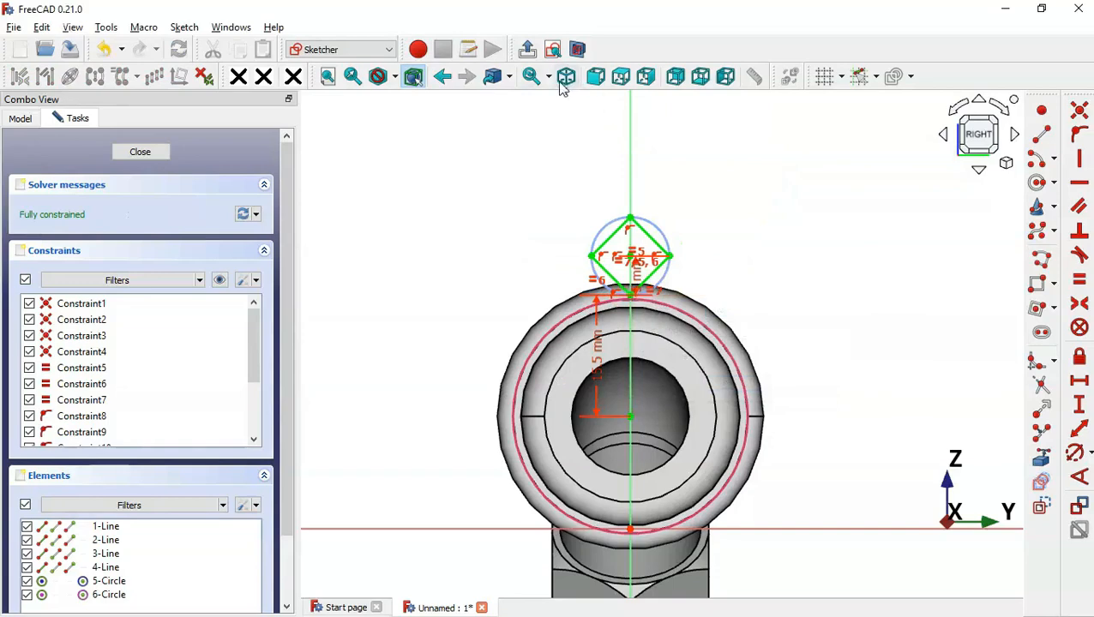
{"action": "left_click", "coordinate": [527, 49]}
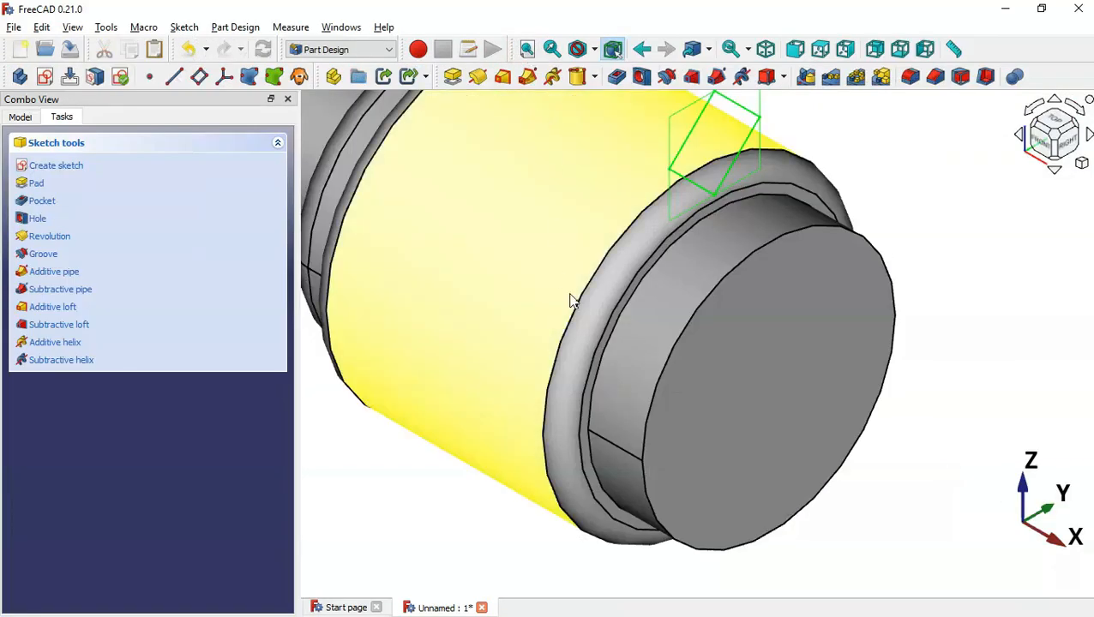
Select Sketch004 in the Model tree and start a Subtractive Helix from it
{"action": "left_click", "coordinate": [24, 117]}
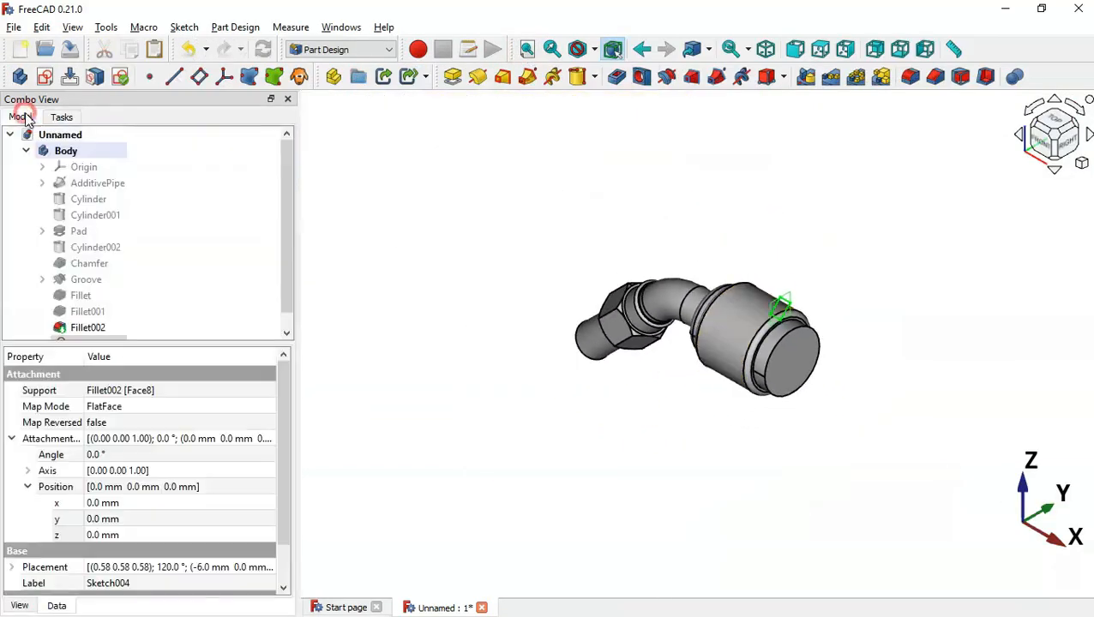
{"action": "scroll", "coordinate": [283, 238], "scroll_direction": "down", "scroll_amount": 1}
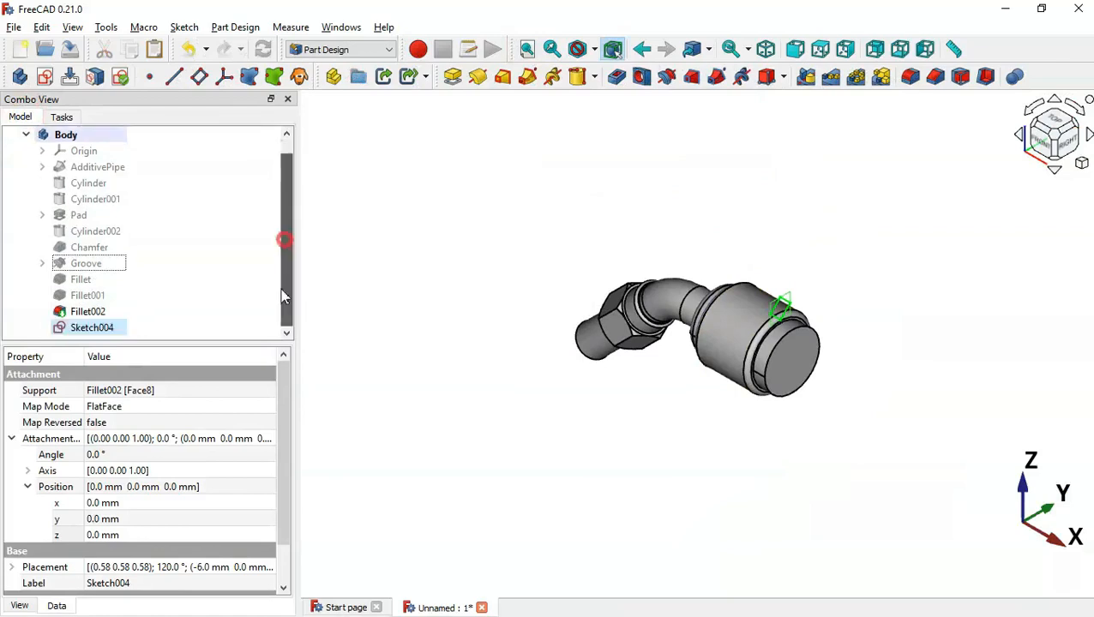
{"action": "left_click", "coordinate": [85, 328]}
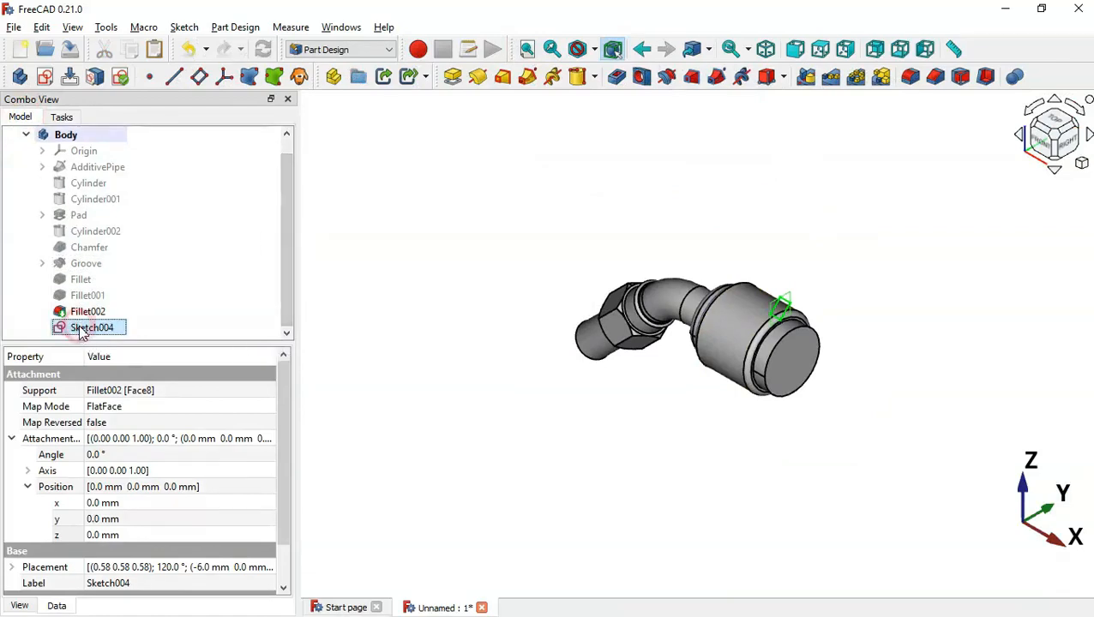
{"action": "left_click", "coordinate": [742, 79]}
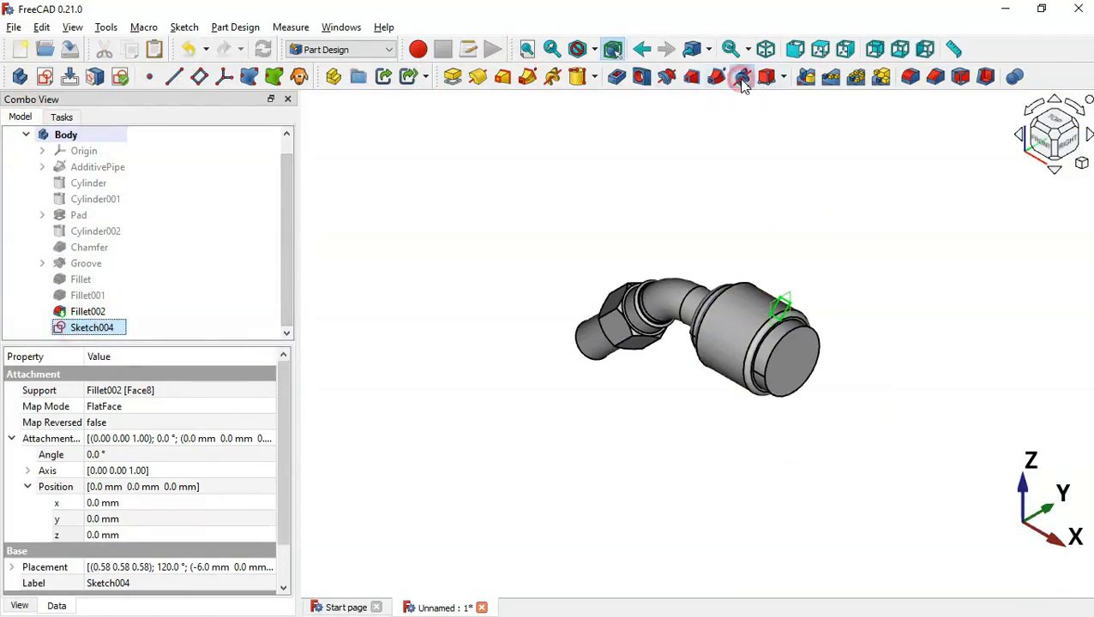
{"action": "scroll", "coordinate": [538, 259], "scroll_direction": "down", "scroll_amount": 3}
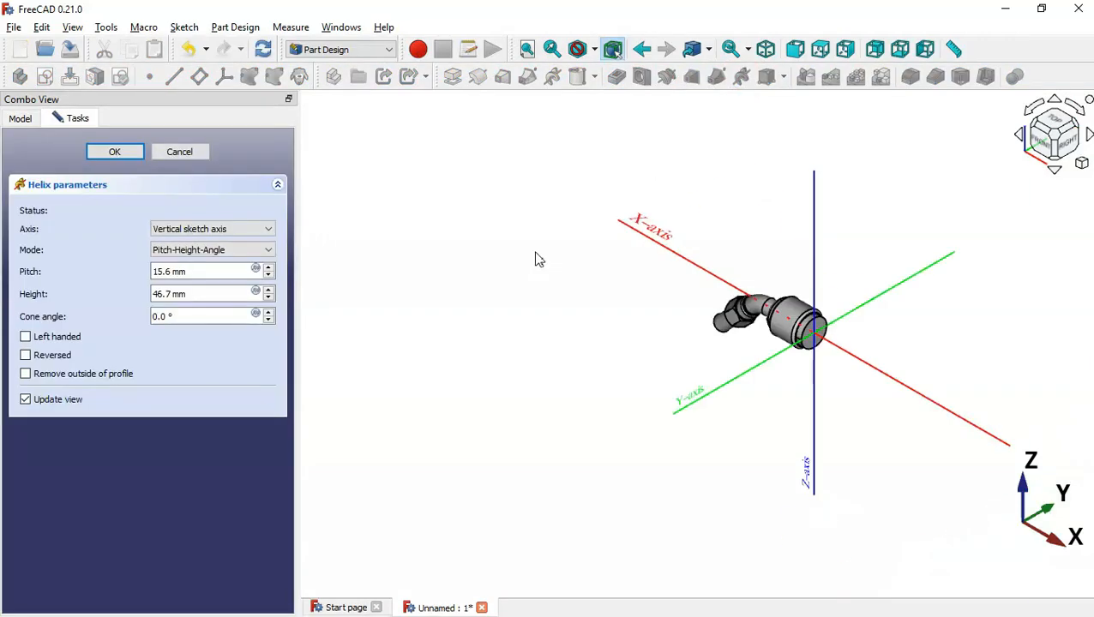
Turn off live updates, set the helix axis to Base X axis, and reverse it
{"action": "scroll", "coordinate": [937, 290], "scroll_direction": "up", "scroll_amount": 3}
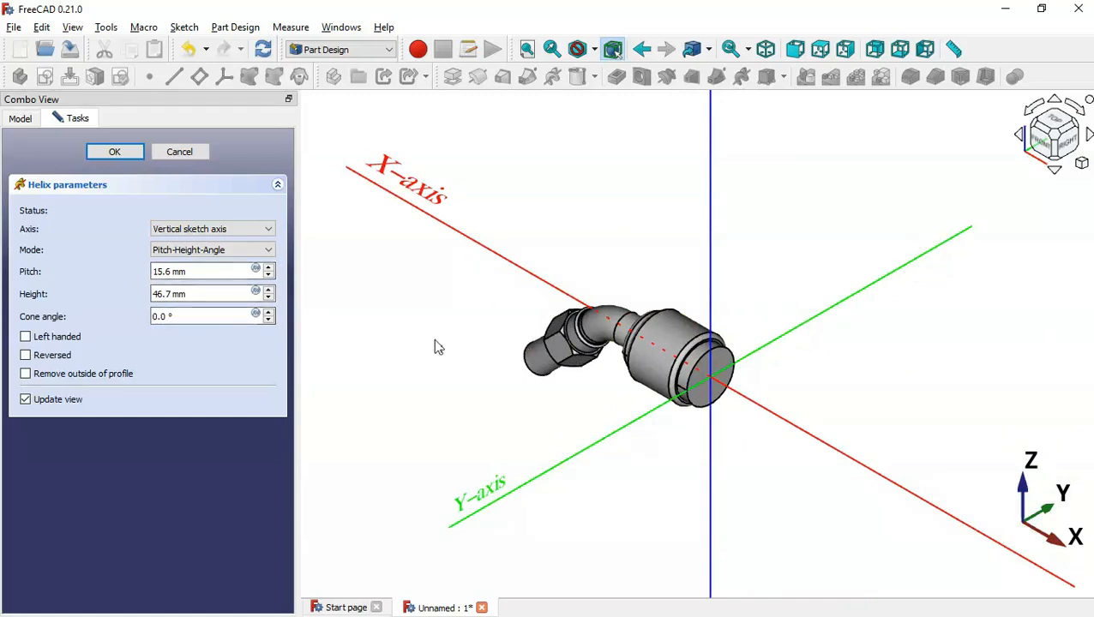
{"action": "left_click", "coordinate": [50, 404]}
{"action": "left_click", "coordinate": [222, 231]}
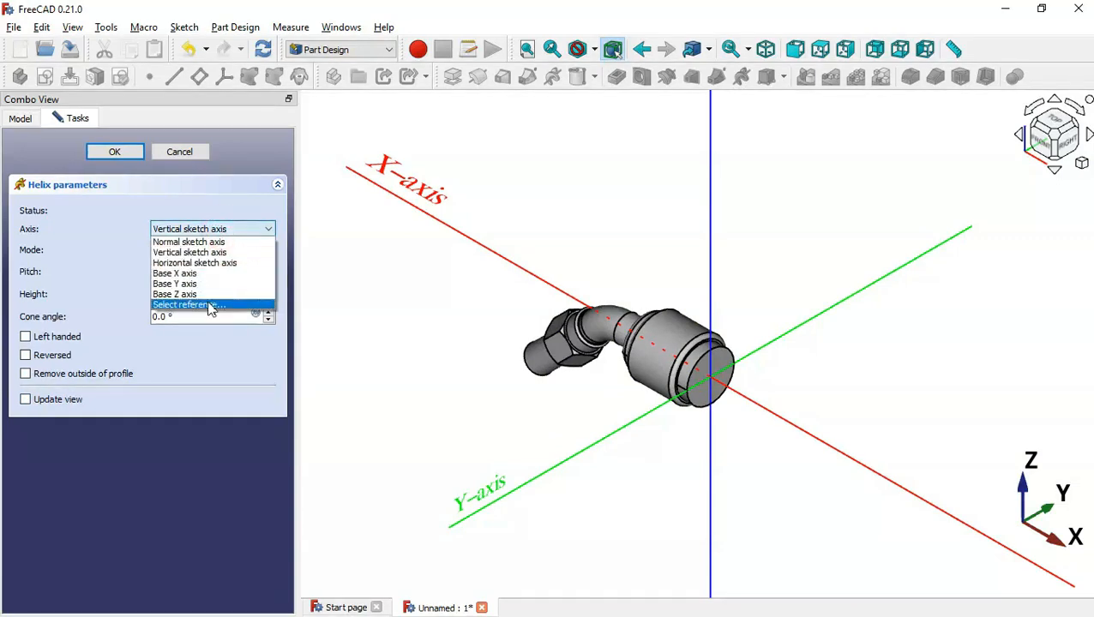
{"action": "left_click", "coordinate": [218, 285]}
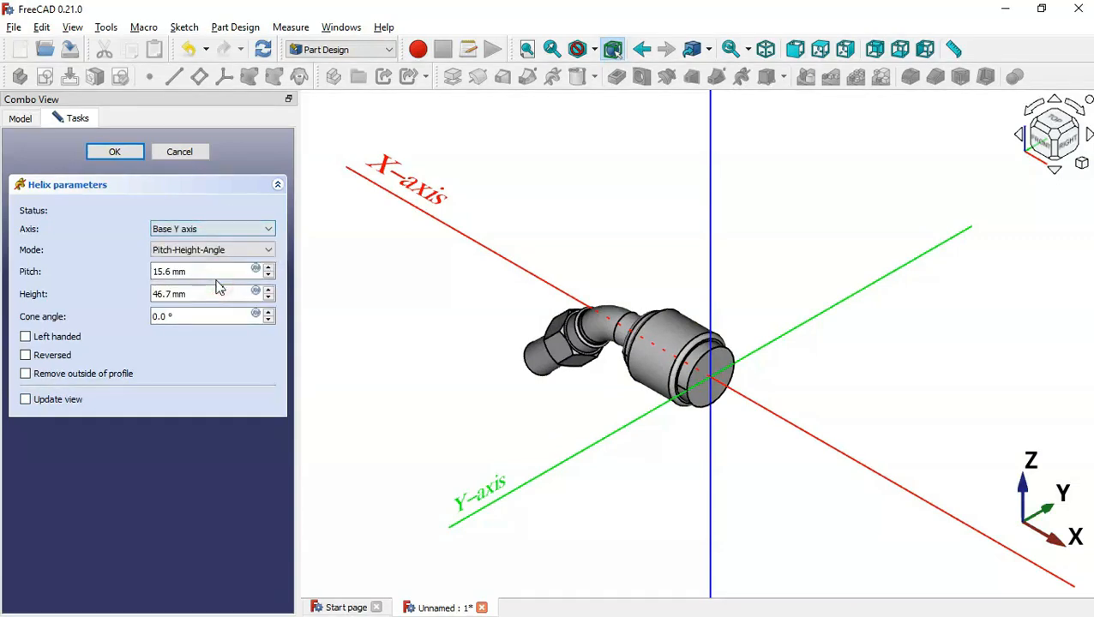
{"action": "left_click", "coordinate": [239, 231]}
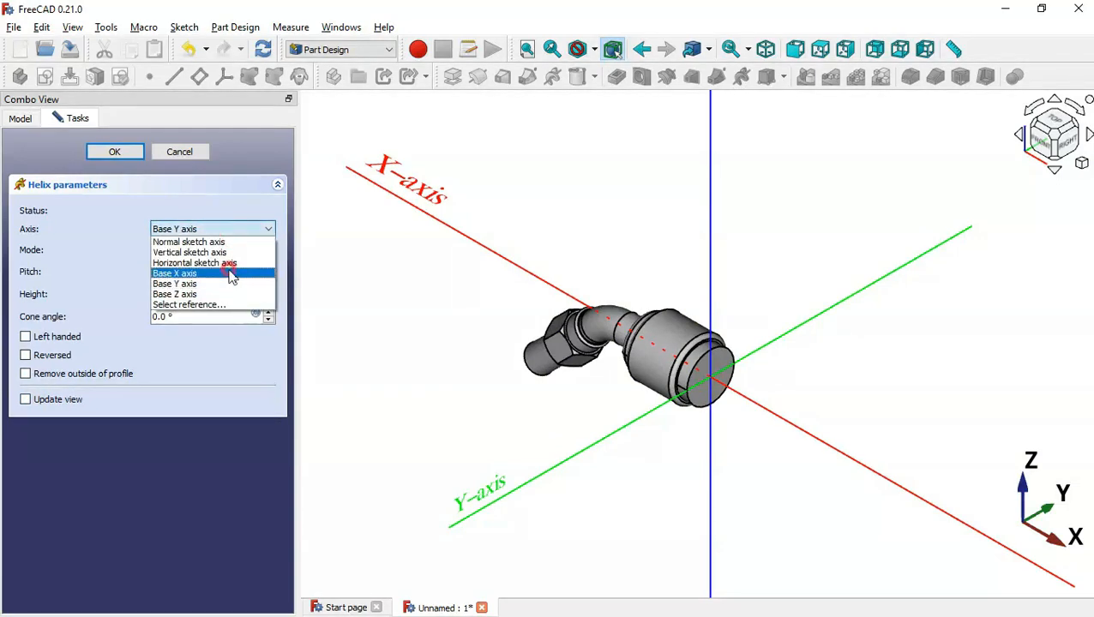
{"action": "left_click", "coordinate": [231, 274]}
{"action": "left_click", "coordinate": [51, 355]}
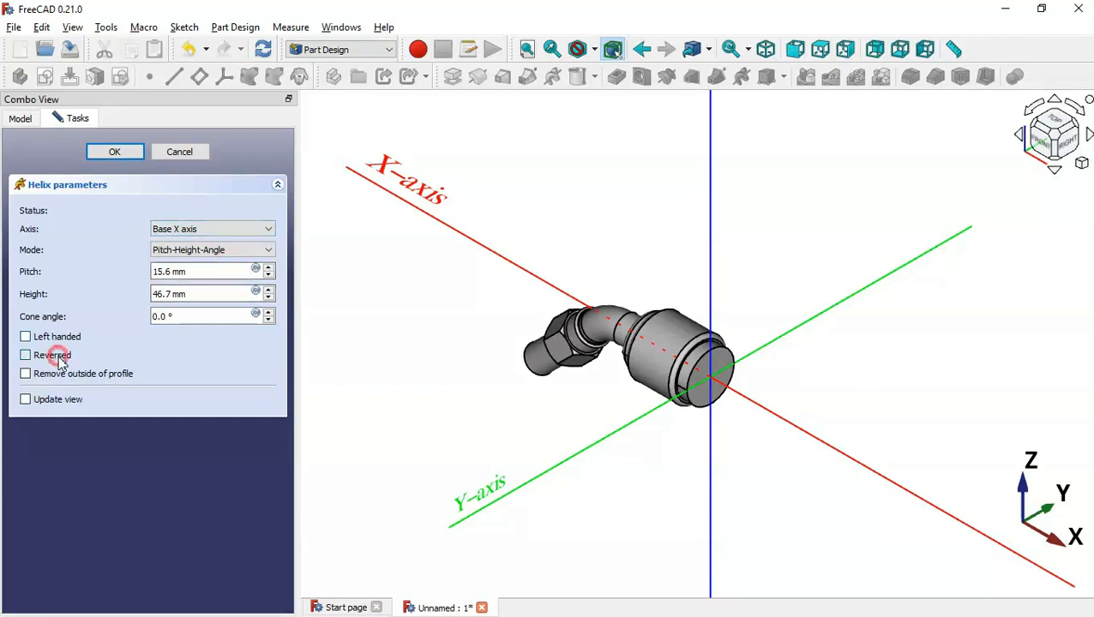
Set helix pitch 200 mm and height 28 mm, then apply the helical cut
{"action": "triple_click", "coordinate": [203, 272]}
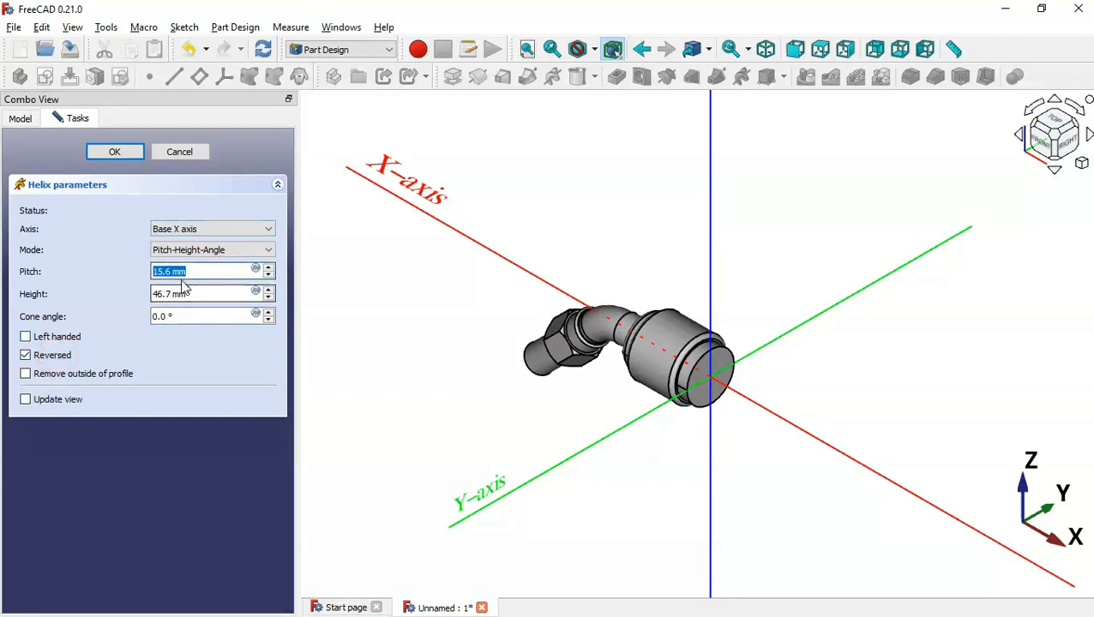
{"action": "key", "text": "alt+Tab"}
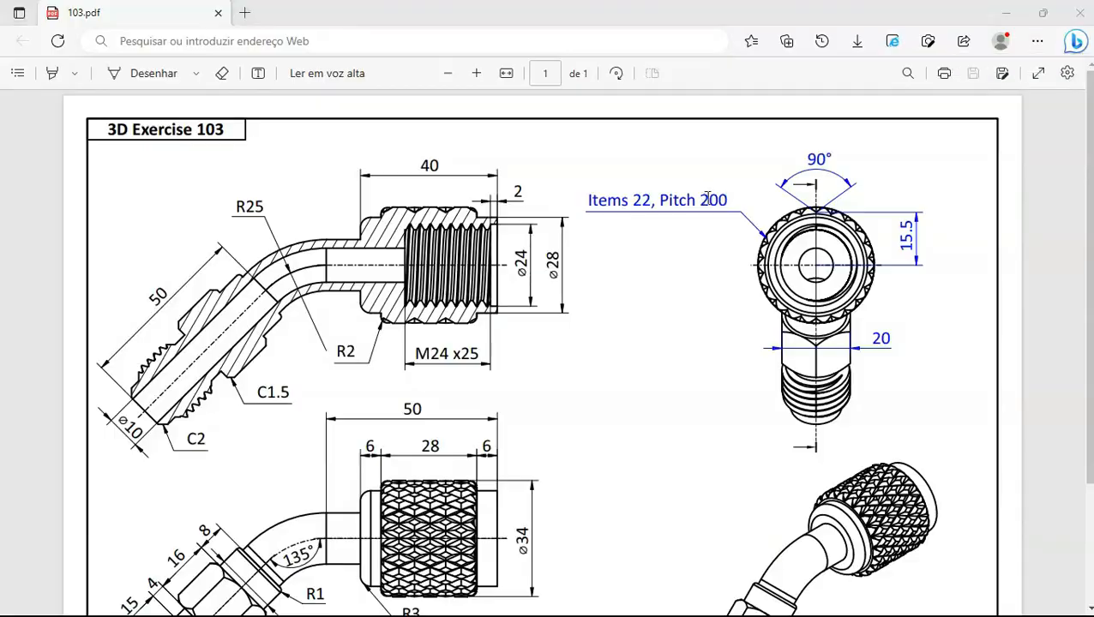
{"action": "key", "text": "alt+Tab"}
{"action": "type", "text": "20"}
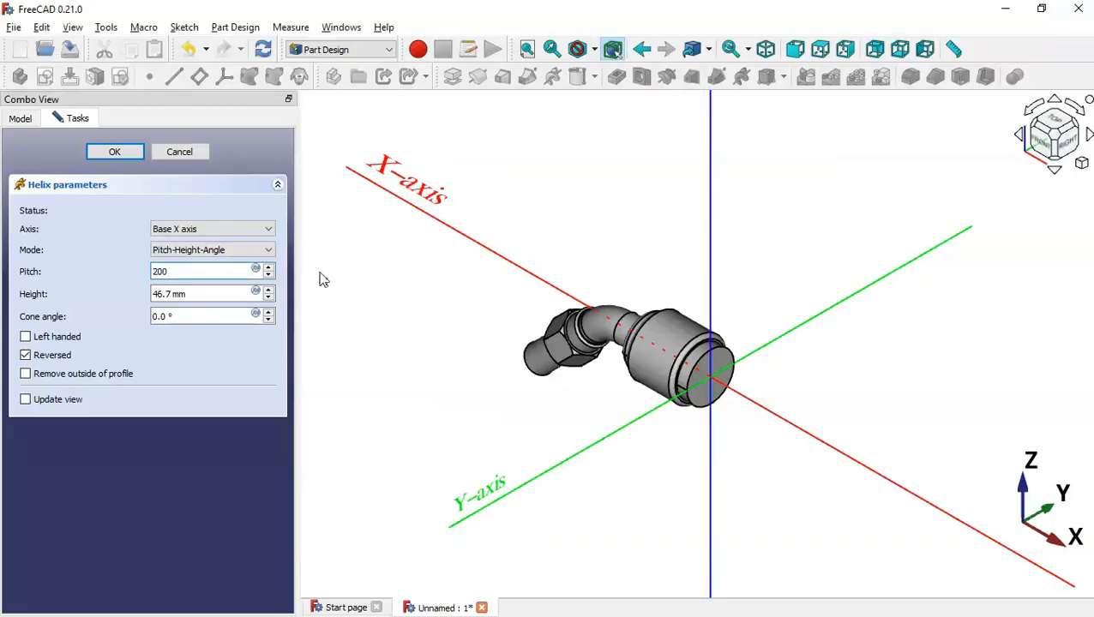
{"action": "left_click_drag", "start_coordinate": [192, 294], "coordinate": [111, 293]}
{"action": "key", "text": "alt+Tab"}
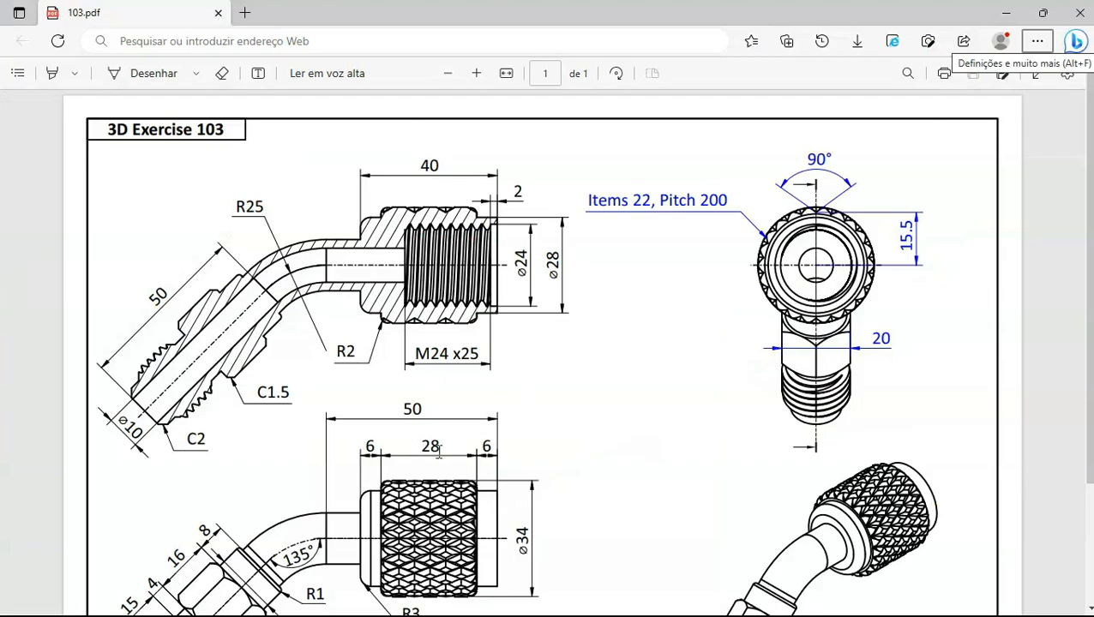
{"action": "key", "text": "alt+Tab"}
{"action": "type", "text": "2"}
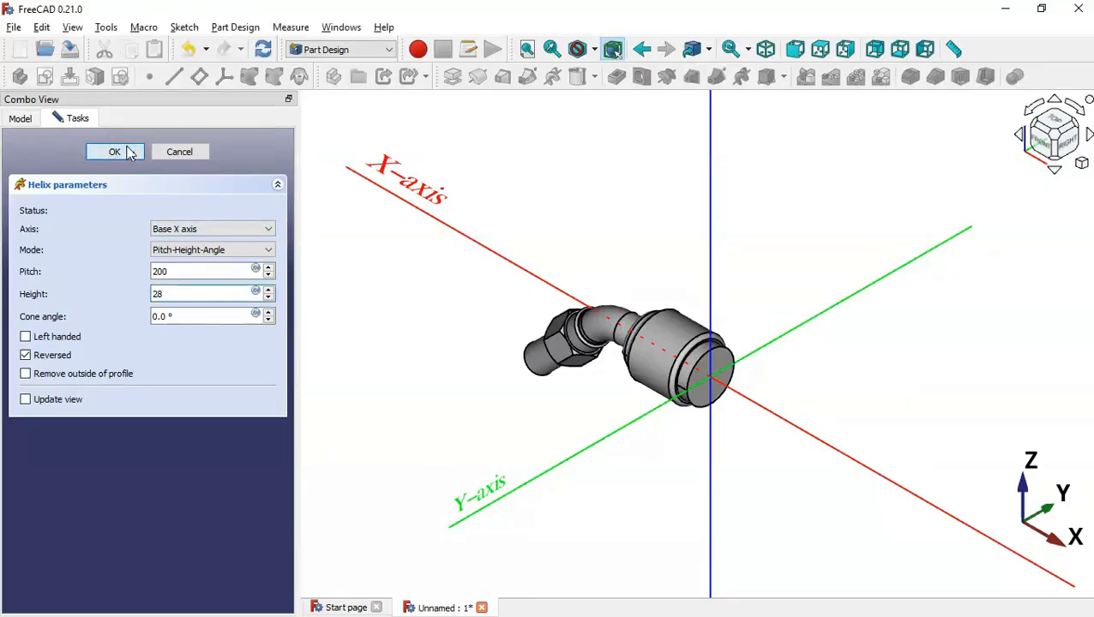
{"action": "left_click", "coordinate": [130, 153]}
{"action": "middle_click_drag", "start_coordinate": [729, 324], "coordinate": [654, 392]}
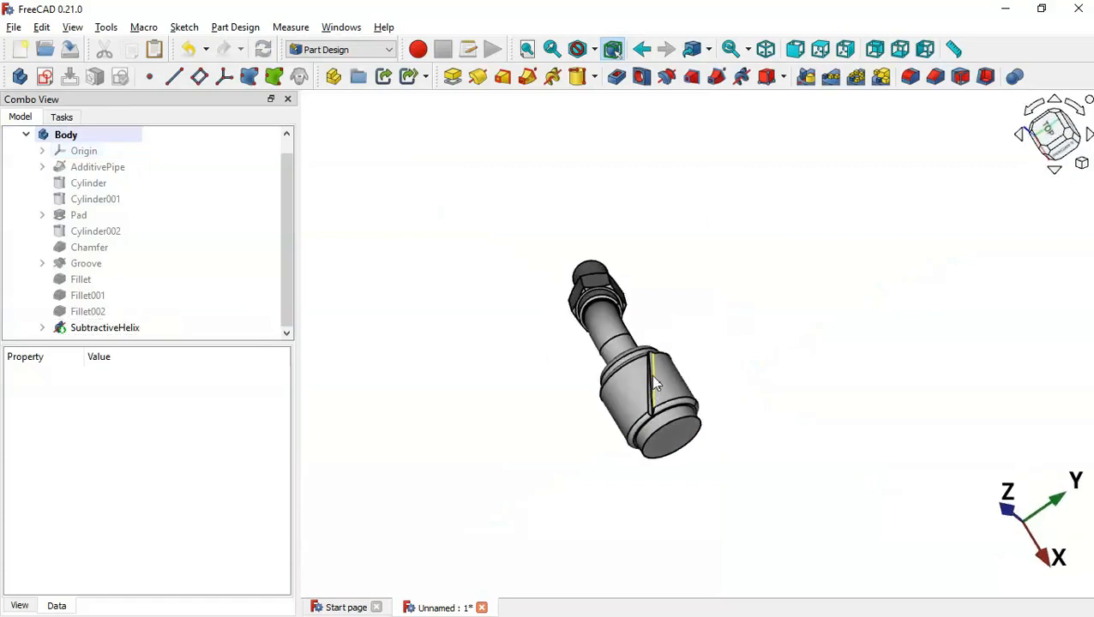
Return to the isometric view and select Sketch004 under SubtractiveHelix in the tree
{"action": "scroll", "coordinate": [651, 382], "scroll_direction": "up", "scroll_amount": 3}
{"action": "left_click", "coordinate": [478, 384]}
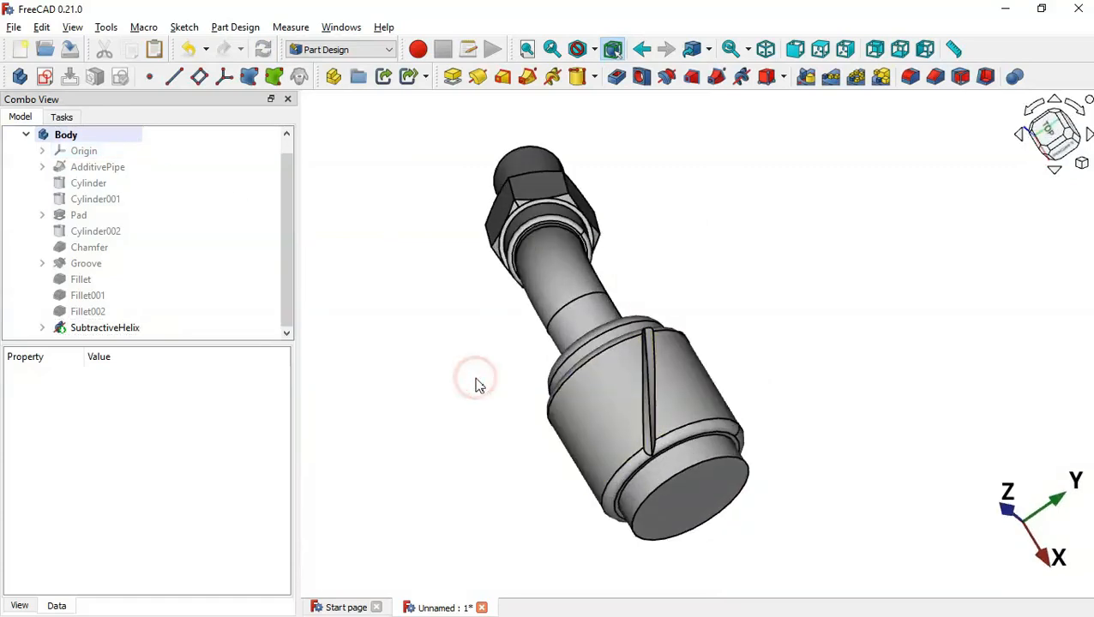
{"action": "key", "text": "Home"}
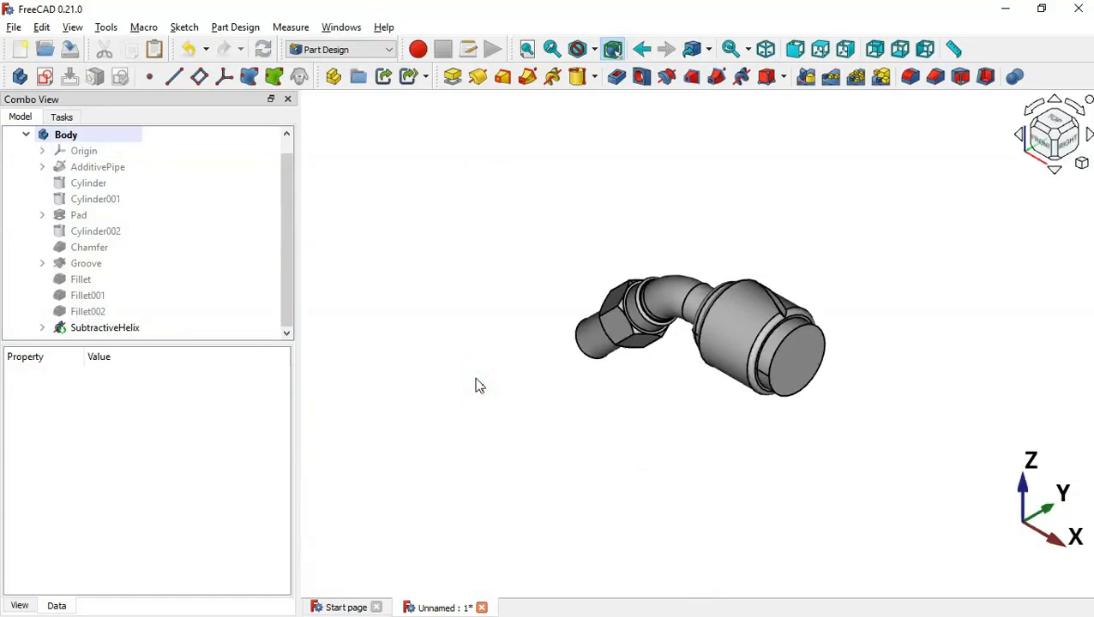
{"action": "left_click", "coordinate": [42, 329]}
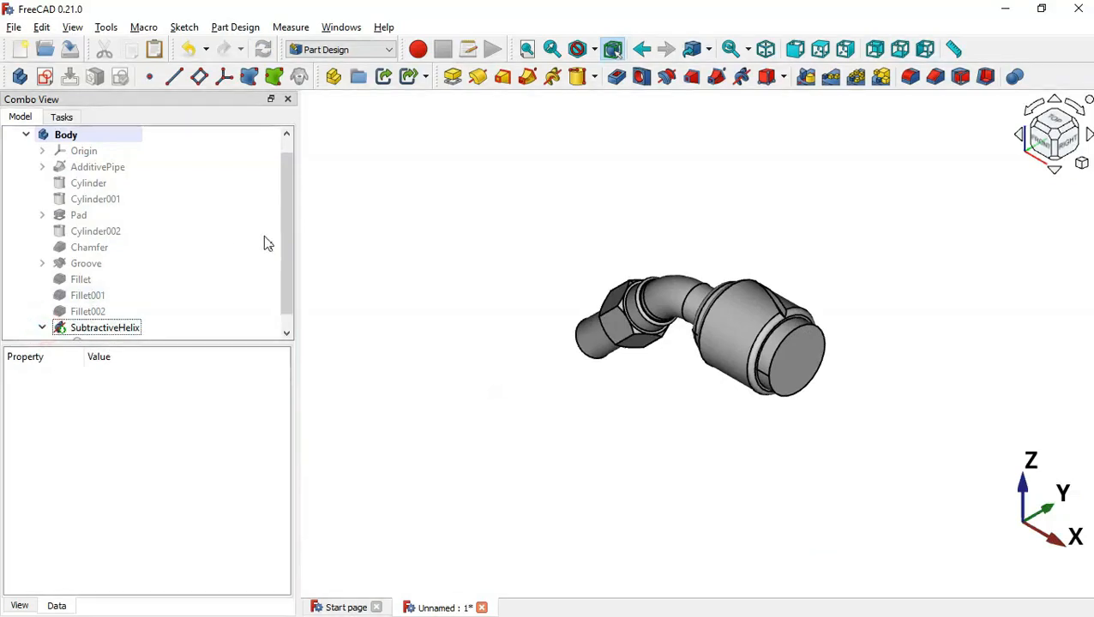
{"action": "left_click_drag", "start_coordinate": [290, 220], "coordinate": [288, 232]}
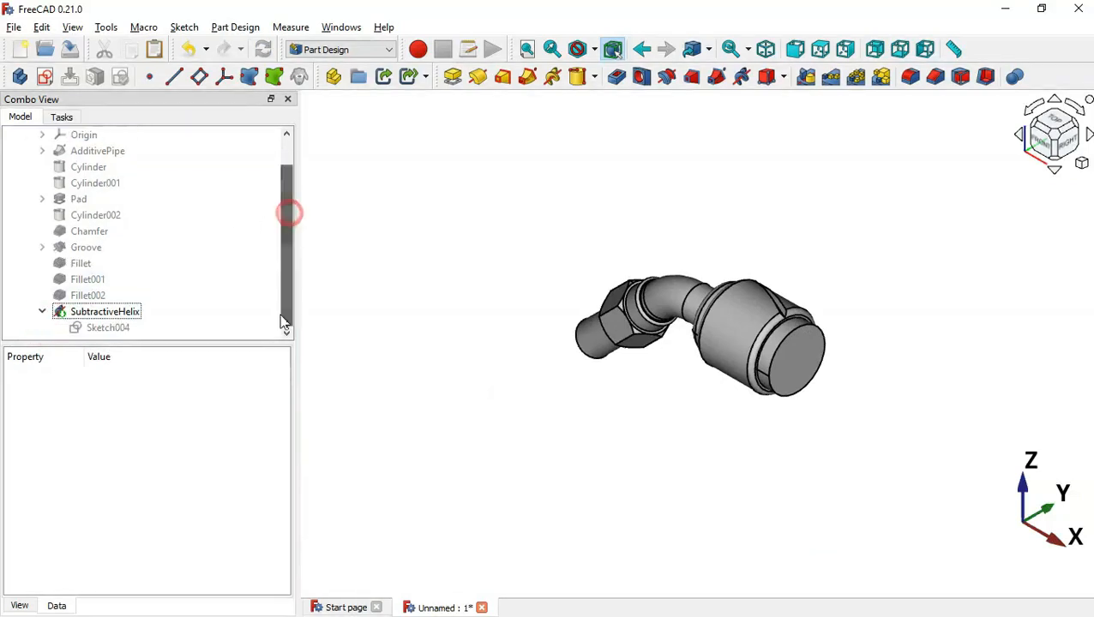
{"action": "left_click", "coordinate": [110, 327]}
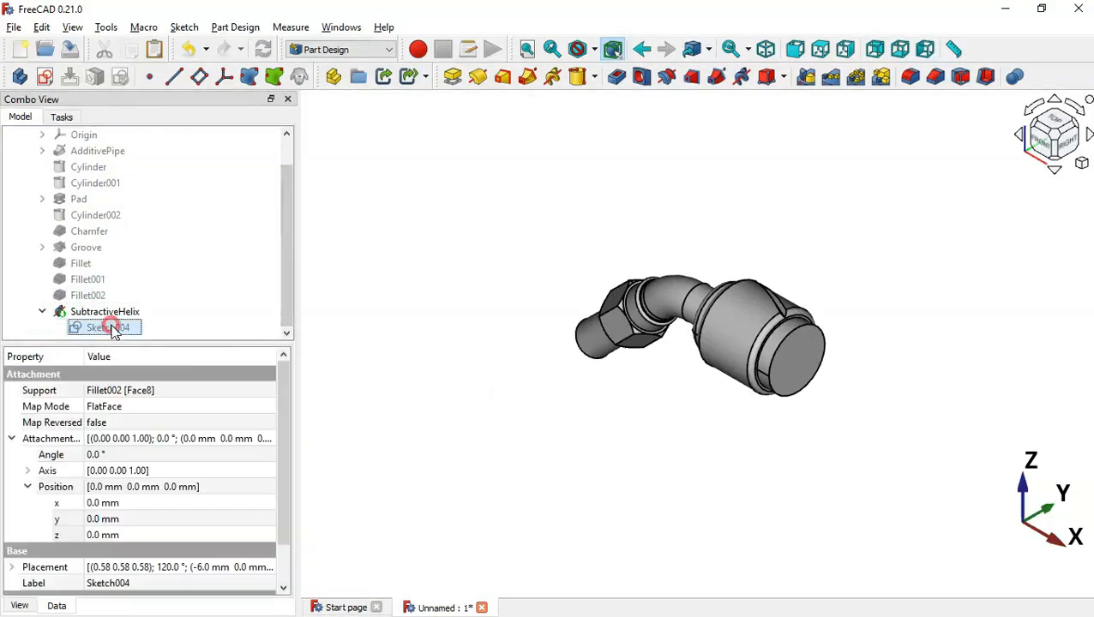
Start a second subtractive helix from Sketch004 on Base X axis, reversed and left-handed
{"action": "left_click", "coordinate": [742, 77]}
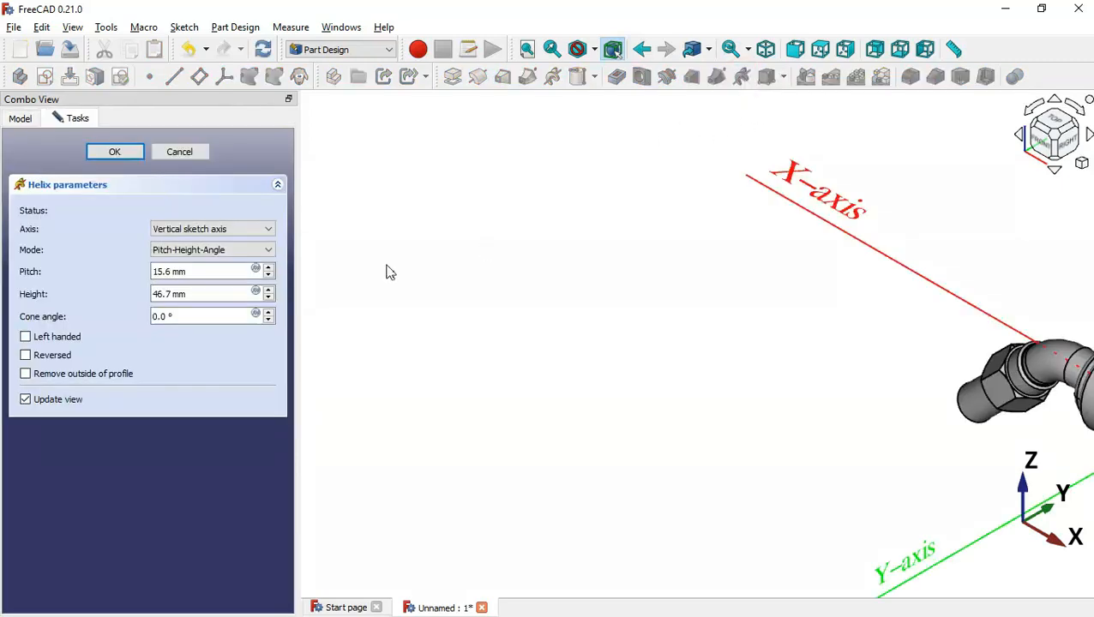
{"action": "left_click", "coordinate": [51, 399]}
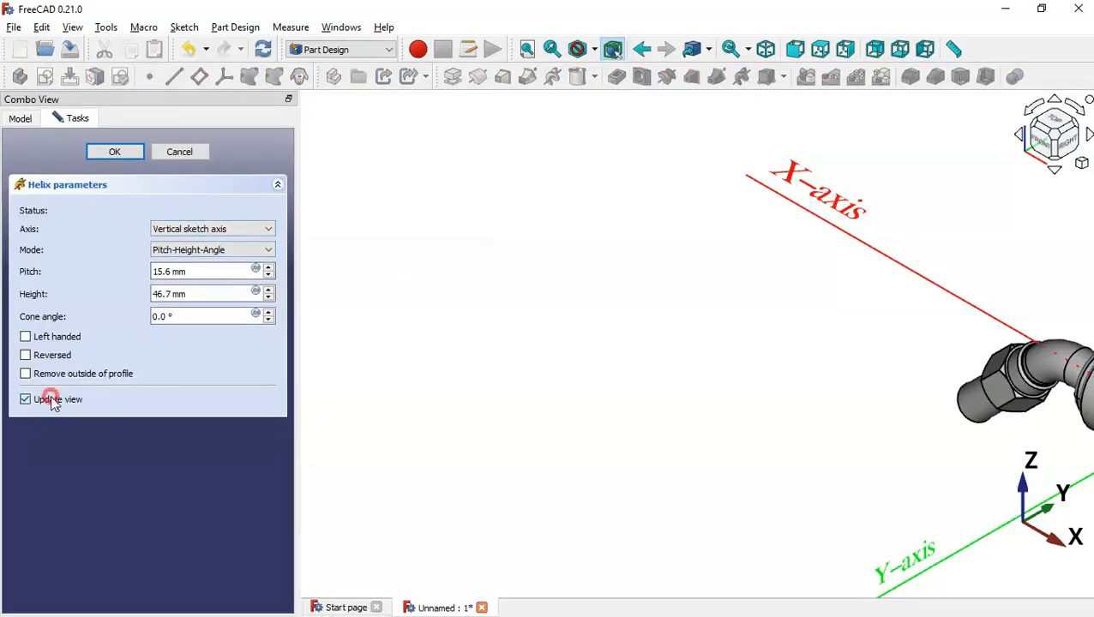
{"action": "left_click", "coordinate": [220, 230]}
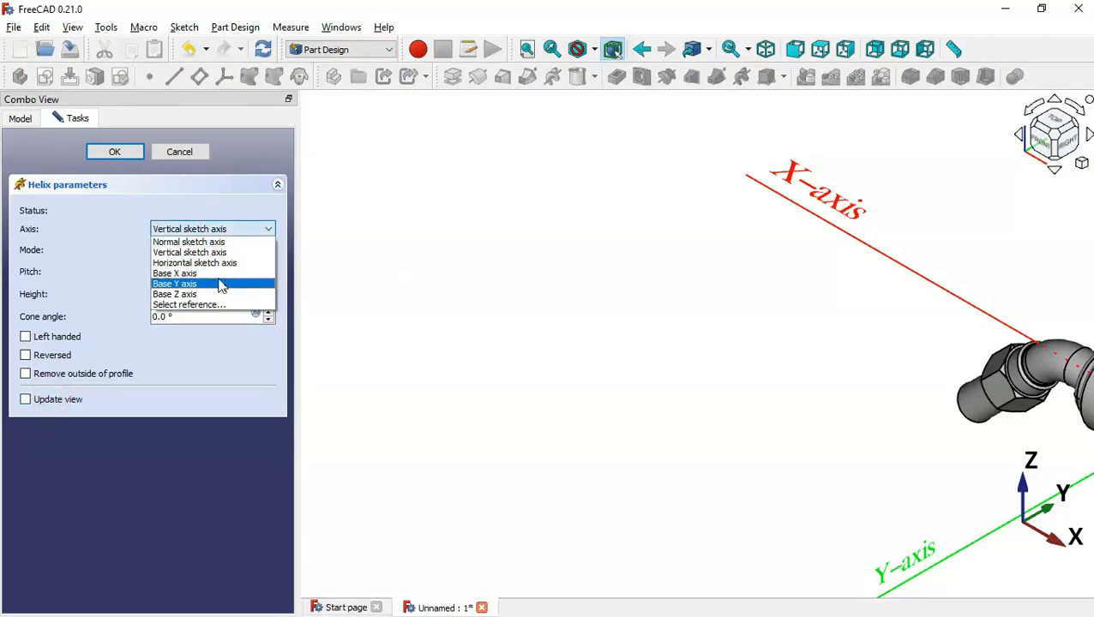
{"action": "left_click", "coordinate": [221, 273]}
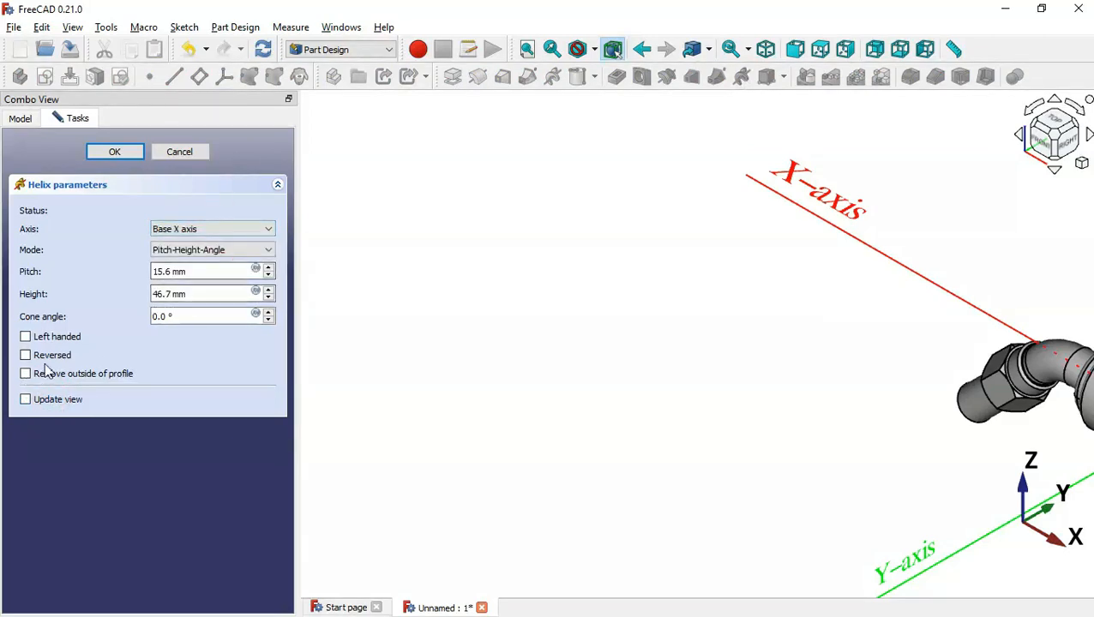
{"action": "left_click", "coordinate": [59, 359]}
{"action": "left_click", "coordinate": [58, 335]}
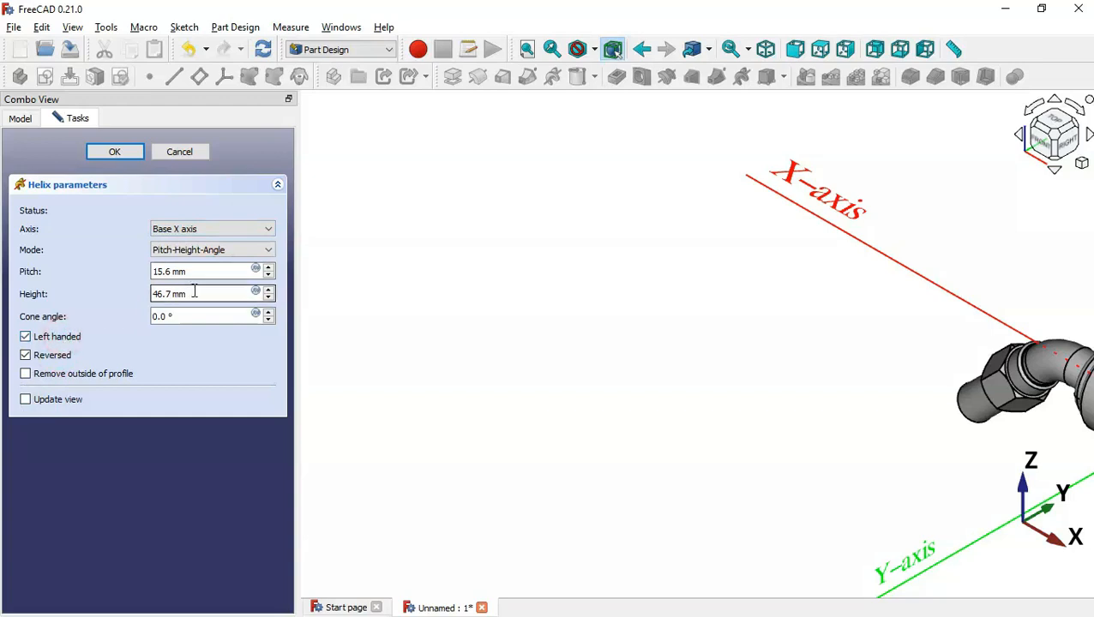
Set pitch 200 and height 28, apply the crossing cut, and compare with the drawing
{"action": "triple_click", "coordinate": [216, 271]}
{"action": "type", "text": "20"}
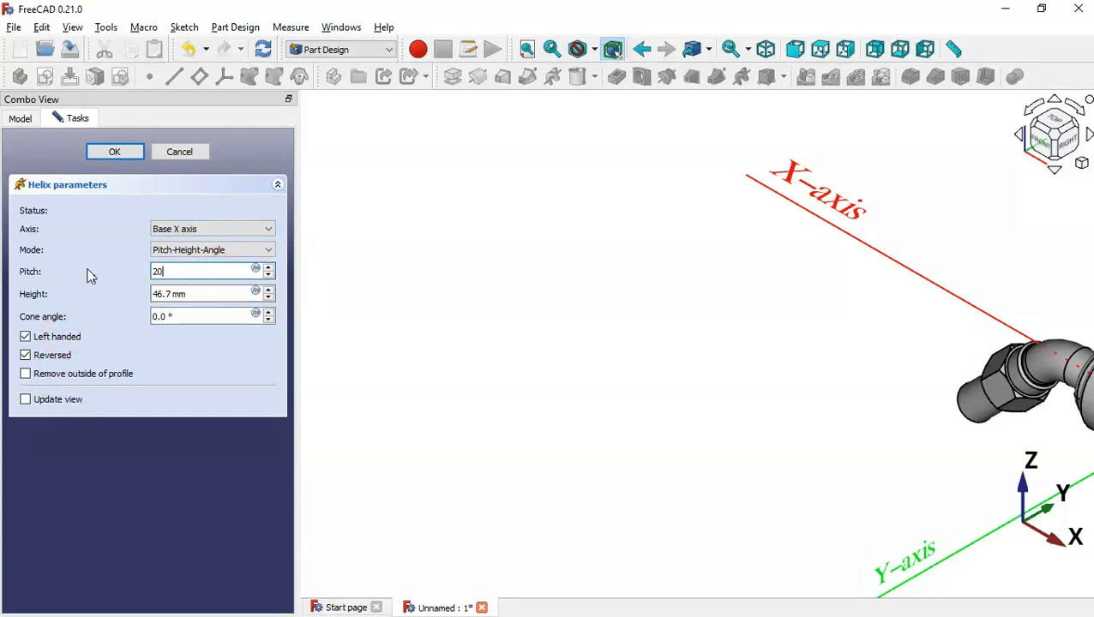
{"action": "type", "text": "0"}
{"action": "triple_click", "coordinate": [205, 294]}
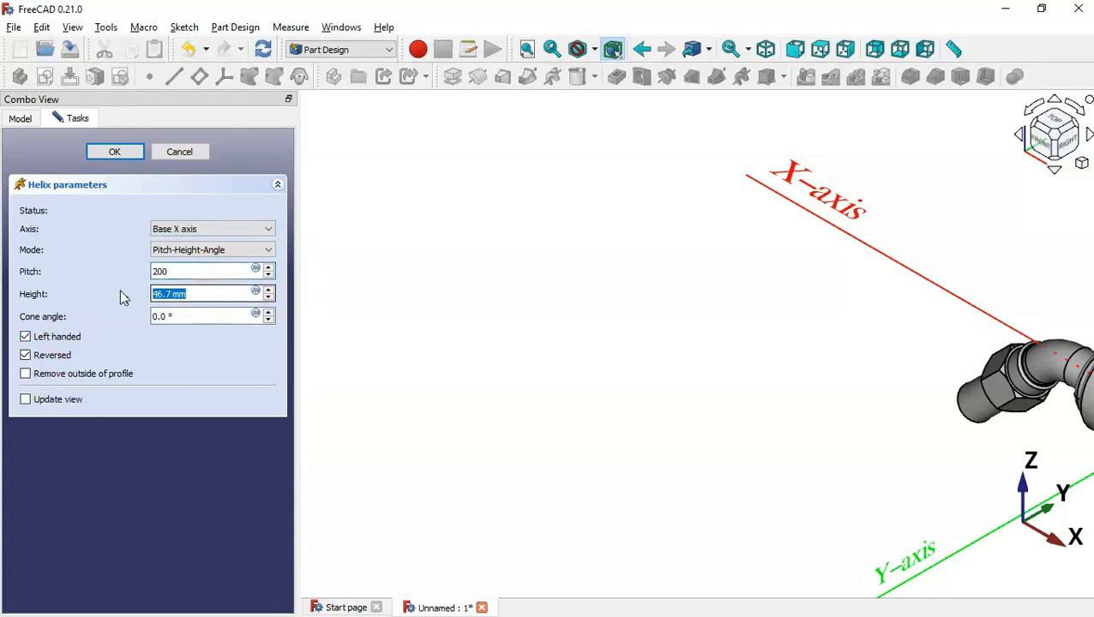
{"action": "type", "text": "28"}
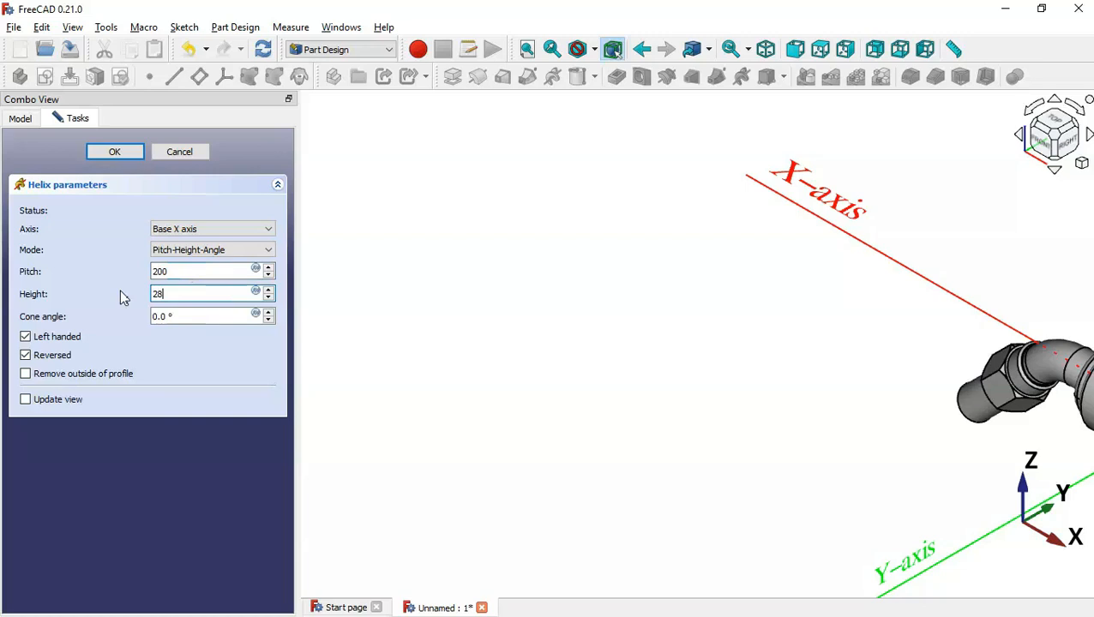
{"action": "left_click", "coordinate": [120, 157]}
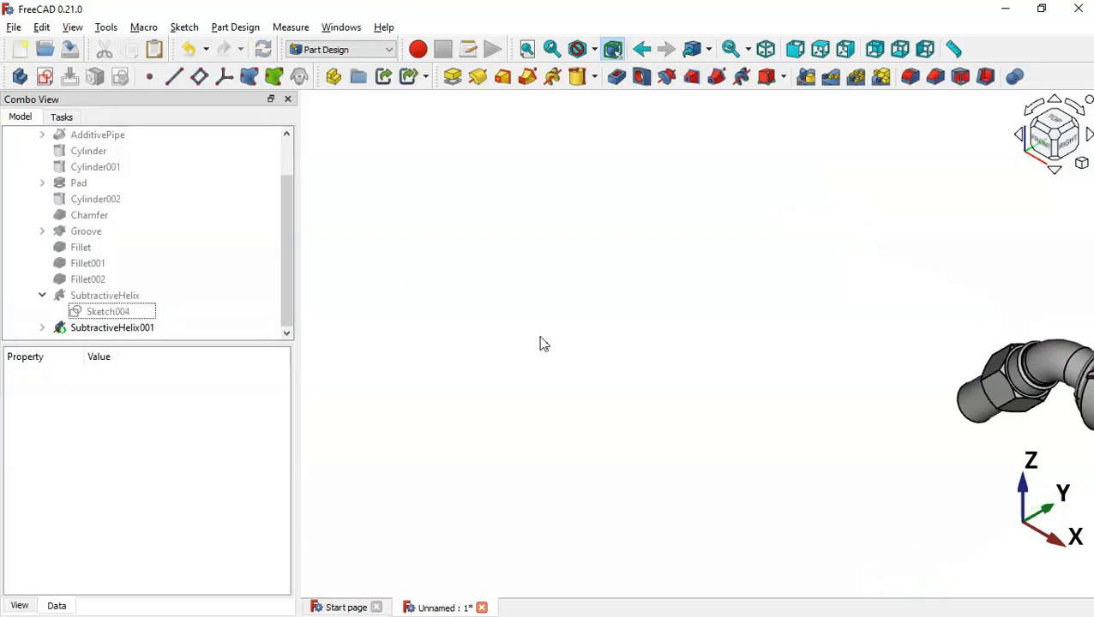
{"action": "scroll", "coordinate": [444, 267], "scroll_direction": "down", "scroll_amount": 4}
{"action": "scroll", "coordinate": [811, 314], "scroll_direction": "up", "scroll_amount": 5}
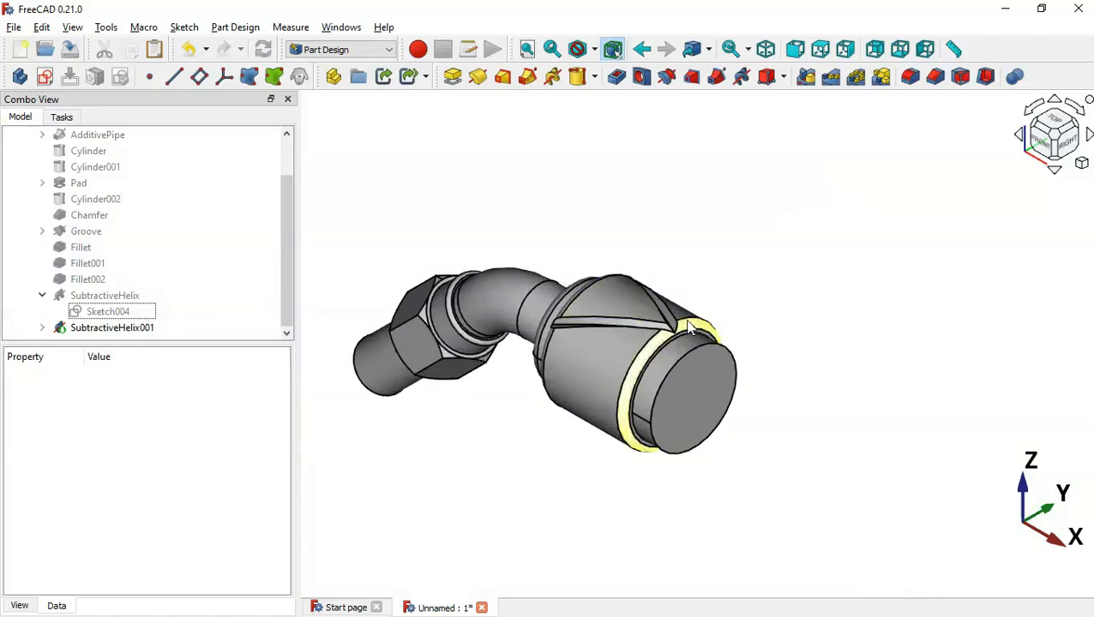
{"action": "middle_click_drag", "start_coordinate": [676, 272], "coordinate": [659, 364]}
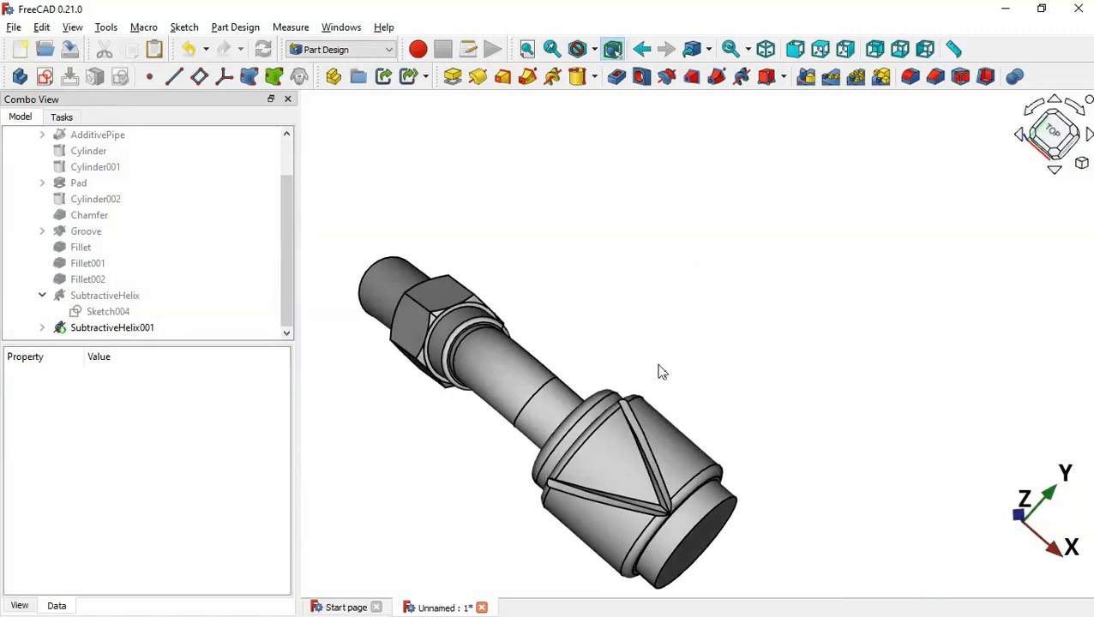
{"action": "key", "text": "alt+Tab"}
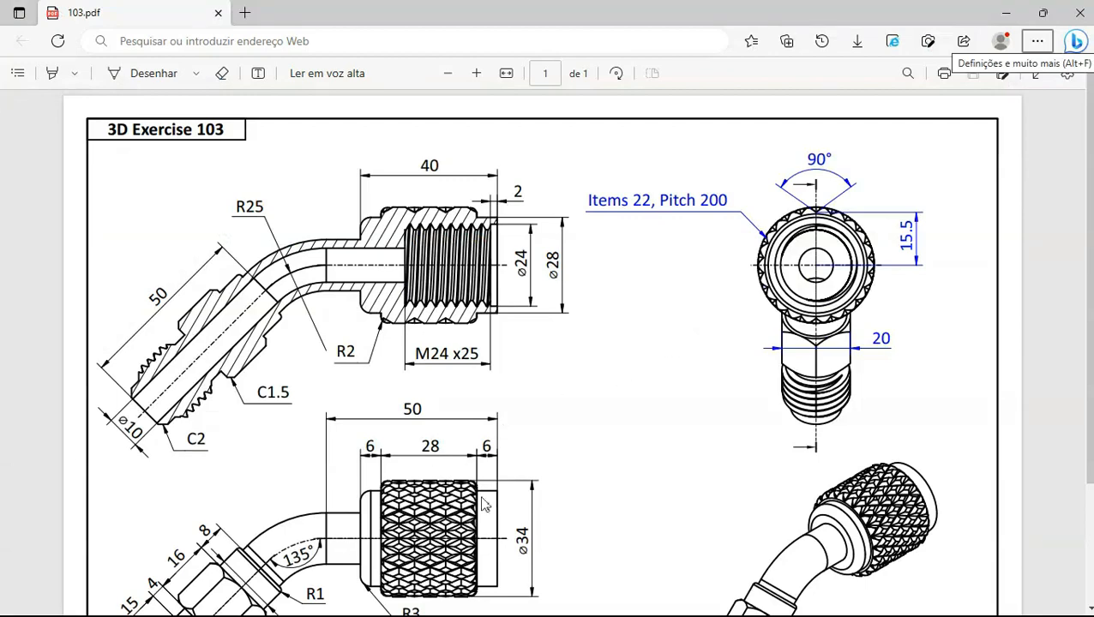
{"action": "key", "text": "alt+Tab"}
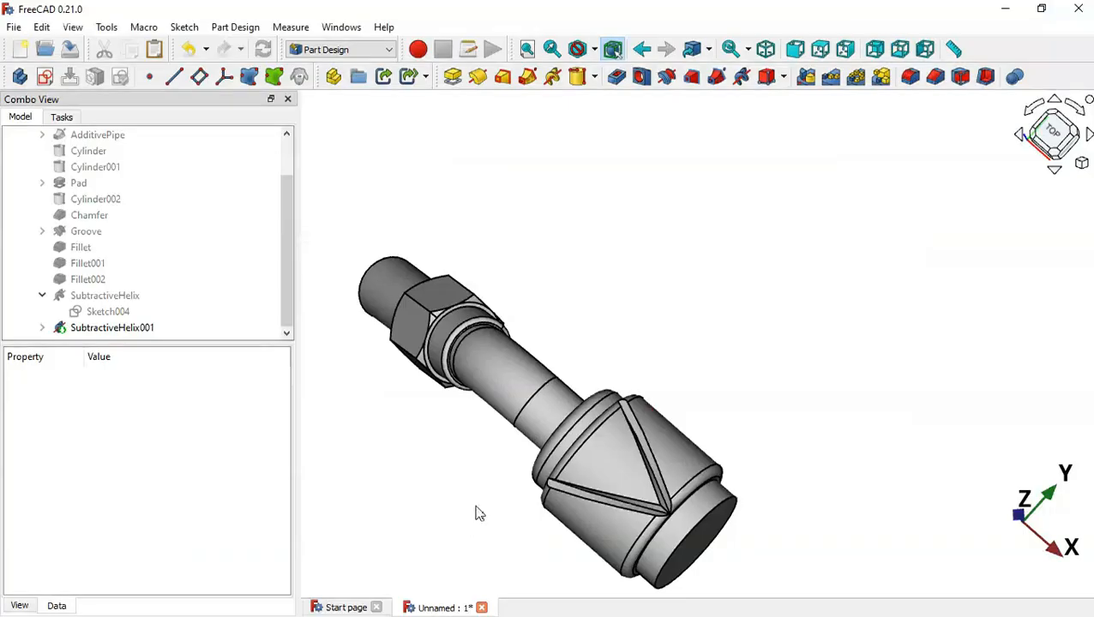
{"action": "left_click", "coordinate": [646, 281]}
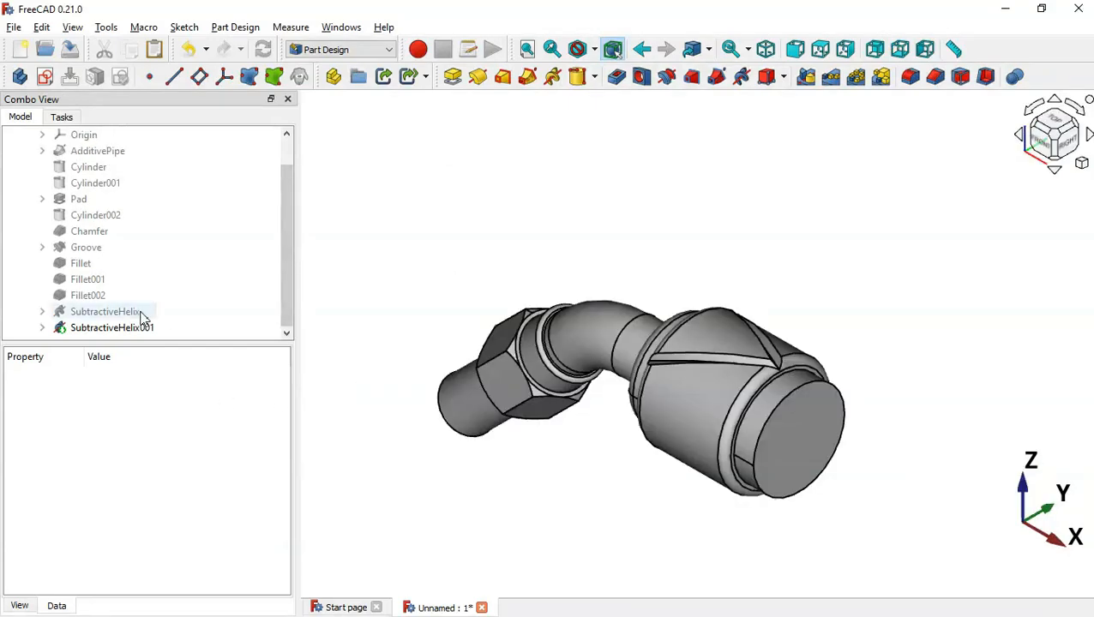
Create a polar pattern of both helical cuts about the Base X axis
{"action": "left_click", "coordinate": [141, 314]}
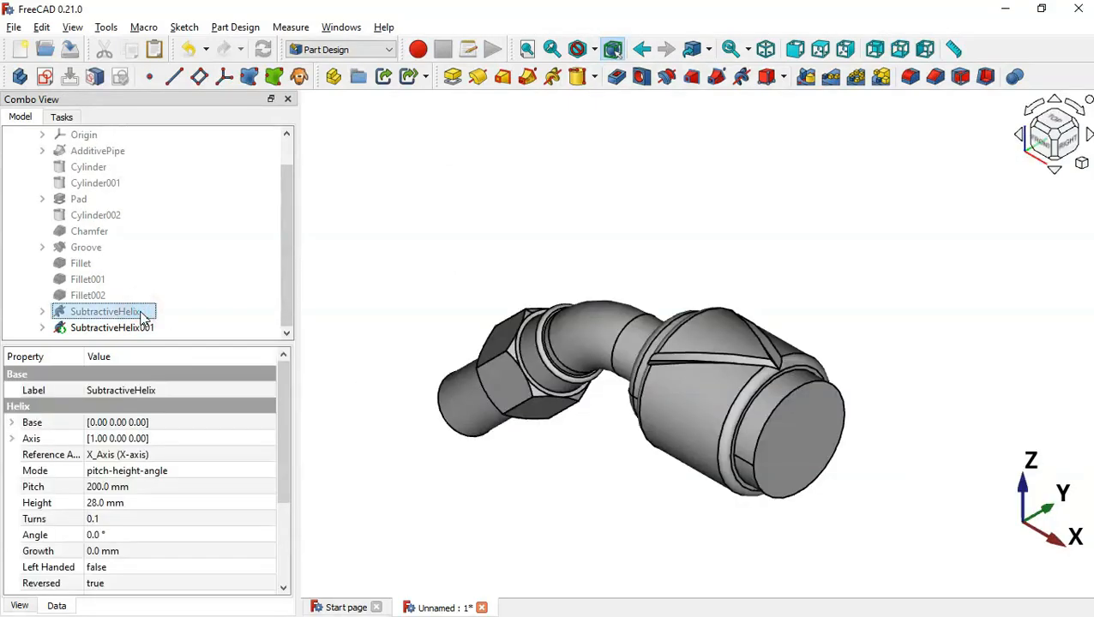
{"action": "left_click", "coordinate": [144, 329], "text": "ctrl"}
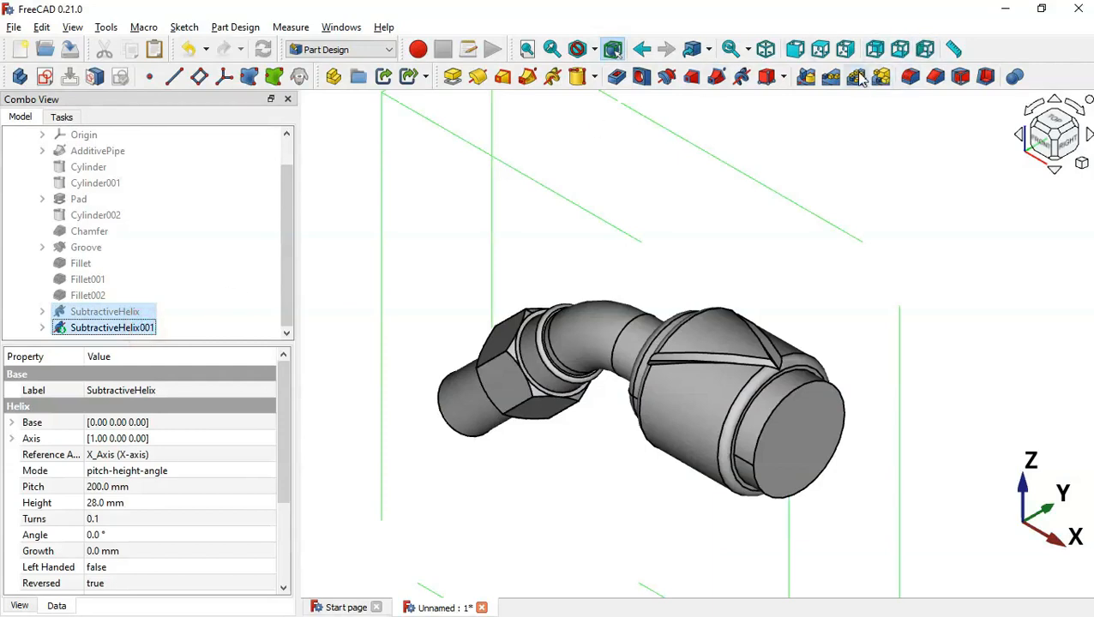
{"action": "left_click", "coordinate": [856, 77]}
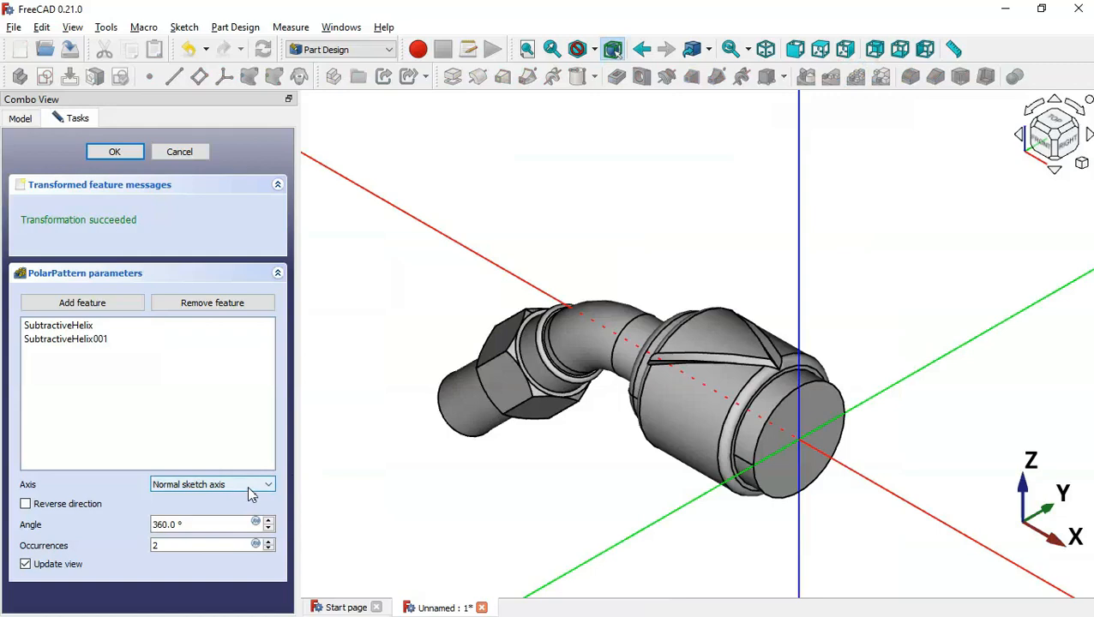
{"action": "left_click", "coordinate": [249, 494]}
{"action": "left_click", "coordinate": [197, 527]}
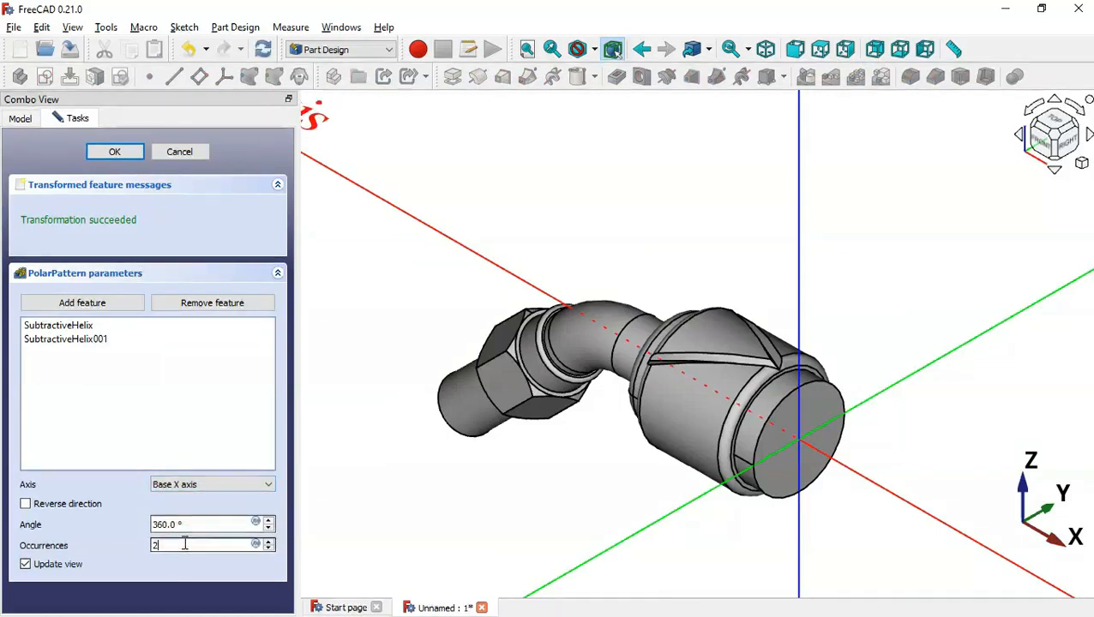
Set 22 occurrences over 360°, confirm the pattern, and check it against the drawing PDF
{"action": "key", "text": "alt+Tab"}
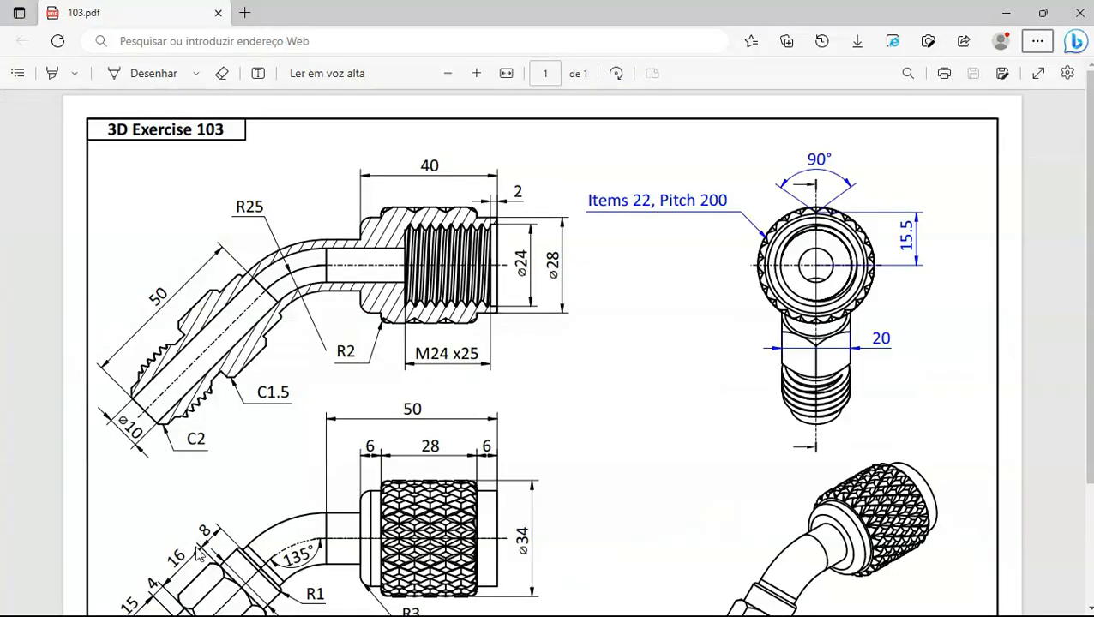
{"action": "key", "text": "alt+Tab"}
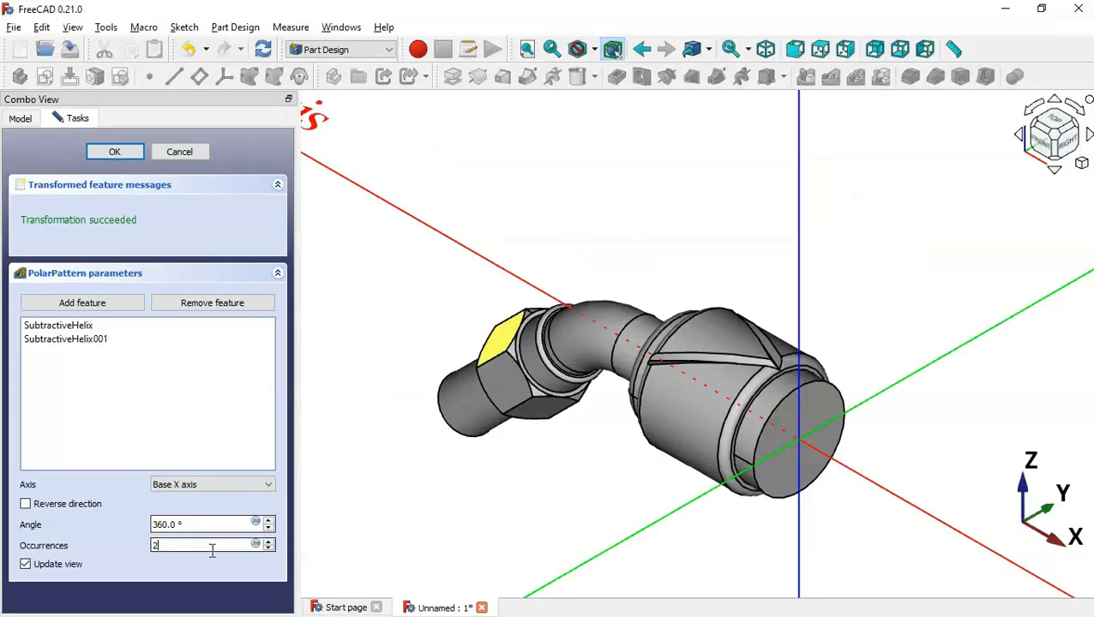
{"action": "type", "text": "2"}
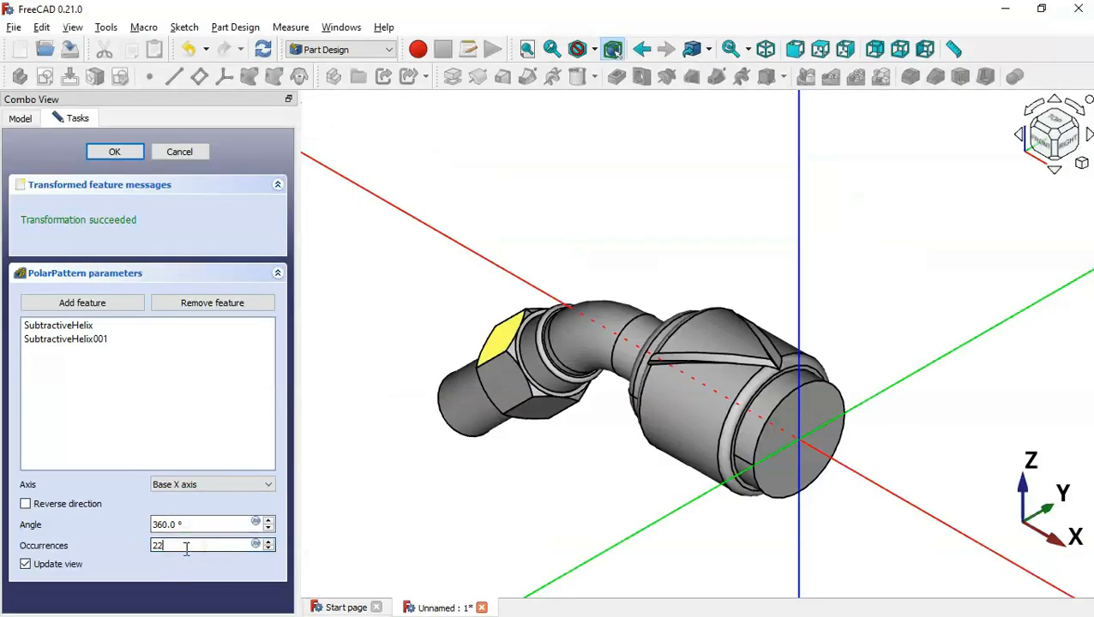
{"action": "left_click", "coordinate": [426, 485]}
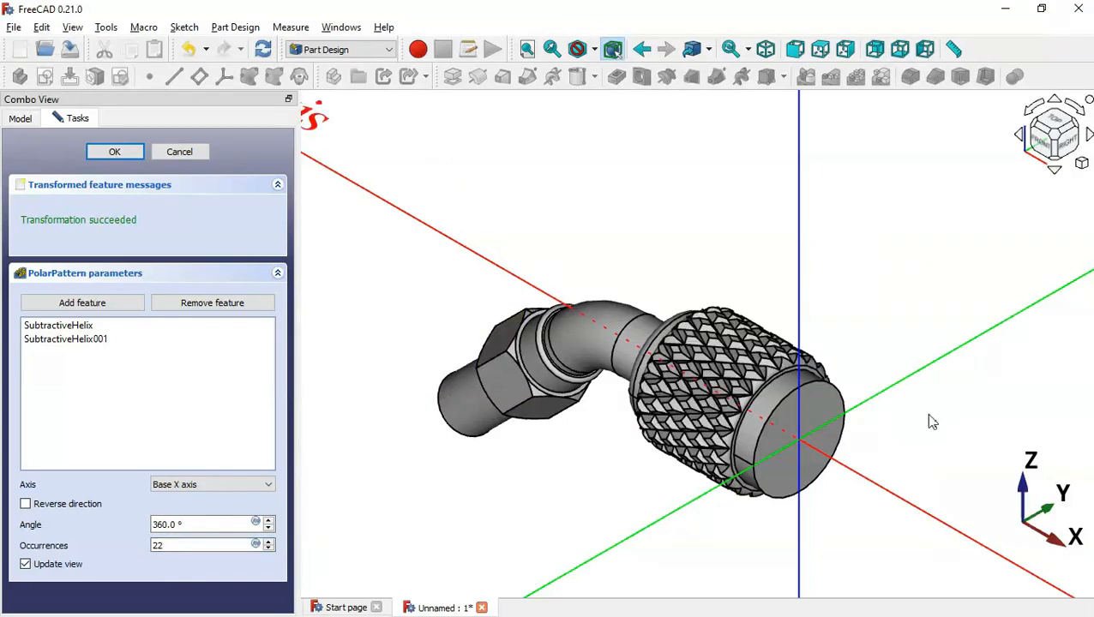
{"action": "left_click_drag", "start_coordinate": [964, 433], "coordinate": [991, 464]}
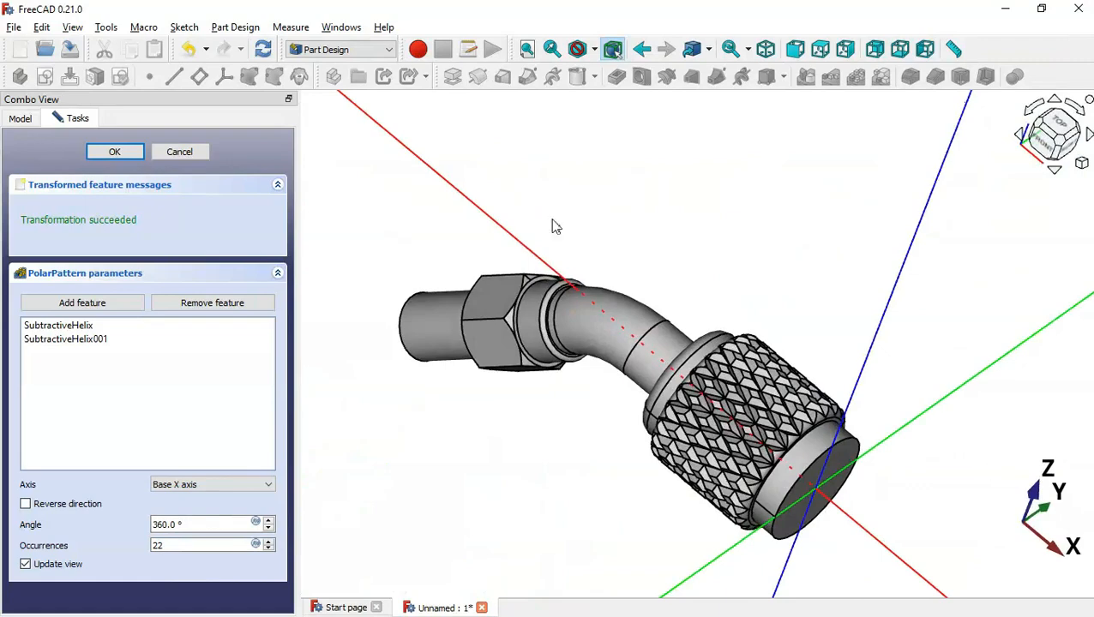
{"action": "left_click", "coordinate": [127, 155]}
{"action": "left_click_drag", "start_coordinate": [518, 211], "coordinate": [643, 258]}
{"action": "left_click", "coordinate": [618, 418]}
{"action": "key", "text": "alt+Tab"}
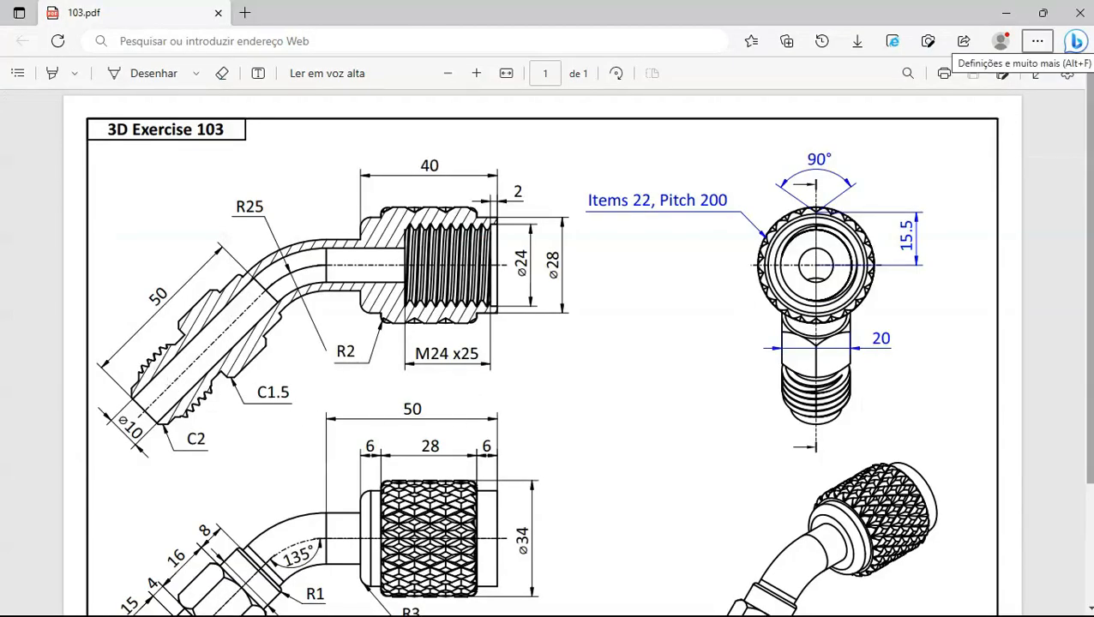
{"action": "scroll", "coordinate": [412, 456], "scroll_direction": "down", "scroll_amount": 3}
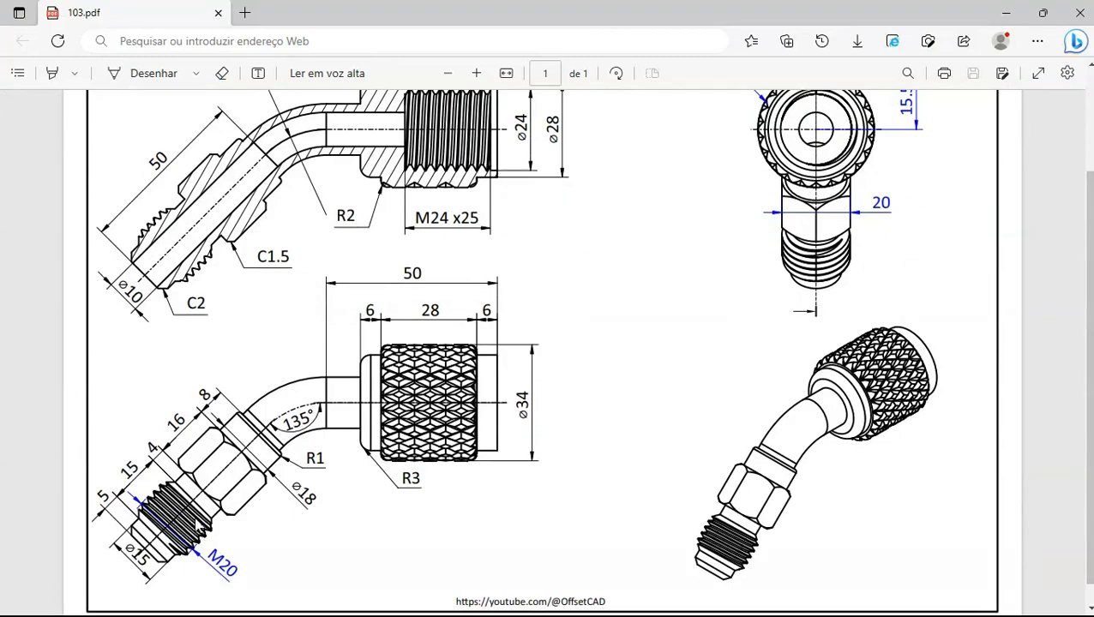
{"action": "key", "text": "alt+Tab"}
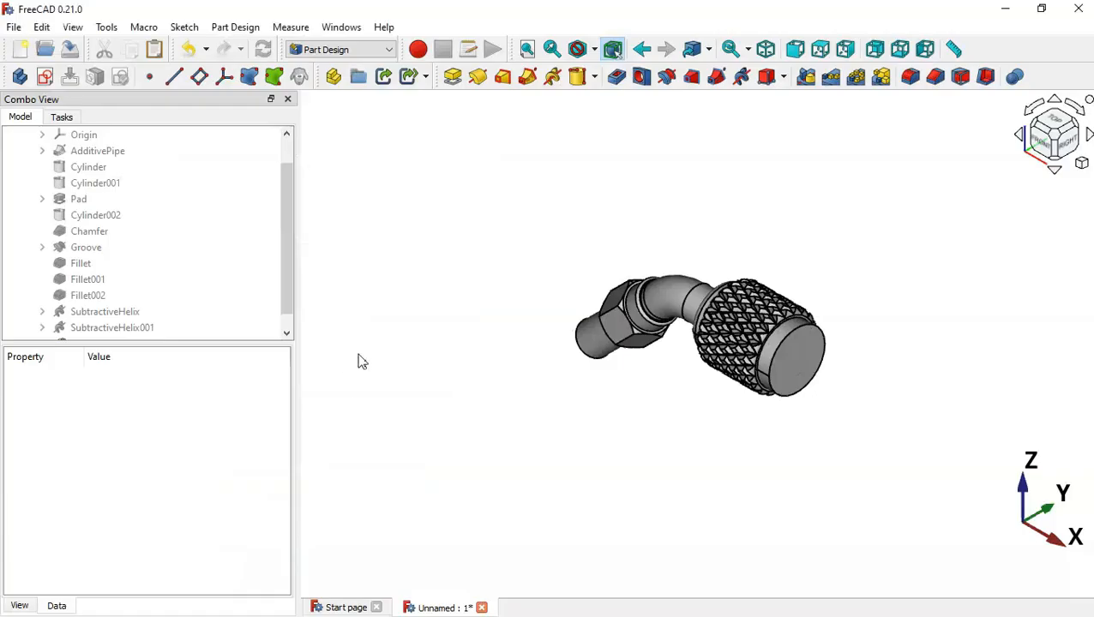
Switch to the Fasteners workbench and orbit to the sleeve's end where the M6x20 rod sits
{"action": "left_click", "coordinate": [373, 50]}
{"action": "left_click", "coordinate": [343, 118]}
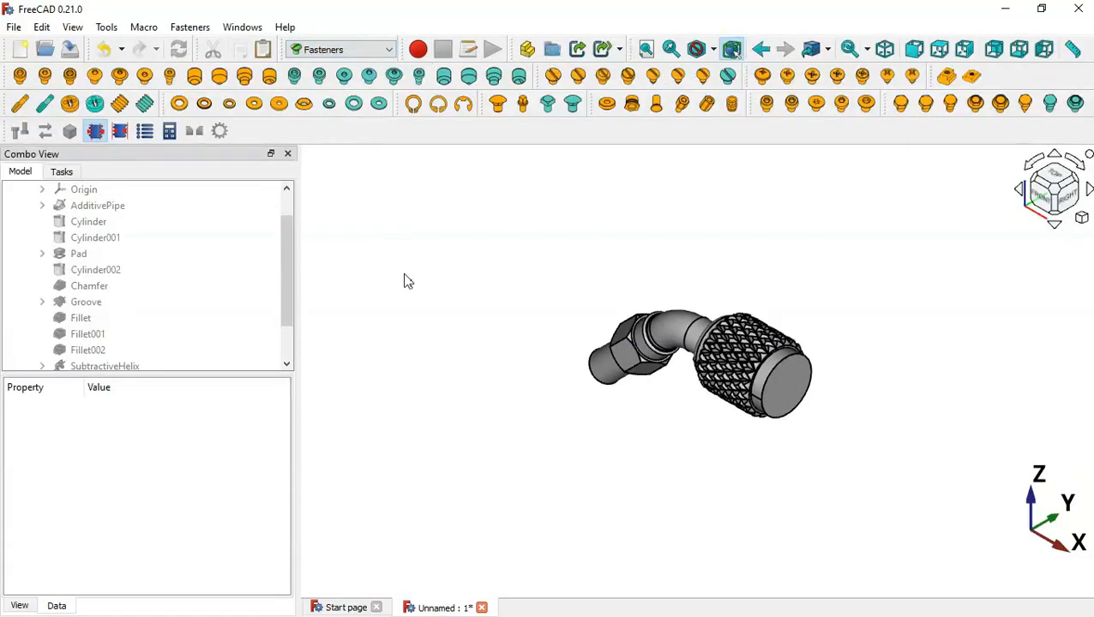
{"action": "middle_click_drag", "start_coordinate": [492, 398], "coordinate": [665, 417]}
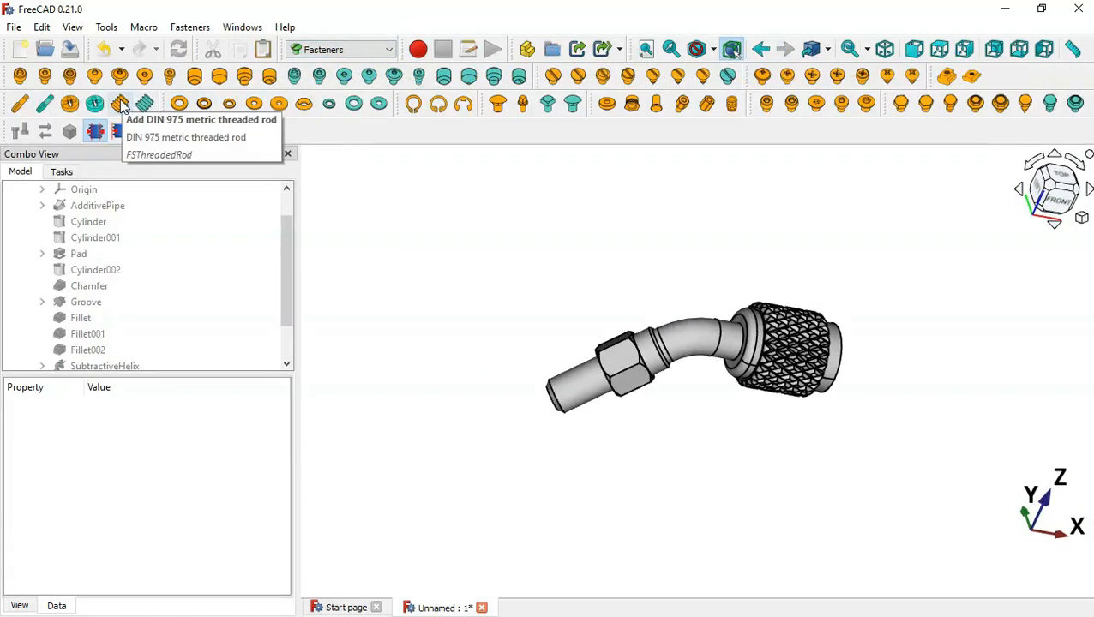
{"action": "middle_click_drag", "start_coordinate": [956, 486], "coordinate": [710, 375]}
{"action": "scroll", "coordinate": [716, 360], "scroll_direction": "up", "scroll_amount": 3}
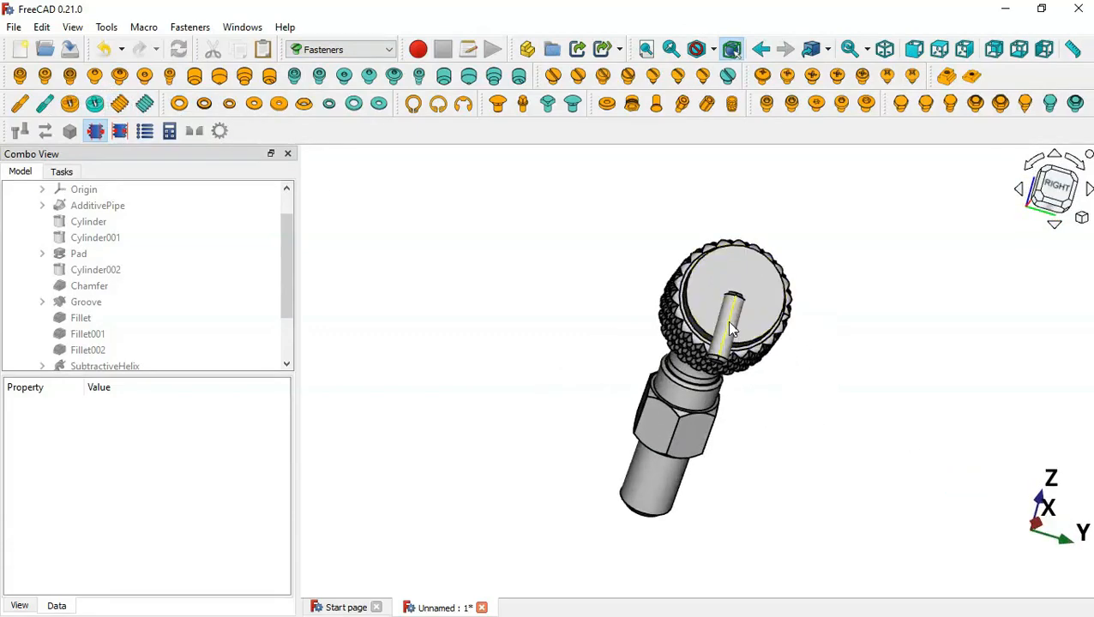
{"action": "middle_click_drag", "start_coordinate": [565, 260], "coordinate": [670, 320]}
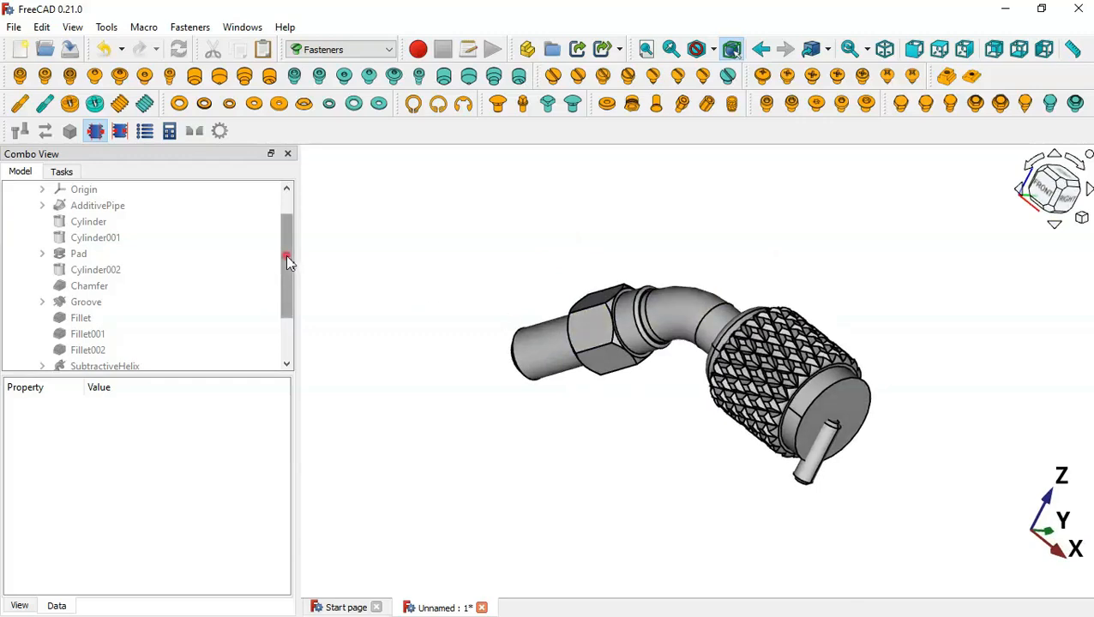
{"action": "left_click_drag", "start_coordinate": [286, 255], "coordinate": [290, 340]}
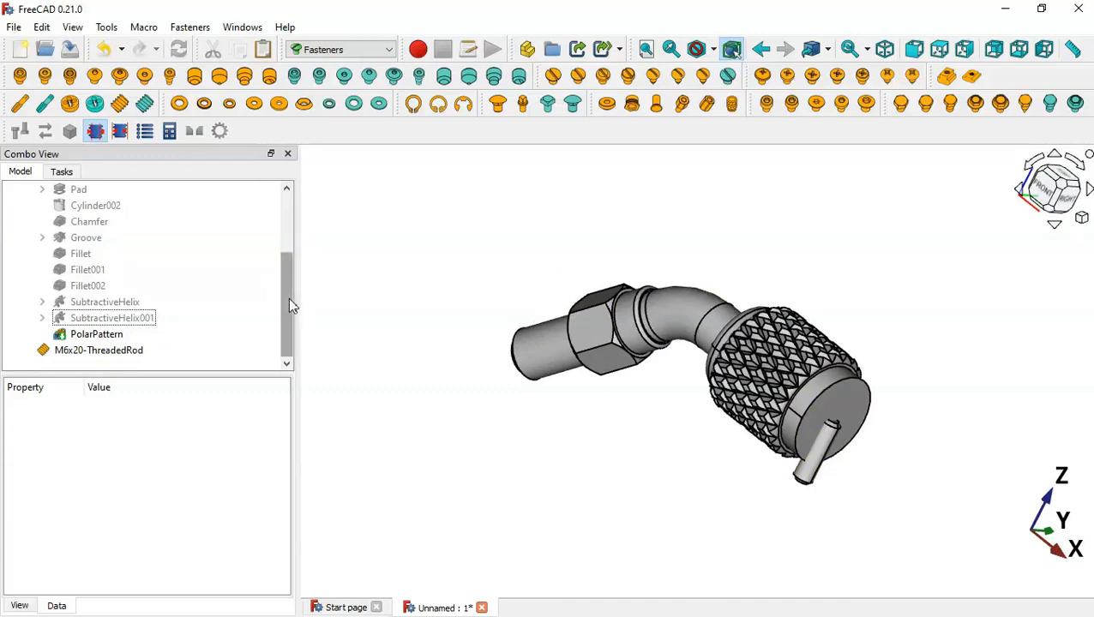
{"action": "left_click_drag", "start_coordinate": [288, 297], "coordinate": [279, 215]}
Select M6x20-ThreadedRod and change its diameter property to M20
{"action": "left_click", "coordinate": [26, 209]}
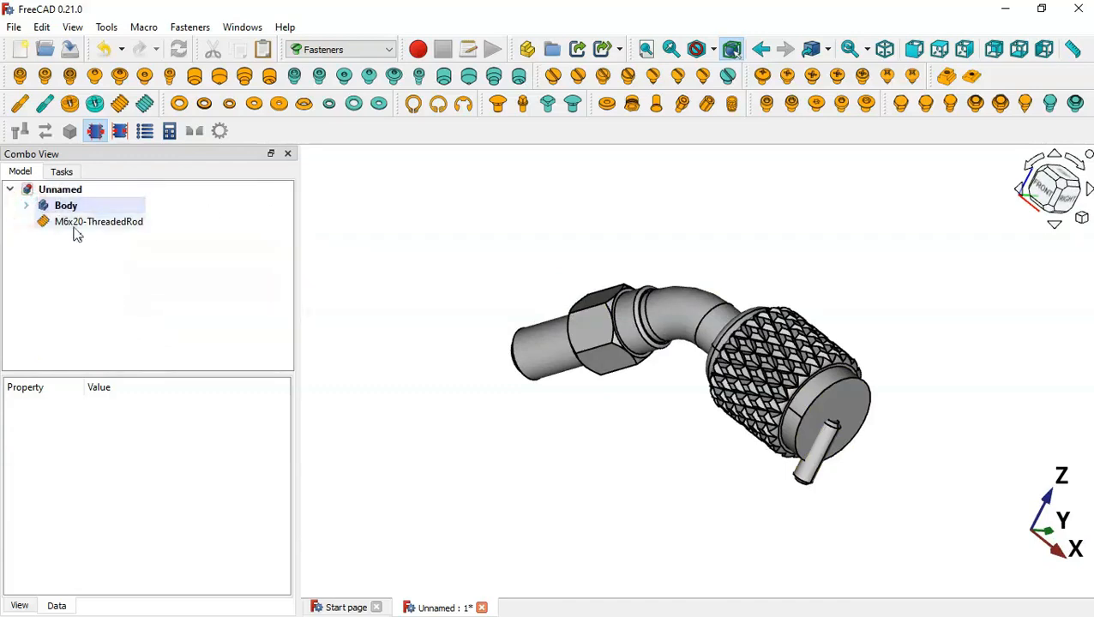
{"action": "left_click", "coordinate": [94, 224]}
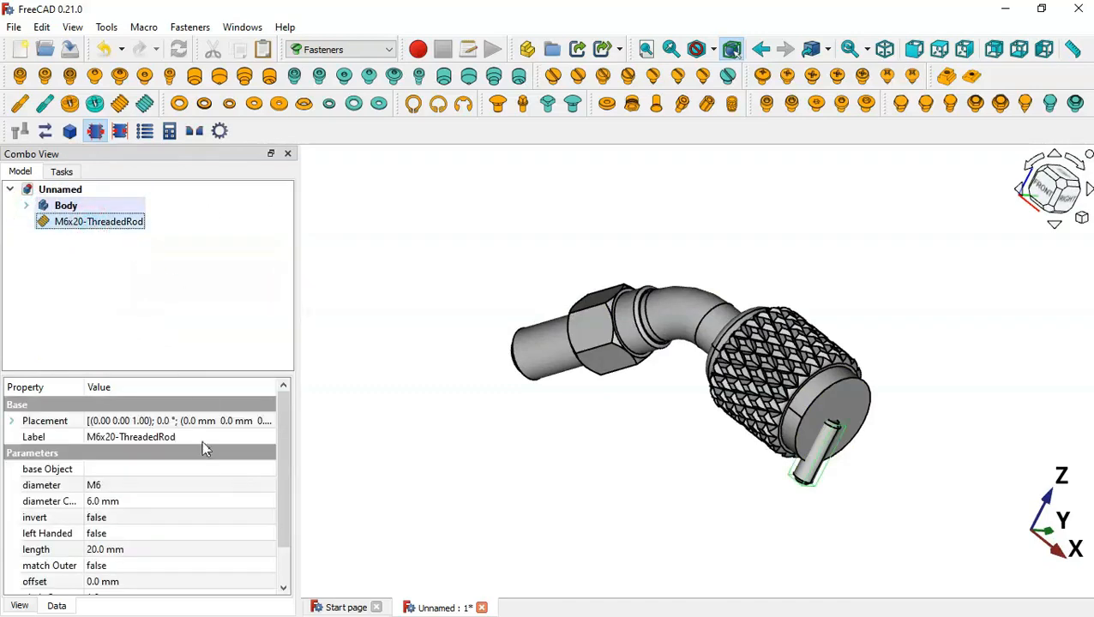
{"action": "left_click", "coordinate": [240, 486]}
{"action": "left_click", "coordinate": [241, 487]}
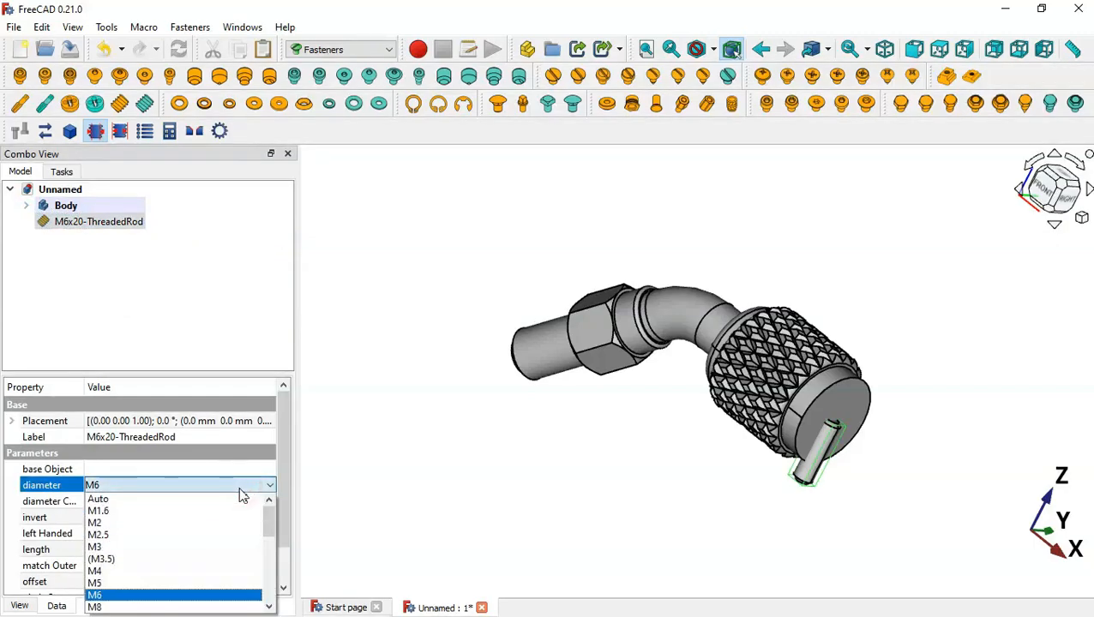
{"action": "key", "text": "alt+Tab"}
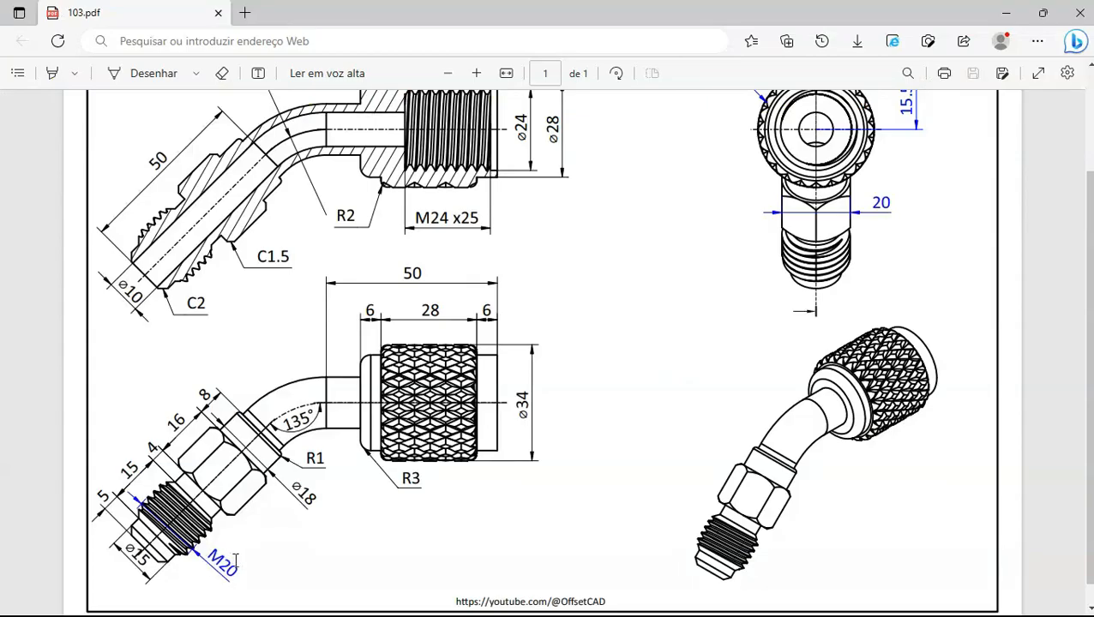
{"action": "key", "text": "alt+Tab"}
{"action": "left_click", "coordinate": [184, 485]}
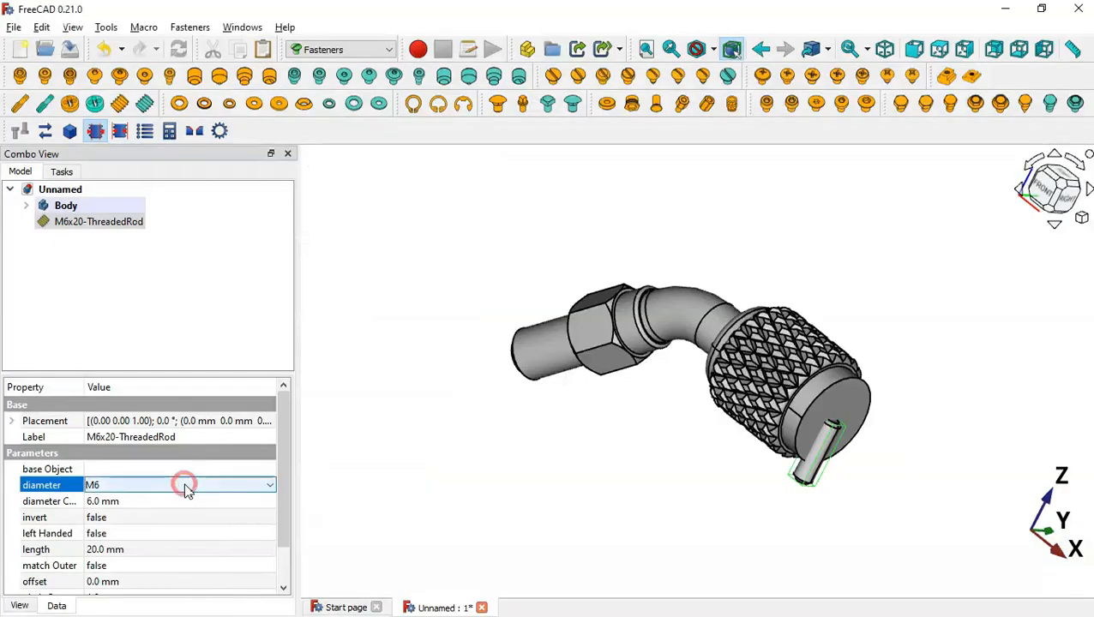
{"action": "left_click", "coordinate": [184, 485]}
{"action": "key", "text": "Down"}
{"action": "key", "text": "Down"}
{"action": "key", "text": "Down"}
{"action": "key", "text": "Down"}
{"action": "key", "text": "Down"}
{"action": "key", "text": "Down"}
{"action": "key", "text": "Down"}
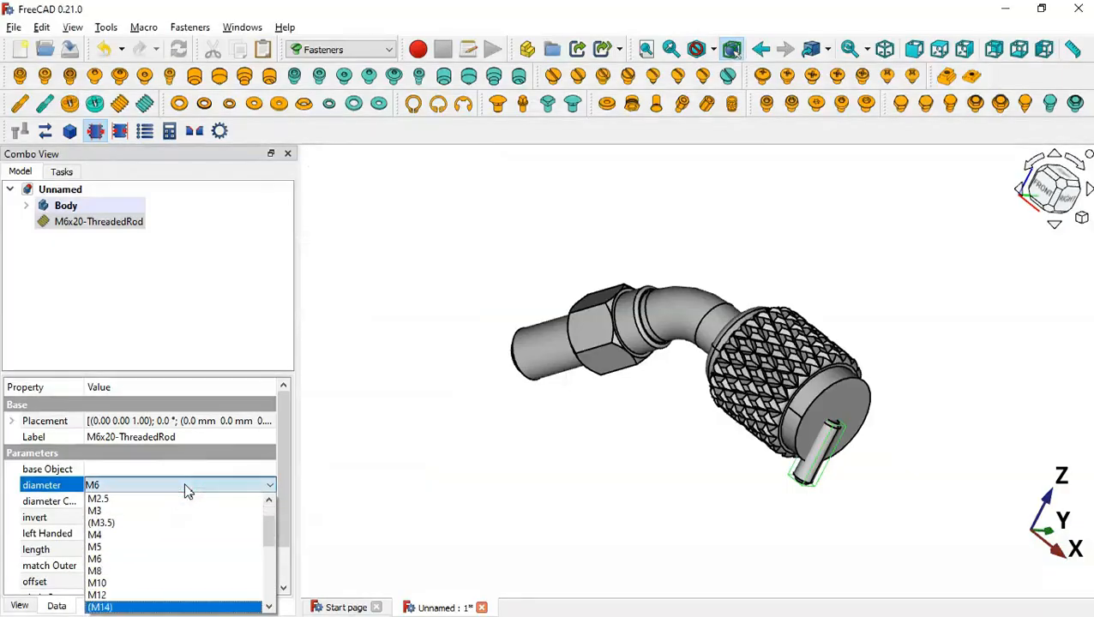
{"action": "key", "text": "Return"}
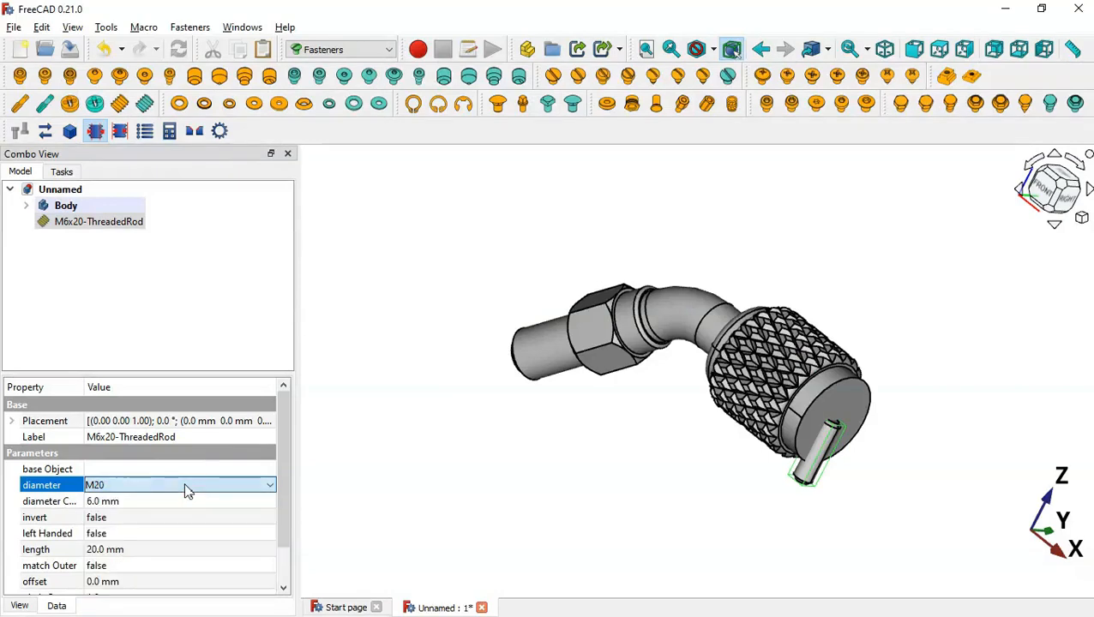
Set the rod's length property to 15 mm and inspect the shortened rod
{"action": "left_click", "coordinate": [213, 549]}
{"action": "key", "text": "alt+Tab"}
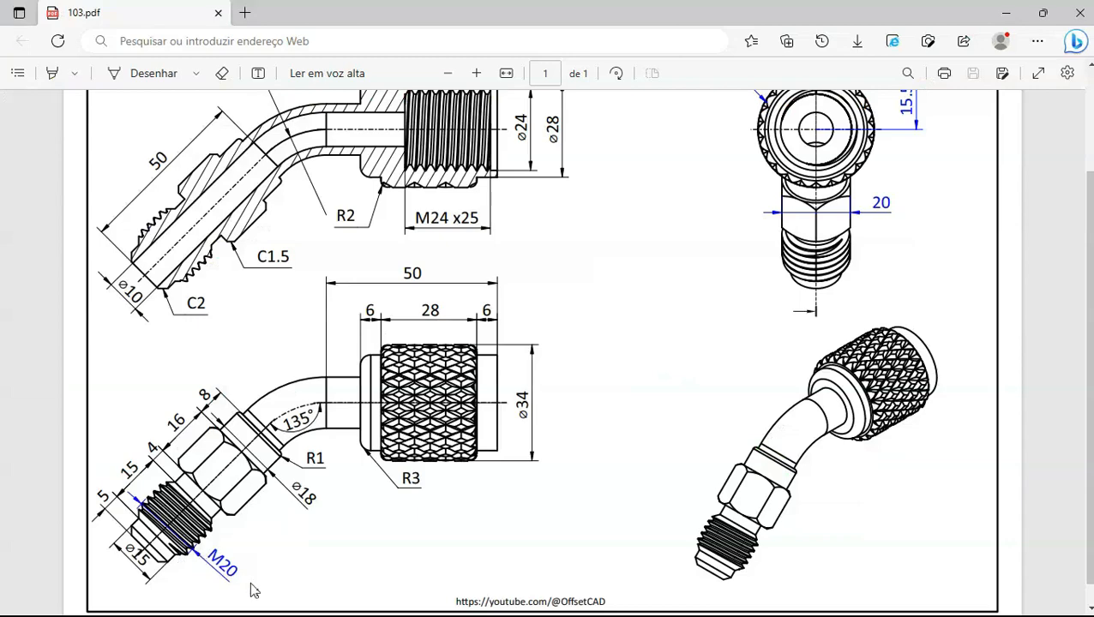
{"action": "key", "text": "alt+Tab"}
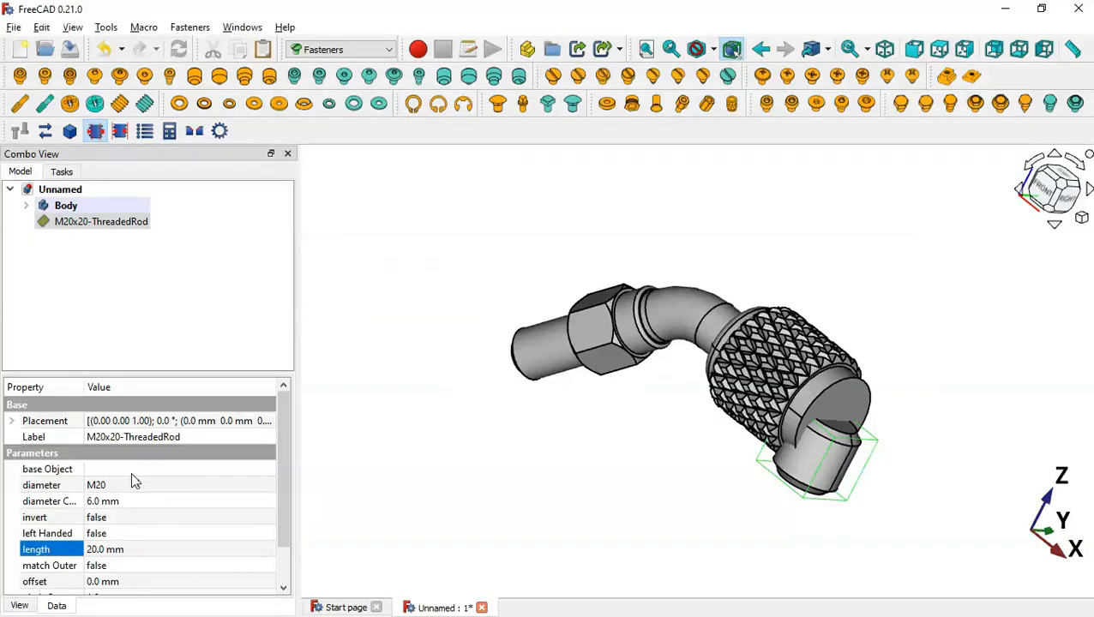
{"action": "left_click", "coordinate": [191, 548]}
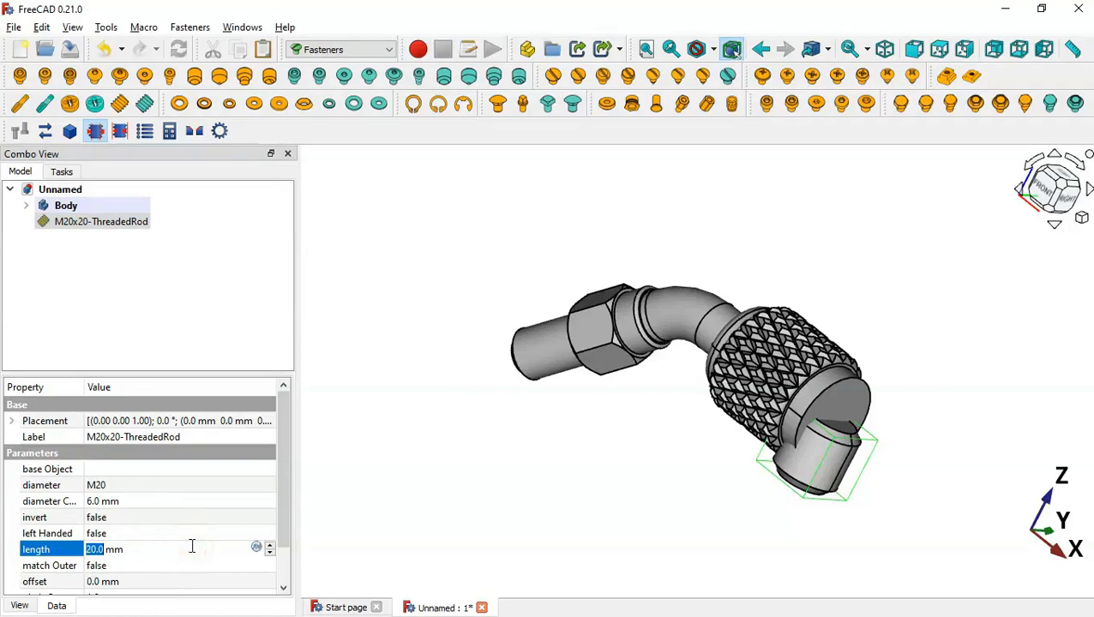
{"action": "type", "text": "15"}
{"action": "key", "text": "Return"}
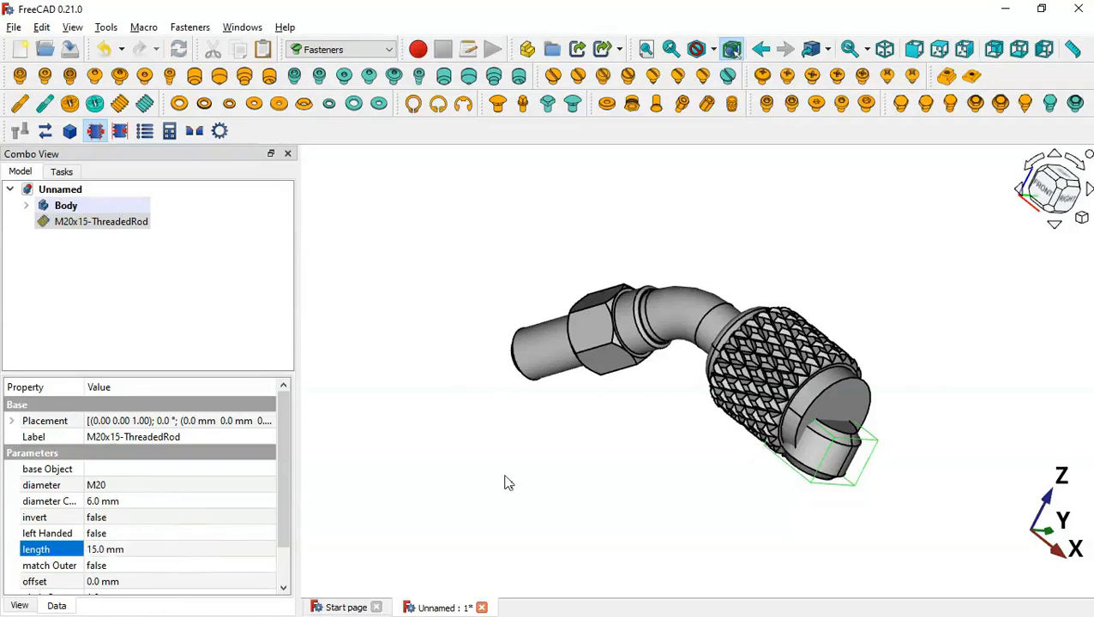
{"action": "left_click", "coordinate": [505, 482]}
{"action": "left_click_drag", "start_coordinate": [755, 501], "coordinate": [869, 469]}
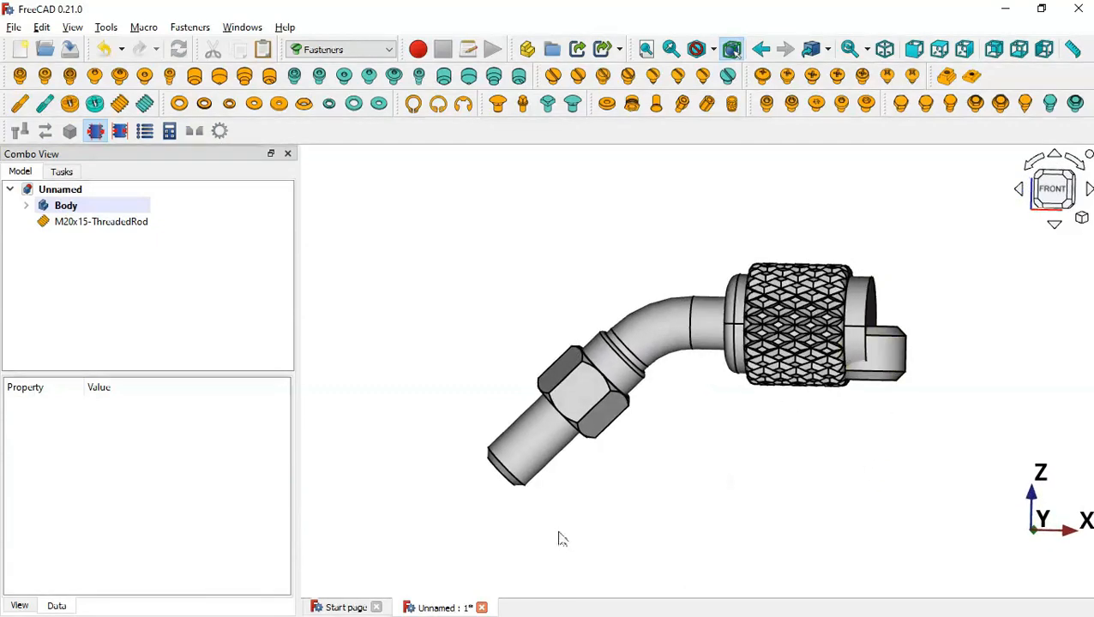
Switch to the Draft workbench, hide the grid, and select M20x15-ThreadedRod
{"action": "left_click", "coordinate": [432, 243]}
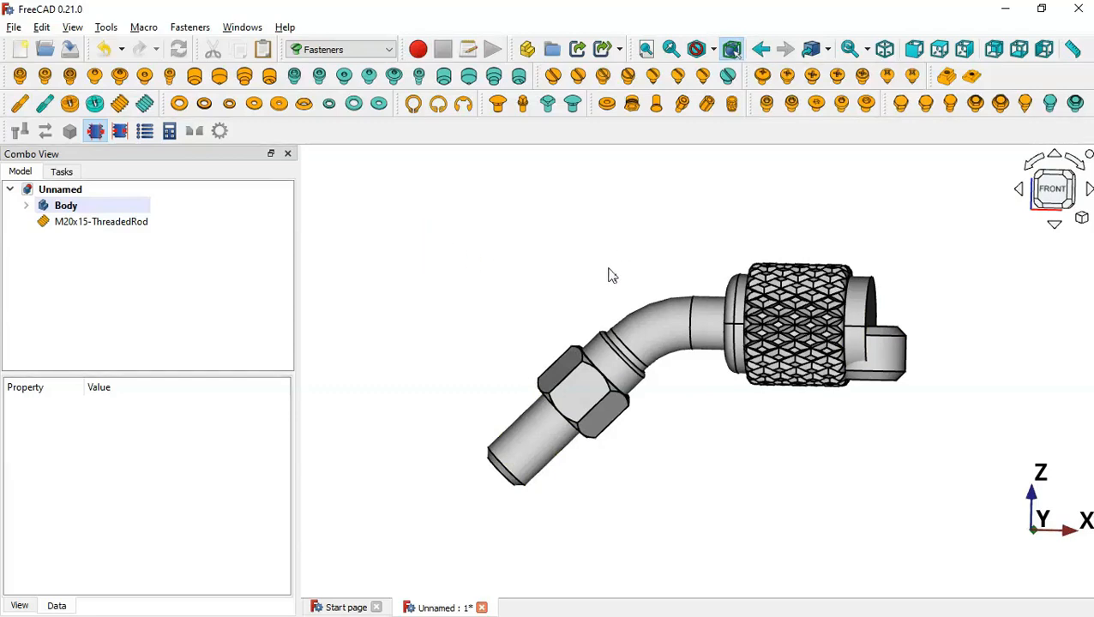
{"action": "left_click", "coordinate": [488, 253]}
{"action": "left_click", "coordinate": [342, 51]}
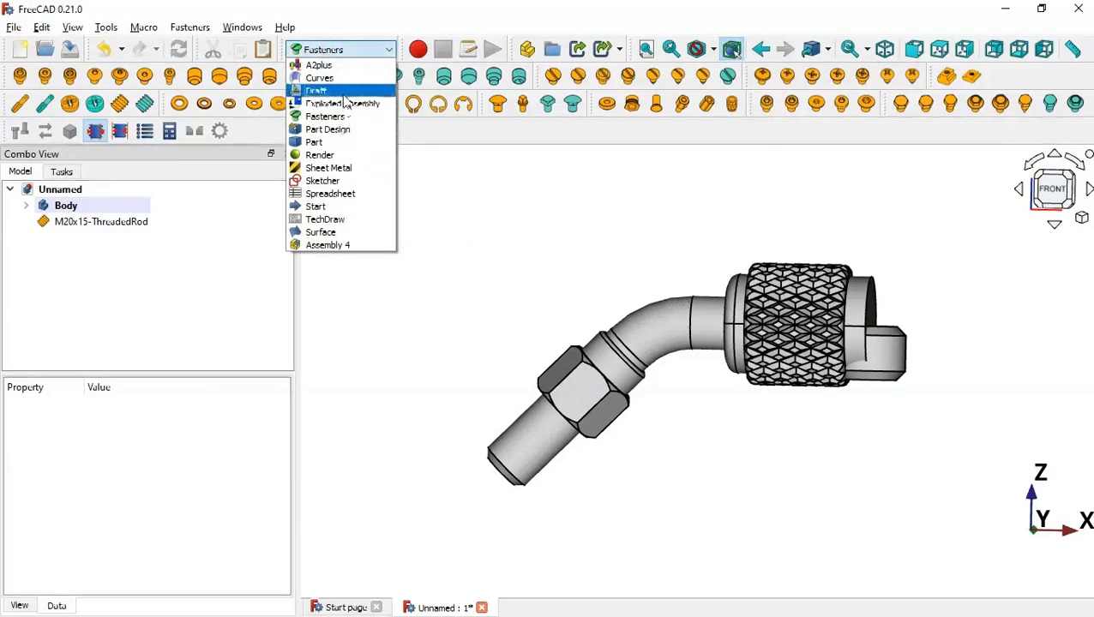
{"action": "left_click", "coordinate": [342, 92]}
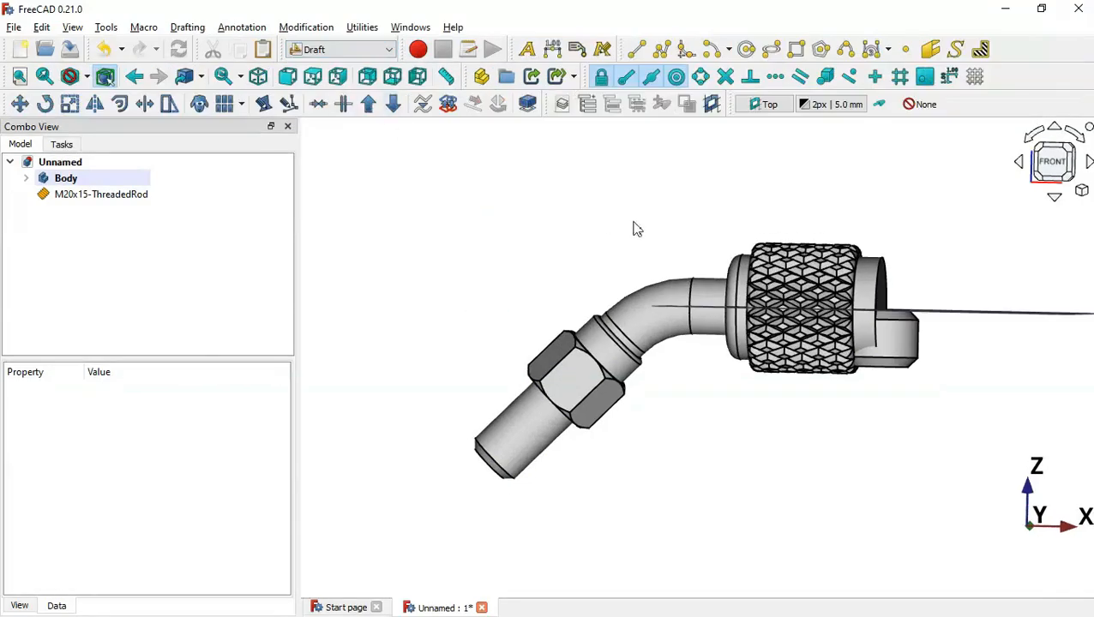
{"action": "middle_click_drag", "start_coordinate": [634, 222], "coordinate": [691, 276]}
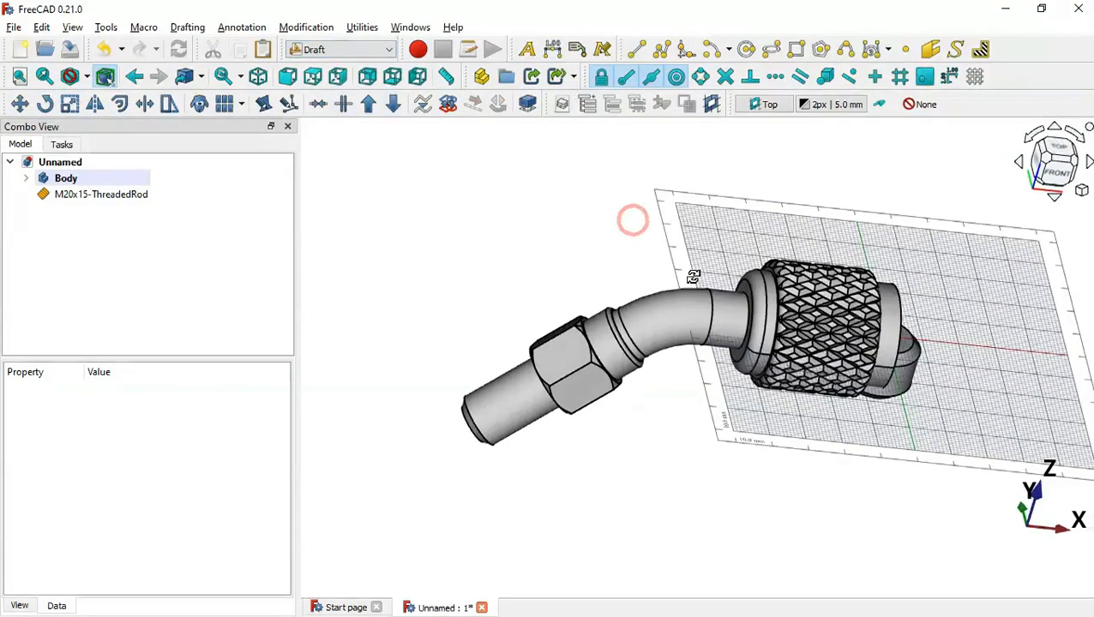
{"action": "left_click", "coordinate": [975, 77]}
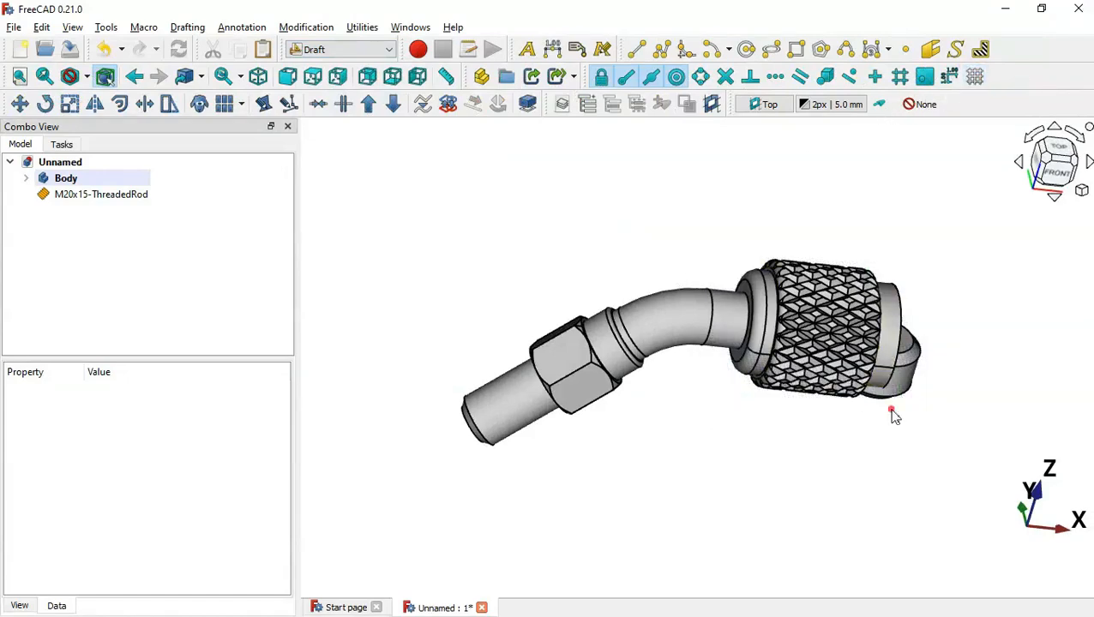
{"action": "middle_click_drag", "start_coordinate": [892, 410], "coordinate": [881, 403]}
{"action": "left_click", "coordinate": [94, 195]}
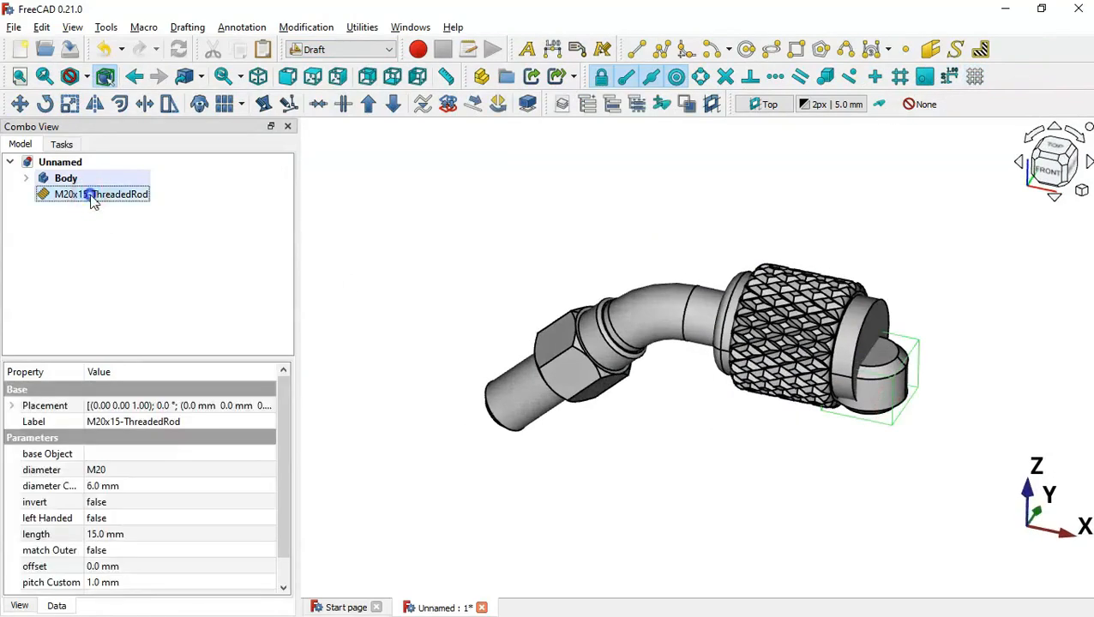
Drag the M20x15 threaded rod with Transform so it stands clear, right of the knurled nut
{"action": "right_click", "coordinate": [94, 198]}
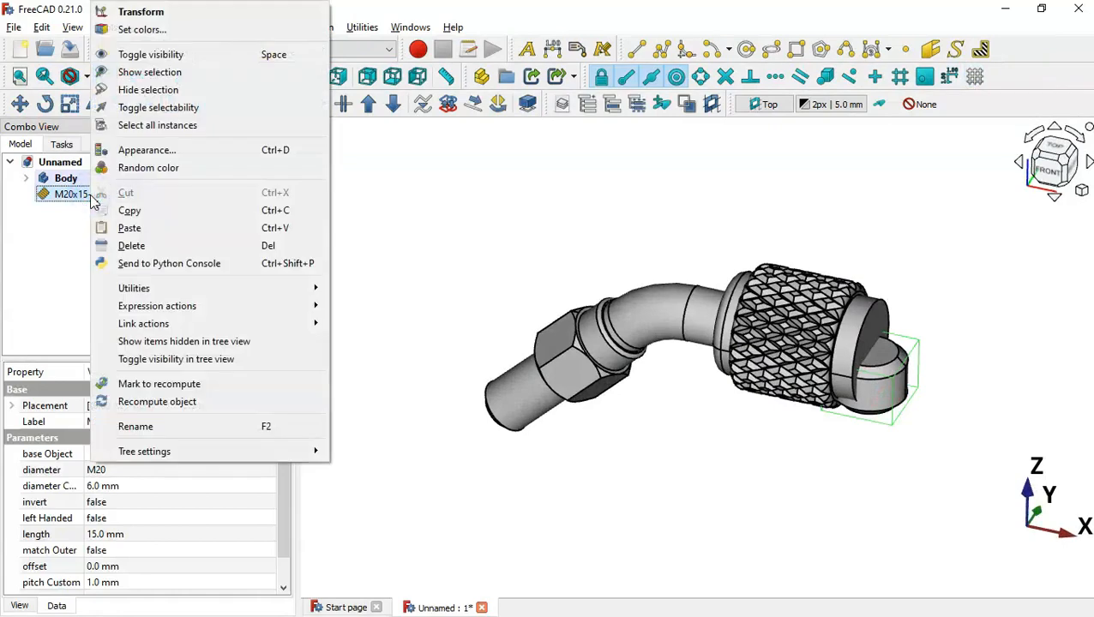
{"action": "left_click", "coordinate": [284, 13]}
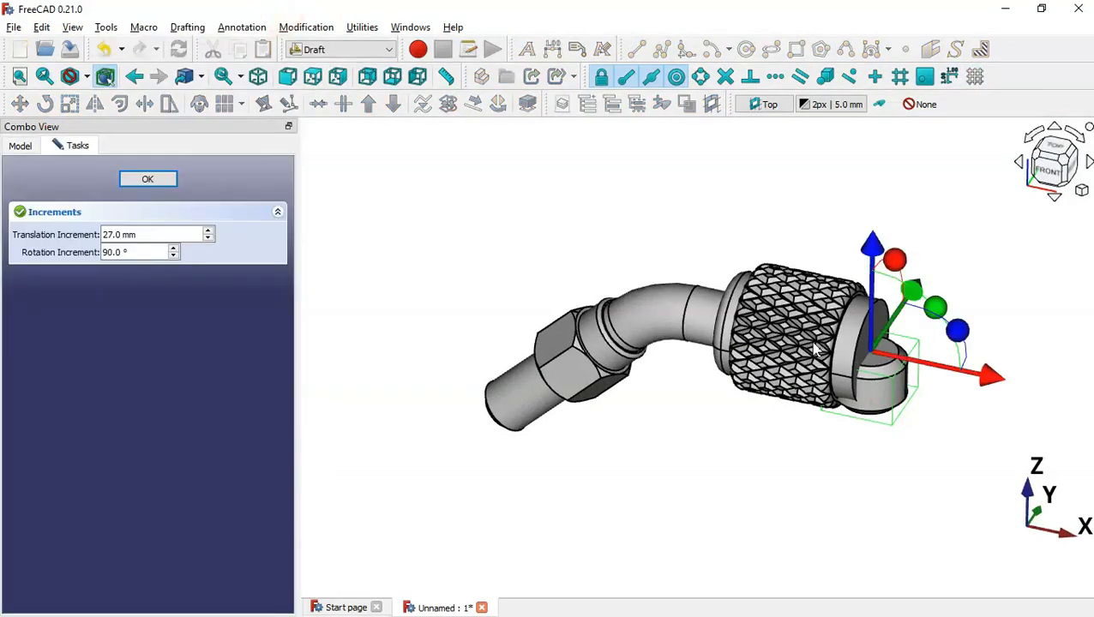
{"action": "middle_click_drag", "start_coordinate": [649, 444], "coordinate": [843, 314]}
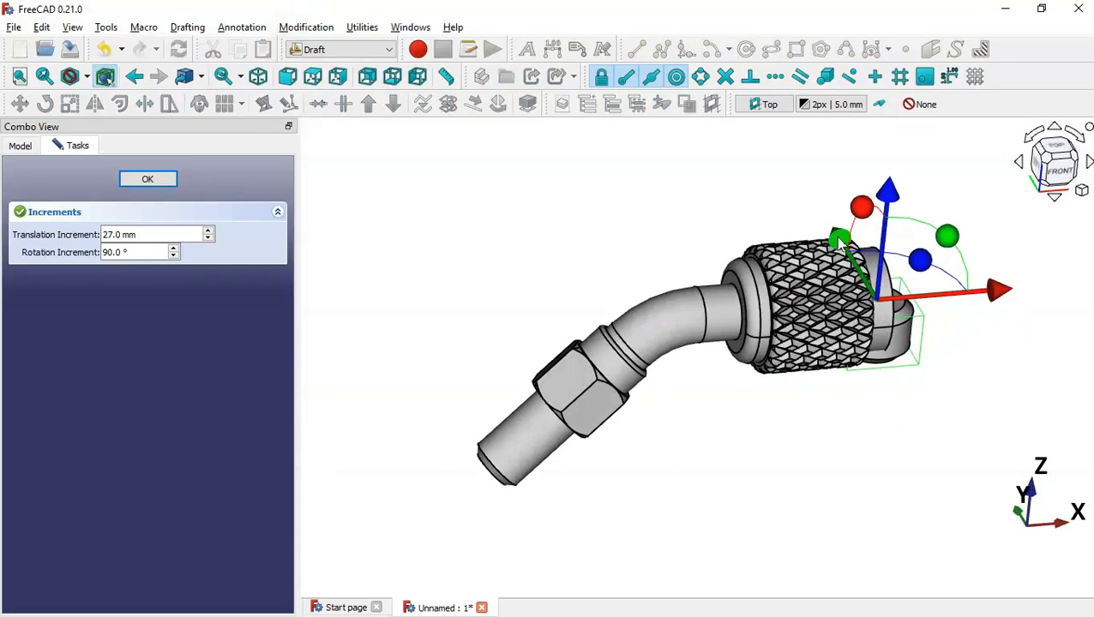
{"action": "left_click_drag", "start_coordinate": [840, 243], "coordinate": [902, 376]}
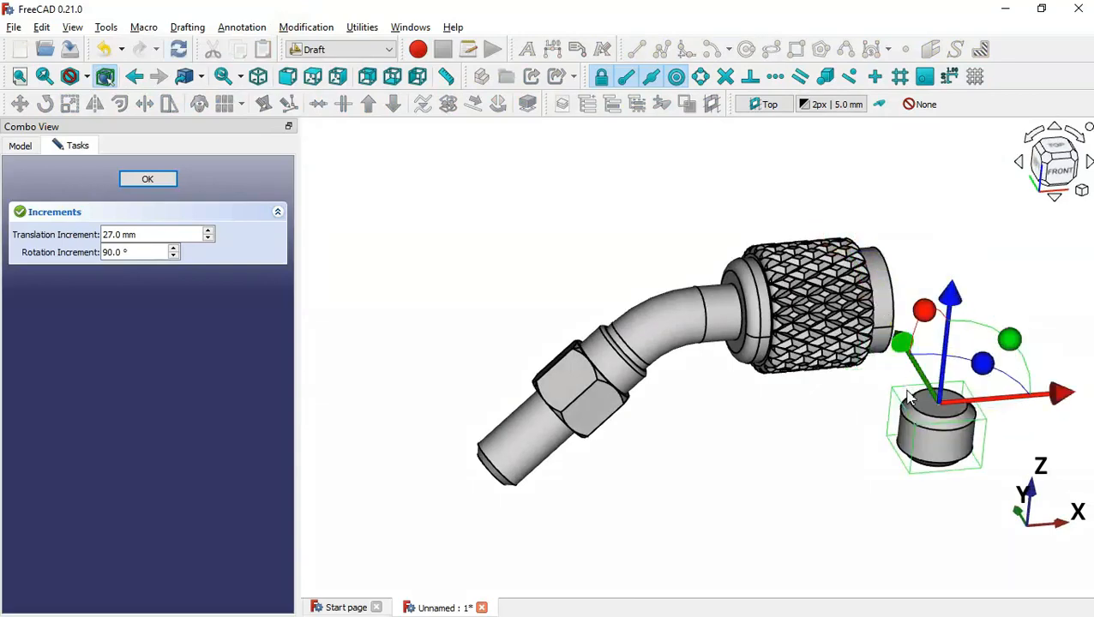
{"action": "middle_click_drag", "start_coordinate": [720, 480], "coordinate": [760, 449]}
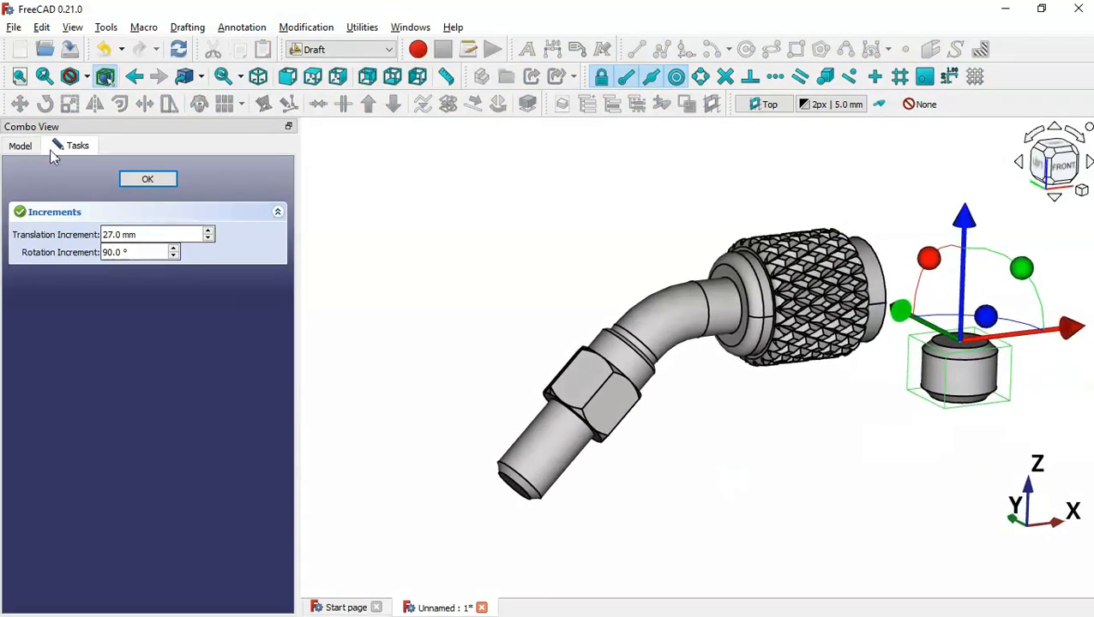
{"action": "left_click", "coordinate": [149, 182]}
{"action": "left_click", "coordinate": [410, 250]}
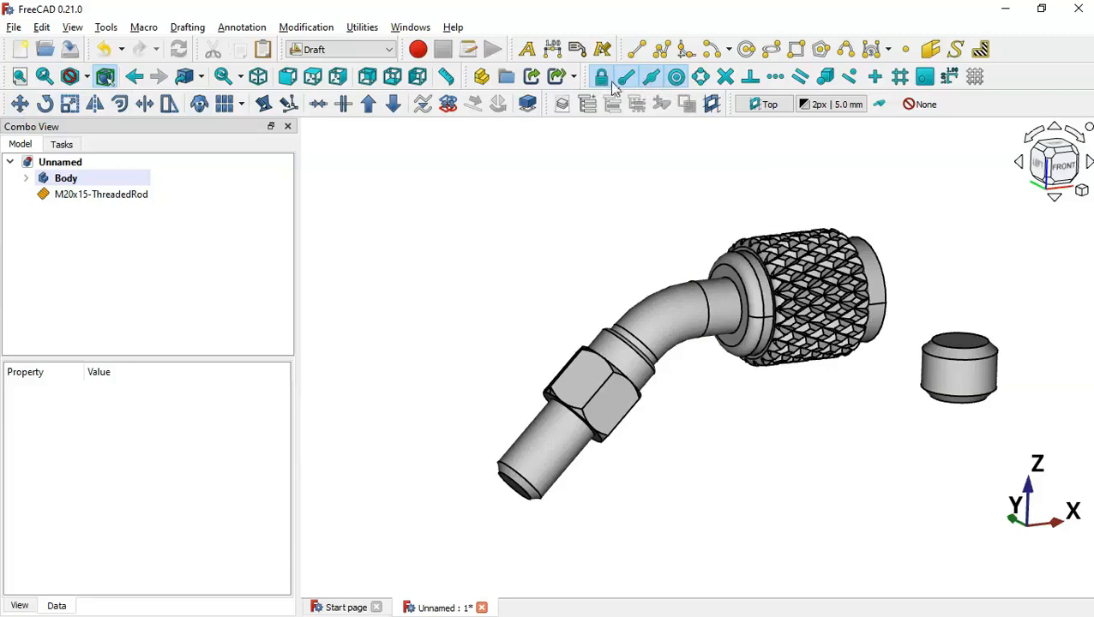
Draft-move the threaded rod from its top centre onto the centre of the straight pipe's end
{"action": "left_click", "coordinate": [734, 193]}
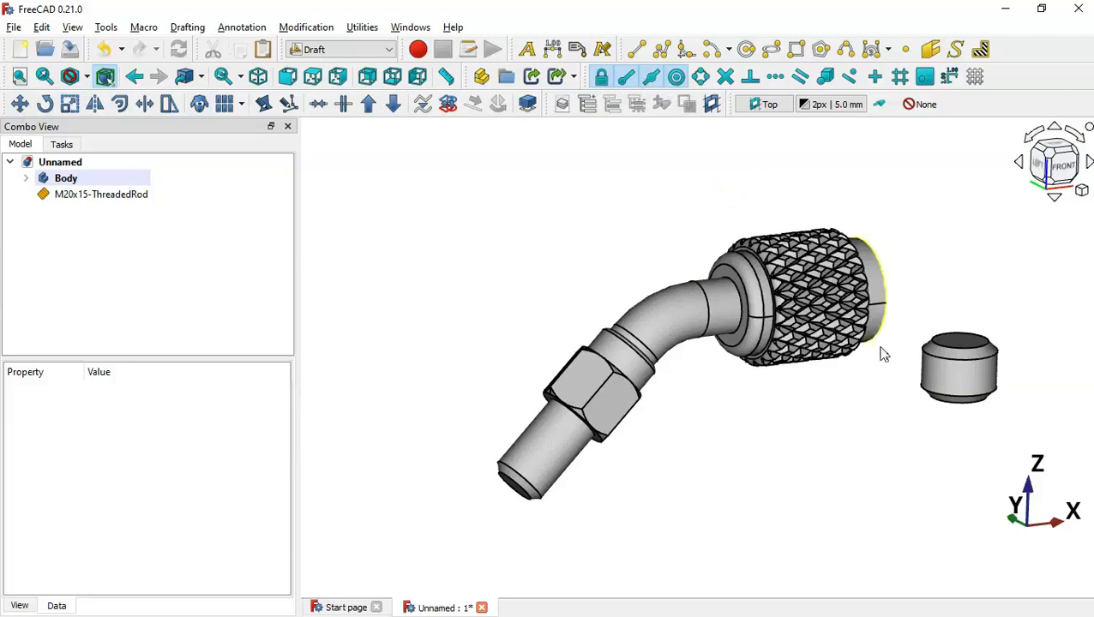
{"action": "left_click", "coordinate": [956, 384]}
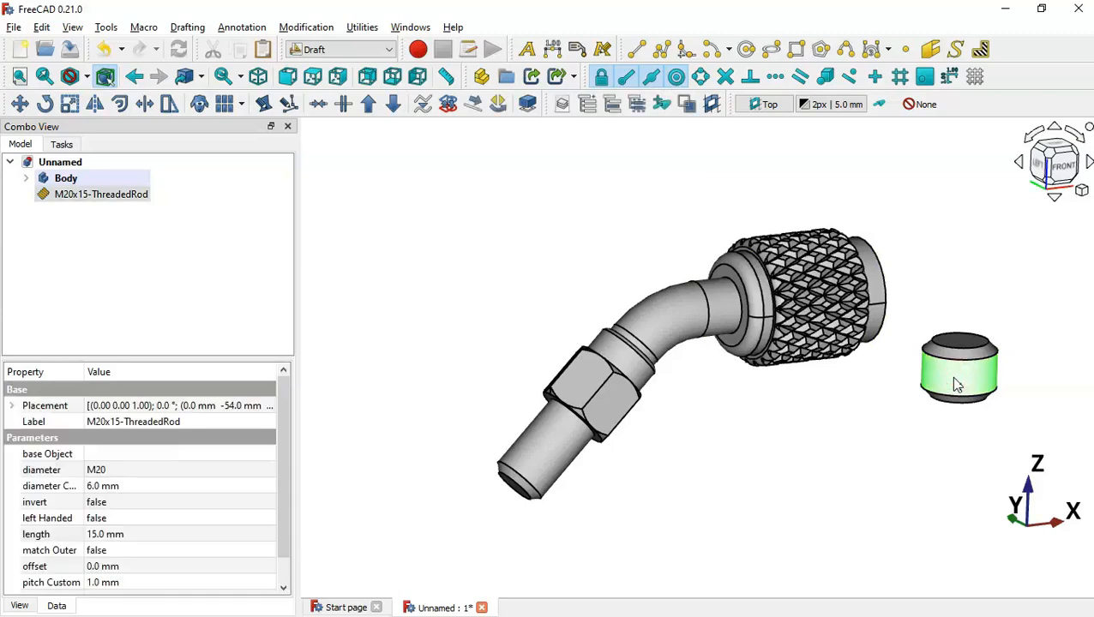
{"action": "left_click", "coordinate": [20, 104]}
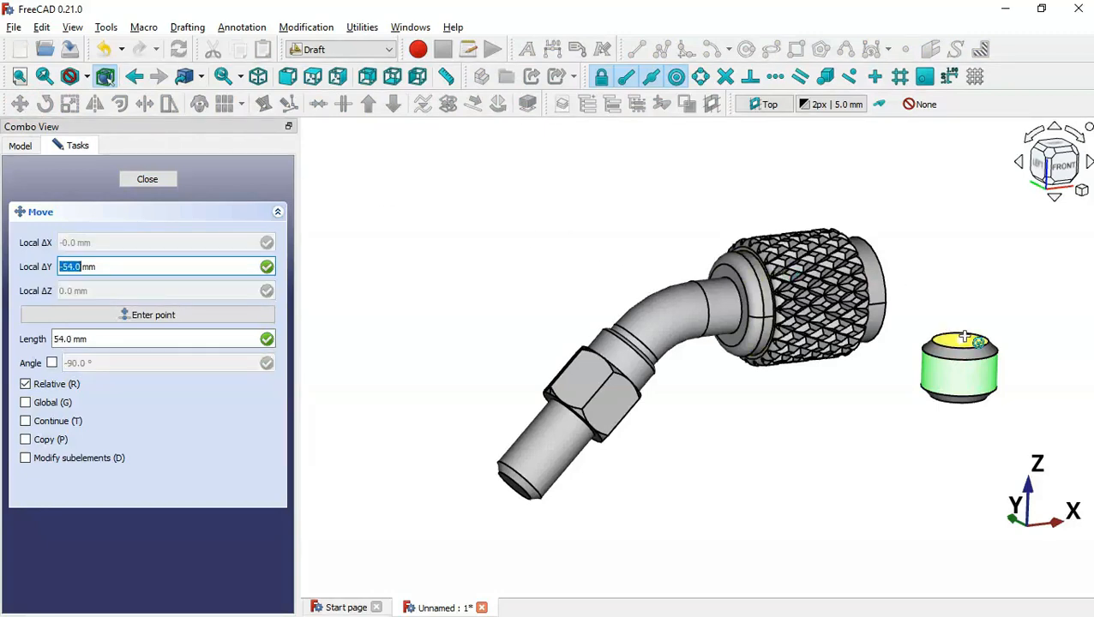
{"action": "left_click", "coordinate": [965, 341]}
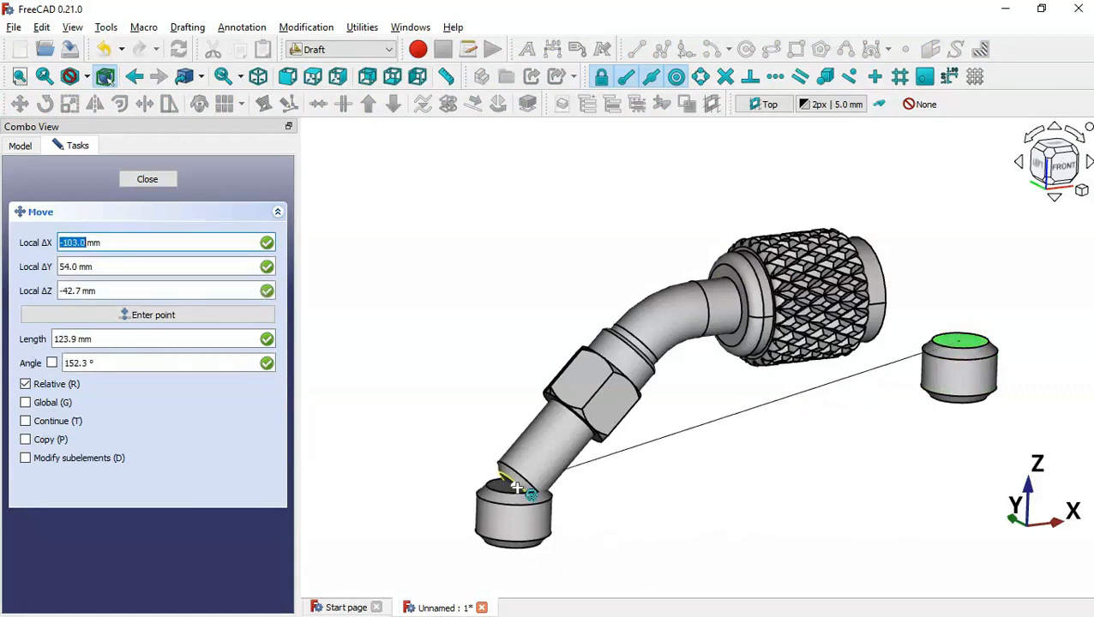
{"action": "left_click", "coordinate": [517, 489]}
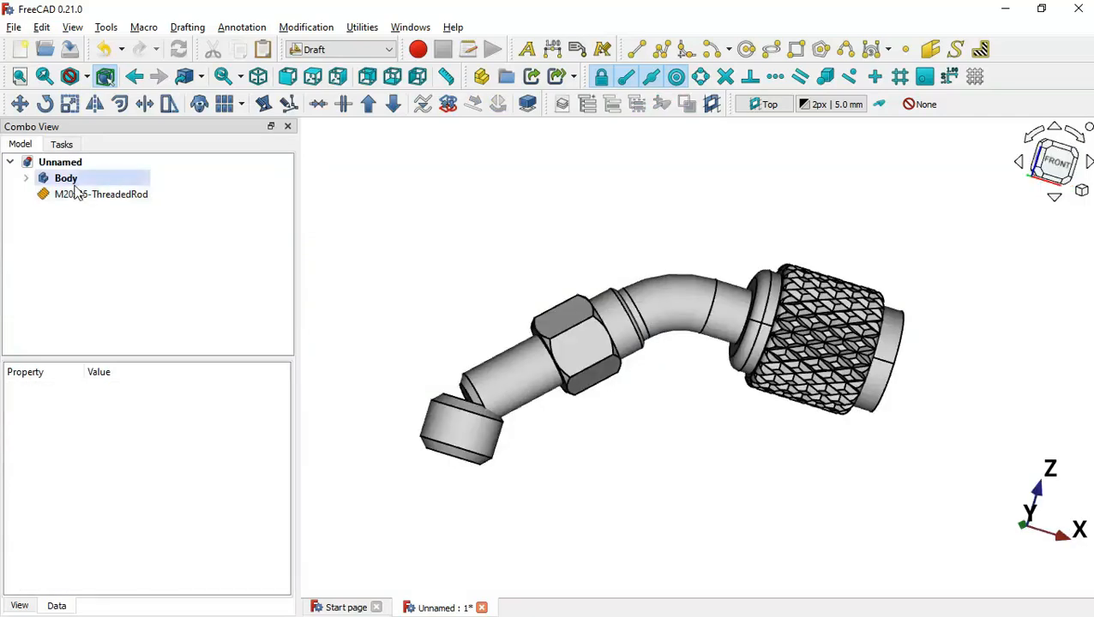
Rotate the threaded rod 135° with a 135 rotation increment to match the pipe angle
{"action": "left_click", "coordinate": [85, 197]}
{"action": "right_click", "coordinate": [85, 197]}
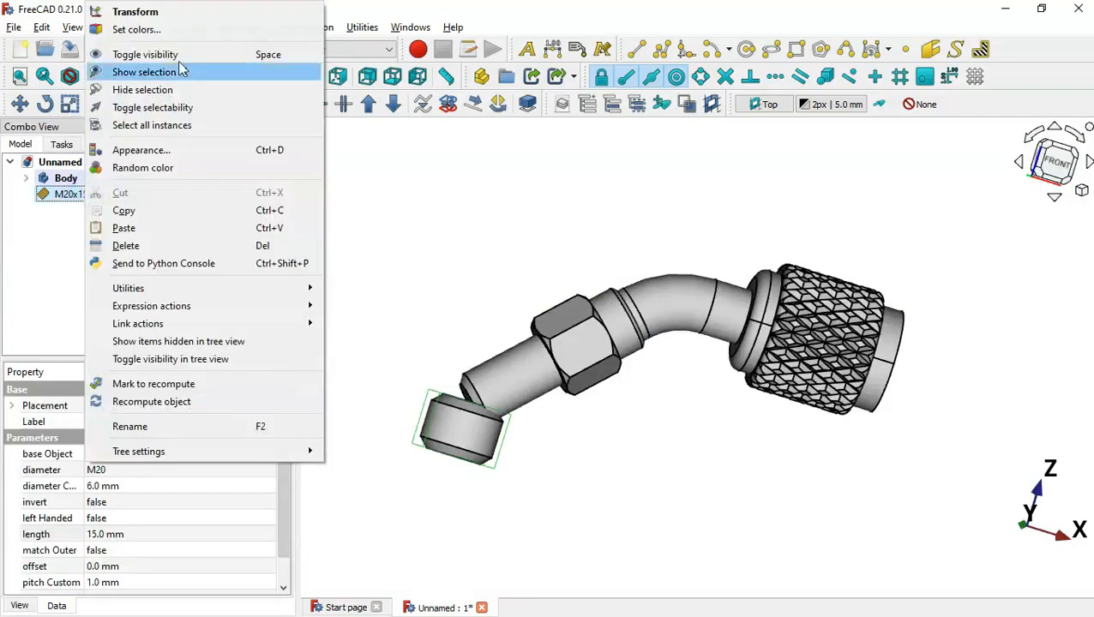
{"action": "left_click", "coordinate": [216, 16]}
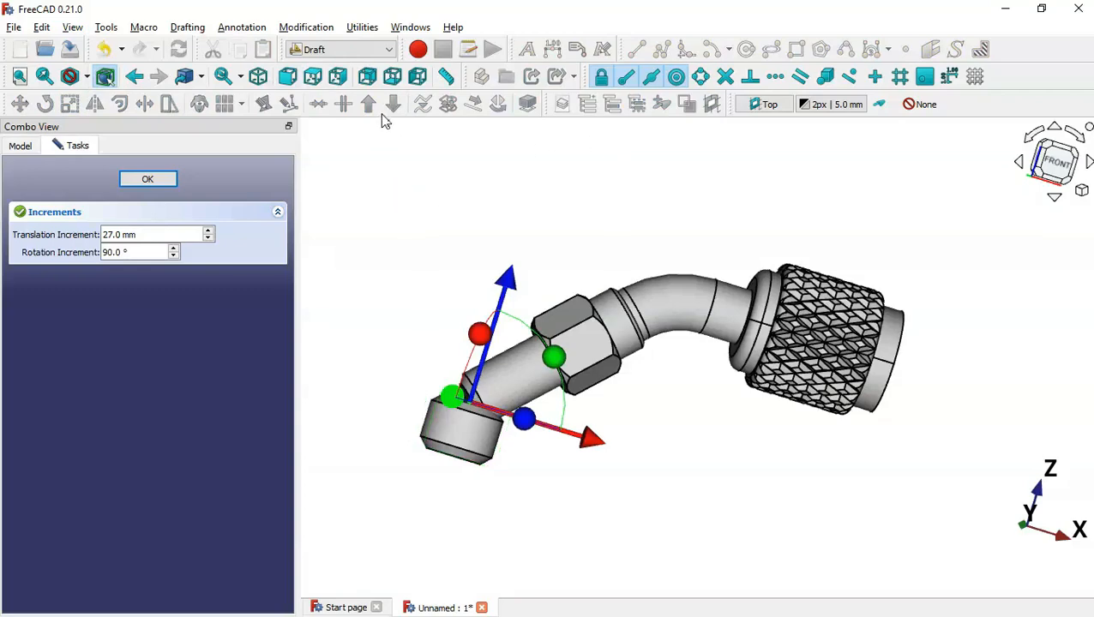
{"action": "left_click", "coordinate": [339, 78]}
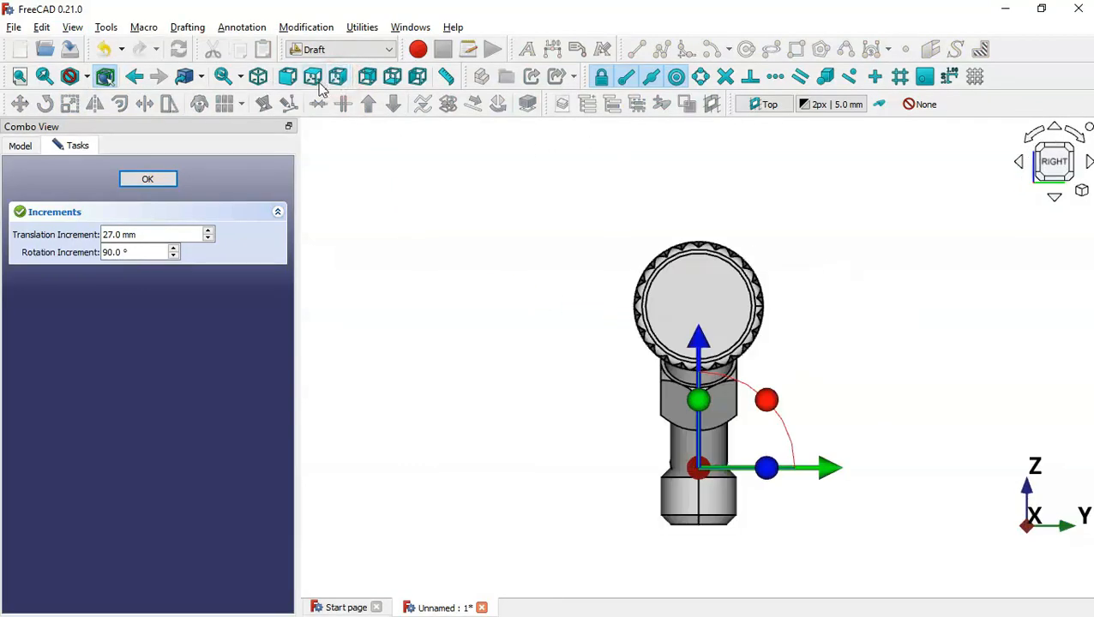
{"action": "left_click", "coordinate": [288, 79]}
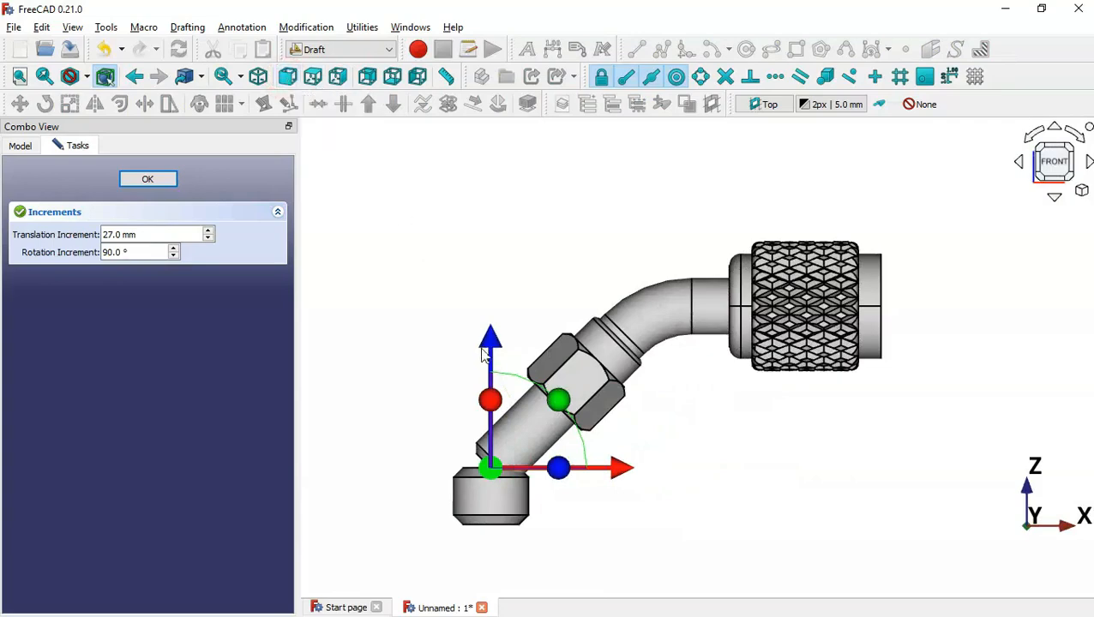
{"action": "scroll", "coordinate": [539, 547], "scroll_direction": "up", "scroll_amount": 3}
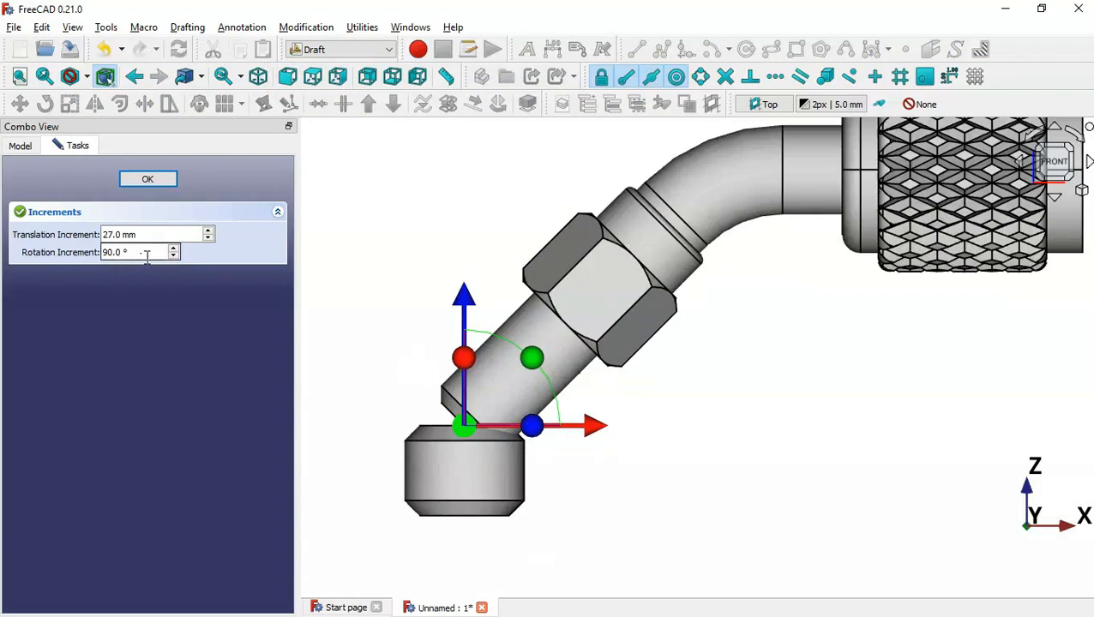
{"action": "left_click_drag", "start_coordinate": [146, 255], "coordinate": [83, 252]}
{"action": "key", "text": "alt+Tab"}
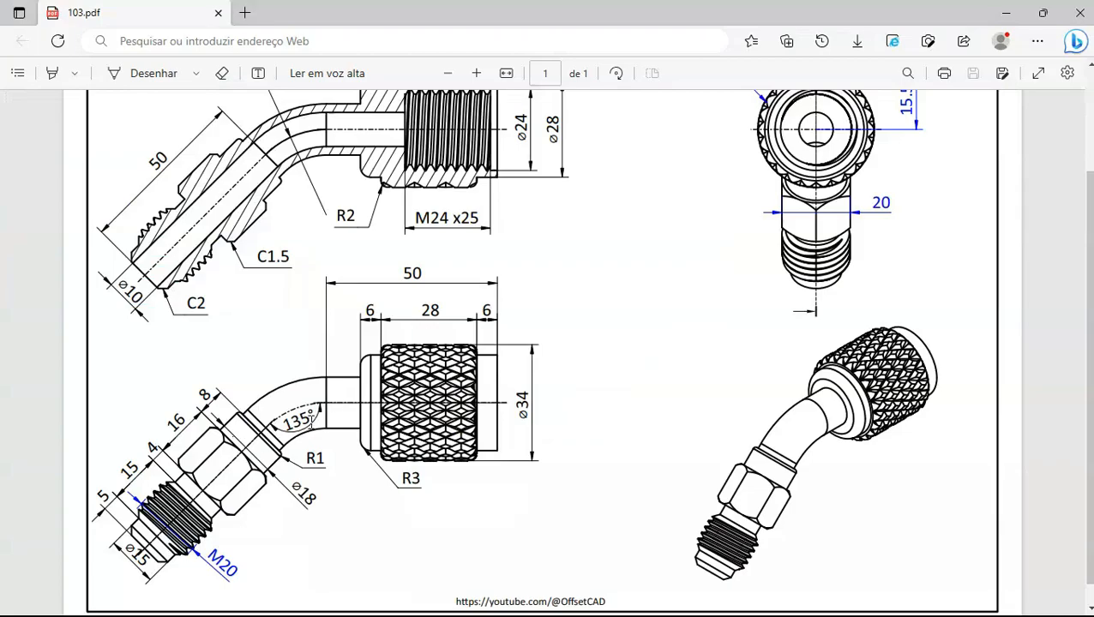
{"action": "key", "text": "alt+Tab"}
{"action": "type", "text": "135"}
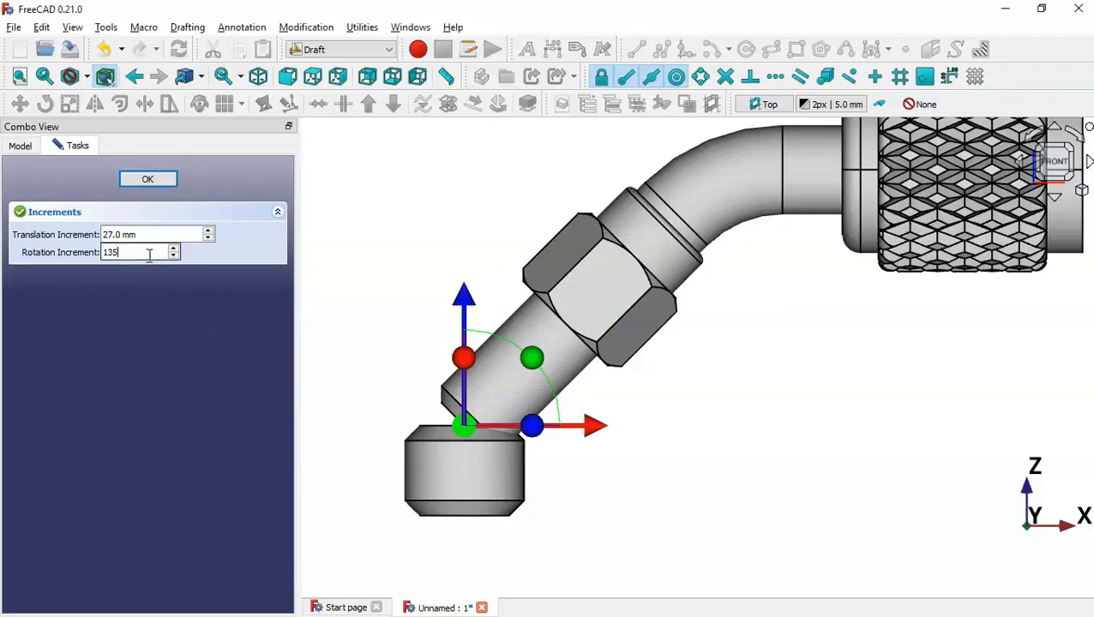
{"action": "left_click", "coordinate": [531, 357]}
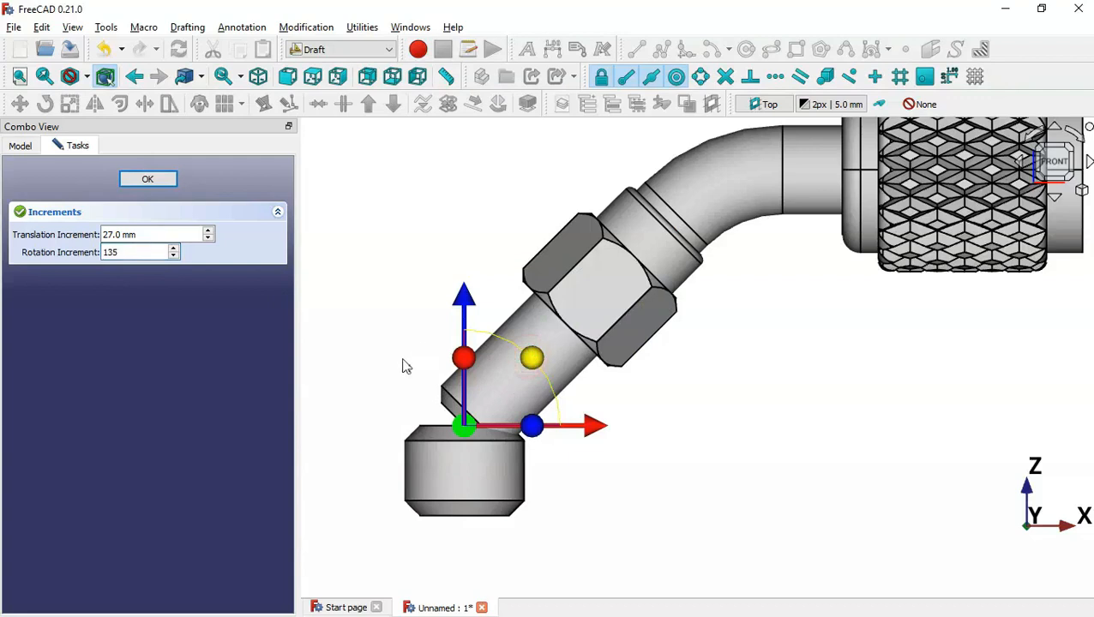
{"action": "left_click_drag", "start_coordinate": [418, 444], "coordinate": [415, 436]}
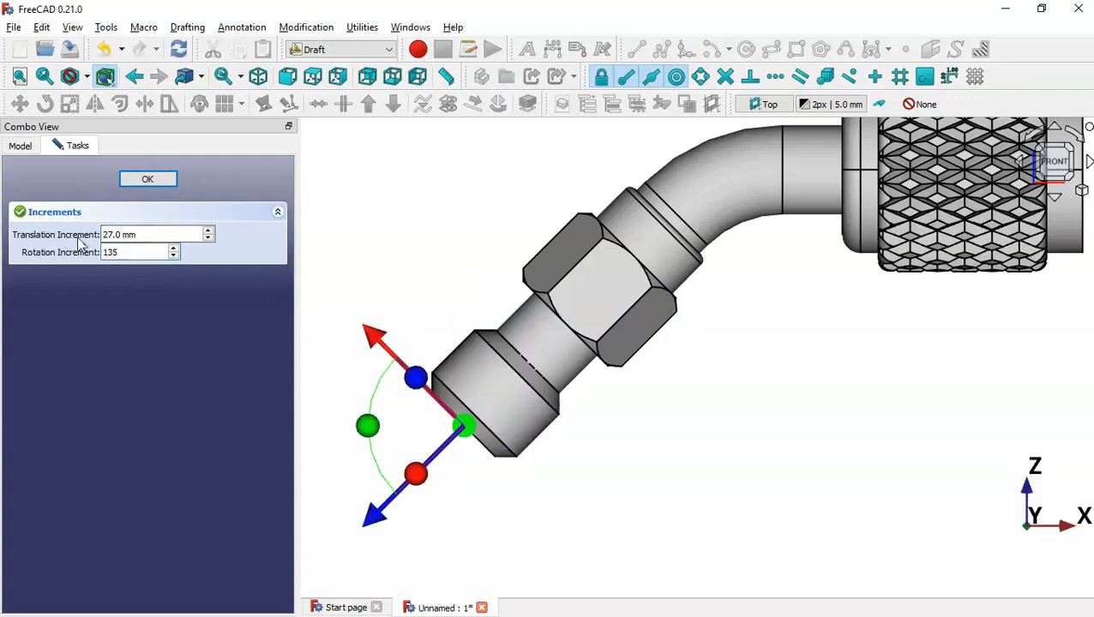
Slide the rod 5 mm along the pipe axis using a 5 mm translation increment, and confirm
{"action": "left_click_drag", "start_coordinate": [154, 234], "coordinate": [52, 229]}
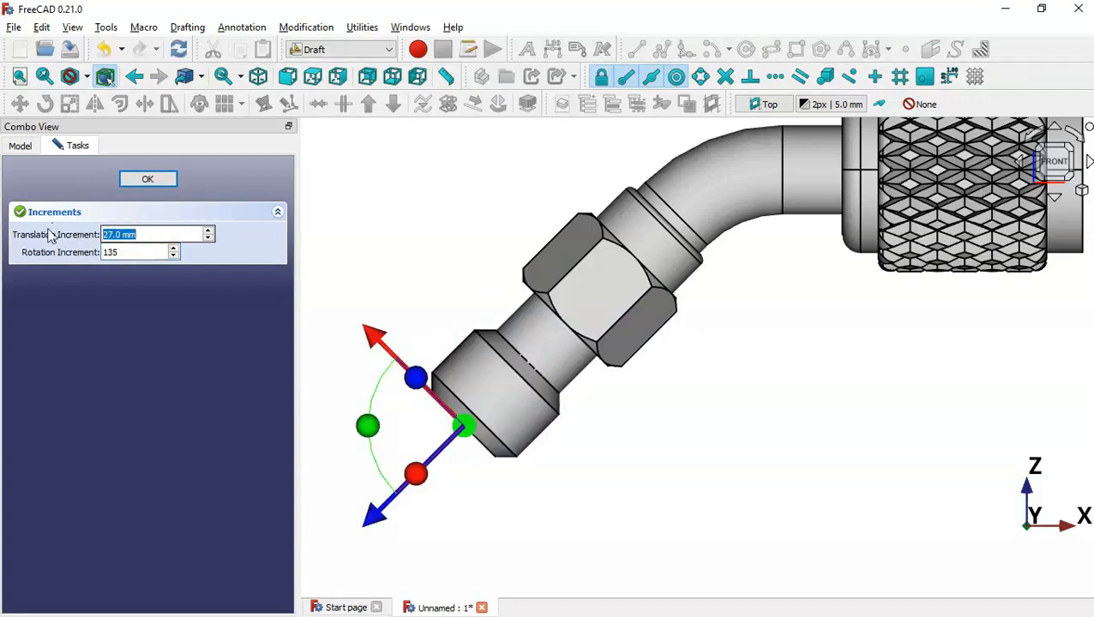
{"action": "key", "text": "alt+Tab"}
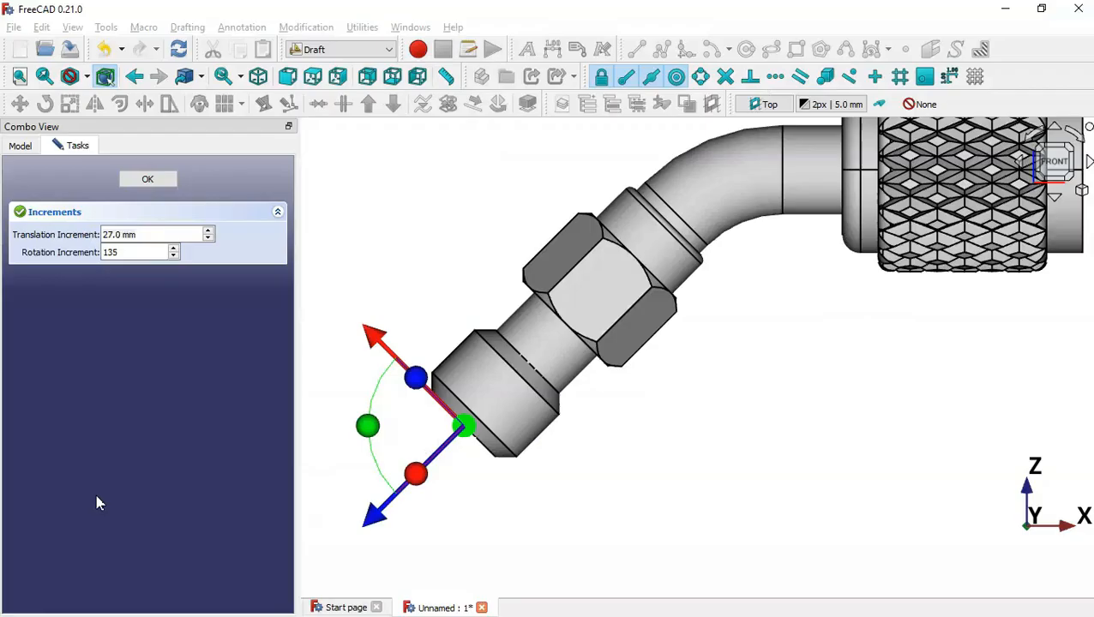
{"action": "type", "text": "5"}
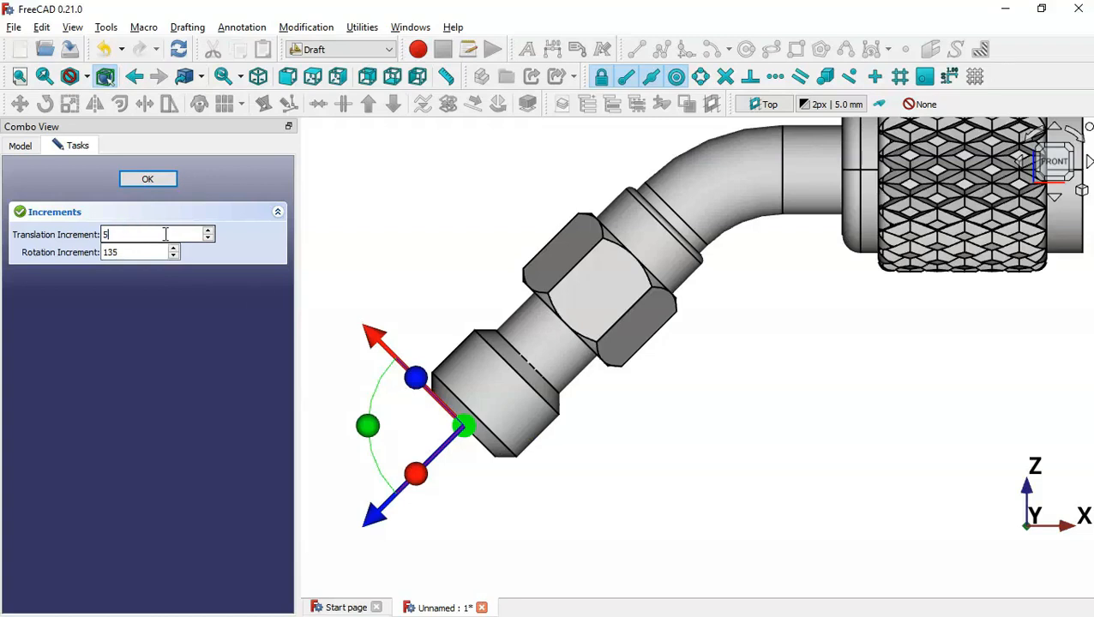
{"action": "left_click_drag", "start_coordinate": [380, 523], "coordinate": [408, 498]}
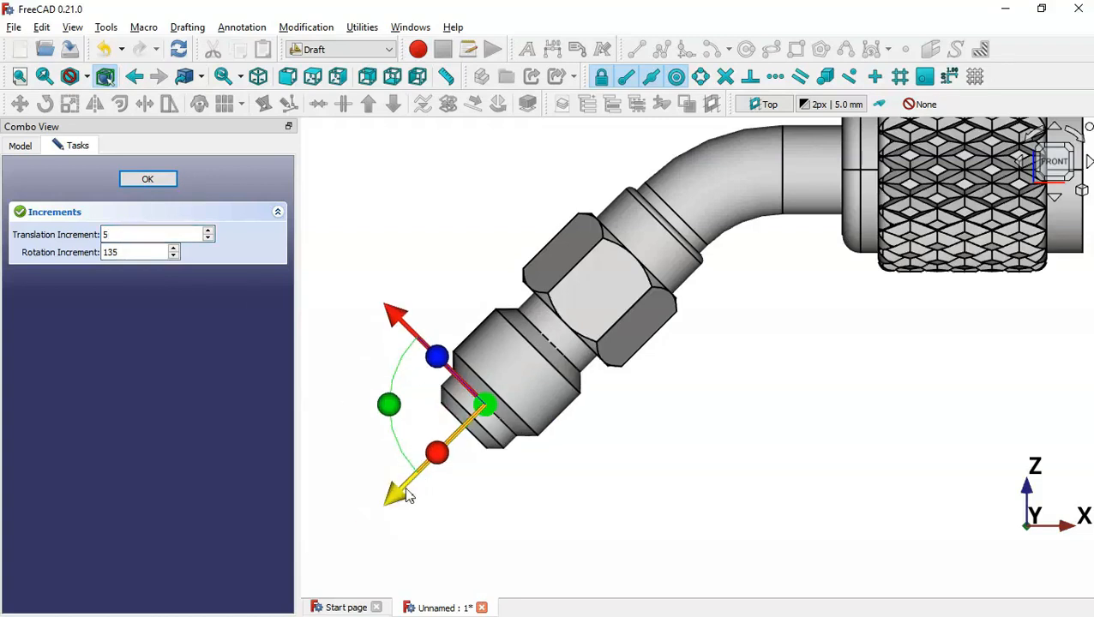
{"action": "left_click", "coordinate": [159, 178]}
{"action": "left_click", "coordinate": [439, 245]}
{"action": "left_click_drag", "start_coordinate": [285, 421], "coordinate": [287, 527]}
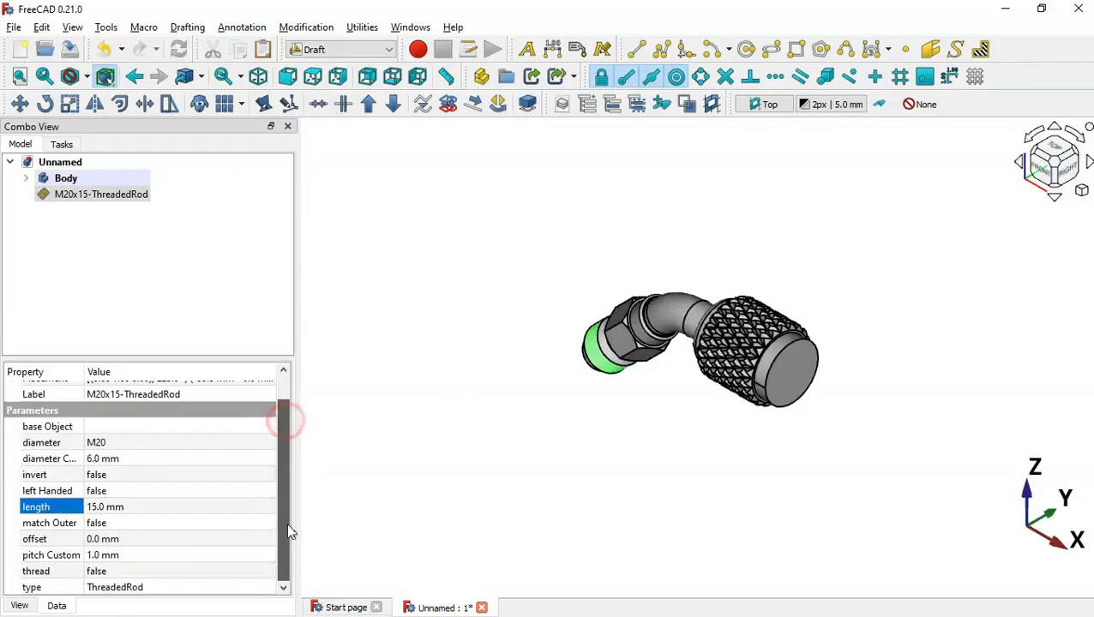
Set the M20x15 rod's thread property to true and inspect the modelled threads in isometric view
{"action": "left_click", "coordinate": [149, 572]}
{"action": "left_click", "coordinate": [149, 572]}
{"action": "left_click", "coordinate": [163, 597]}
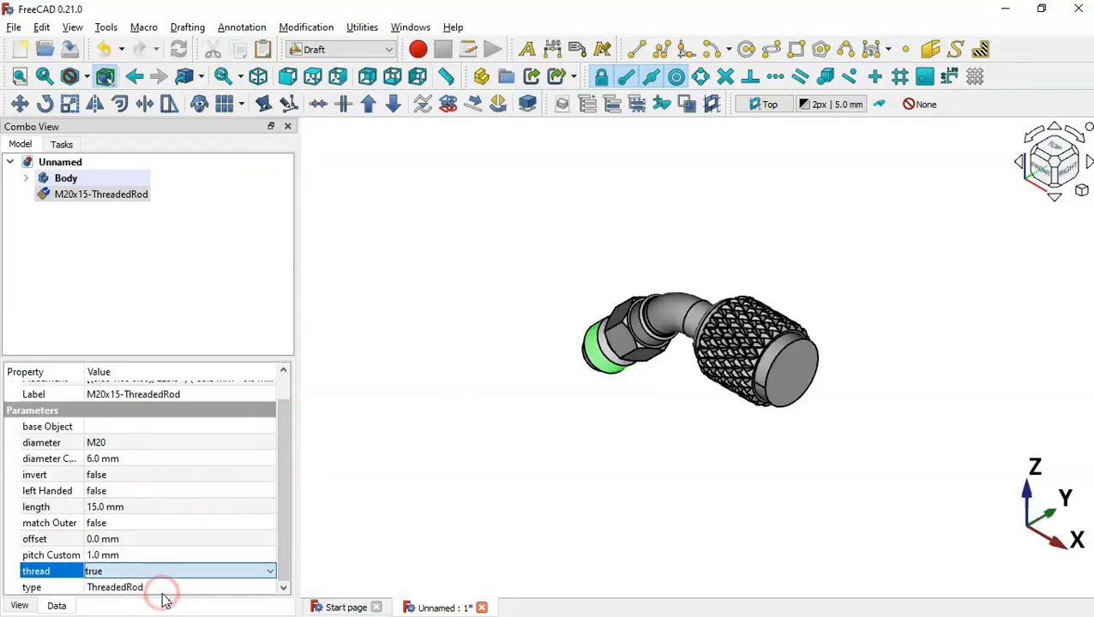
{"action": "left_click", "coordinate": [332, 515]}
{"action": "middle_click_drag", "start_coordinate": [476, 493], "coordinate": [603, 490]}
{"action": "middle_click_drag", "start_coordinate": [851, 187], "coordinate": [778, 220]}
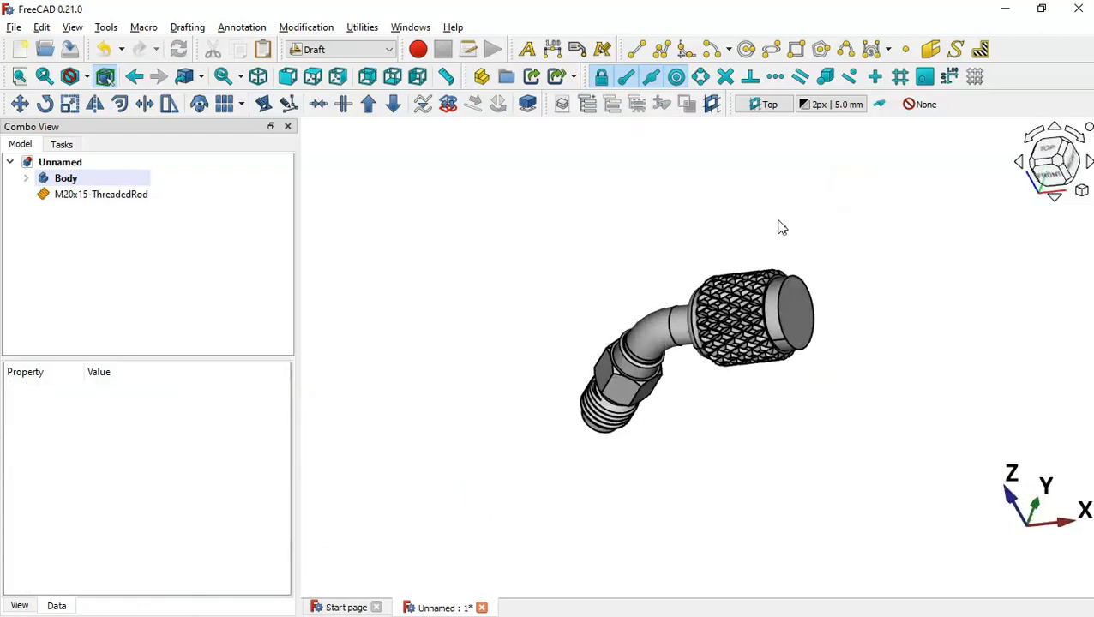
{"action": "key", "text": "0"}
{"action": "key", "text": "v"}
{"action": "key", "text": "f"}
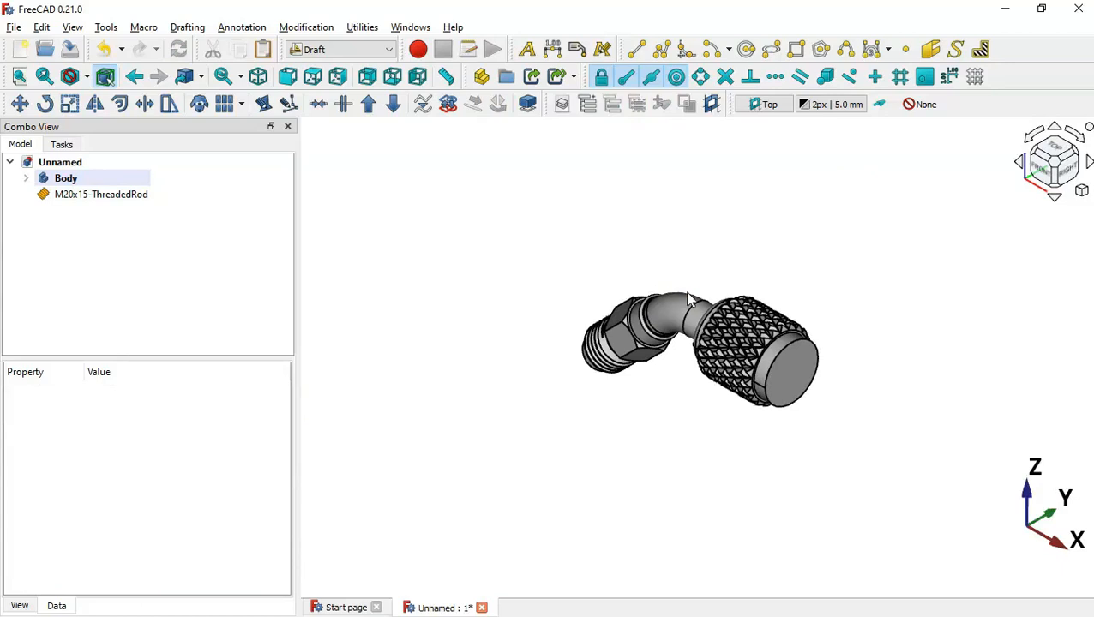
{"action": "scroll", "coordinate": [690, 300], "scroll_direction": "up", "scroll_amount": 3}
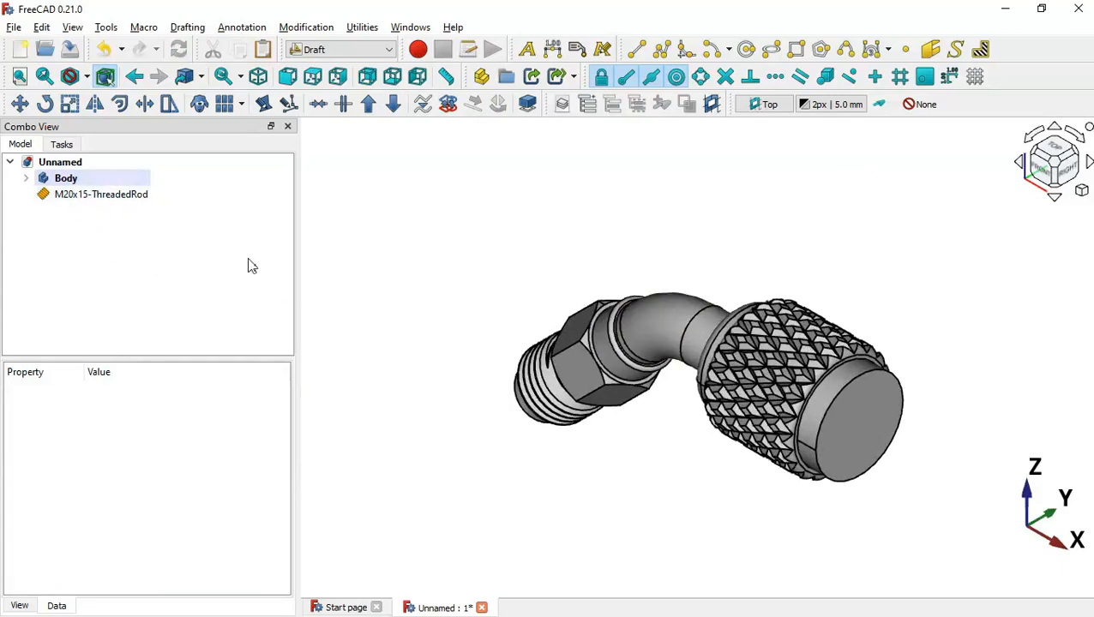
Fuse the Body and the M20x15 threaded rod into one solid in the Part workbench
{"action": "left_click", "coordinate": [362, 49]}
{"action": "left_click", "coordinate": [347, 142]}
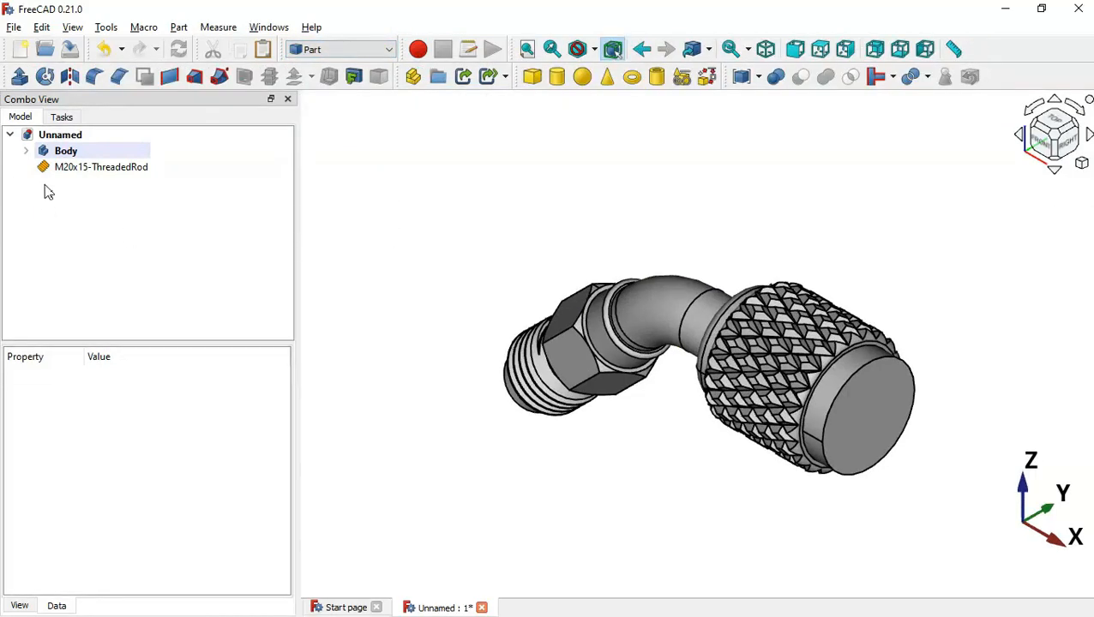
{"action": "left_click_drag", "start_coordinate": [43, 184], "coordinate": [93, 147]}
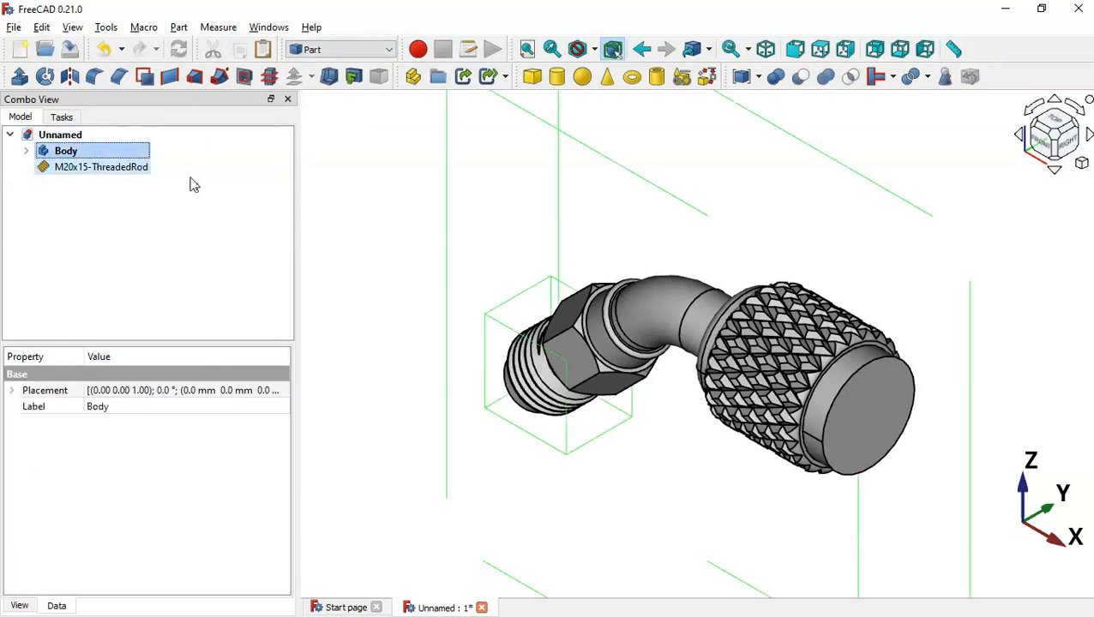
{"action": "left_click", "coordinate": [826, 77]}
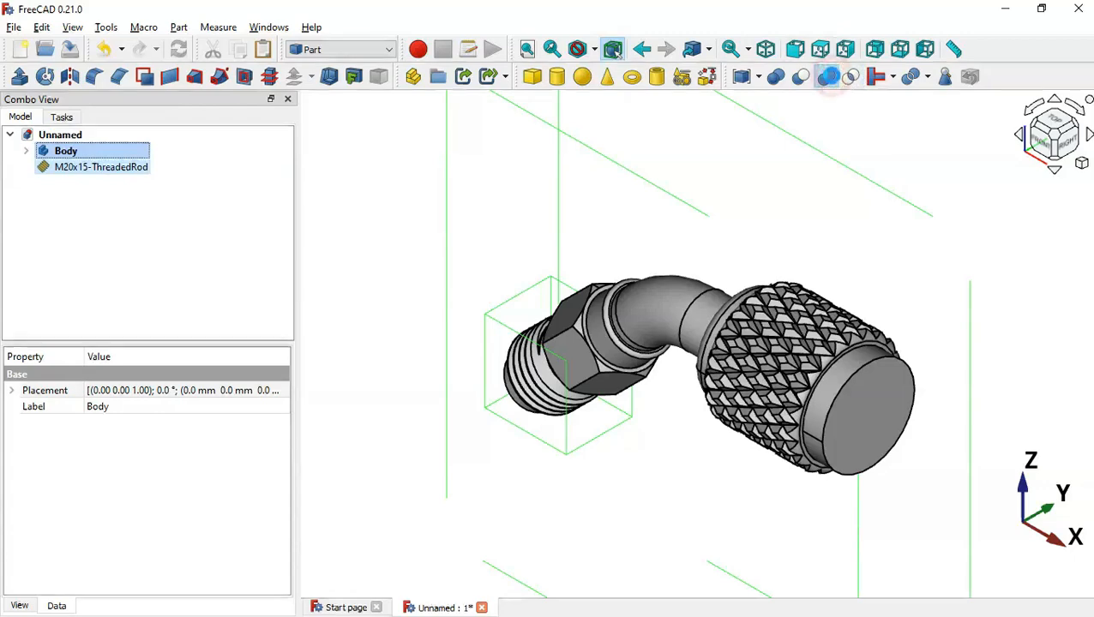
Orbit around the fused fitting, then bring up the 103.pdf drawing
{"action": "middle_click_drag", "start_coordinate": [732, 403], "coordinate": [868, 333]}
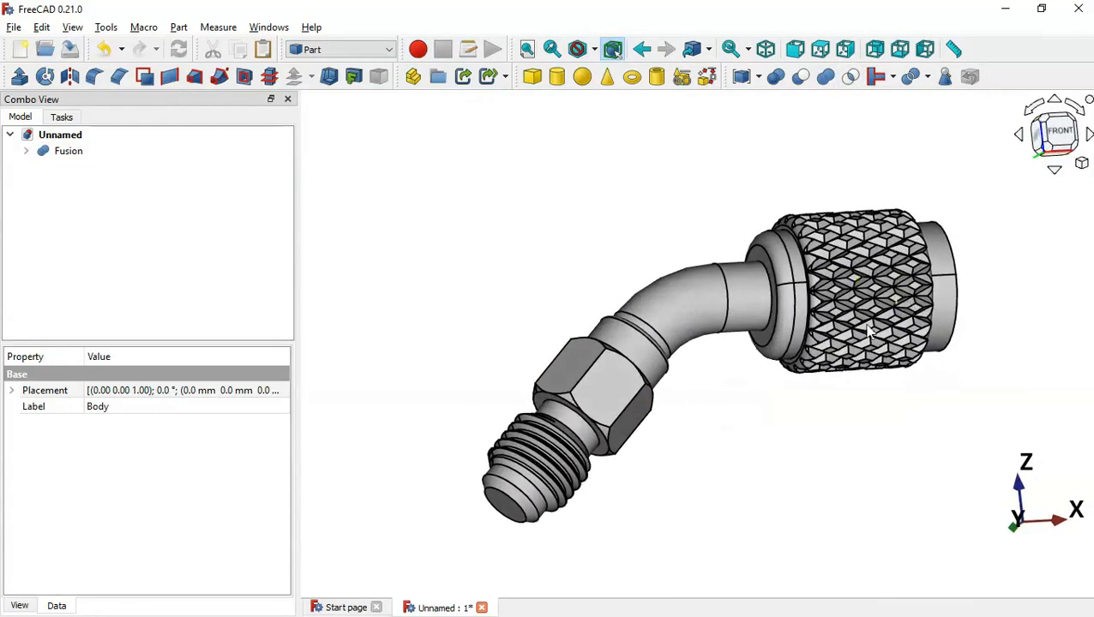
{"action": "middle_click_drag", "start_coordinate": [766, 453], "coordinate": [686, 408]}
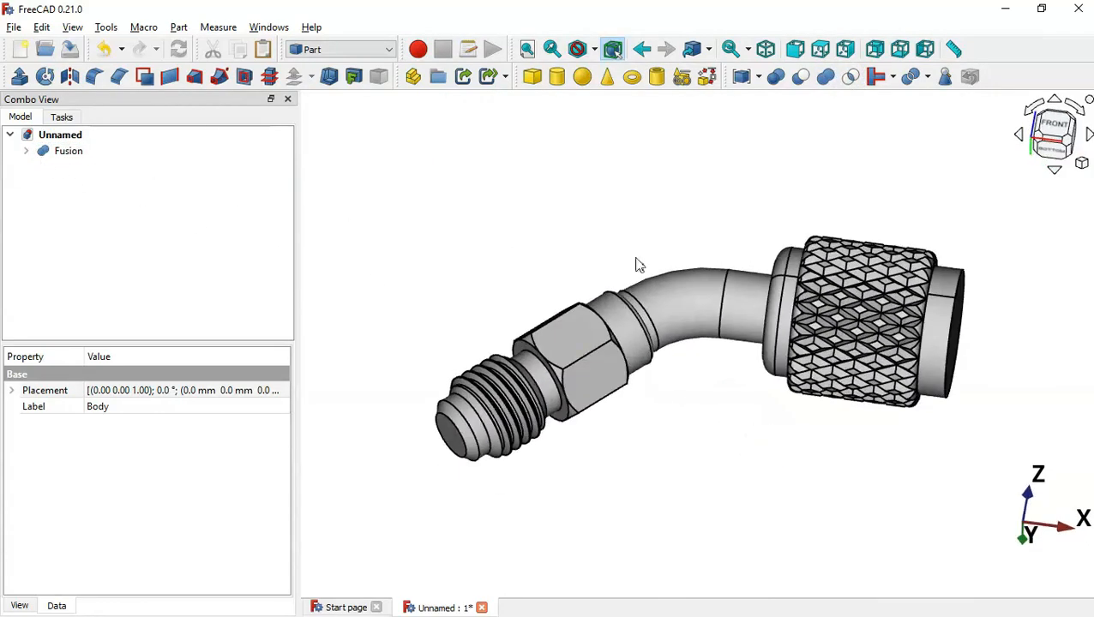
{"action": "middle_click_drag", "start_coordinate": [671, 268], "coordinate": [636, 479]}
{"action": "key", "text": "alt+Tab"}
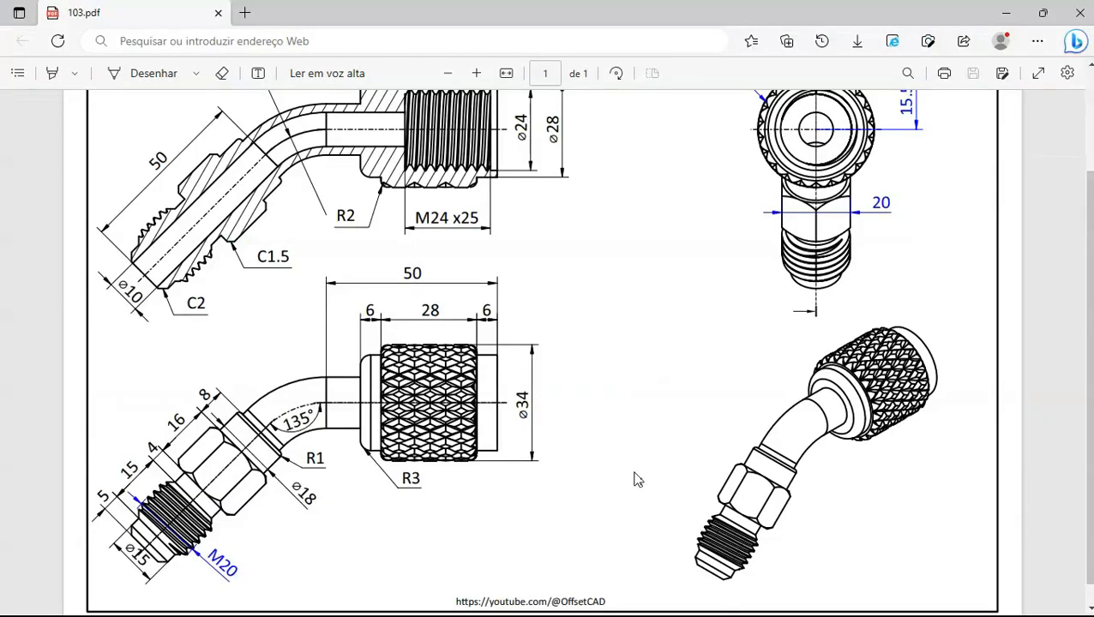
Zoom into the 103.pdf section view showing the R25 bend and M24x25 thread
{"action": "scroll", "coordinate": [623, 280], "scroll_direction": "up", "scroll_amount": 3}
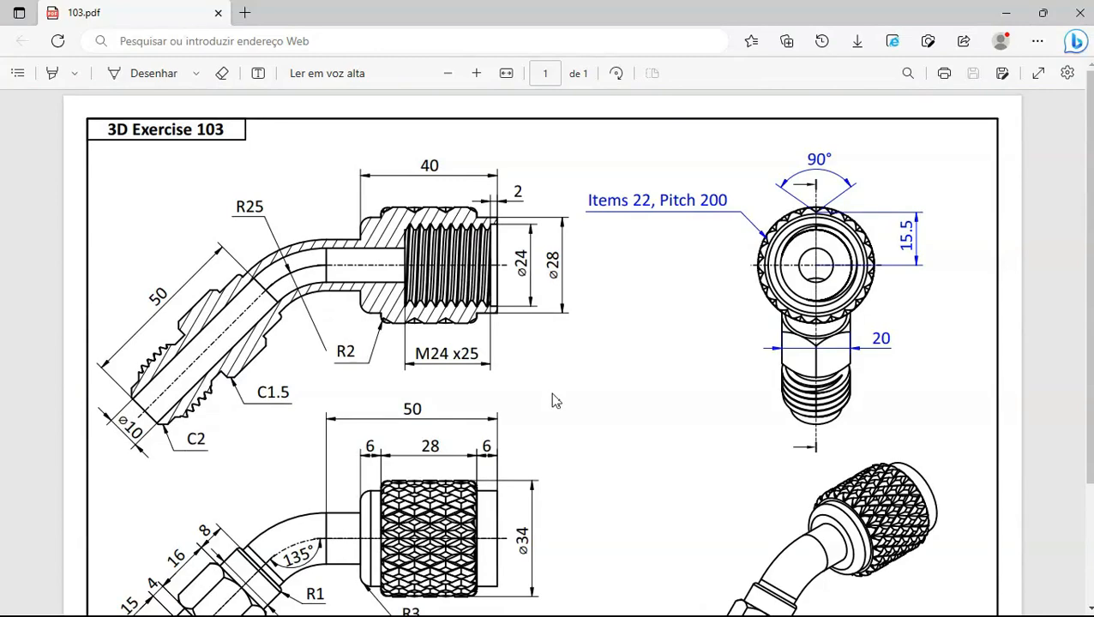
{"action": "scroll", "coordinate": [522, 276], "scroll_direction": "up", "scroll_amount": 1, "text": "ctrl"}
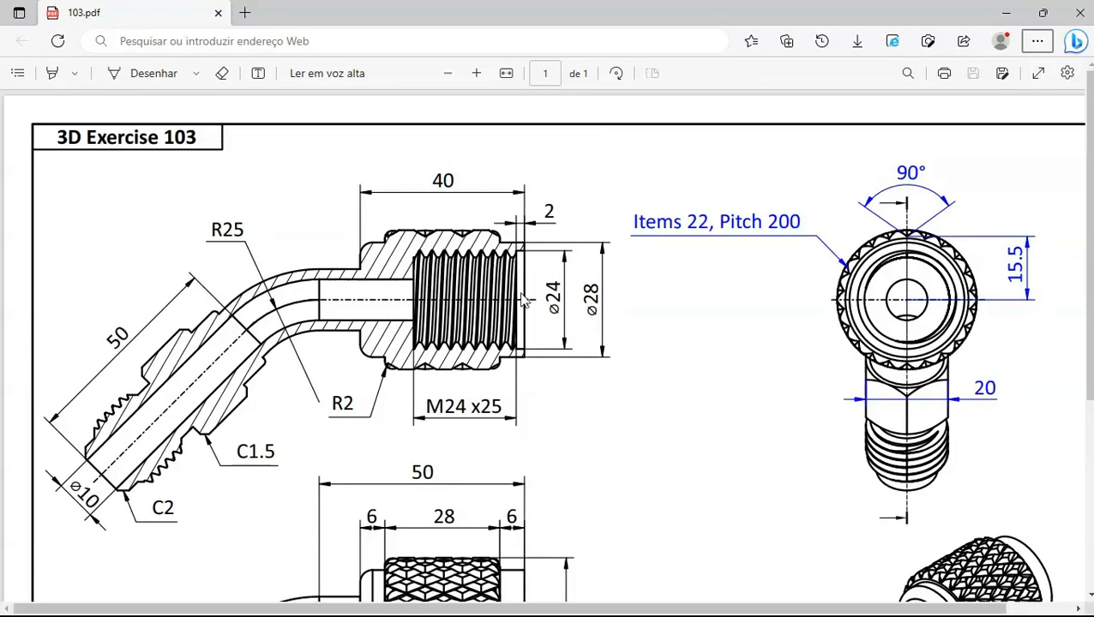
{"action": "key", "text": "alt+Tab"}
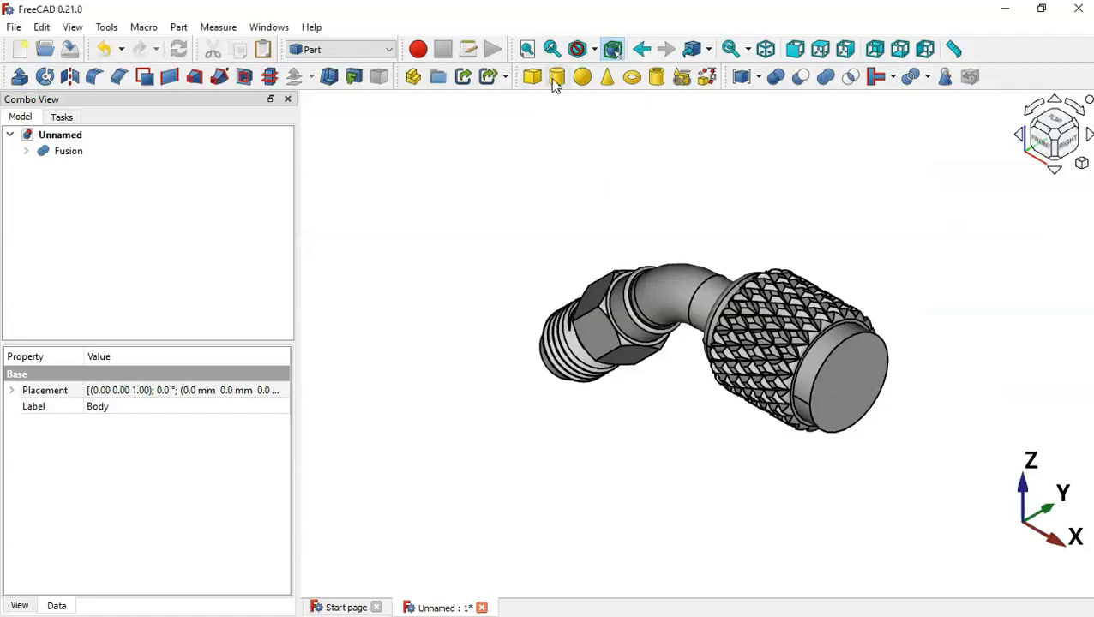
Add Cylinder003 and give it a 12 mm radius and 2 mm height from the drawing
{"action": "left_click", "coordinate": [600, 162]}
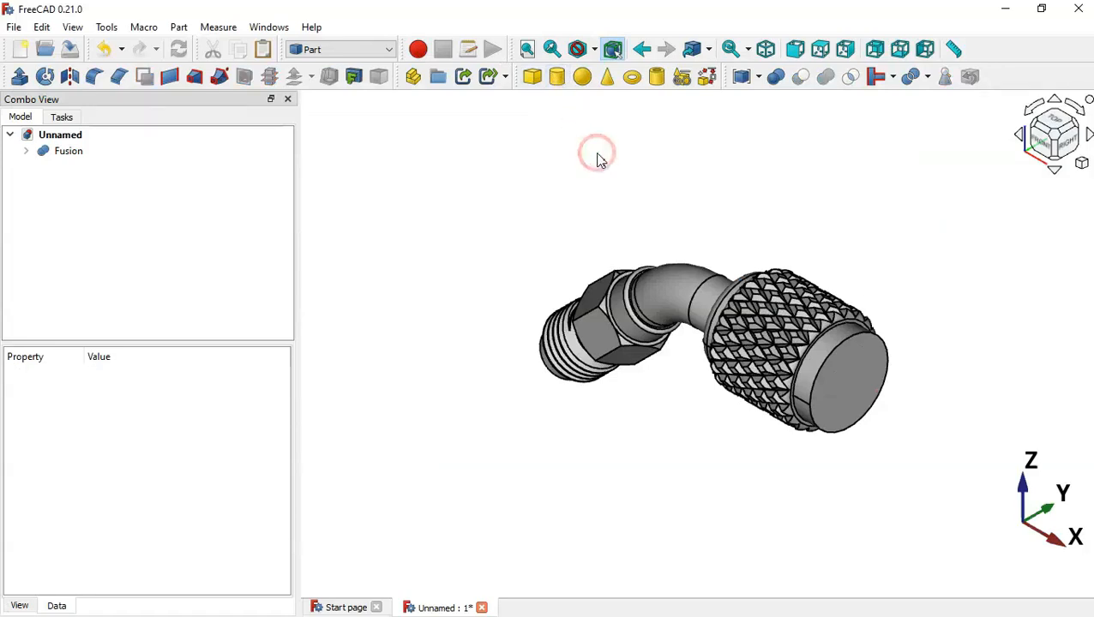
{"action": "left_click", "coordinate": [559, 82]}
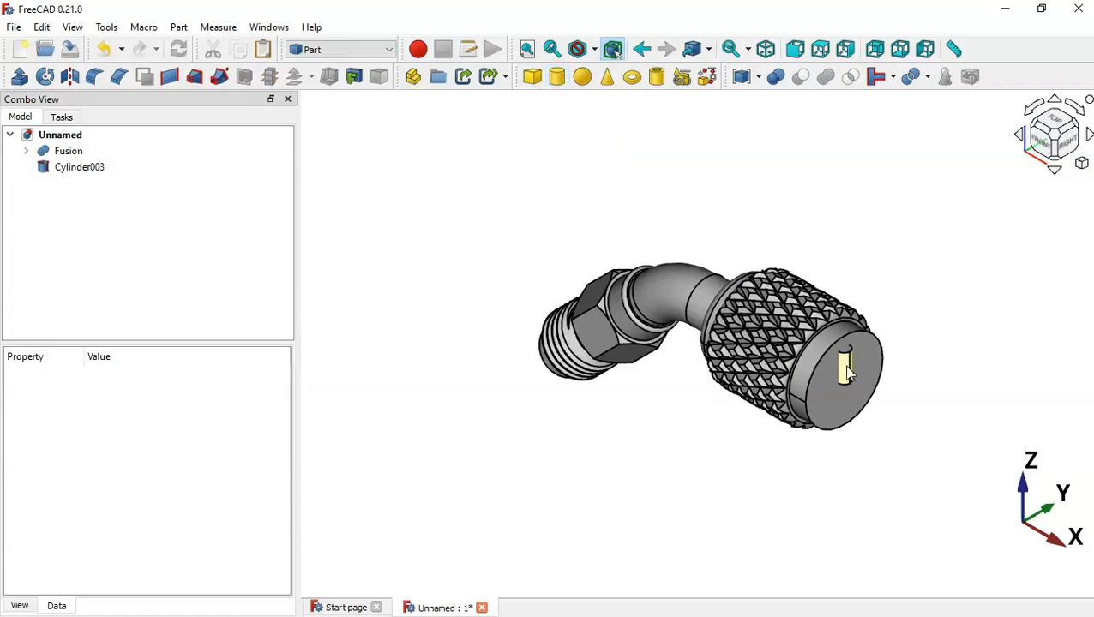
{"action": "left_click", "coordinate": [80, 167]}
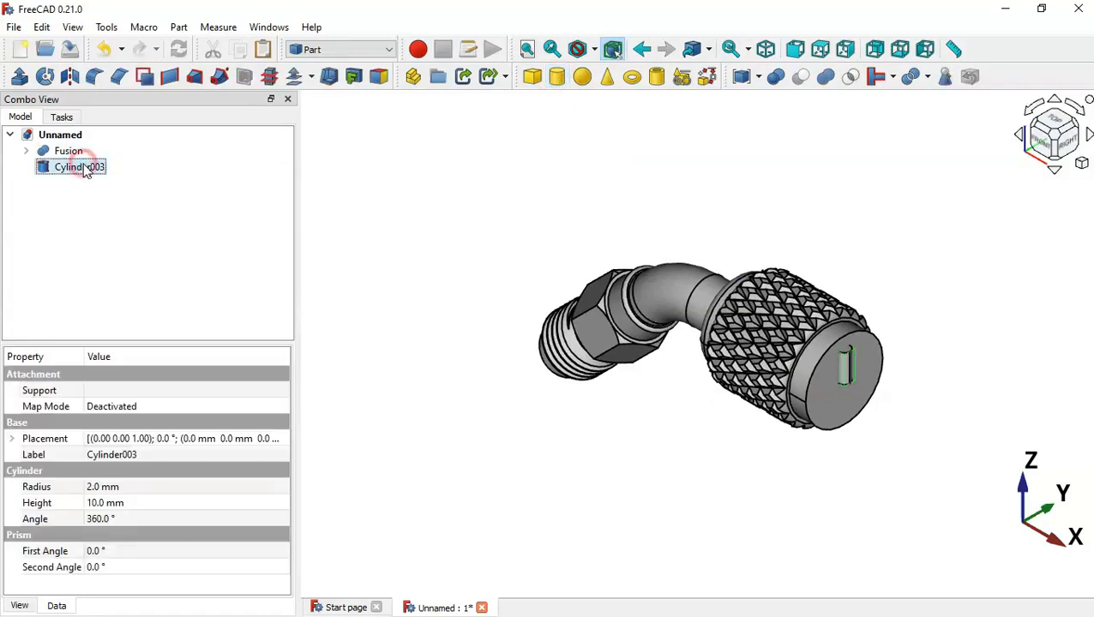
{"action": "left_click", "coordinate": [164, 488]}
{"action": "key", "text": "alt+Tab"}
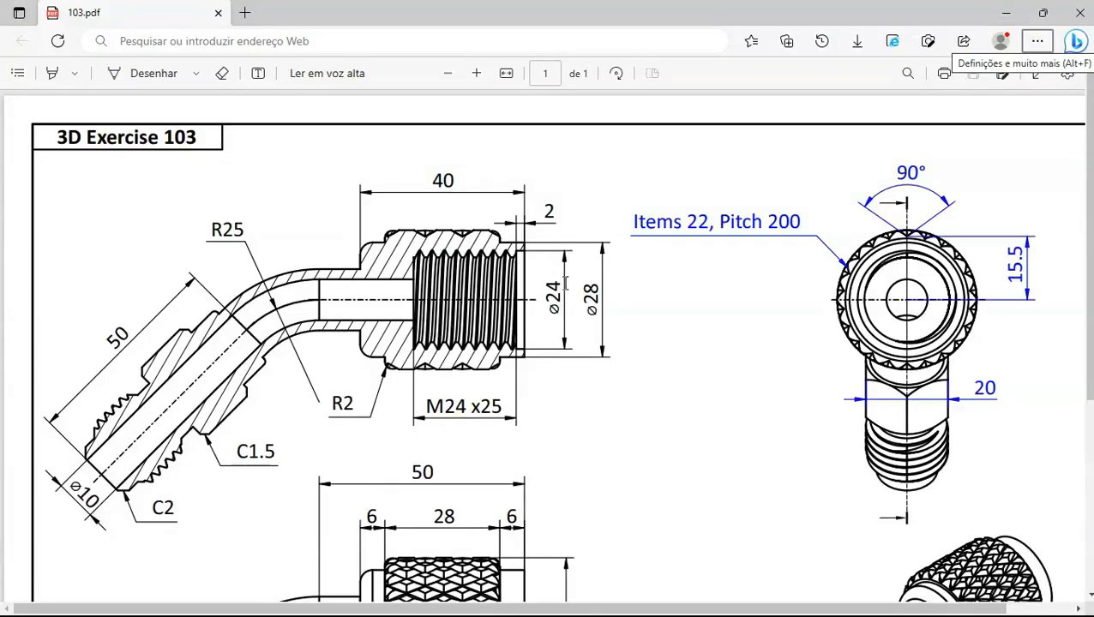
{"action": "key", "text": "alt+Tab"}
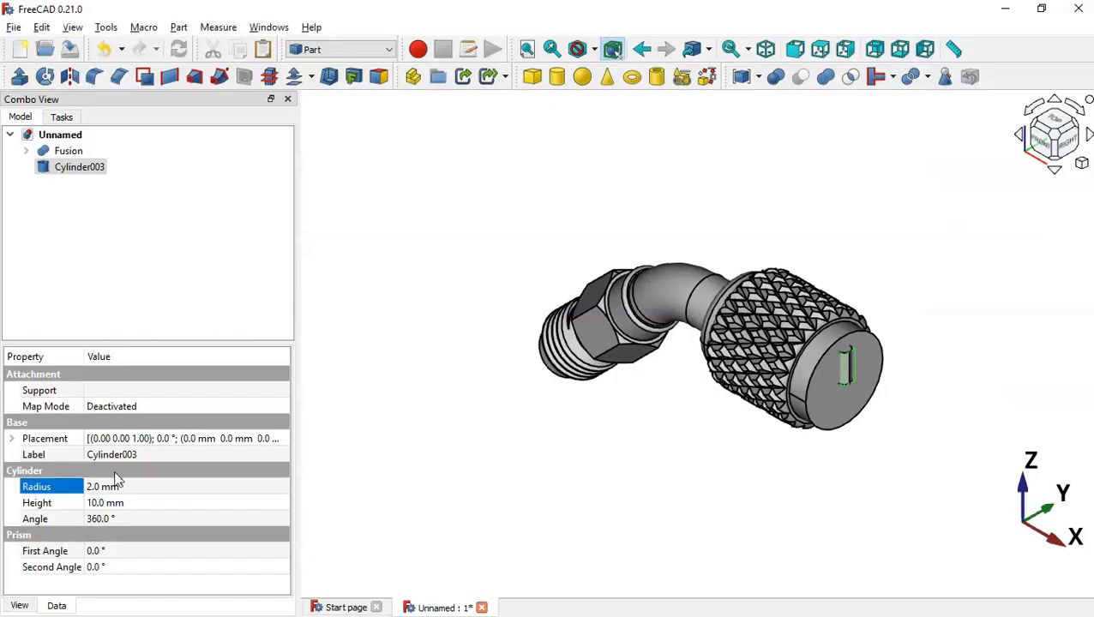
{"action": "left_click", "coordinate": [164, 486]}
{"action": "type", "text": "12"}
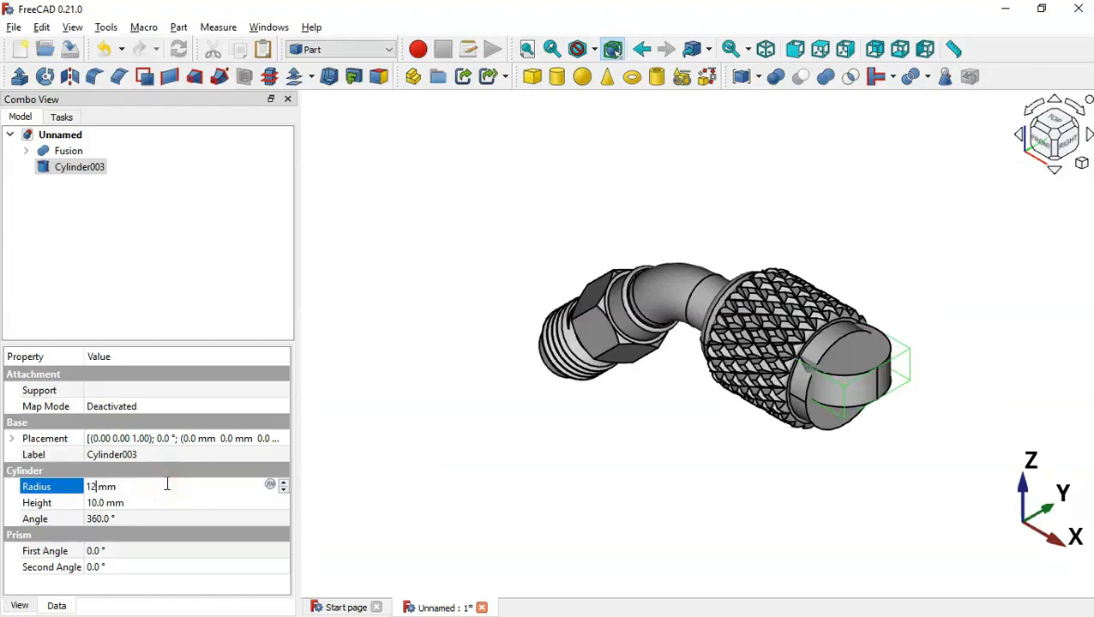
{"action": "left_click", "coordinate": [230, 503]}
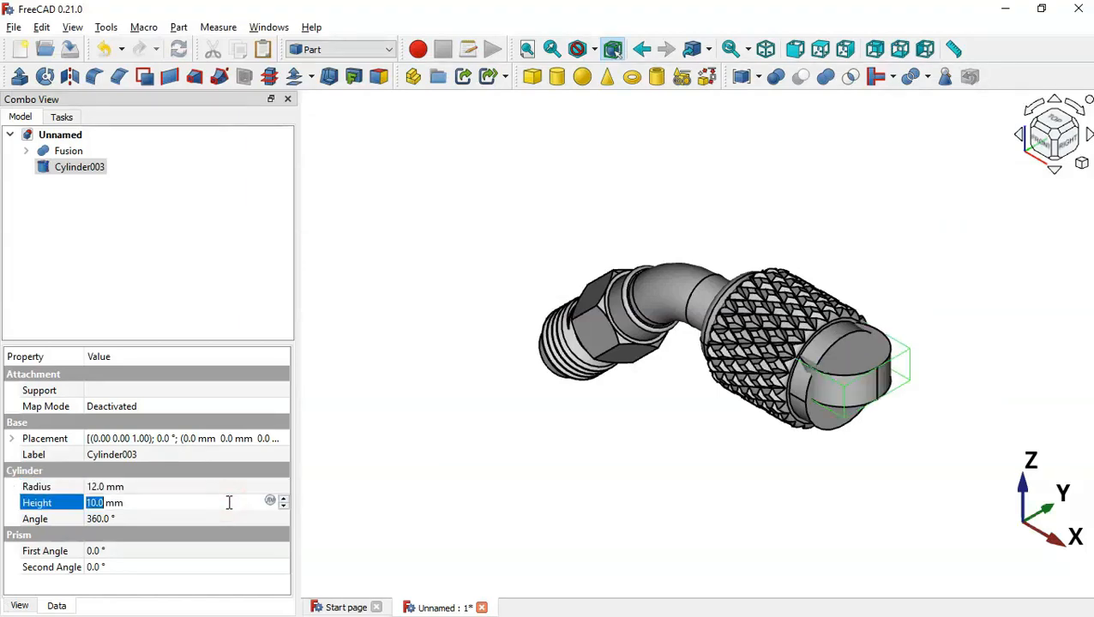
{"action": "type", "text": "3"}
{"action": "key", "text": "alt+Tab"}
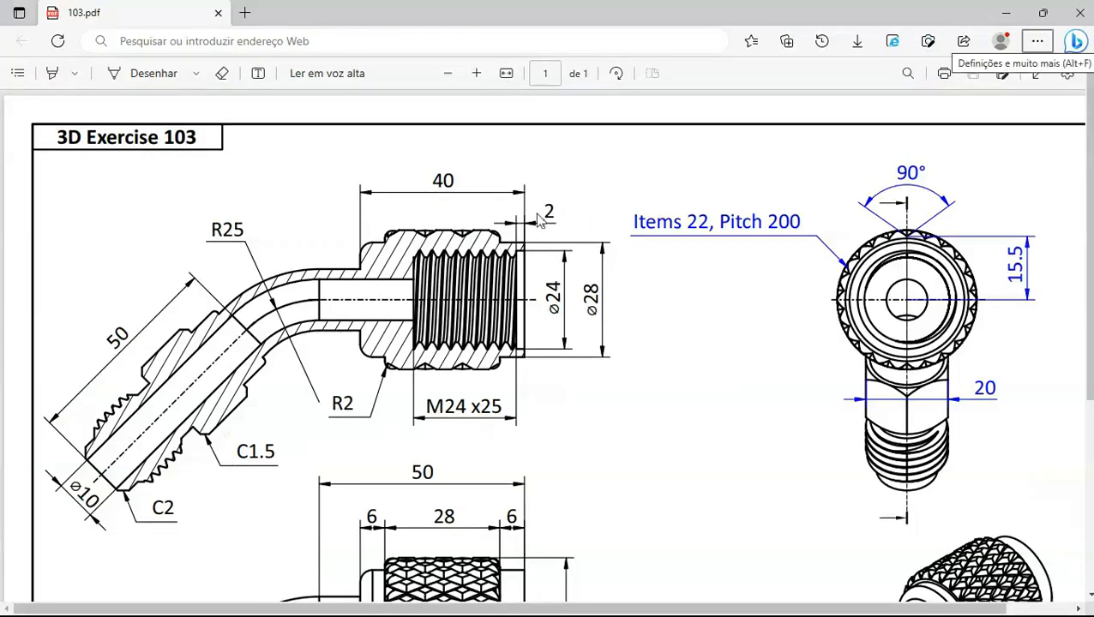
{"action": "key", "text": "alt+Tab"}
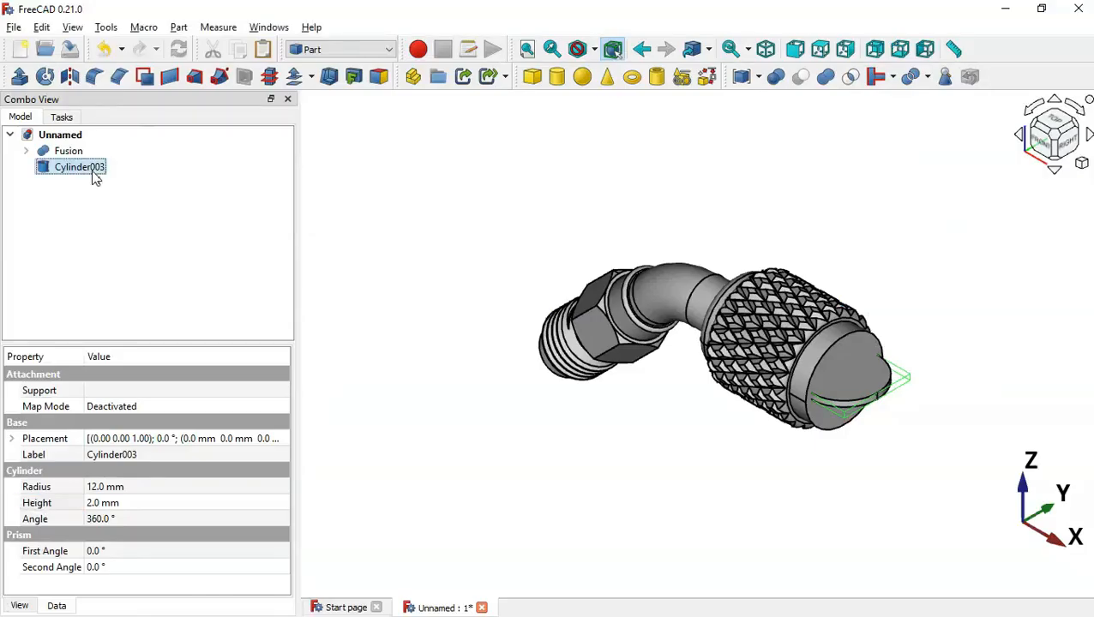
Rotate Cylinder003 90° and shift it 2 mm onto the nut's end face with Transform
{"action": "right_click", "coordinate": [92, 174]}
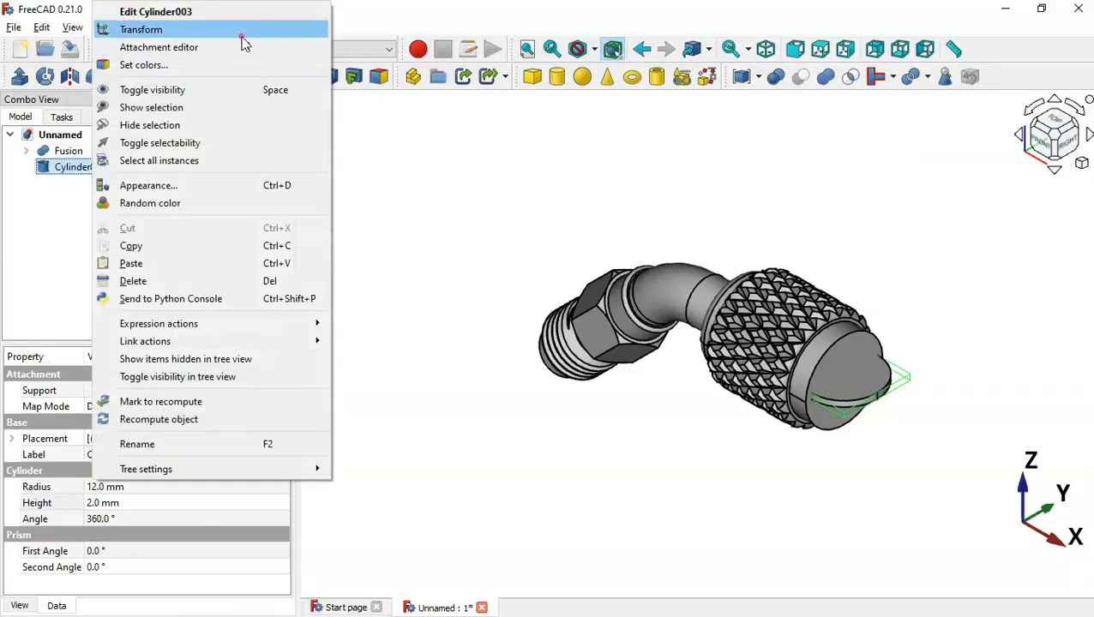
{"action": "left_click", "coordinate": [240, 31]}
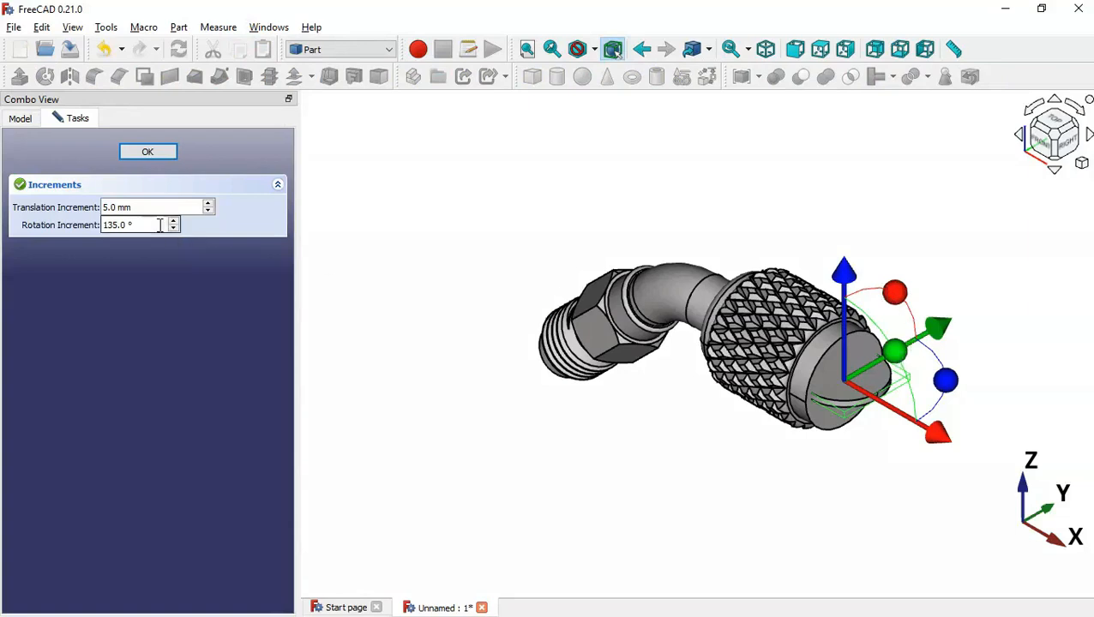
{"action": "left_click_drag", "start_coordinate": [141, 225], "coordinate": [4, 215]}
{"action": "type", "text": "90"}
{"action": "left_click_drag", "start_coordinate": [894, 353], "coordinate": [896, 464]}
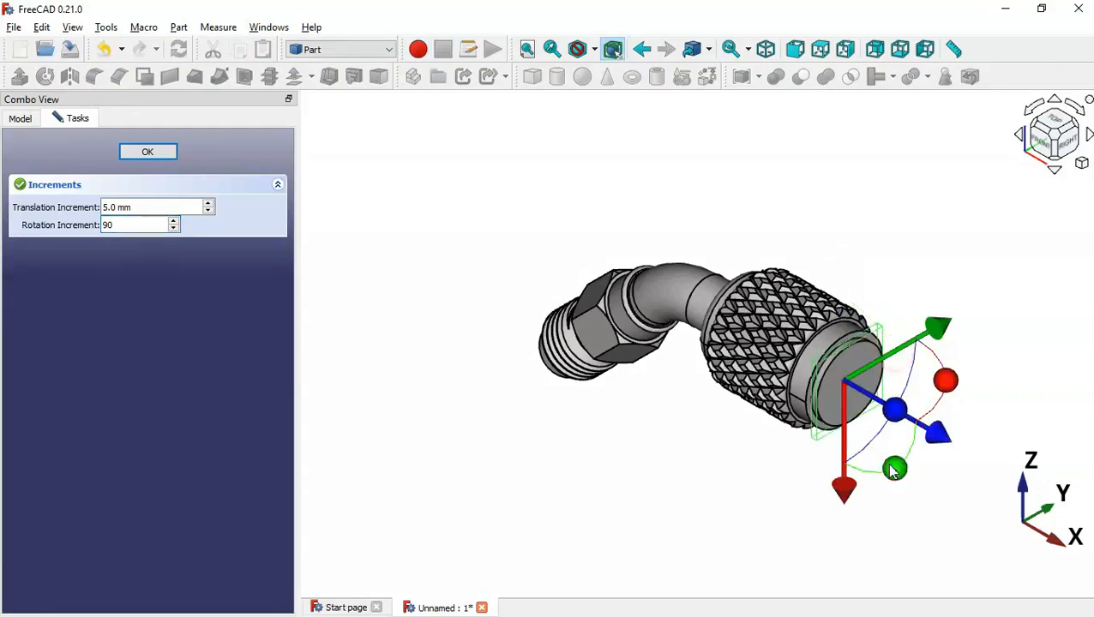
{"action": "scroll", "coordinate": [844, 415], "scroll_direction": "up", "scroll_amount": 3}
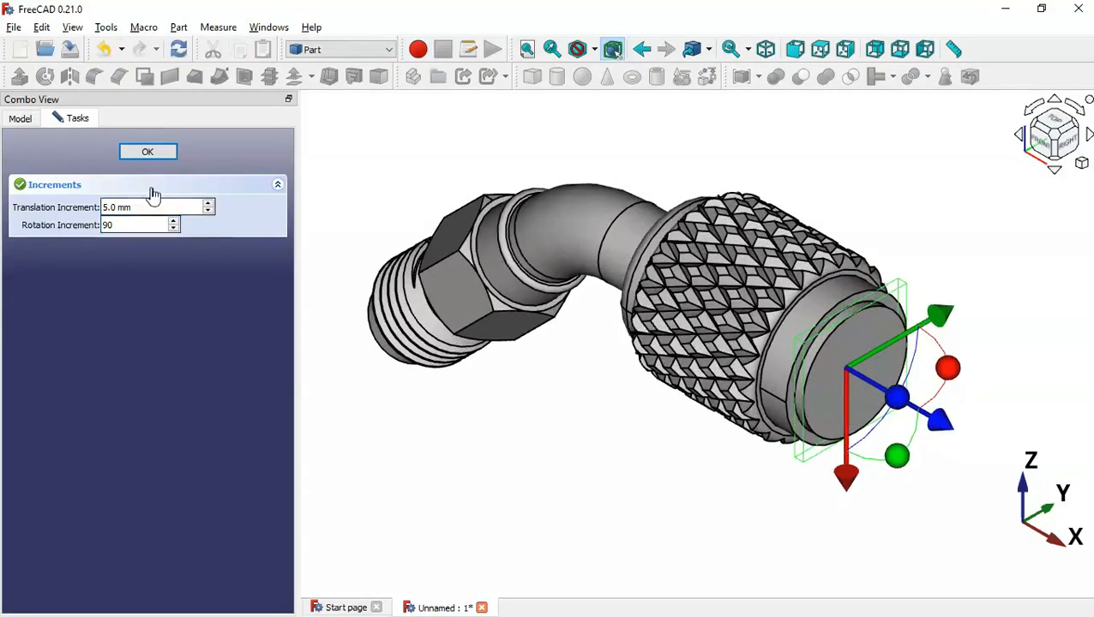
{"action": "left_click_drag", "start_coordinate": [158, 205], "coordinate": [66, 212]}
{"action": "type", "text": "2"}
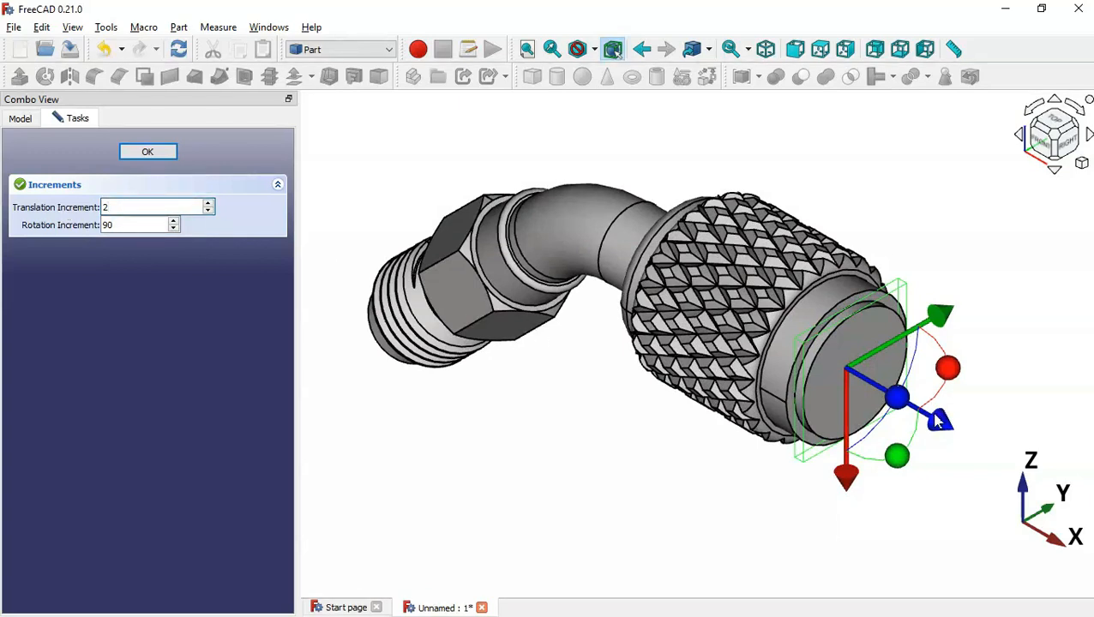
{"action": "left_click_drag", "start_coordinate": [938, 420], "coordinate": [932, 415]}
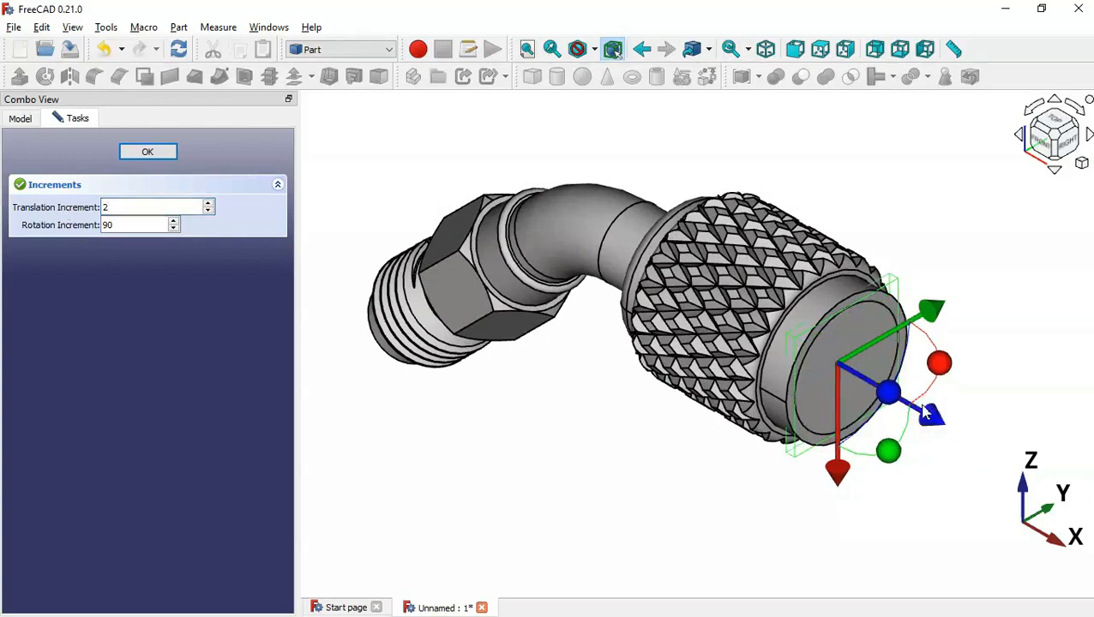
{"action": "left_click", "coordinate": [145, 152]}
Cut Cylinder003 from the Fusion to leave a shallow recess in the nut end
{"action": "left_click", "coordinate": [582, 230]}
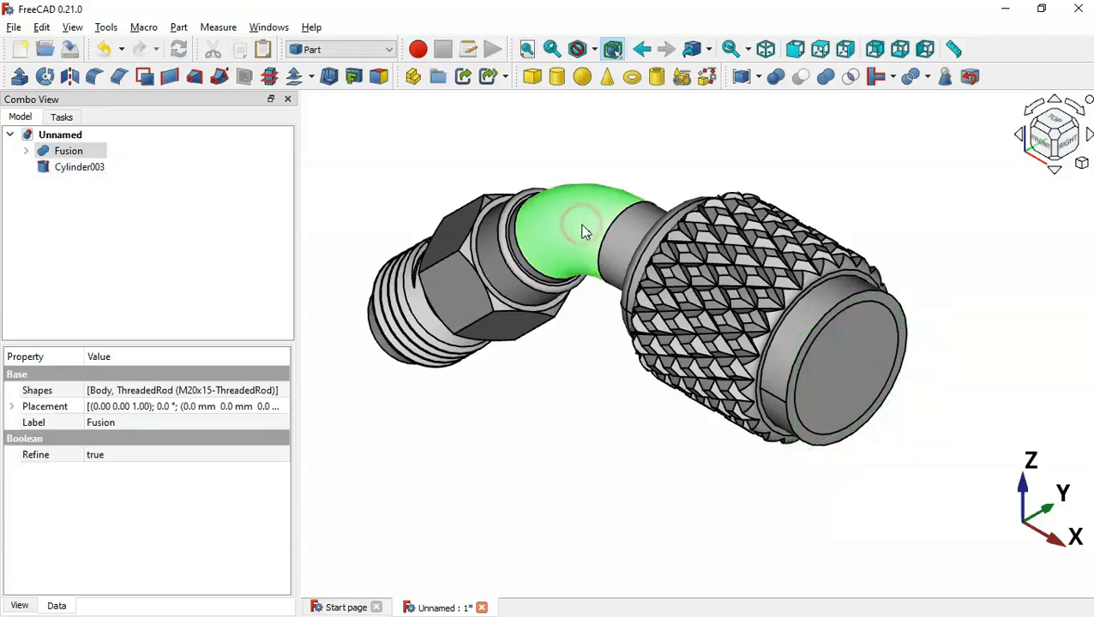
{"action": "left_click", "coordinate": [77, 169], "text": "ctrl"}
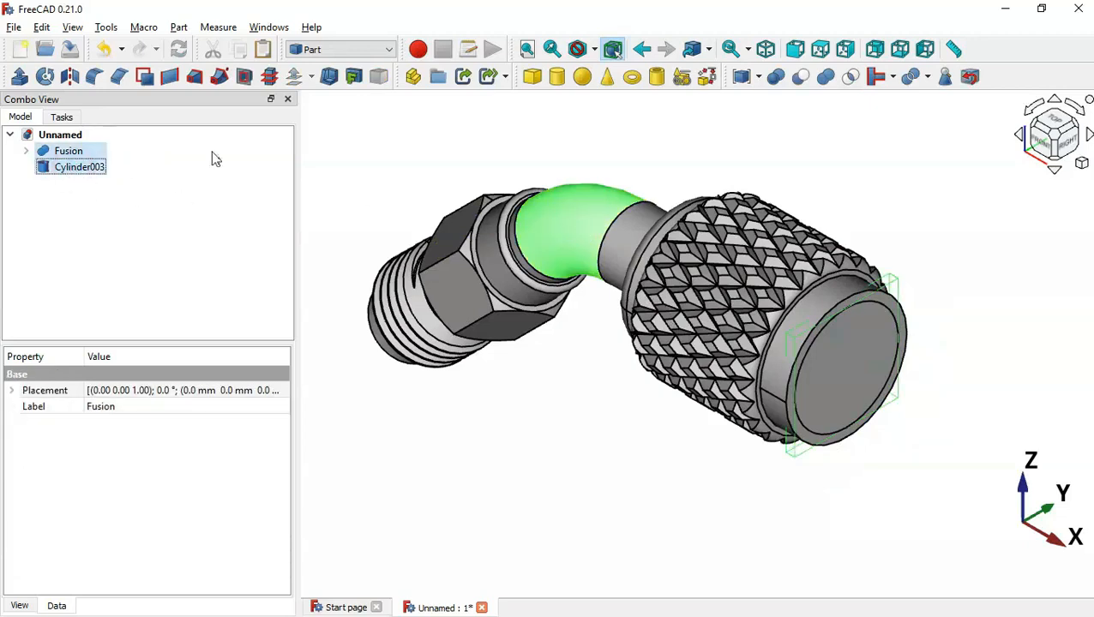
{"action": "left_click", "coordinate": [800, 76]}
{"action": "mouse_move", "coordinate": [932, 395]}
{"action": "middle_mouse_down"}
{"action": "mouse_move", "coordinate": [859, 361]}
{"action": "mouse_move", "coordinate": [929, 378]}
{"action": "middle_mouse_up"}
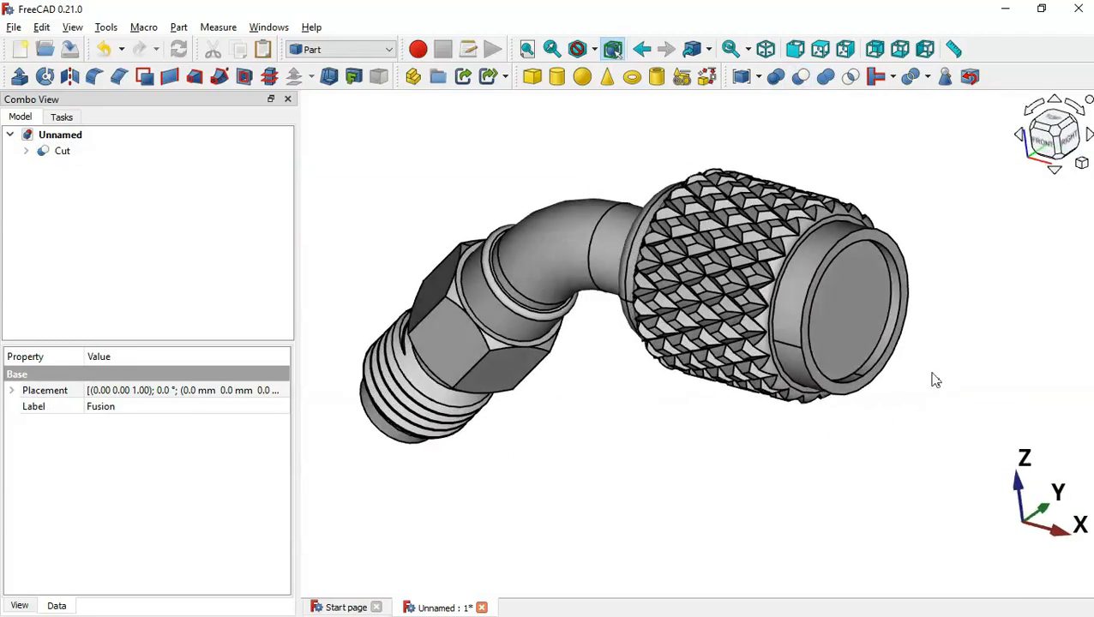
{"action": "scroll", "coordinate": [579, 467], "scroll_direction": "down", "scroll_amount": 5}
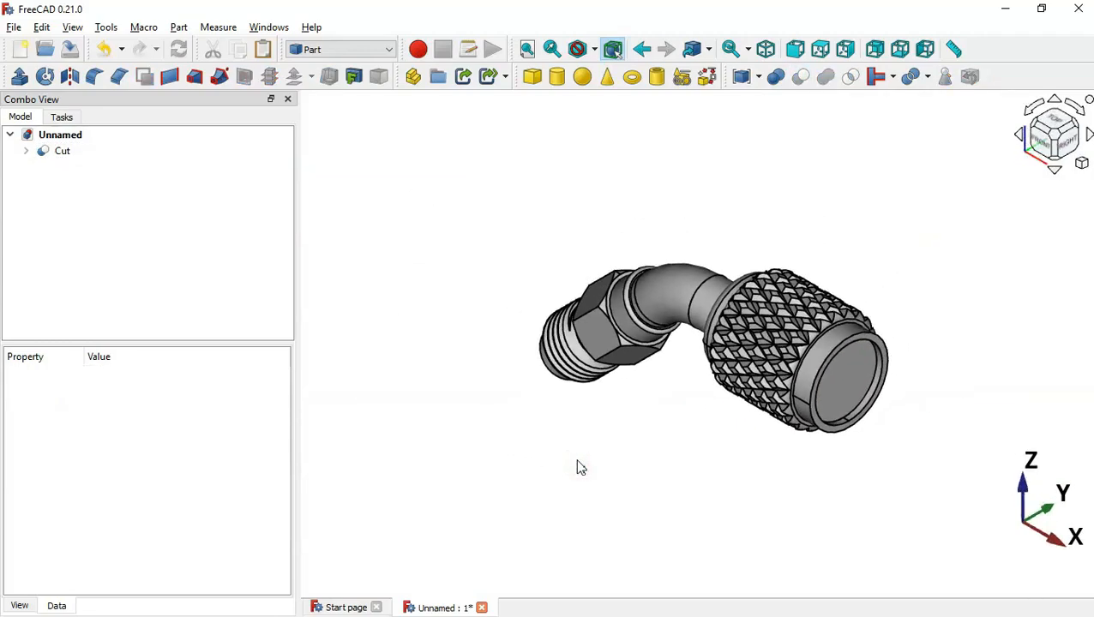
{"action": "key", "text": "alt+Tab"}
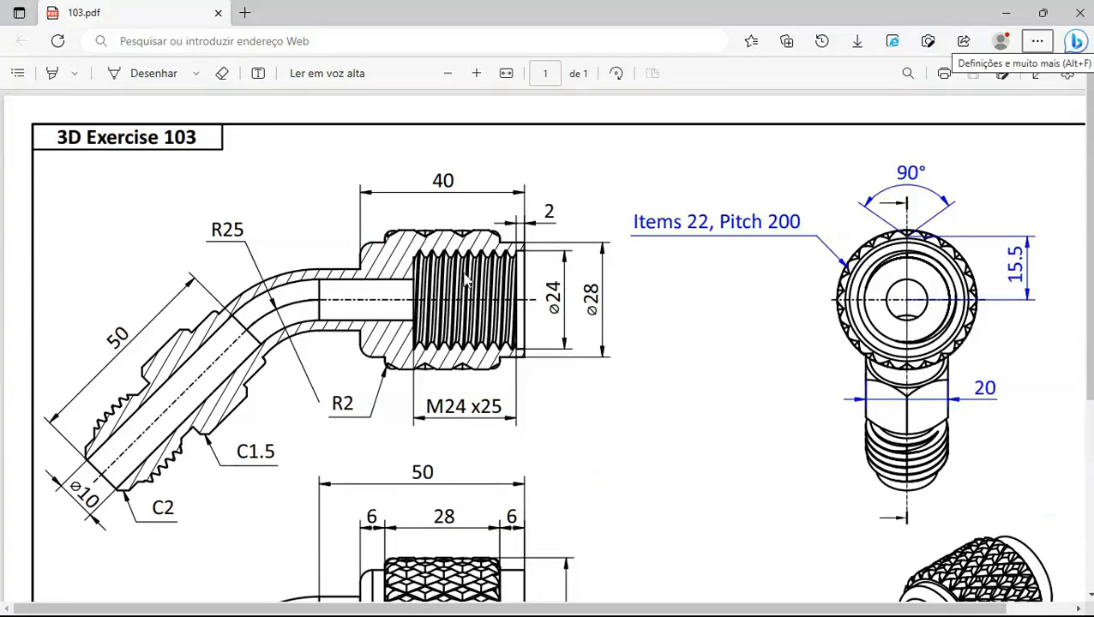
Add a new M6x20 threaded rod from the Fasteners workbench
{"action": "key", "text": "alt+Tab"}
{"action": "left_click", "coordinate": [343, 50]}
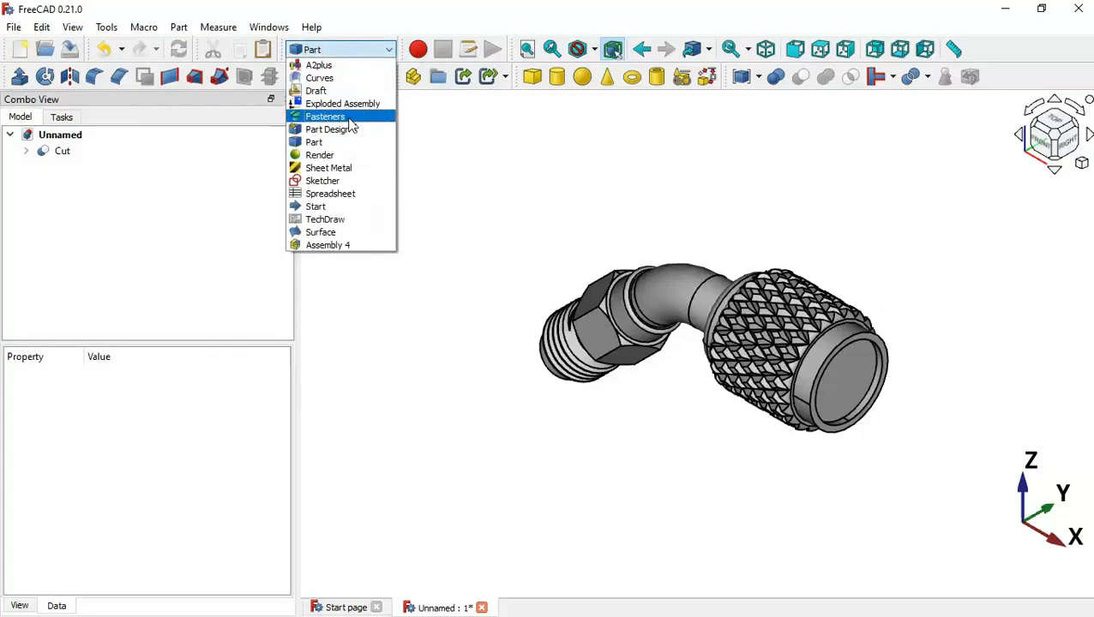
{"action": "left_click", "coordinate": [348, 117]}
{"action": "left_click", "coordinate": [405, 202]}
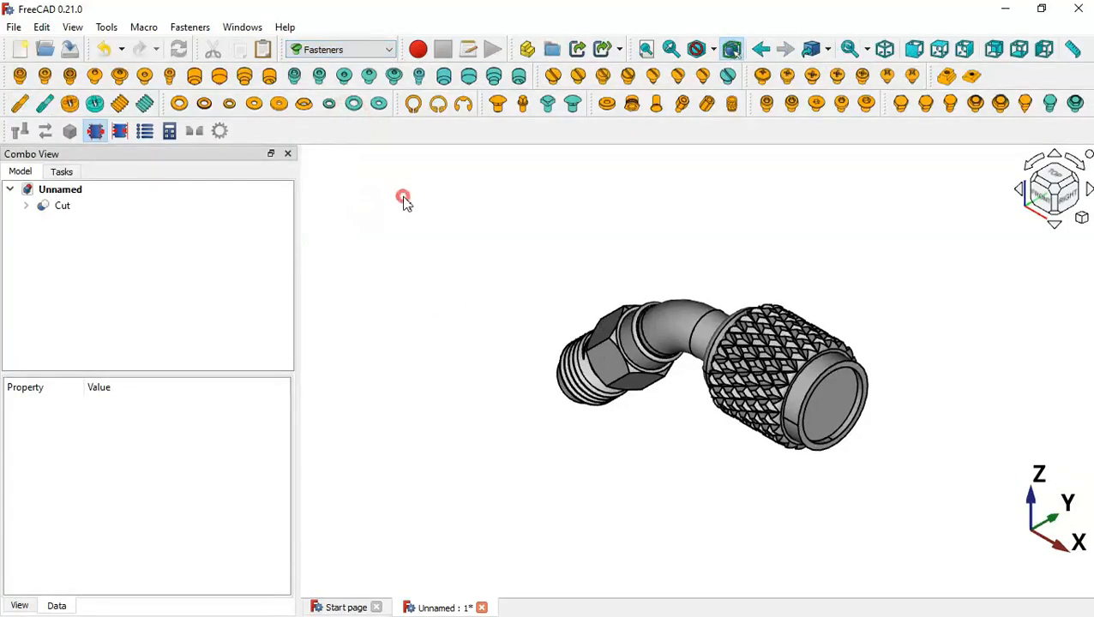
{"action": "left_click", "coordinate": [420, 259]}
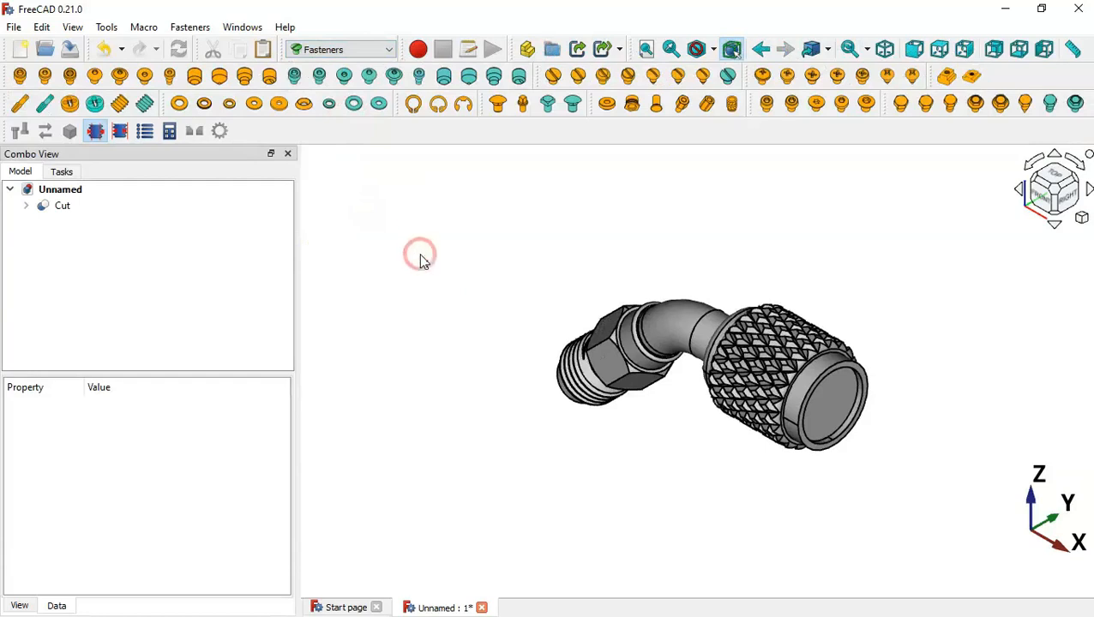
{"action": "left_click", "coordinate": [120, 104]}
{"action": "left_click", "coordinate": [111, 224]}
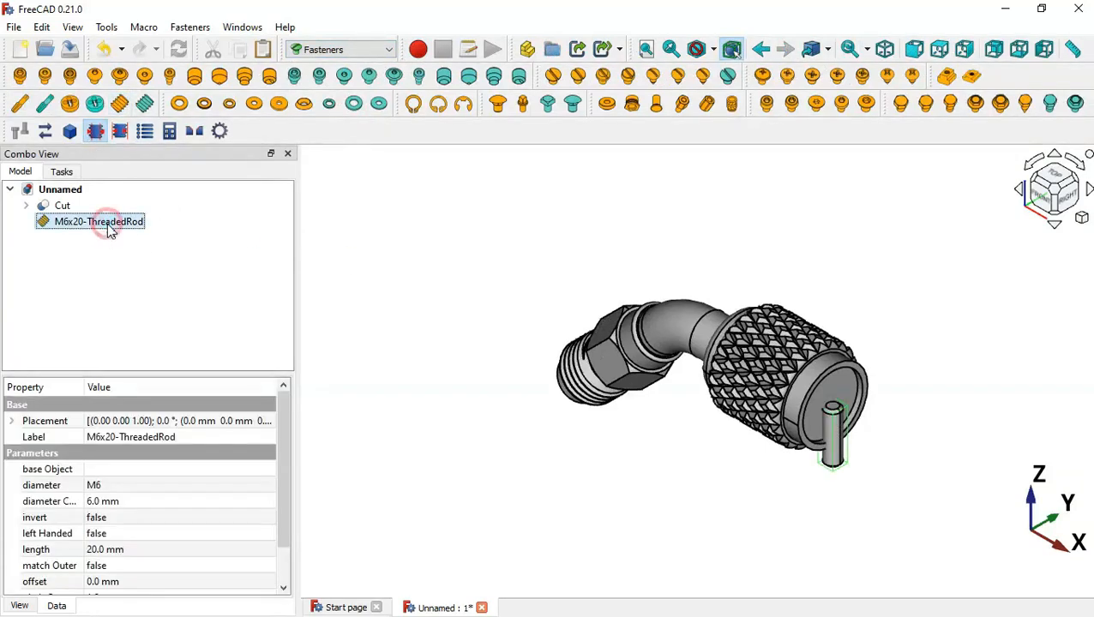
Change the new threaded rod's diameter to M24, checking the thread size on the drawing
{"action": "left_click", "coordinate": [241, 485]}
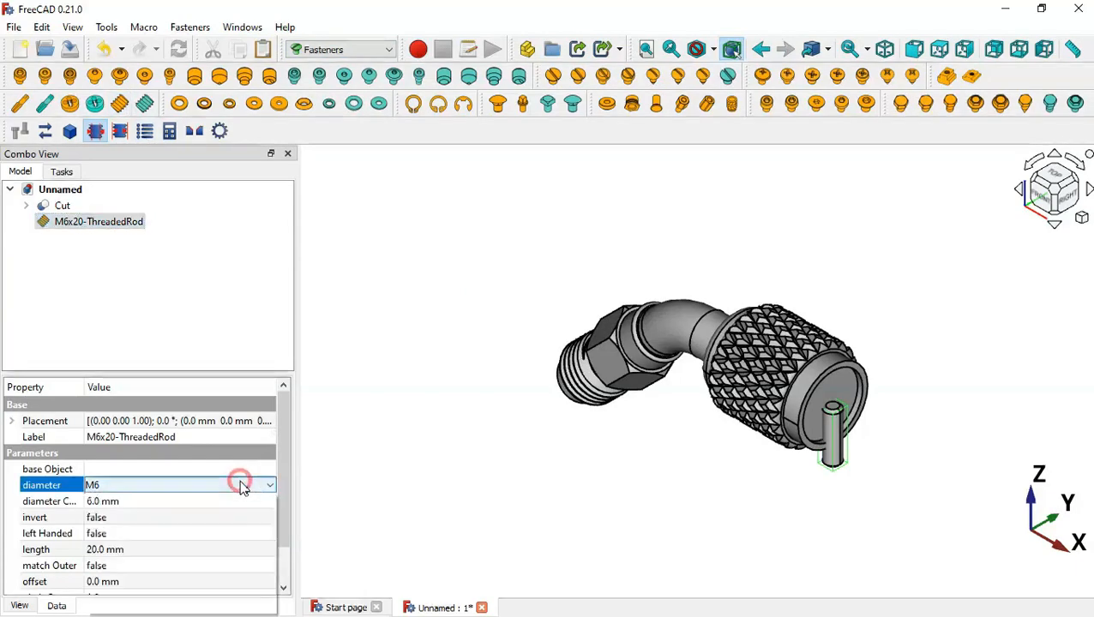
{"action": "left_click", "coordinate": [243, 487]}
{"action": "key", "text": "alt+Tab"}
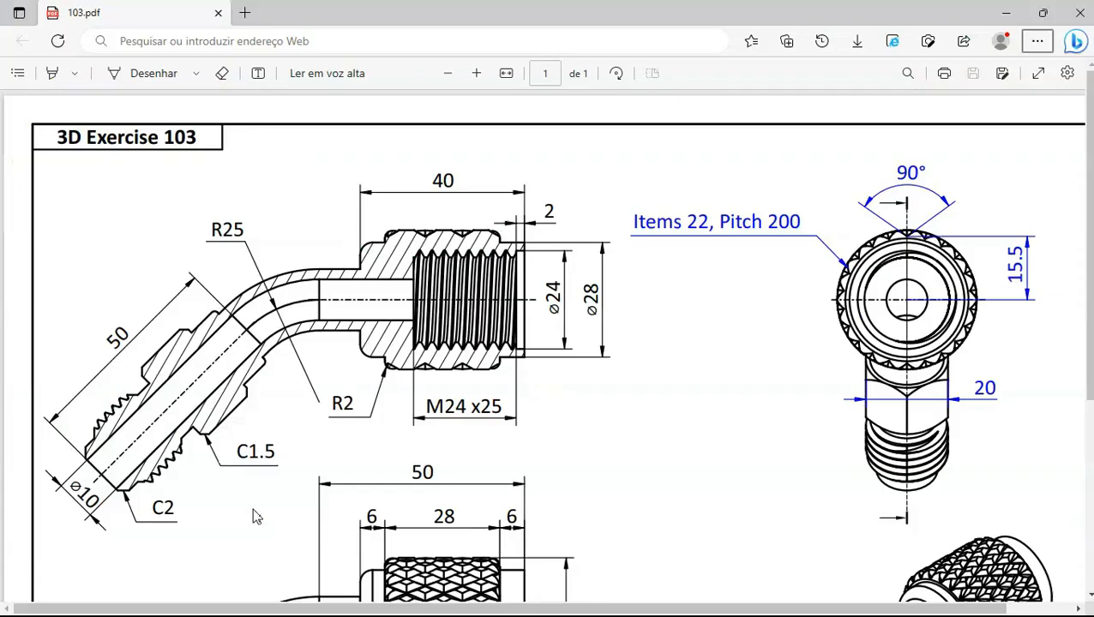
{"action": "key", "text": "alt+Tab"}
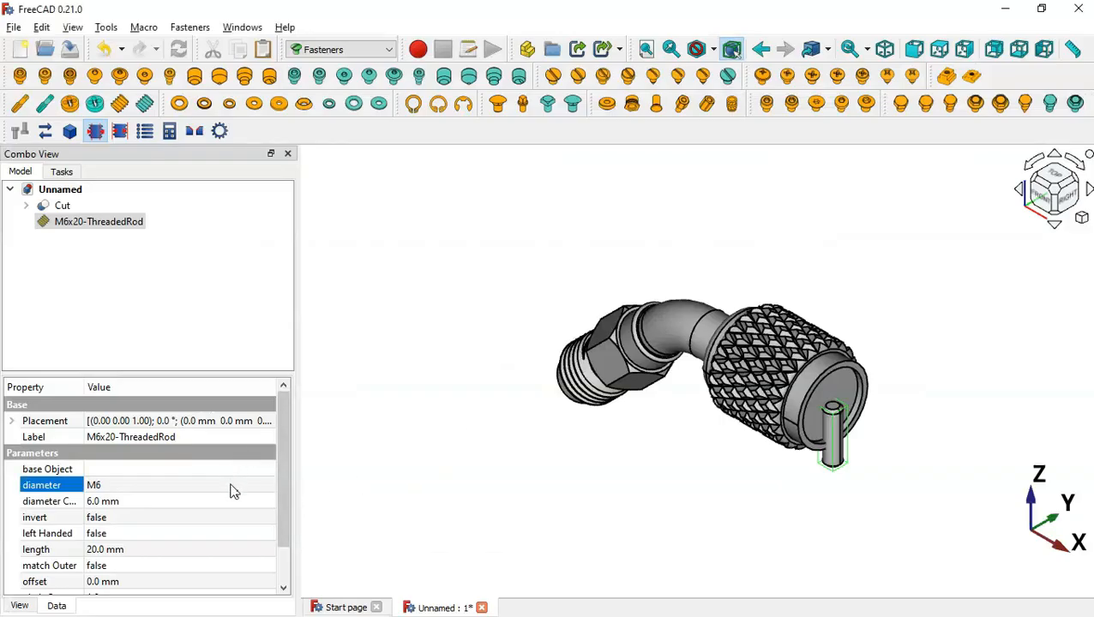
{"action": "left_click", "coordinate": [232, 489]}
{"action": "left_click", "coordinate": [232, 488]}
{"action": "key", "text": "Down"}
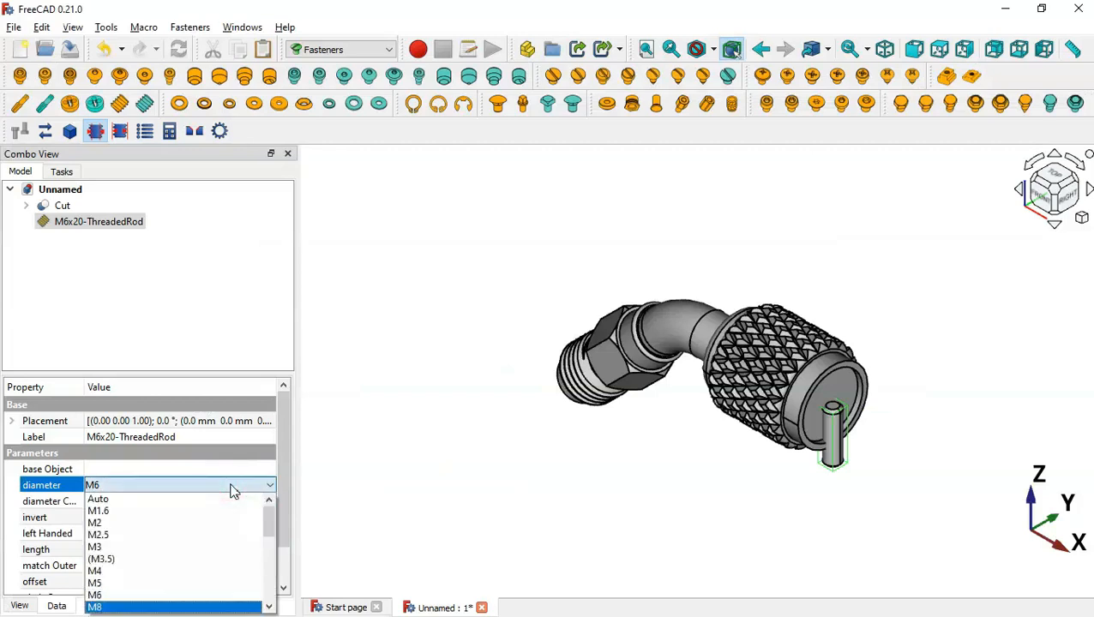
{"action": "key", "text": "Down"}
{"action": "key", "text": "Down"}
{"action": "key", "text": "Down"}
{"action": "key", "text": "Down"}
{"action": "key", "text": "Down"}
{"action": "key", "text": "Down"}
{"action": "key", "text": "Down"}
{"action": "key", "text": "Down"}
{"action": "key", "text": "Down"}
{"action": "key", "text": "Down"}
{"action": "key", "text": "Down"}
{"action": "key", "text": "Up"}
{"action": "key", "text": "Up"}
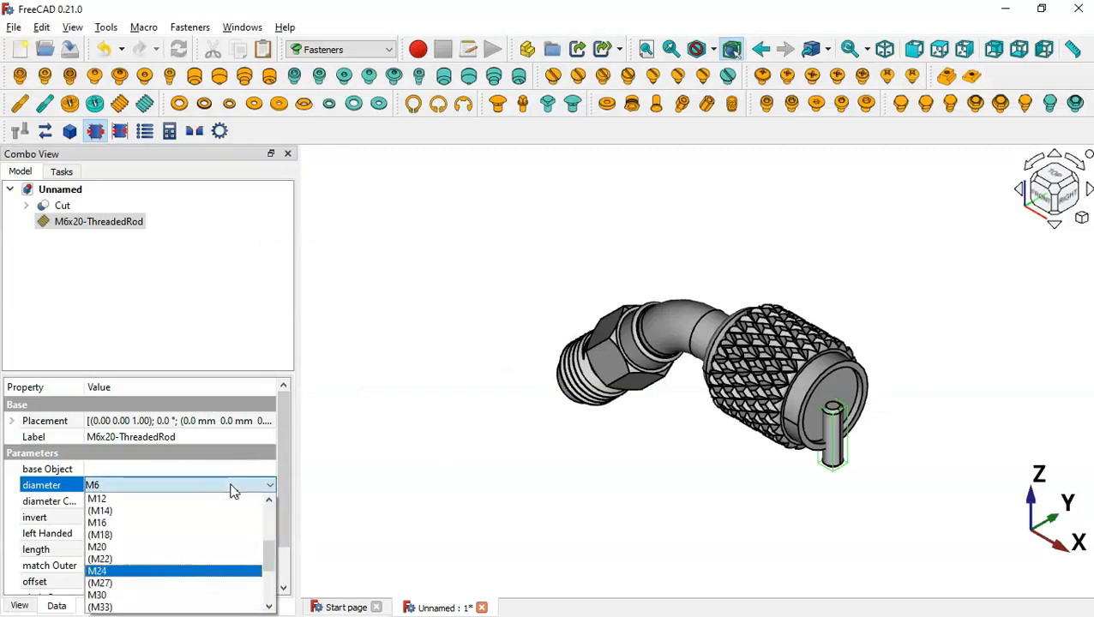
{"action": "key", "text": "Return"}
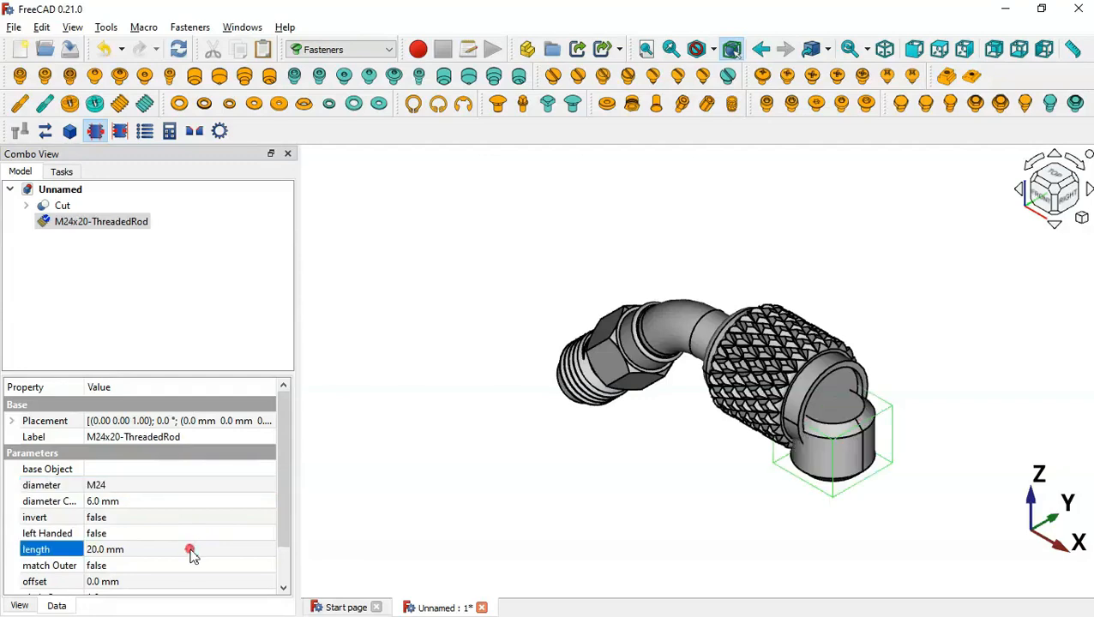
Set the rod length to 25 mm, its type to ScrewTap, and thread to true
{"action": "left_click", "coordinate": [196, 553]}
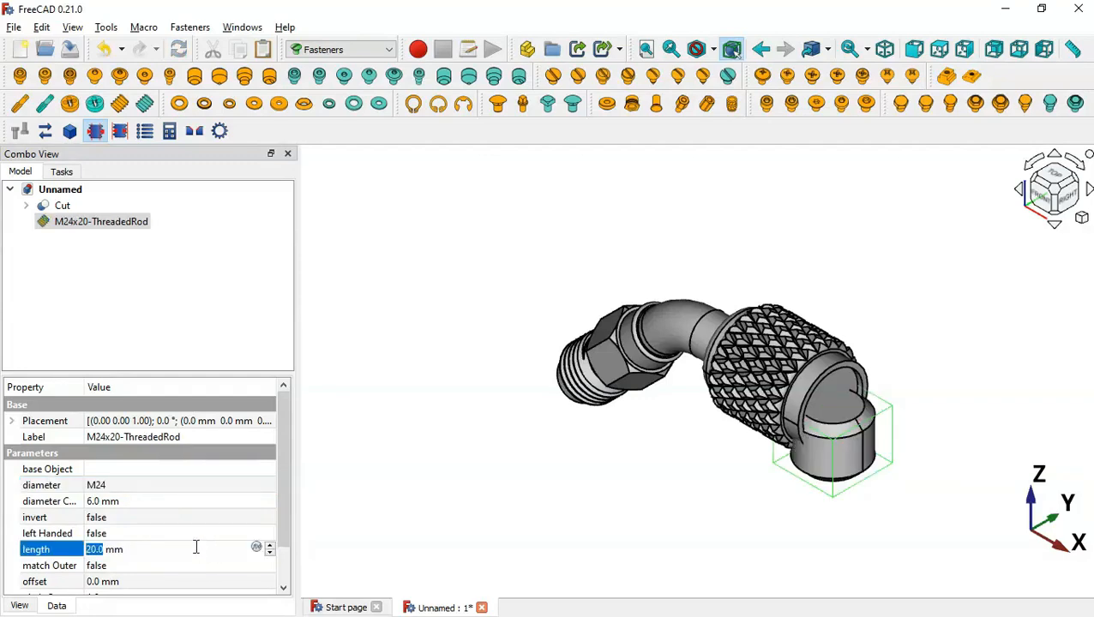
{"action": "type", "text": "2"}
{"action": "key", "text": "alt+Tab"}
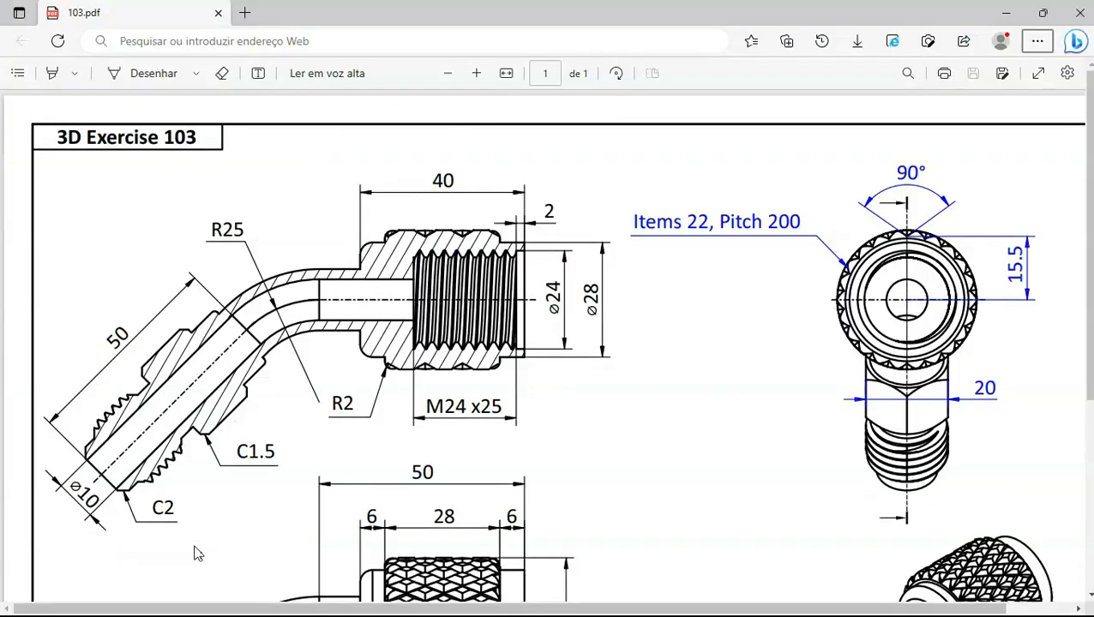
{"action": "key", "text": "alt+Tab"}
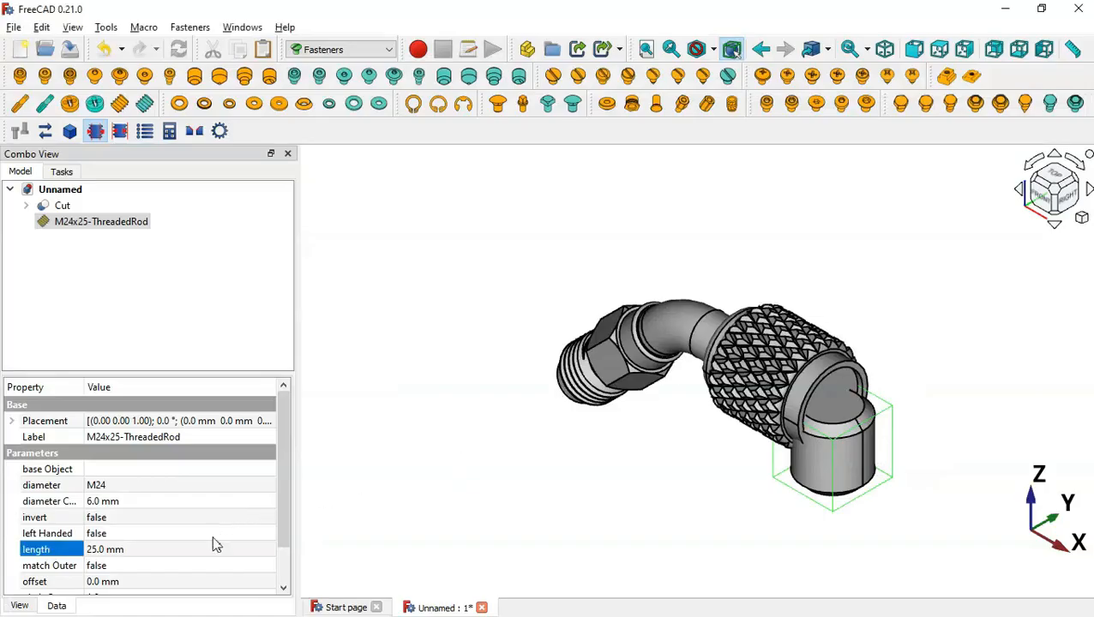
{"action": "left_click_drag", "start_coordinate": [283, 487], "coordinate": [291, 600]}
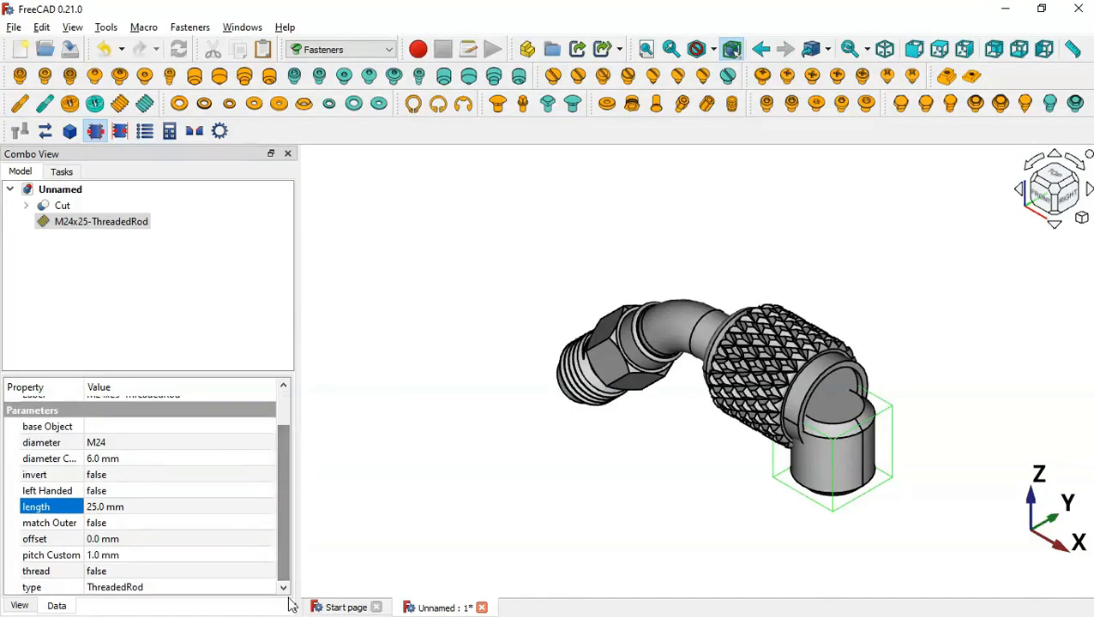
{"action": "double_click", "coordinate": [190, 588]}
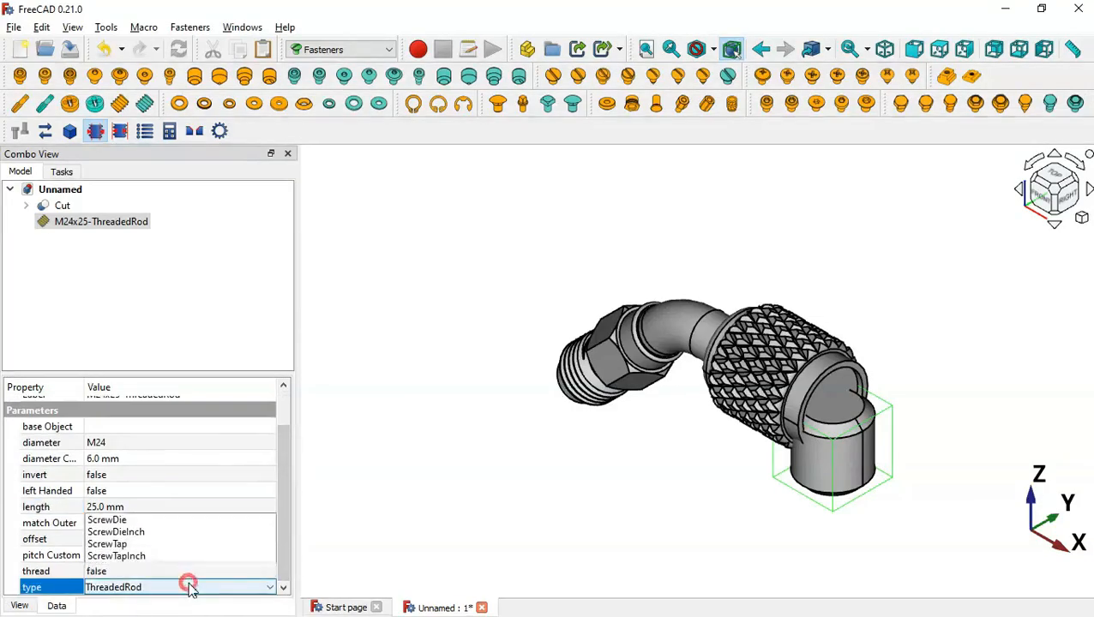
{"action": "left_click", "coordinate": [199, 538]}
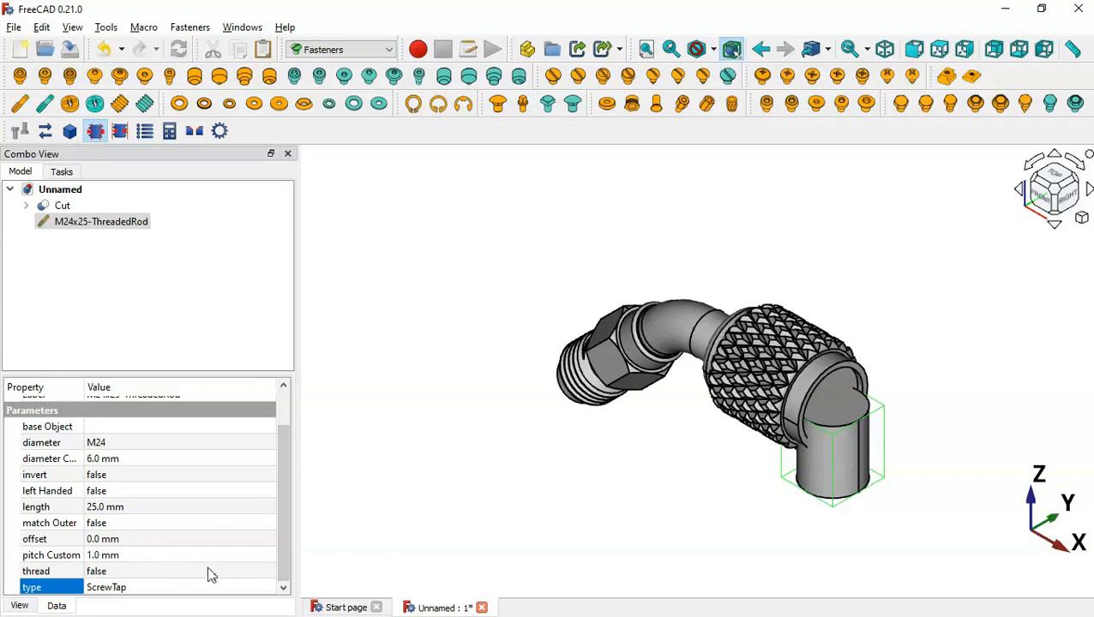
{"action": "left_click", "coordinate": [228, 576]}
{"action": "left_click", "coordinate": [228, 574]}
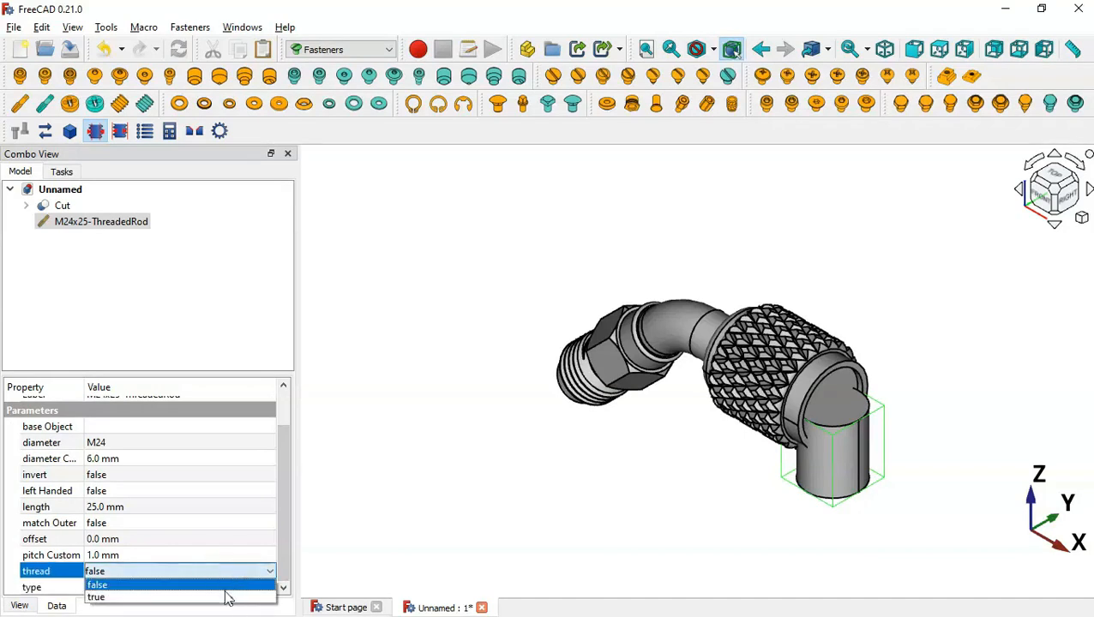
{"action": "left_click", "coordinate": [232, 600]}
{"action": "scroll", "coordinate": [281, 550], "scroll_direction": "up", "scroll_amount": 1}
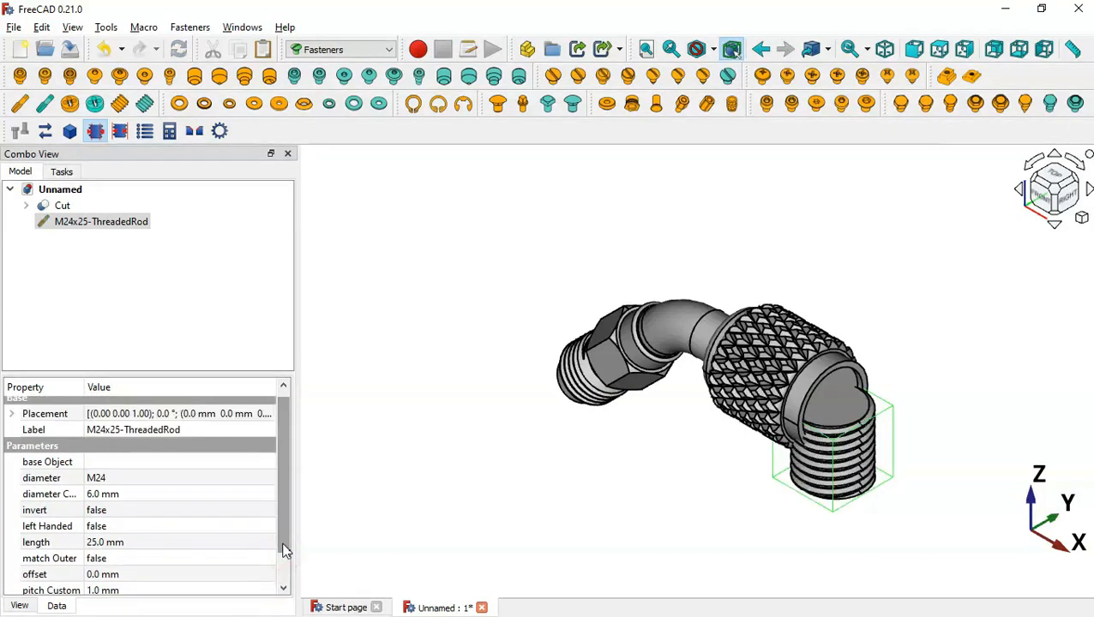
{"action": "middle_click_drag", "start_coordinate": [673, 531], "coordinate": [719, 547]}
{"action": "left_click", "coordinate": [568, 464]}
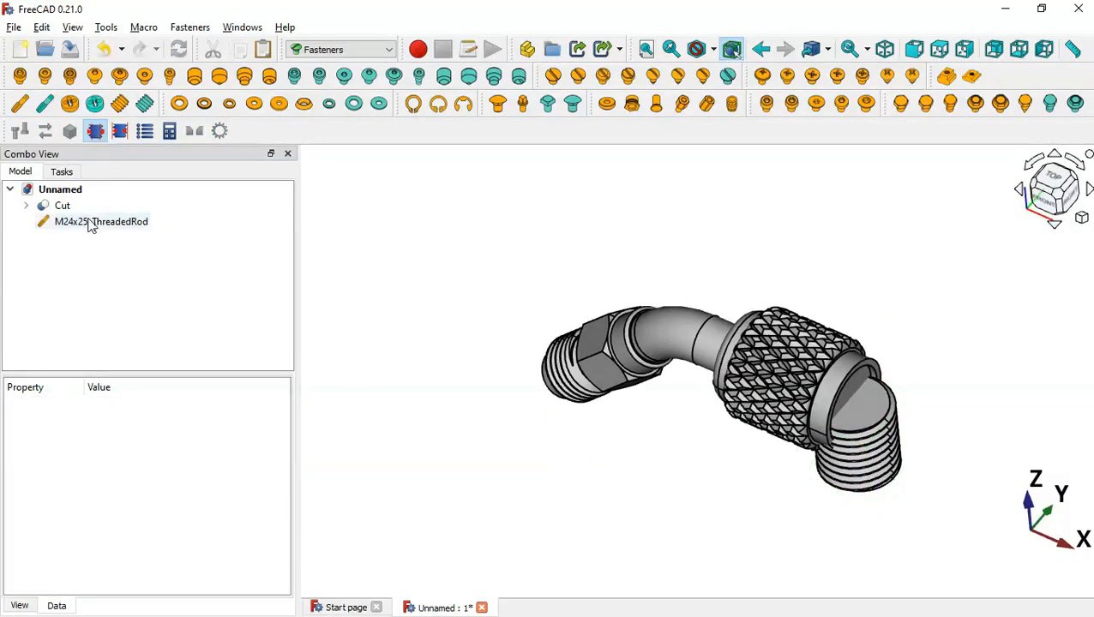
Rotate the M24x25 threaded rod 90° so it lies horizontal along the nut's axis
{"action": "left_click", "coordinate": [90, 222]}
{"action": "right_click", "coordinate": [90, 222]}
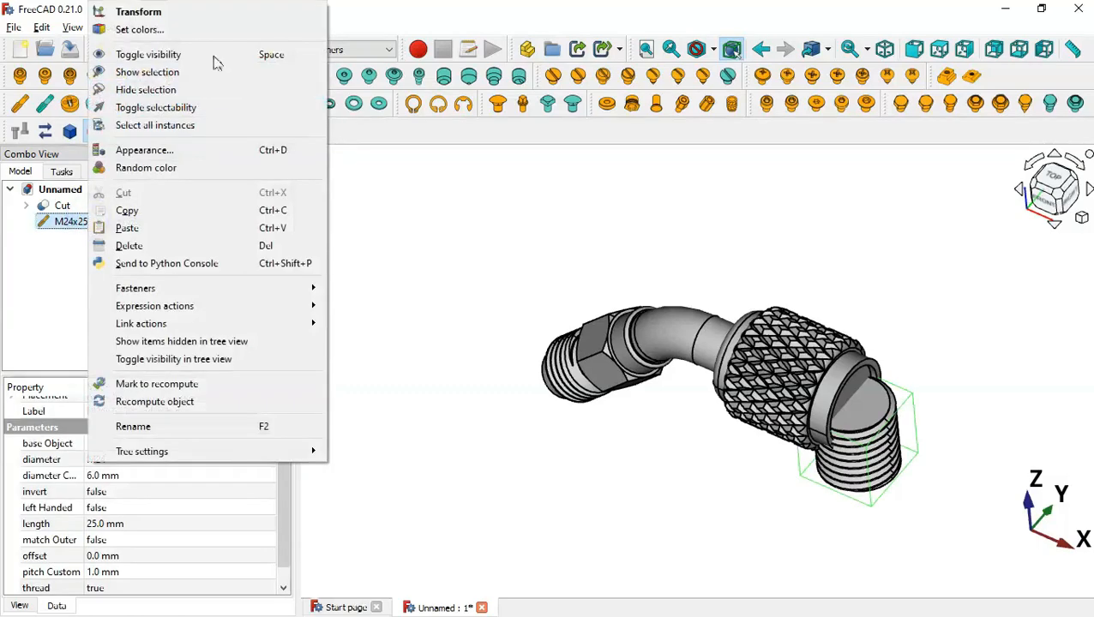
{"action": "left_click", "coordinate": [244, 15]}
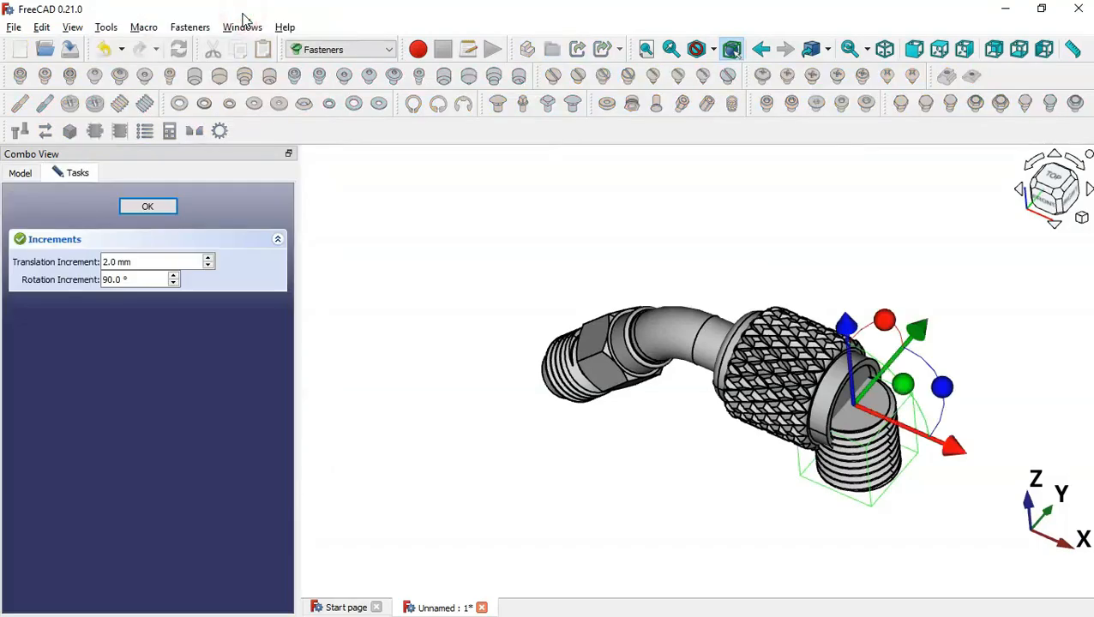
{"action": "left_click", "coordinate": [915, 51]}
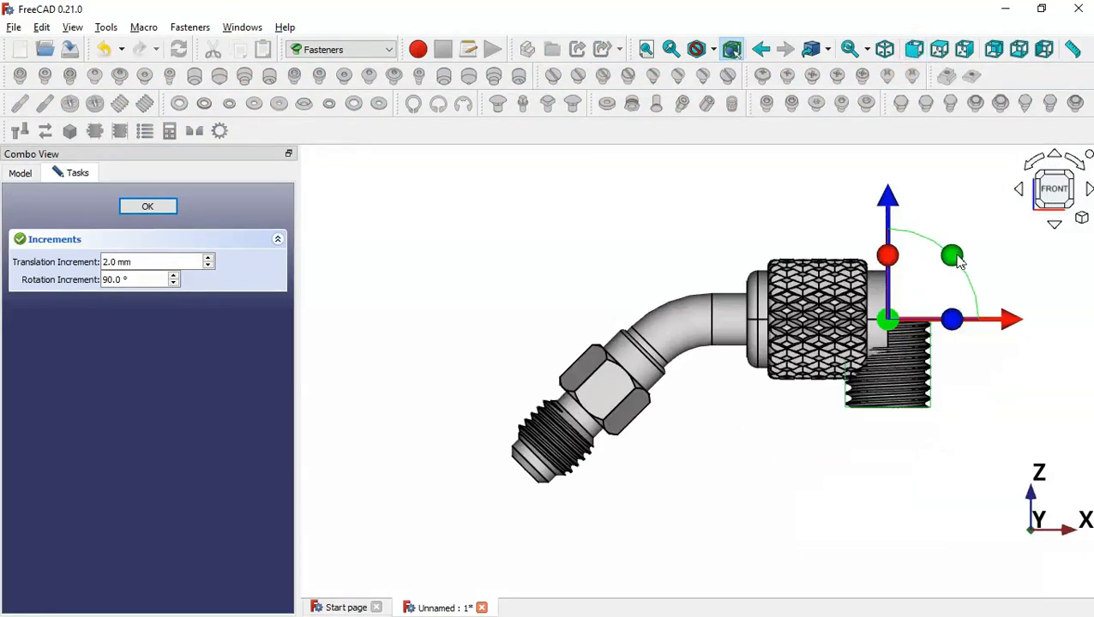
{"action": "left_click_drag", "start_coordinate": [958, 262], "coordinate": [652, 244]}
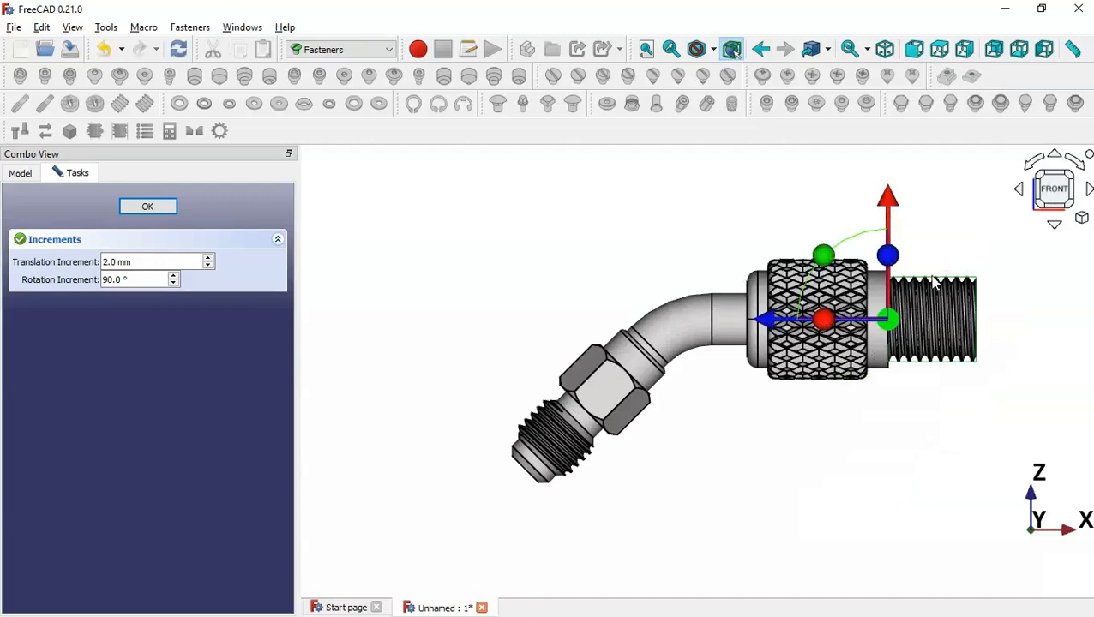
Slide the tap 2+25 mm into the knurled nut's bore and confirm the move
{"action": "scroll", "coordinate": [934, 283], "scroll_direction": "up", "scroll_amount": 3}
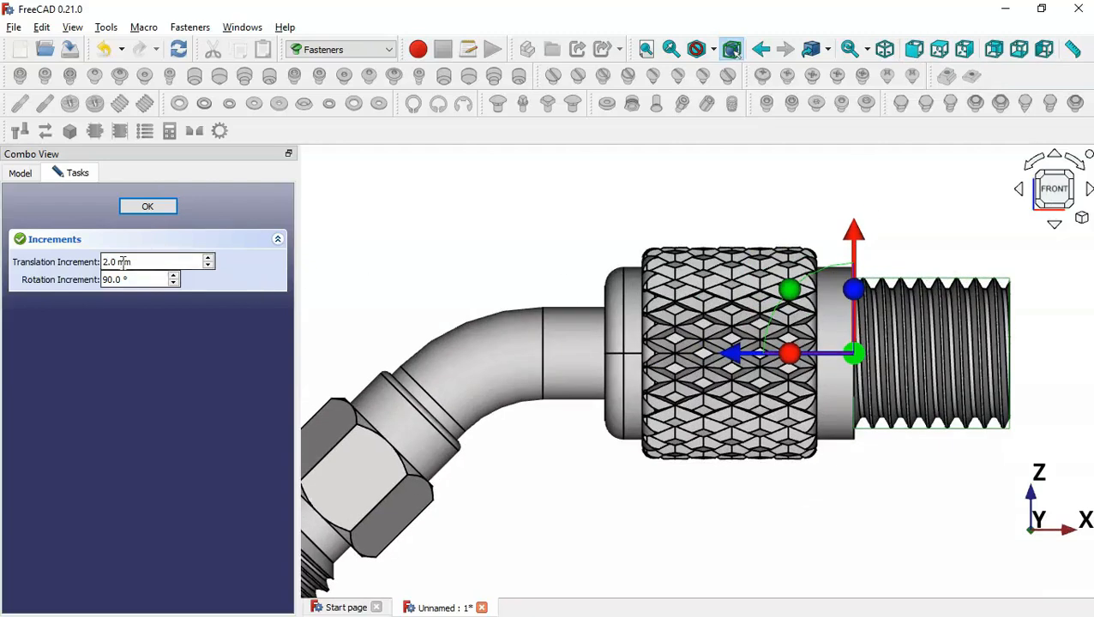
{"action": "left_click_drag", "start_coordinate": [150, 265], "coordinate": [88, 264]}
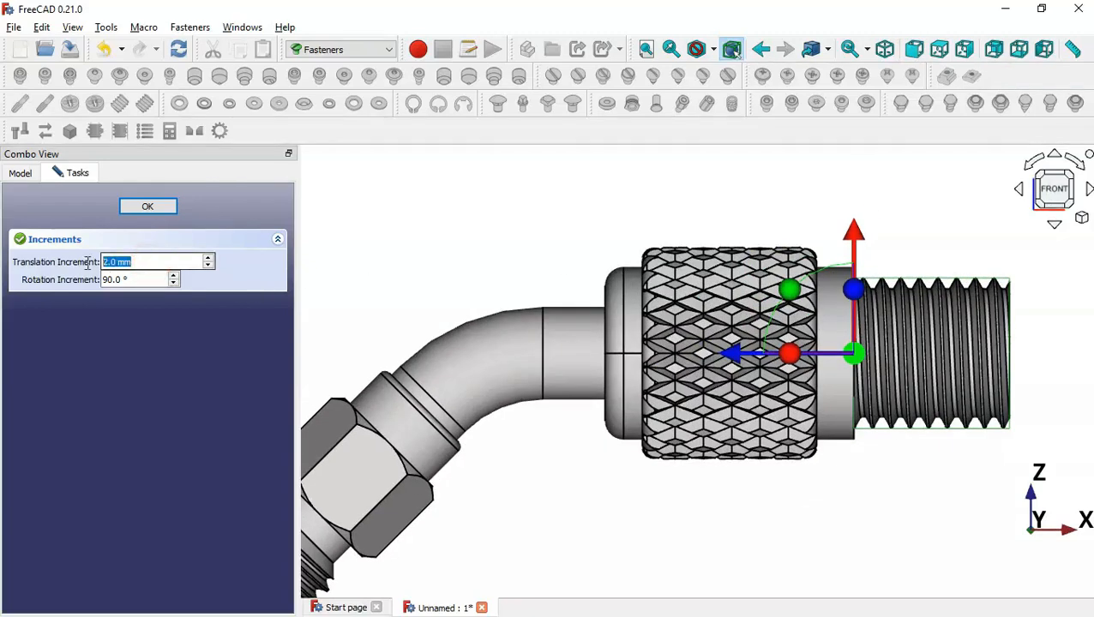
{"action": "type", "text": "2"}
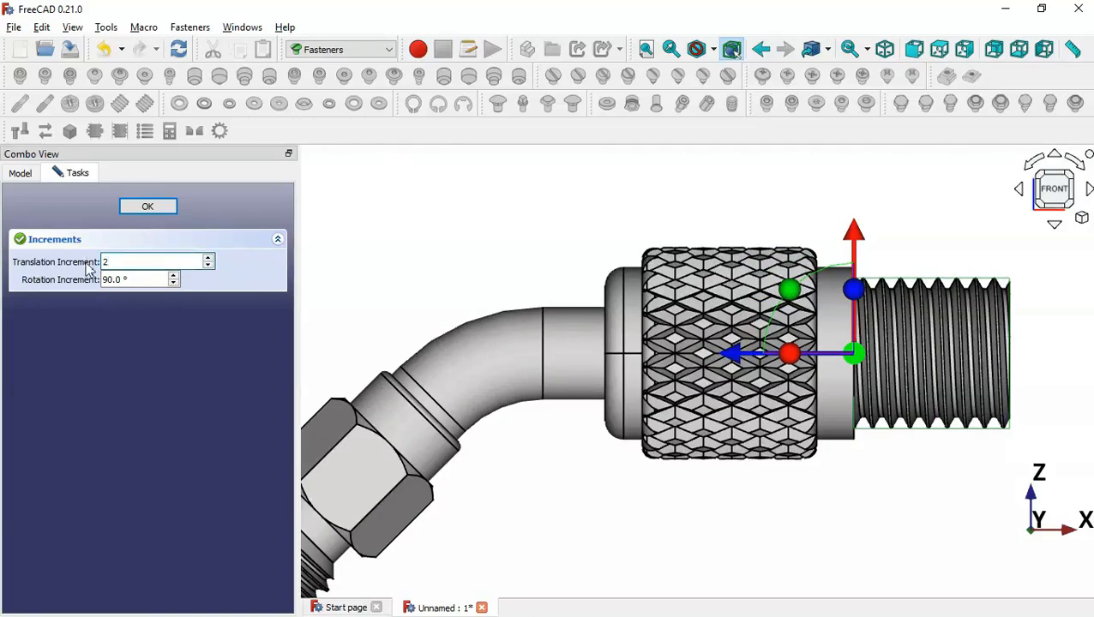
{"action": "key", "text": "alt+Tab"}
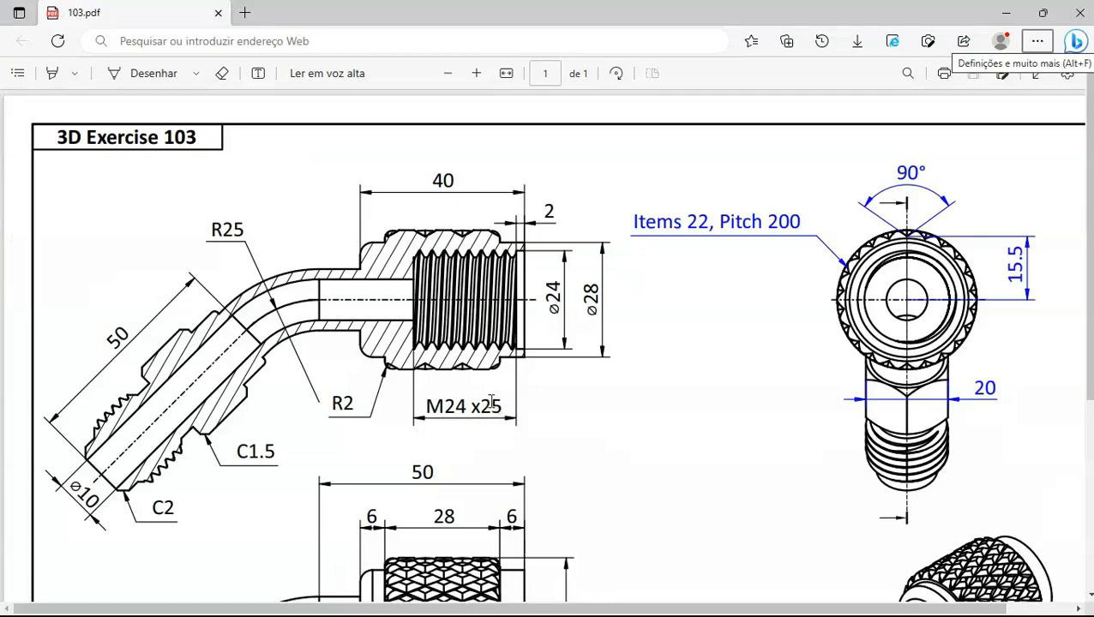
{"action": "key", "text": "alt+Tab"}
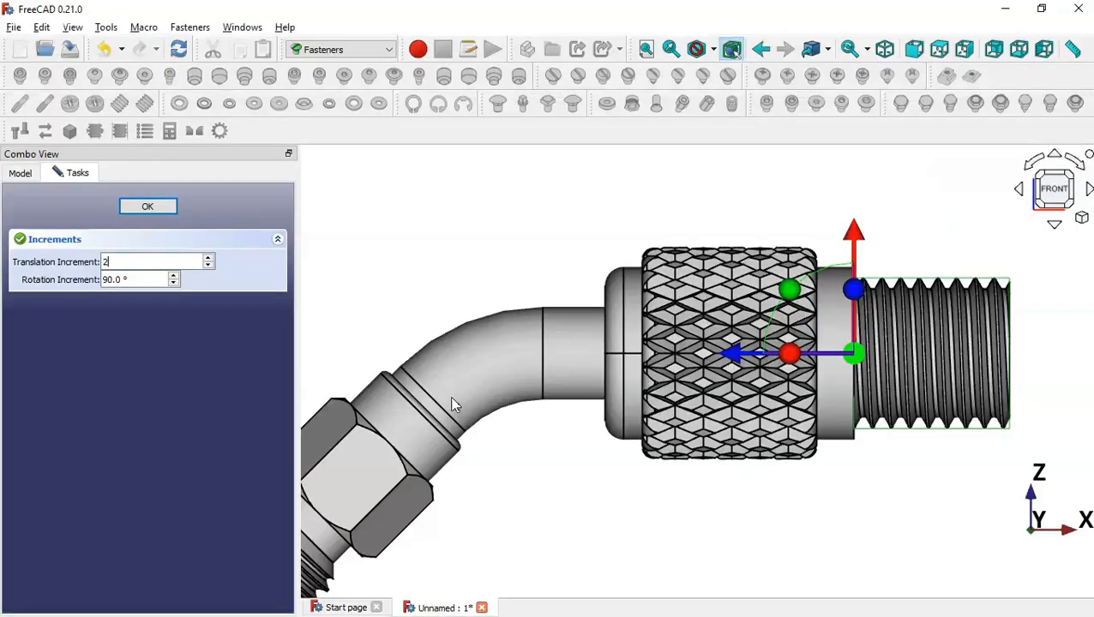
{"action": "key", "text": "alt+Tab"}
{"action": "key", "text": "alt+Tab"}
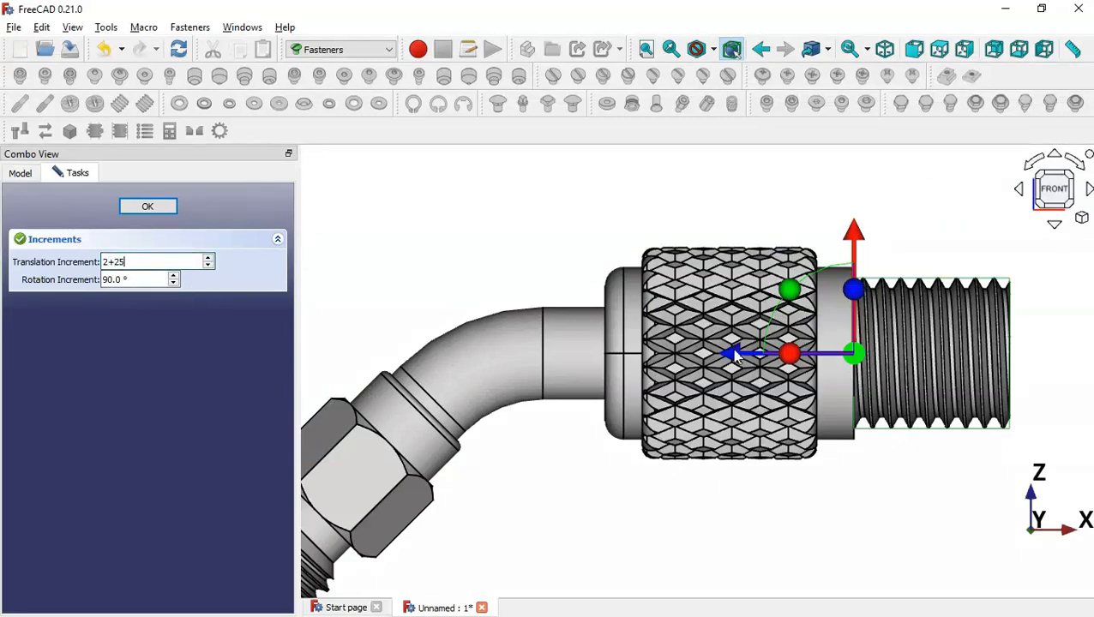
{"action": "left_click_drag", "start_coordinate": [736, 355], "coordinate": [583, 348]}
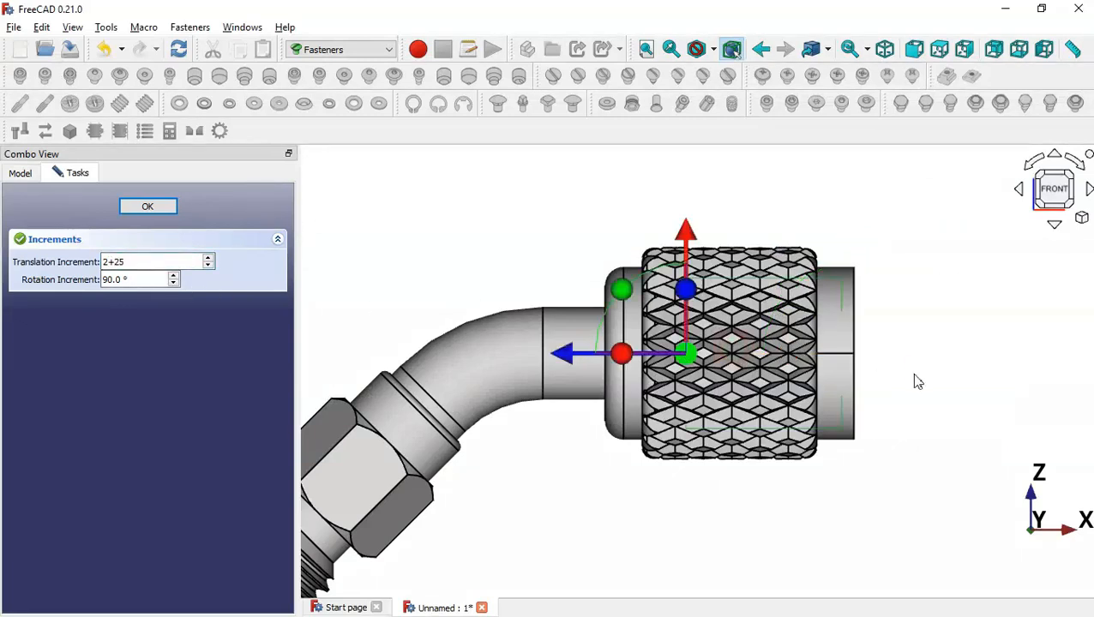
{"action": "middle_click_drag", "start_coordinate": [913, 374], "coordinate": [740, 374]}
{"action": "left_click", "coordinate": [161, 209]}
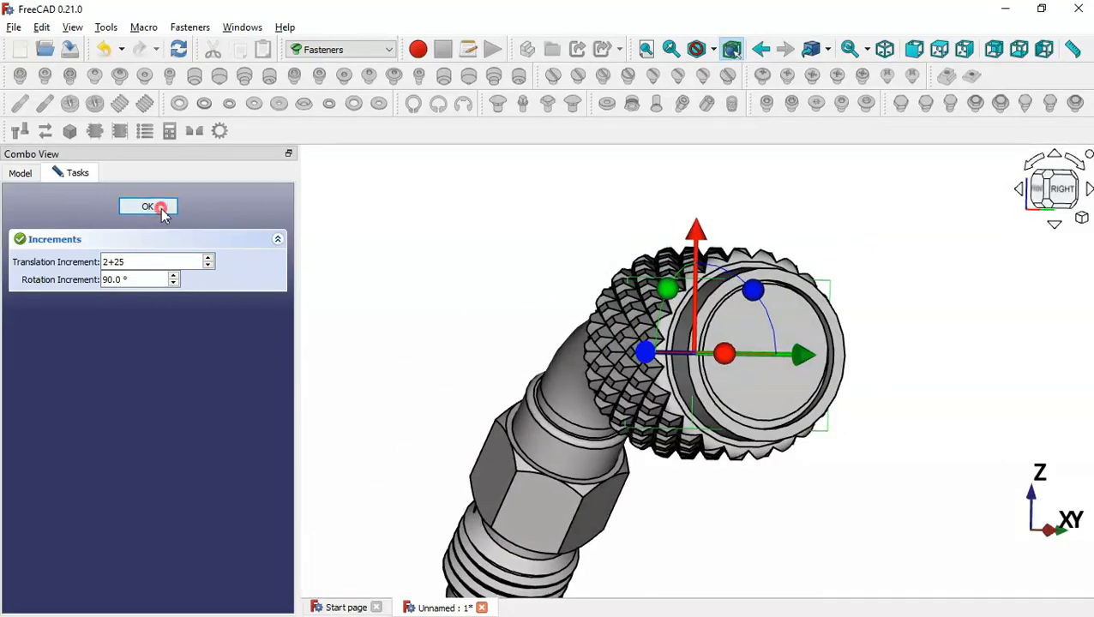
{"action": "left_click", "coordinate": [489, 298]}
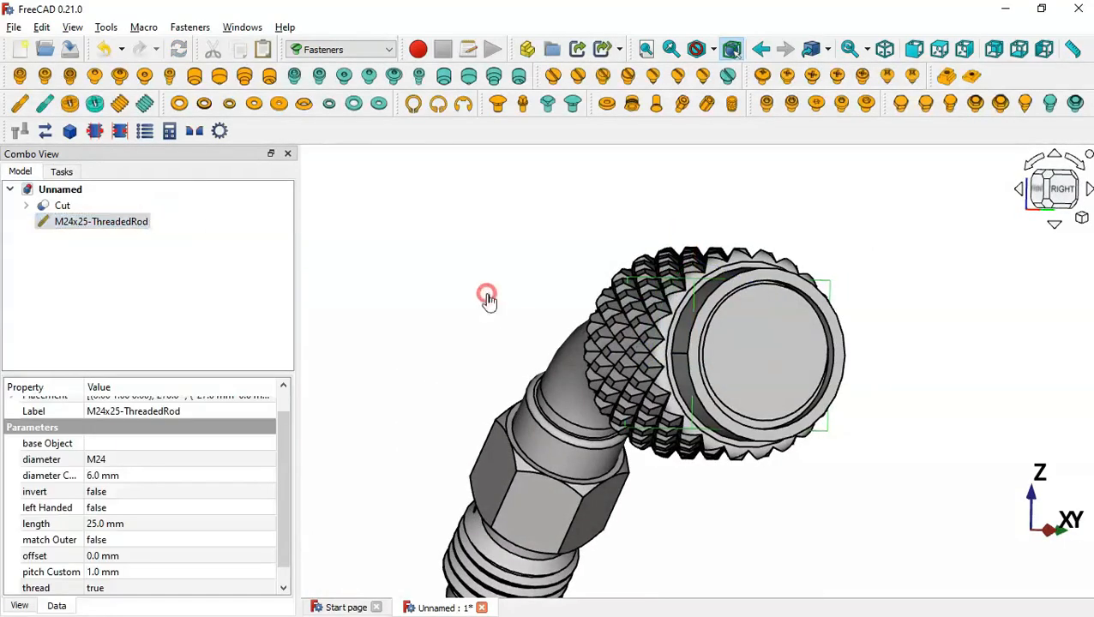
In the Part workbench, cut M24x25-ThreadedRod from Cut to form the nut's internal thread
{"action": "left_click", "coordinate": [364, 49]}
{"action": "left_click", "coordinate": [361, 141]}
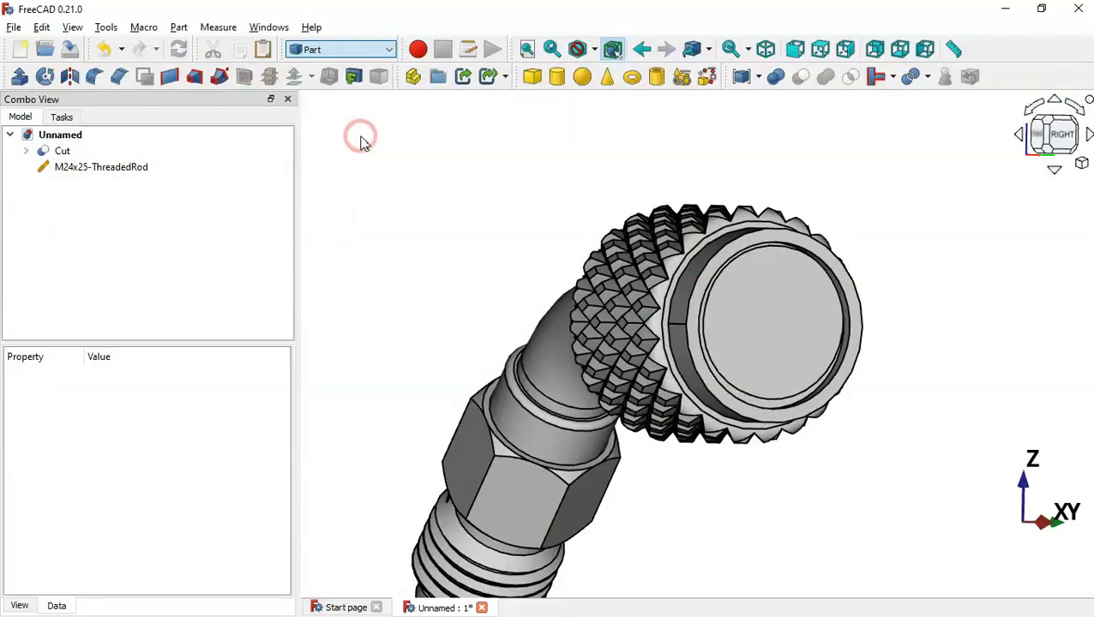
{"action": "left_click_drag", "start_coordinate": [441, 257], "coordinate": [500, 283]}
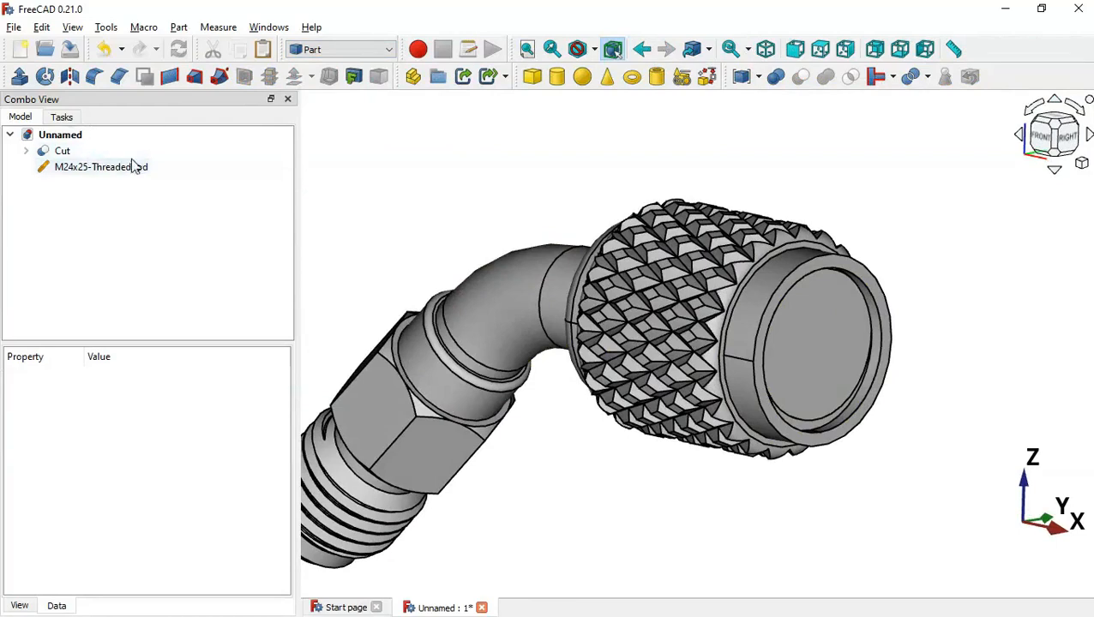
{"action": "left_click", "coordinate": [232, 214]}
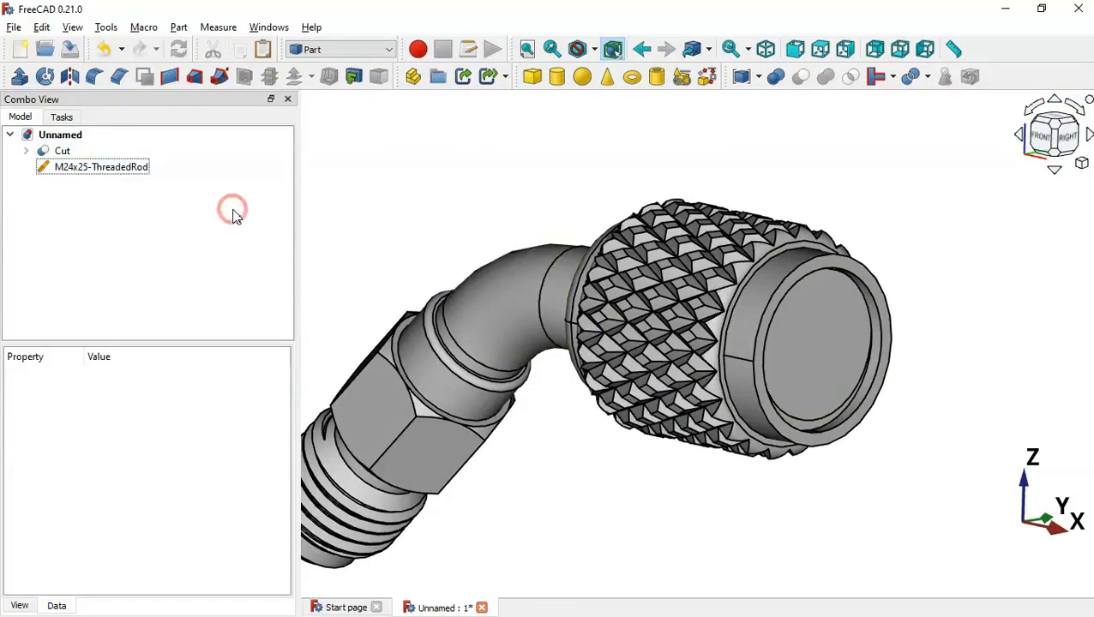
{"action": "left_click", "coordinate": [80, 160]}
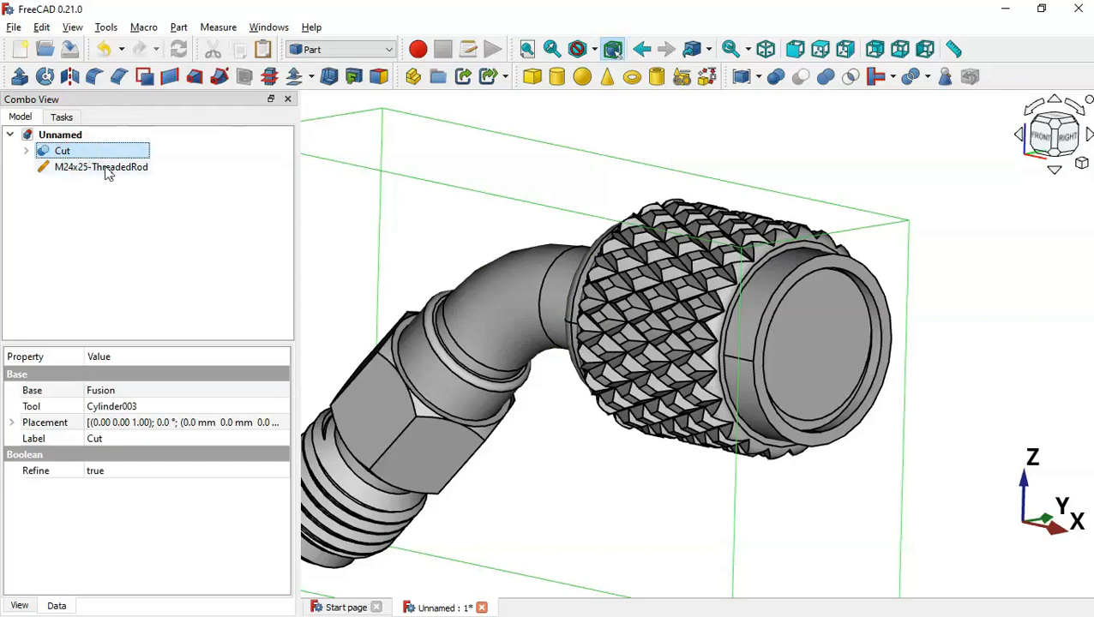
{"action": "left_click", "coordinate": [107, 168], "text": "ctrl"}
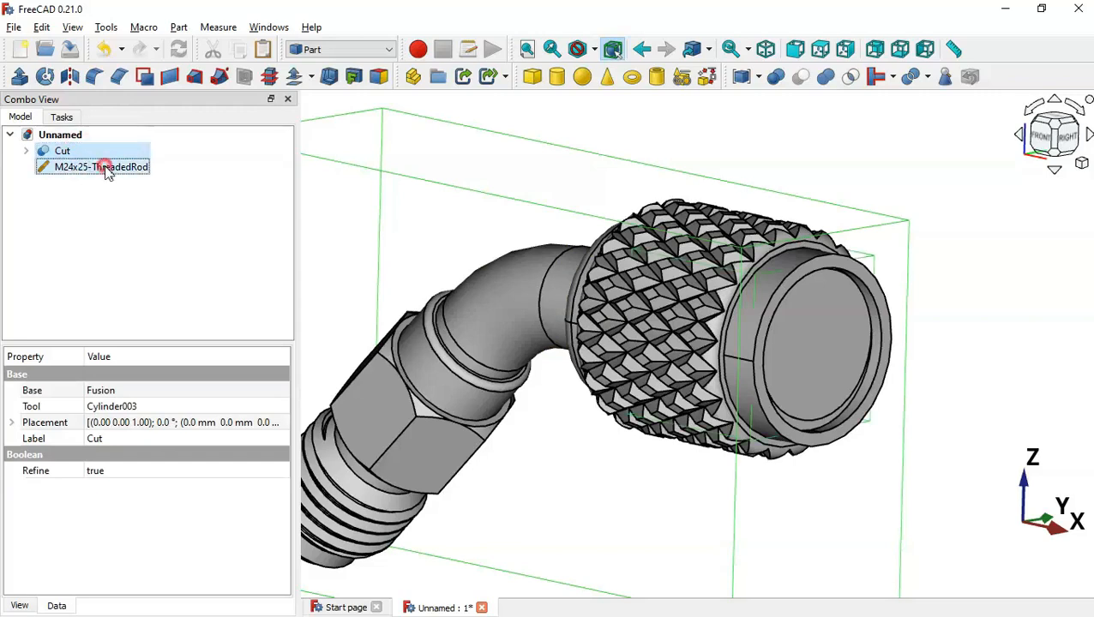
{"action": "left_click", "coordinate": [800, 77]}
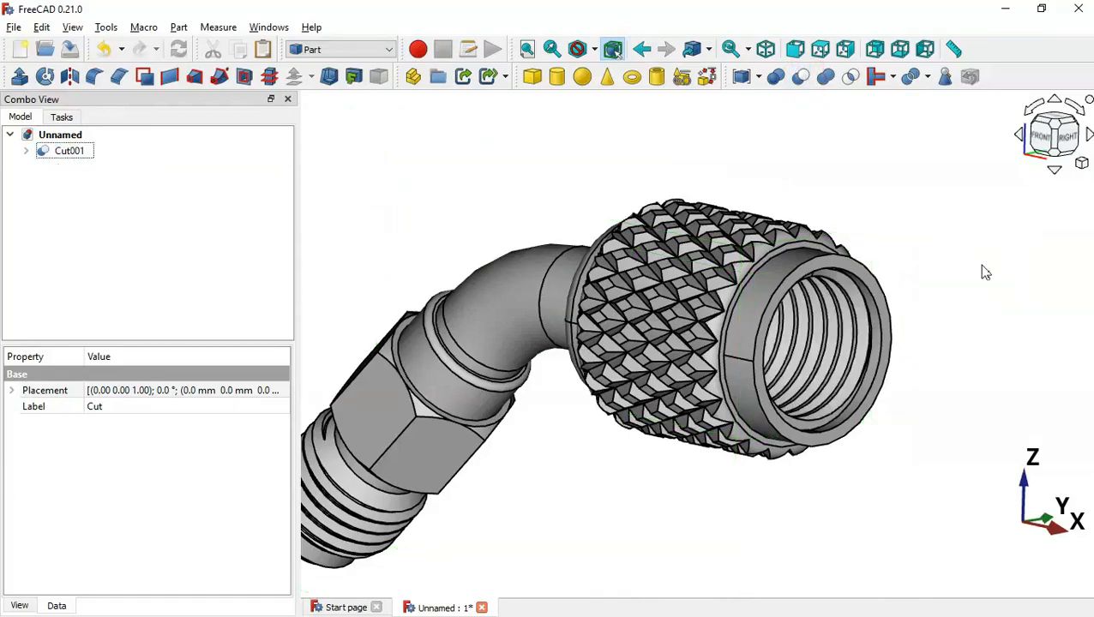
Inspect the threaded bore and hex end, compare with the reference drawing, then view isometric
{"action": "middle_click_drag", "start_coordinate": [979, 264], "coordinate": [842, 251]}
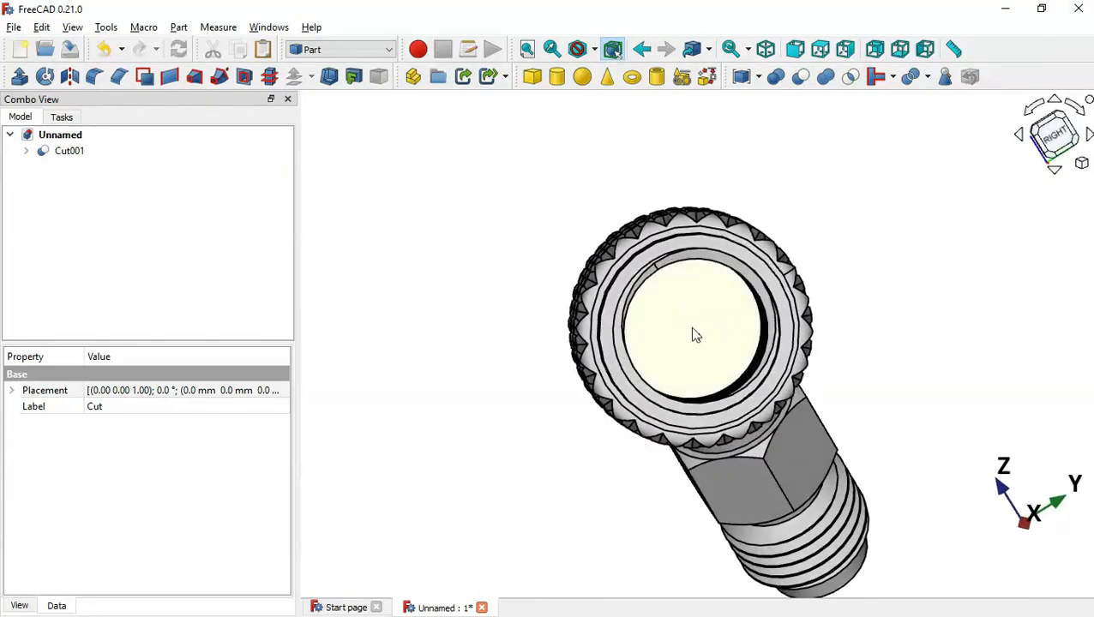
{"action": "middle_click_drag", "start_coordinate": [695, 334], "coordinate": [720, 330]}
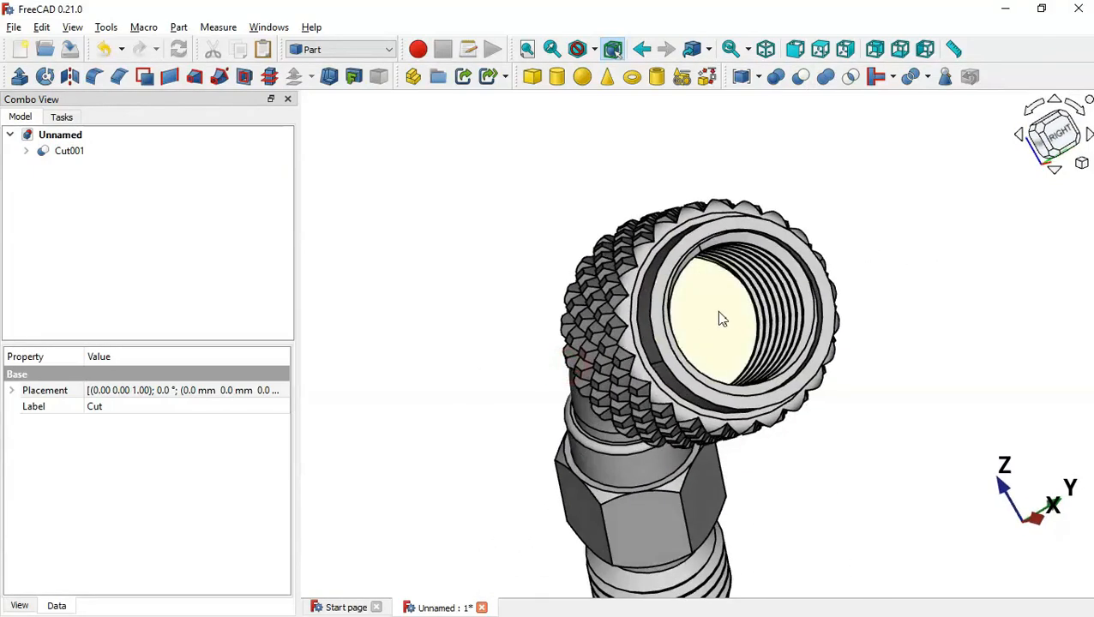
{"action": "middle_click_drag", "start_coordinate": [449, 437], "coordinate": [613, 241]}
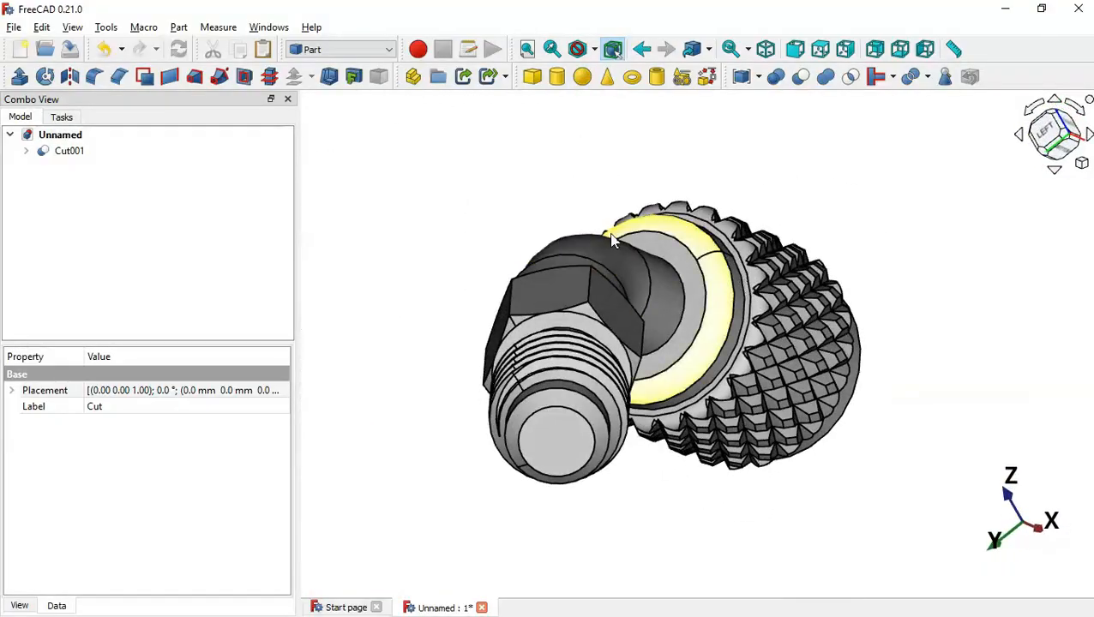
{"action": "key", "text": "alt+Tab"}
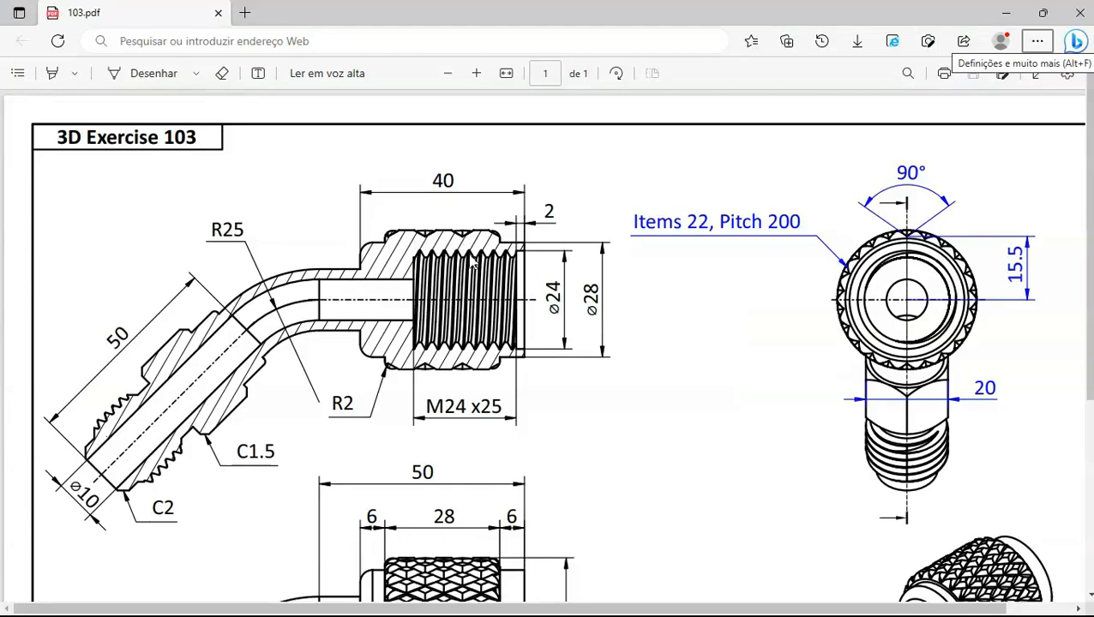
{"action": "key", "text": "alt+Tab"}
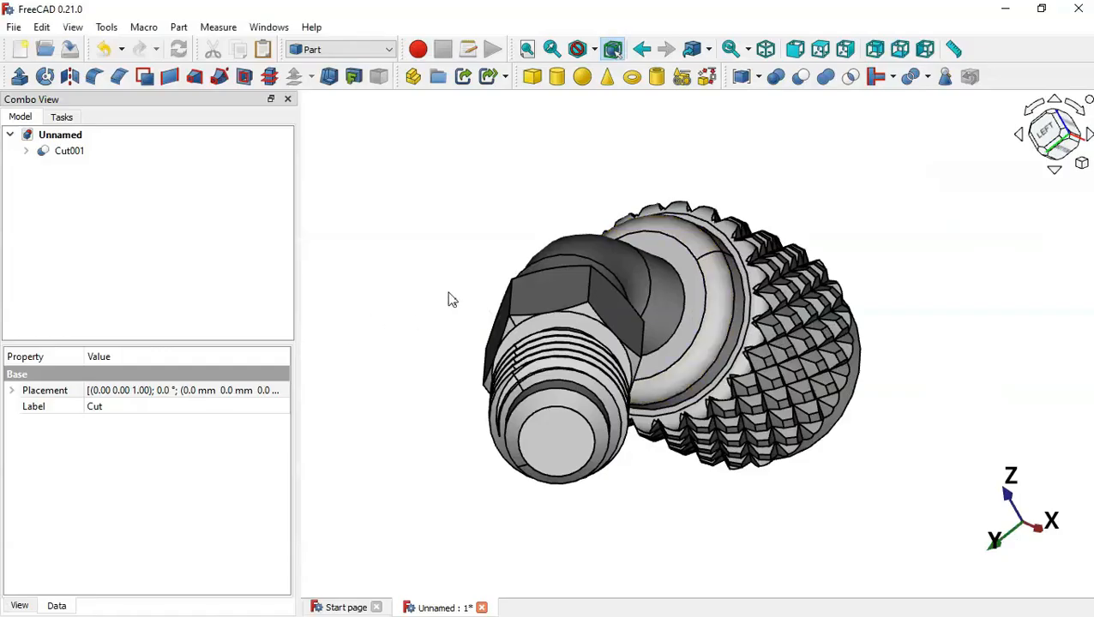
{"action": "left_click", "coordinate": [440, 291]}
{"action": "key", "text": "0"}
{"action": "left_click", "coordinate": [489, 280]}
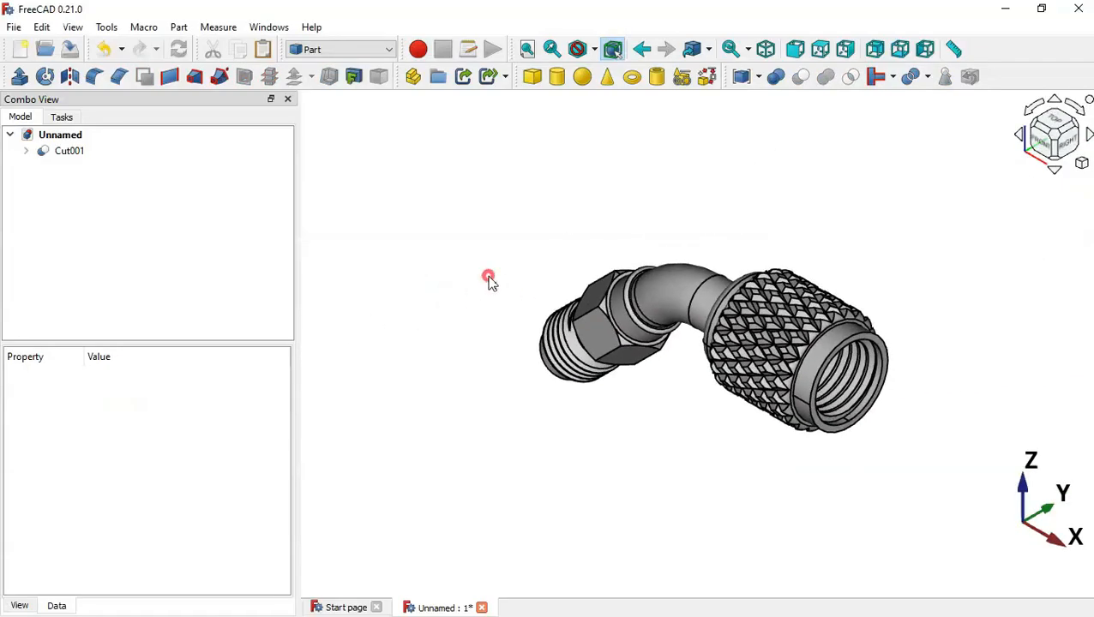
Expand Cut001 > Cut > Fusion > Body > AdditivePipe and select its Profile sketch
{"action": "left_click", "coordinate": [28, 153]}
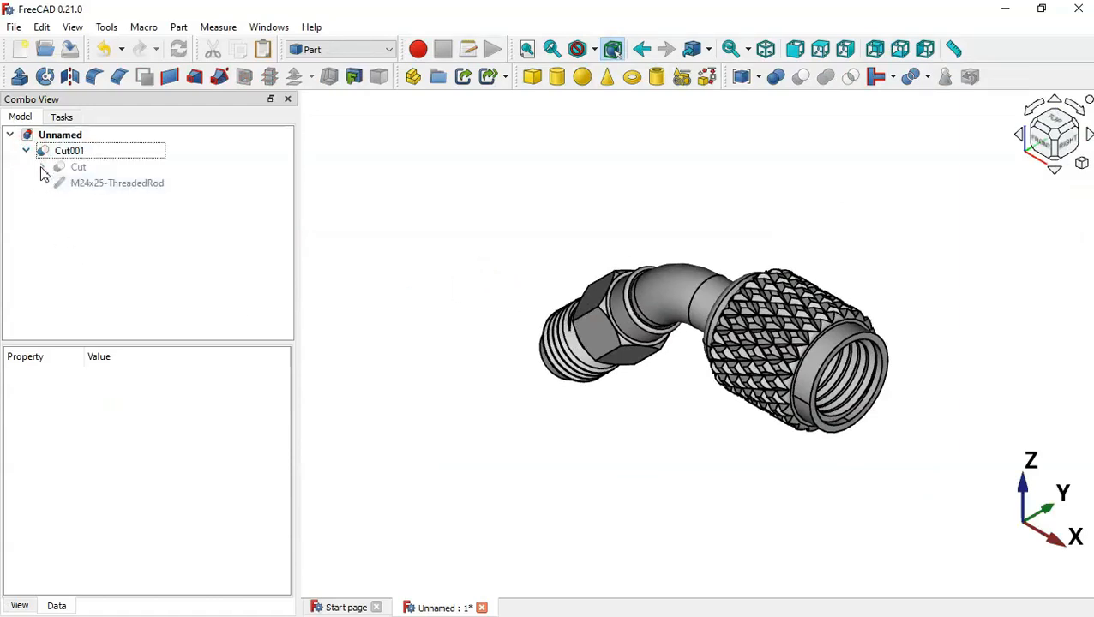
{"action": "left_click", "coordinate": [42, 168]}
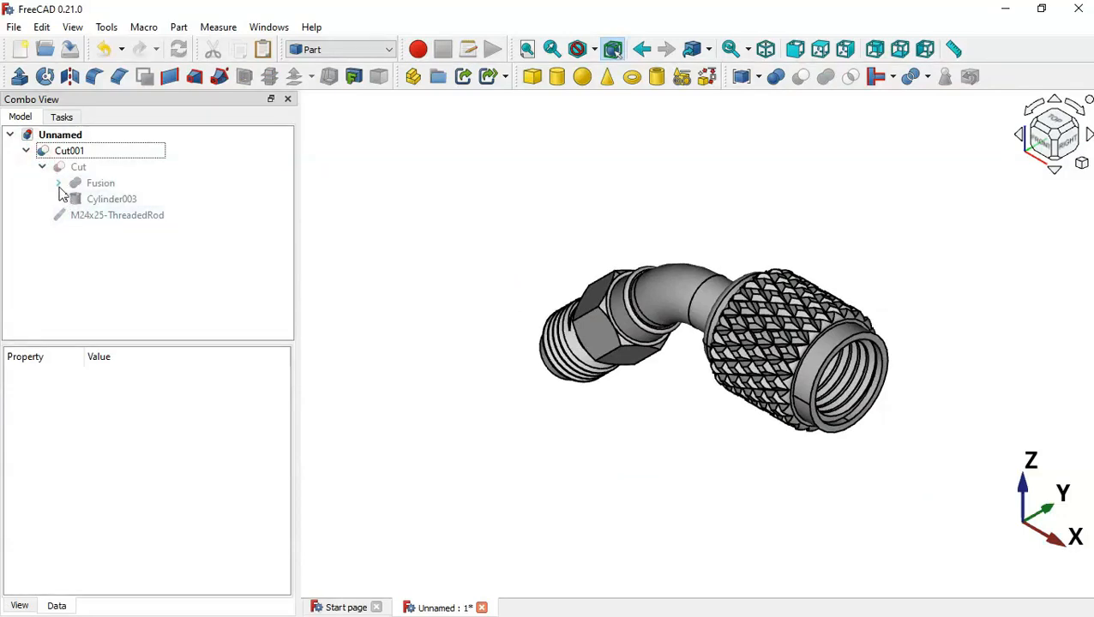
{"action": "left_click", "coordinate": [59, 183]}
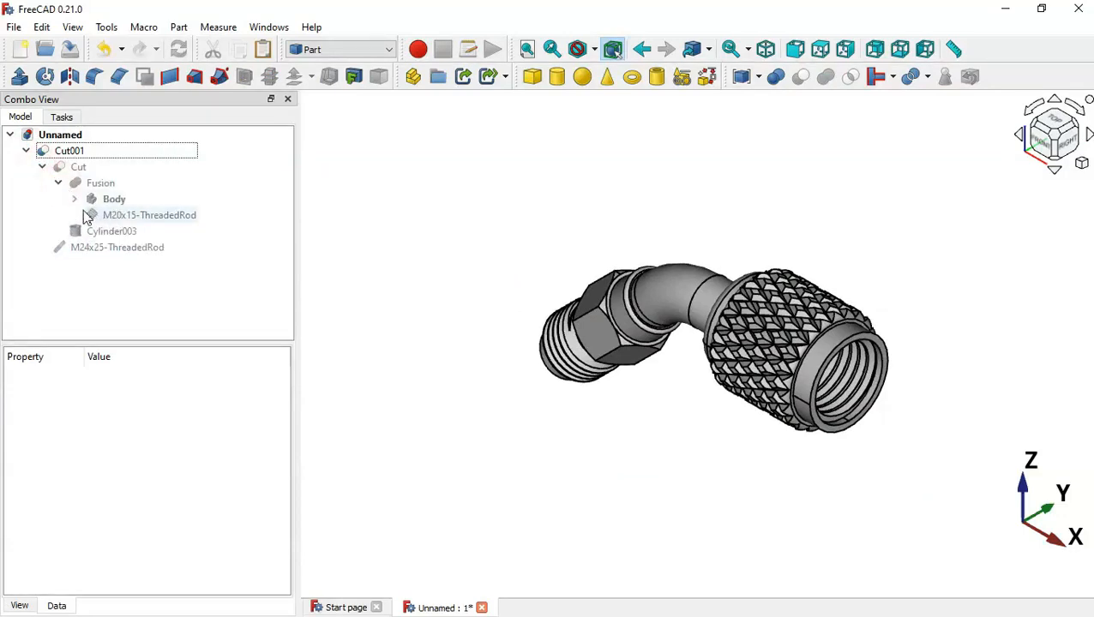
{"action": "left_click", "coordinate": [75, 198]}
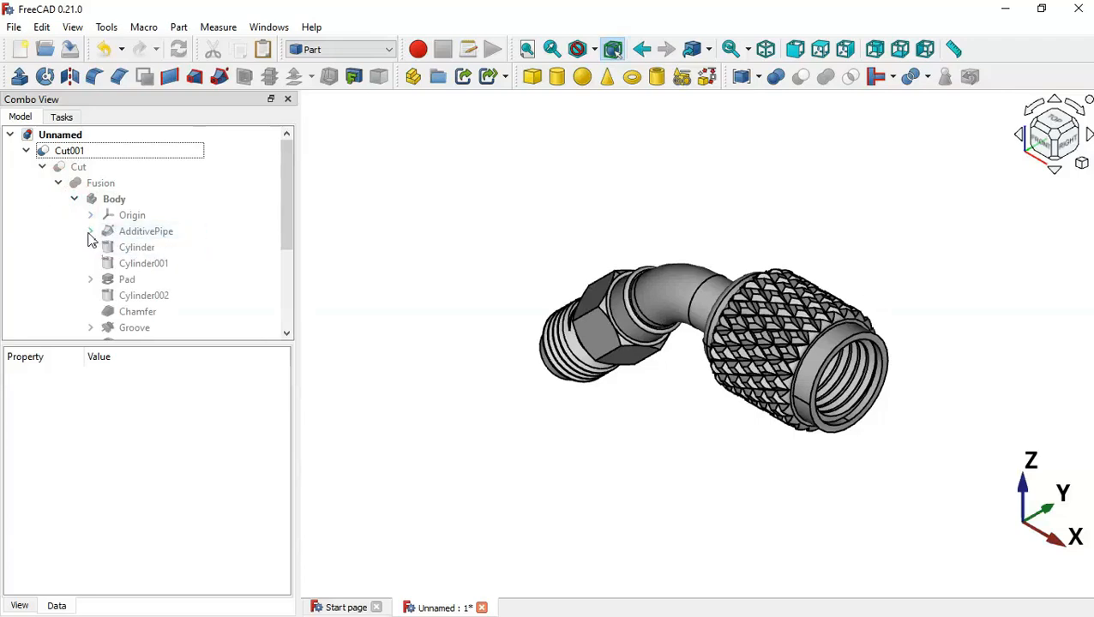
{"action": "left_click", "coordinate": [90, 232]}
{"action": "left_click", "coordinate": [161, 250]}
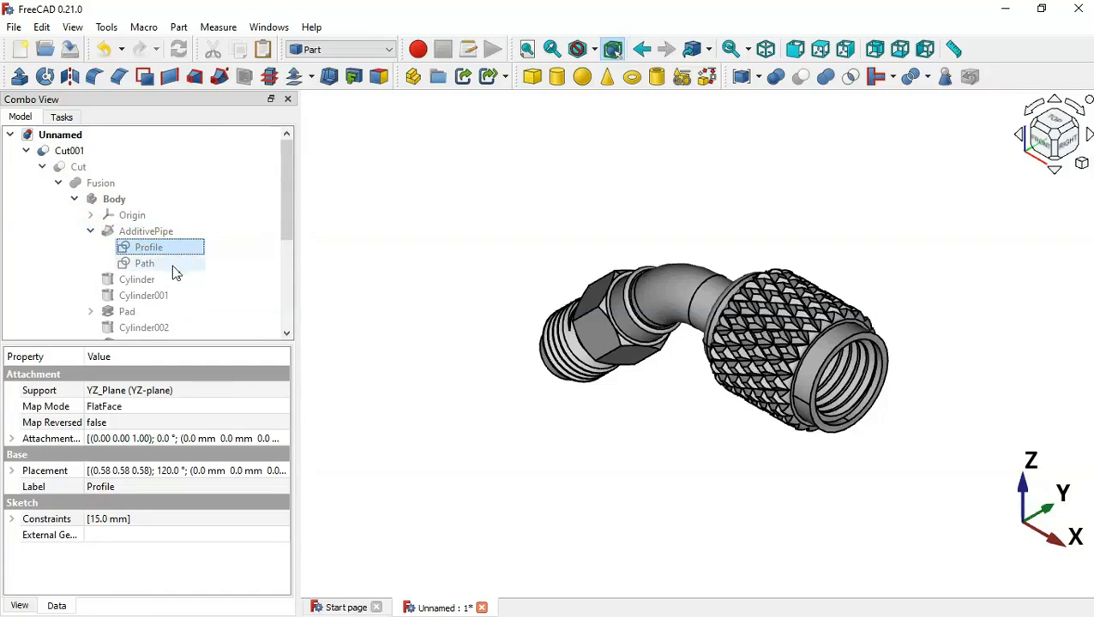
Copy only the Profile and Path sketches, without their dependencies
{"action": "left_click", "coordinate": [176, 265], "text": "ctrl"}
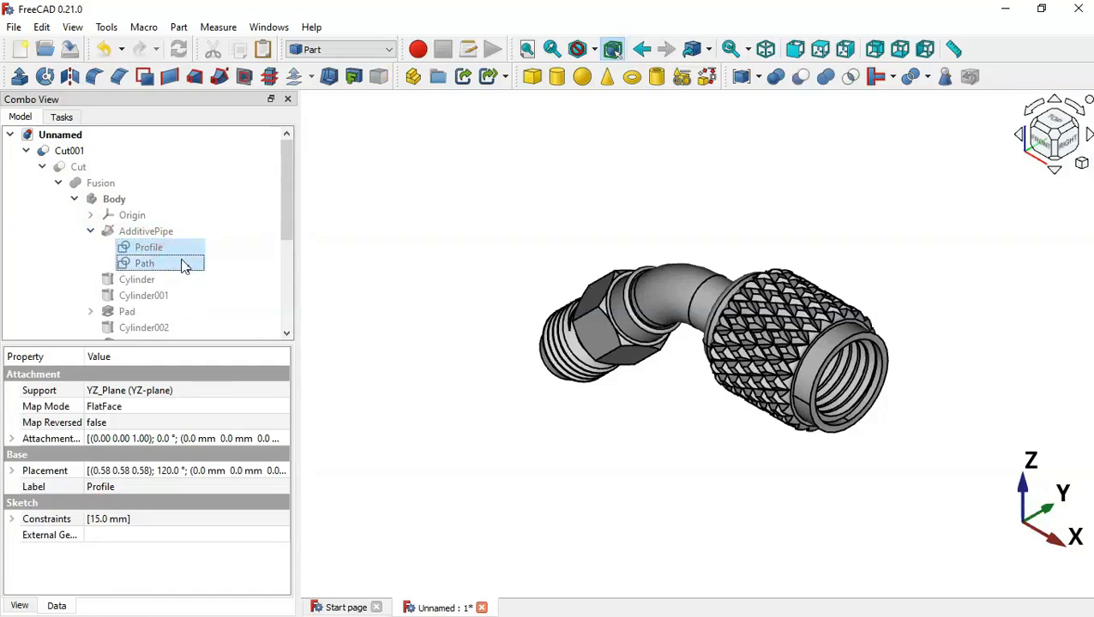
{"action": "left_click", "coordinate": [241, 51]}
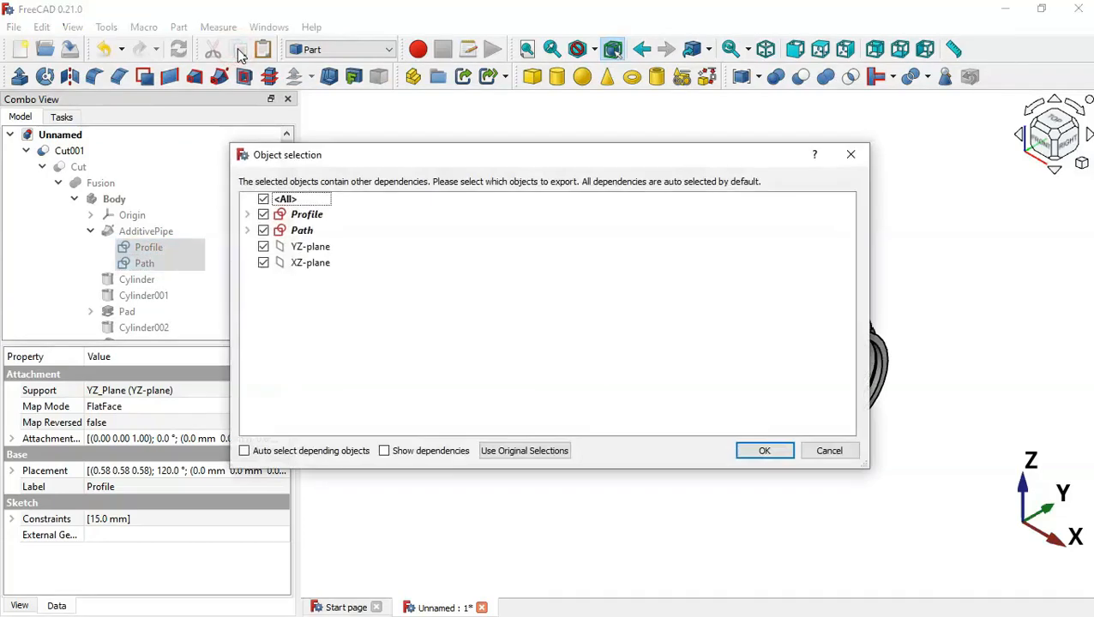
{"action": "left_click", "coordinate": [264, 200]}
{"action": "left_click", "coordinate": [264, 215]}
{"action": "left_click", "coordinate": [262, 231]}
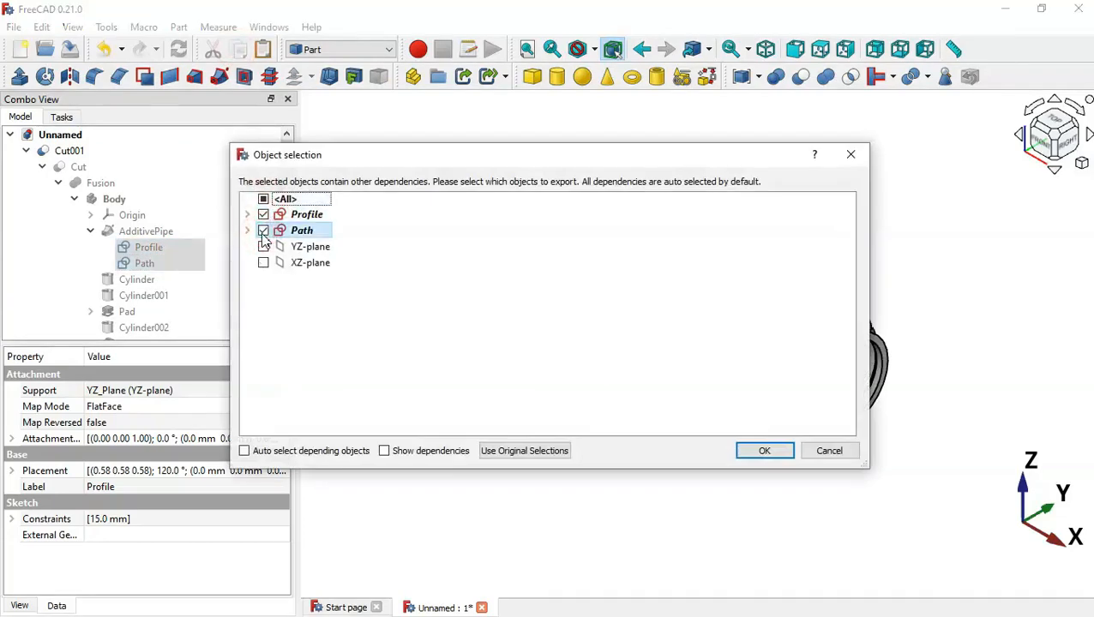
{"action": "key", "text": "Return"}
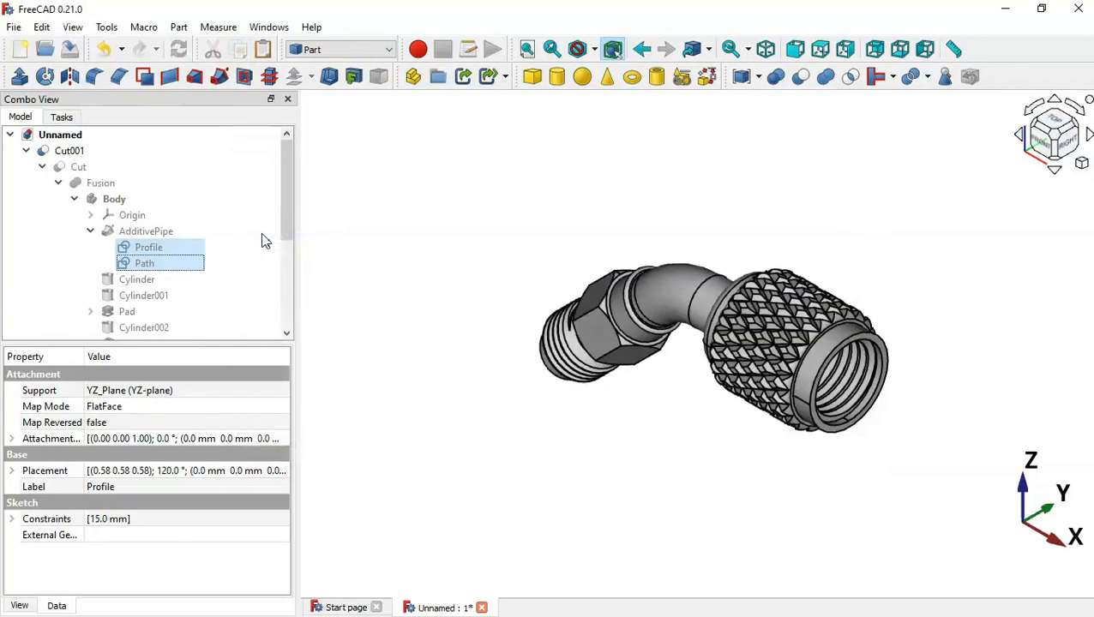
Paste the sketches as Profile001 and Path001, then hide Cut001
{"action": "left_click", "coordinate": [42, 167]}
{"action": "left_click", "coordinate": [26, 151]}
{"action": "left_click", "coordinate": [127, 234]}
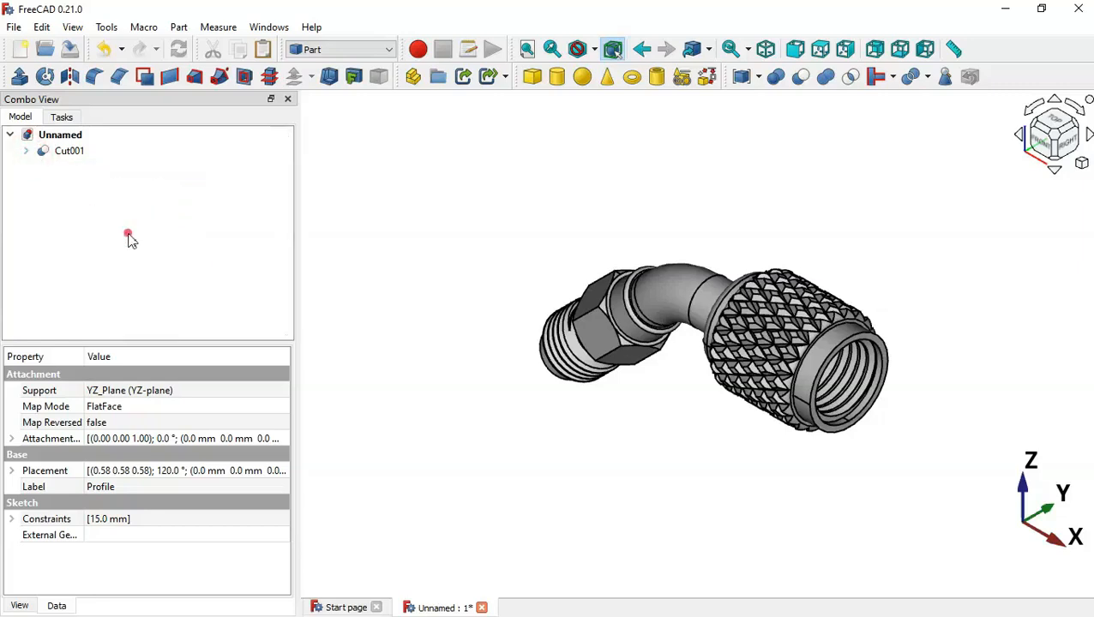
{"action": "left_click", "coordinate": [263, 51]}
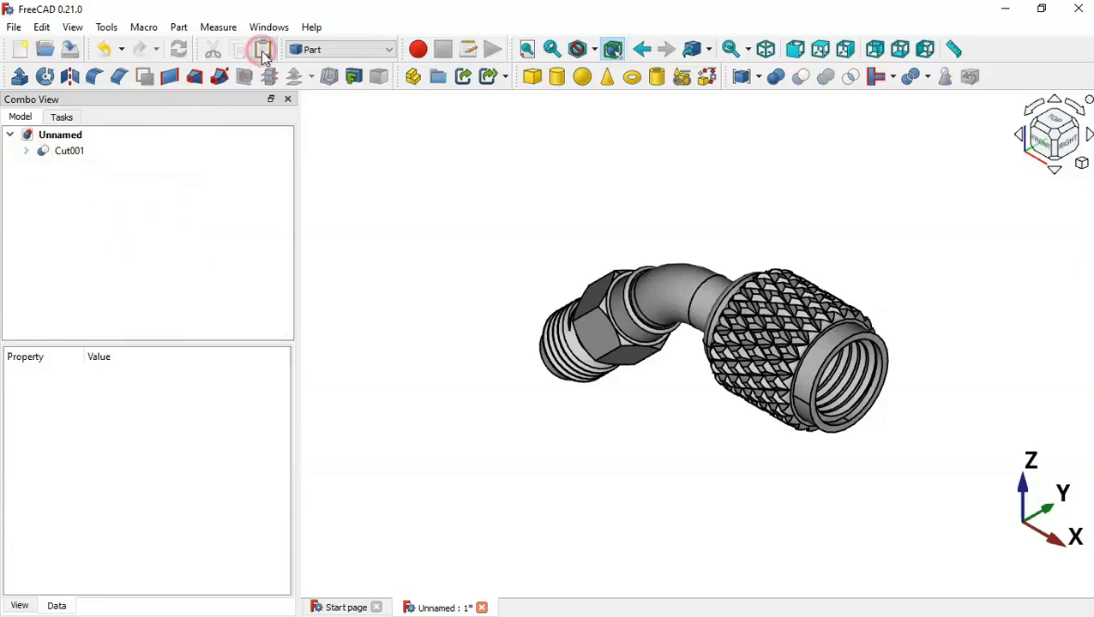
{"action": "left_click", "coordinate": [170, 240]}
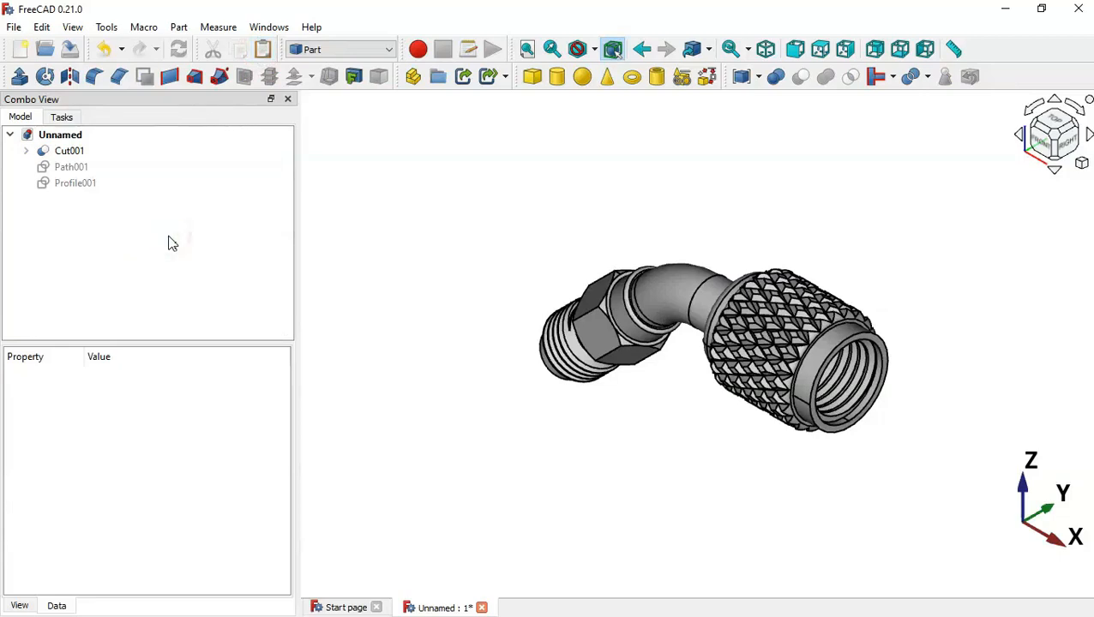
{"action": "left_click_drag", "start_coordinate": [47, 212], "coordinate": [86, 169]}
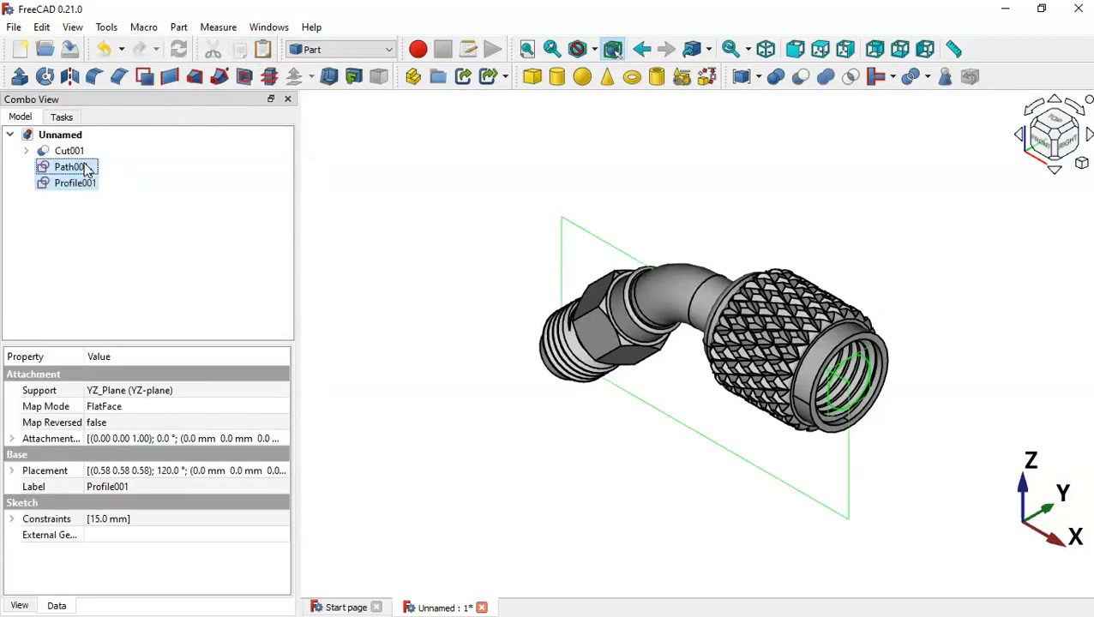
{"action": "left_click", "coordinate": [161, 276]}
{"action": "left_click", "coordinate": [87, 152]}
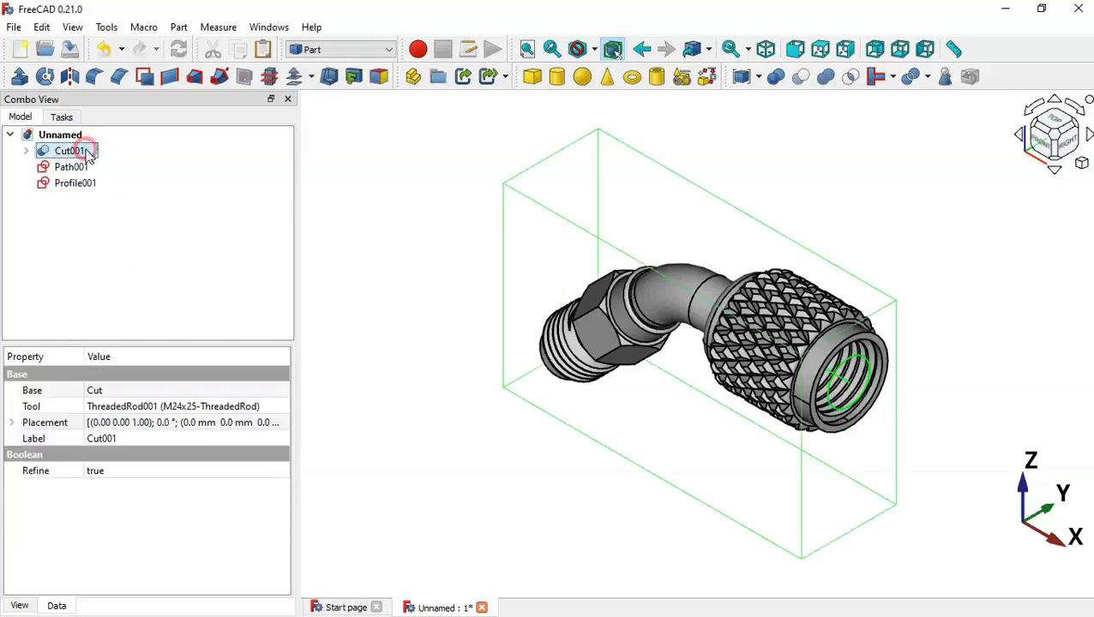
{"action": "key", "text": "space"}
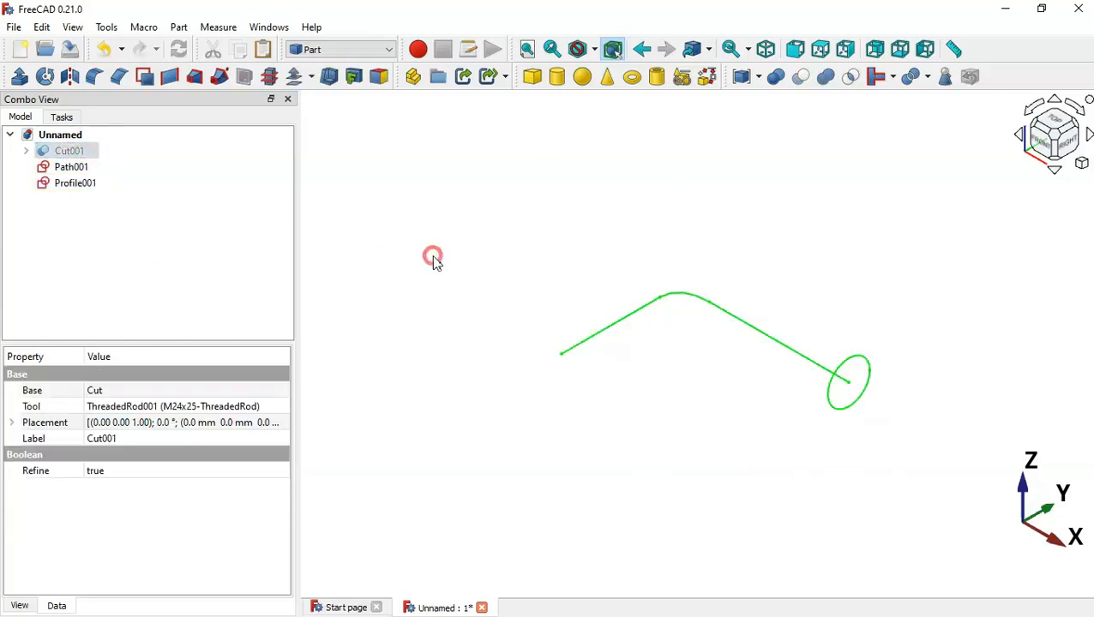
Look up the bore diameter on the reference drawing
{"action": "left_click", "coordinate": [431, 257]}
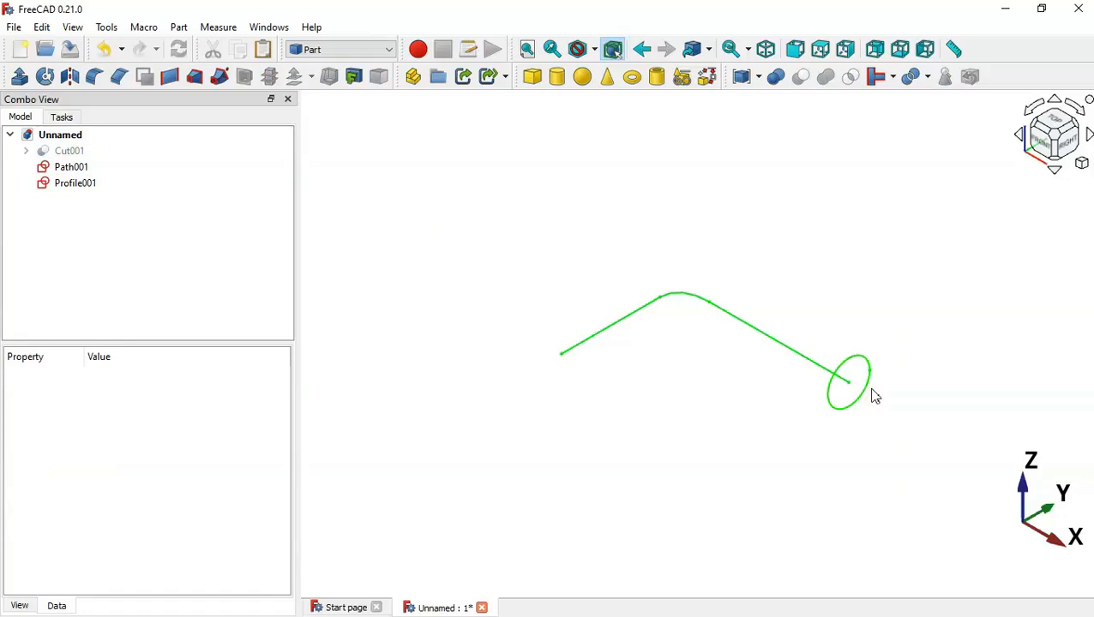
{"action": "scroll", "coordinate": [874, 396], "scroll_direction": "up", "scroll_amount": 2}
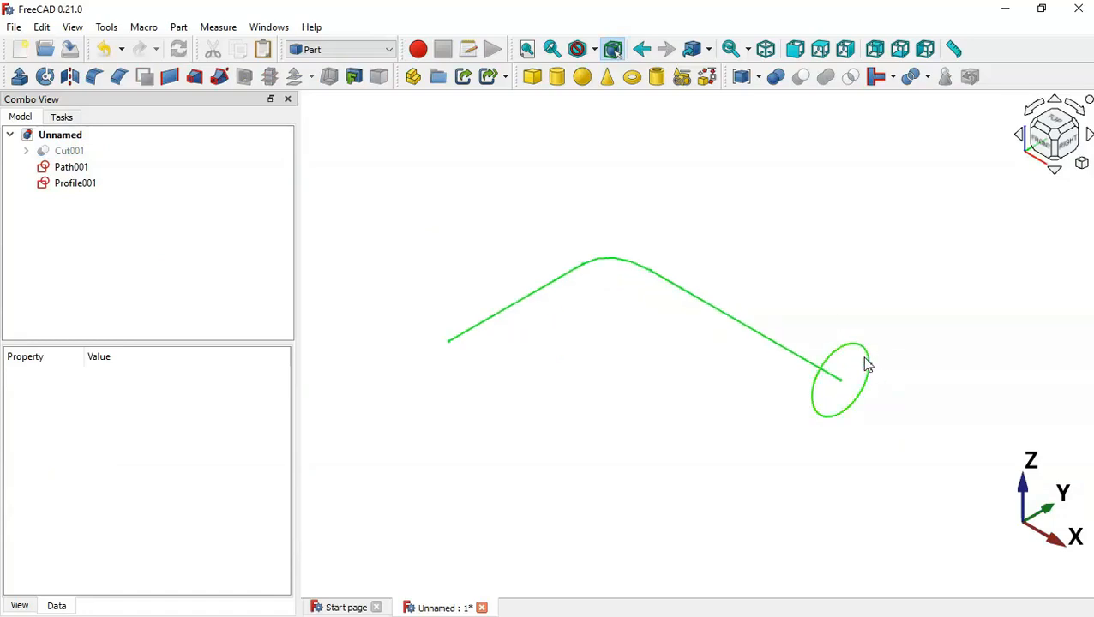
{"action": "key", "text": "alt+Tab"}
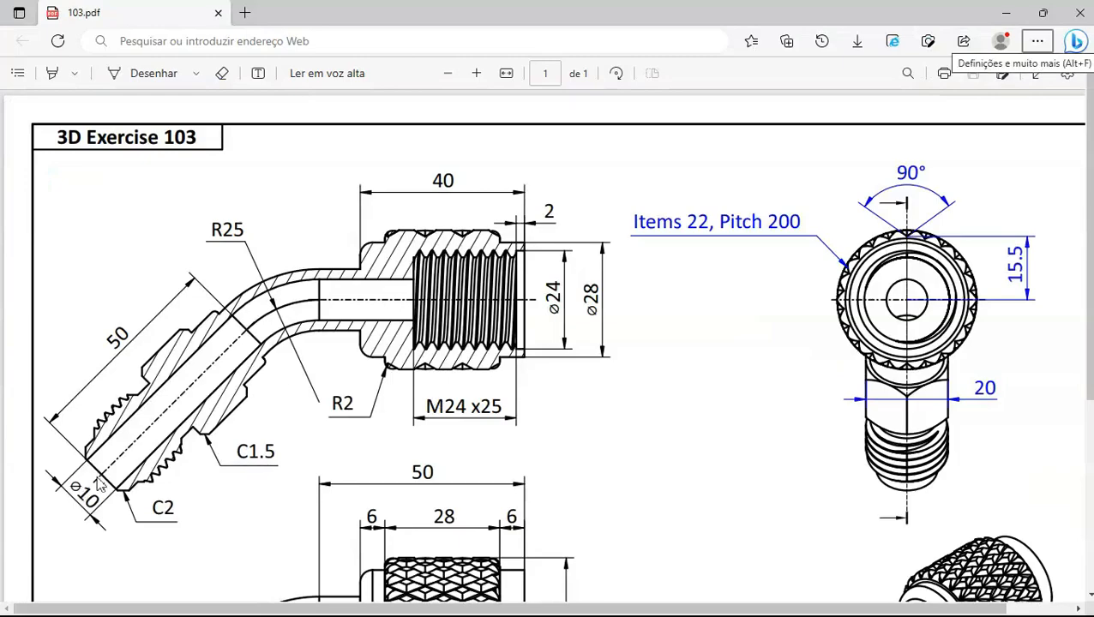
{"action": "key", "text": "alt+Tab"}
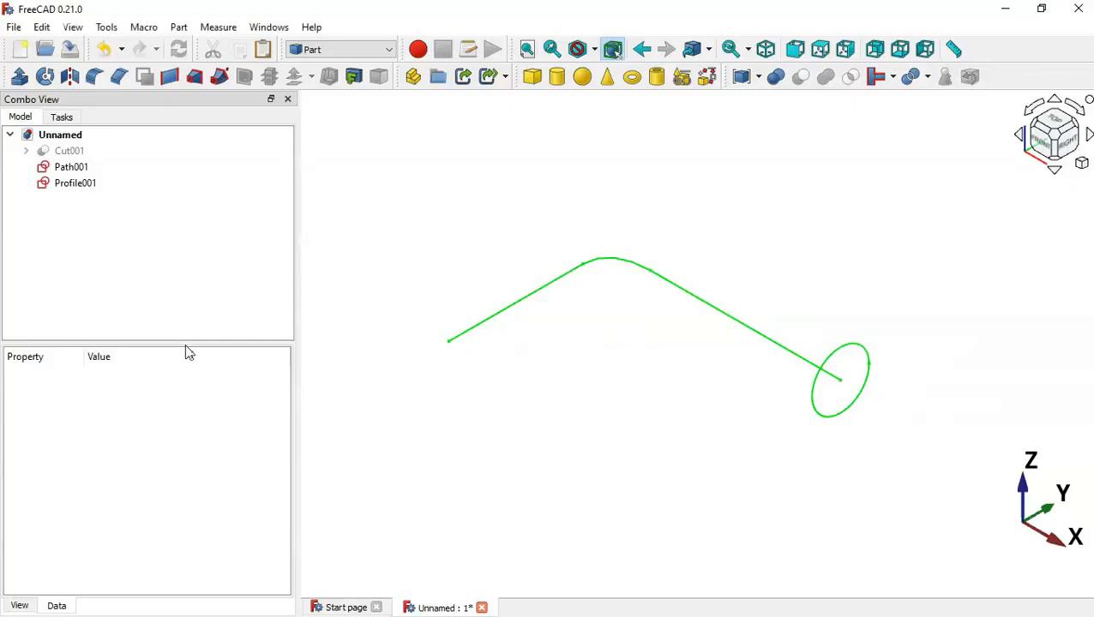
Change Profile001's circle constraint from 15 mm to 10 mm
{"action": "left_click", "coordinate": [77, 183]}
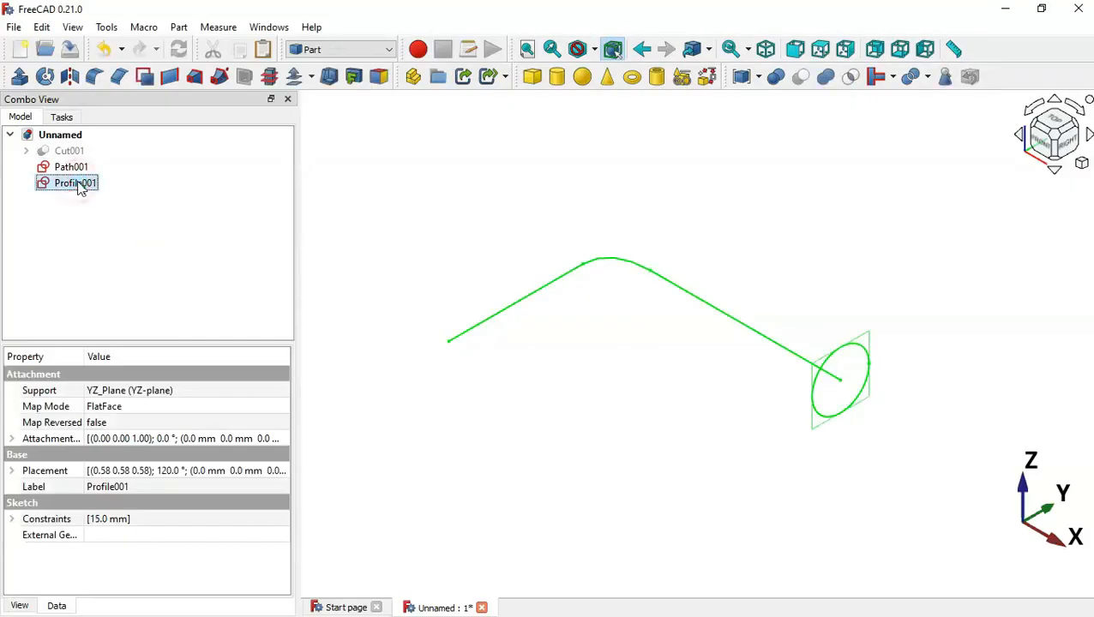
{"action": "left_click", "coordinate": [12, 519]}
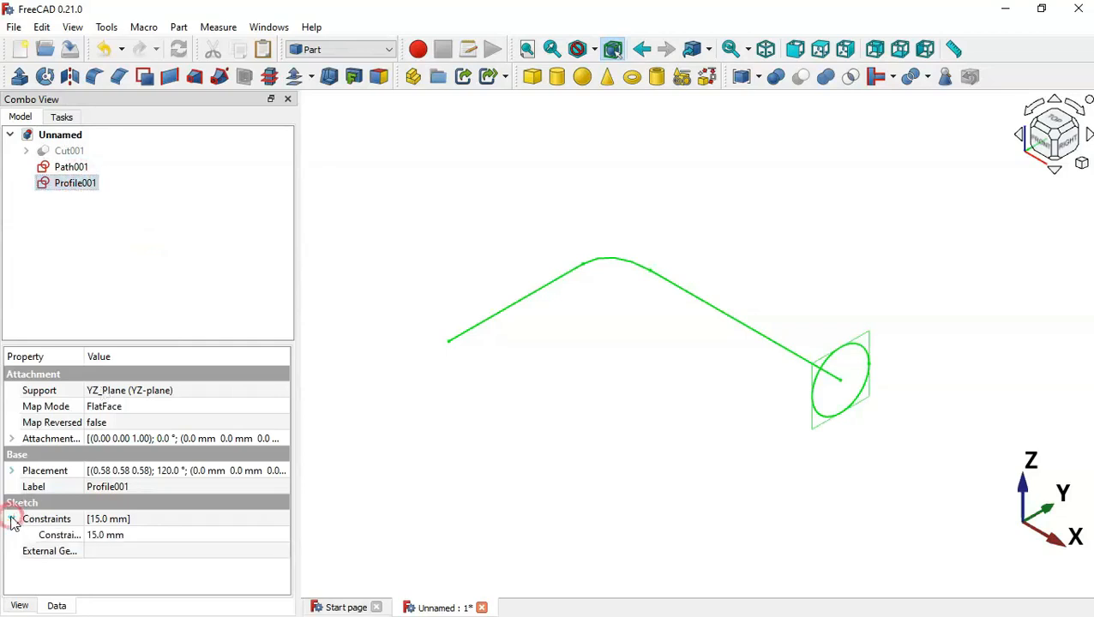
{"action": "left_click", "coordinate": [141, 536]}
{"action": "type", "text": "1"}
{"action": "key", "text": "Return"}
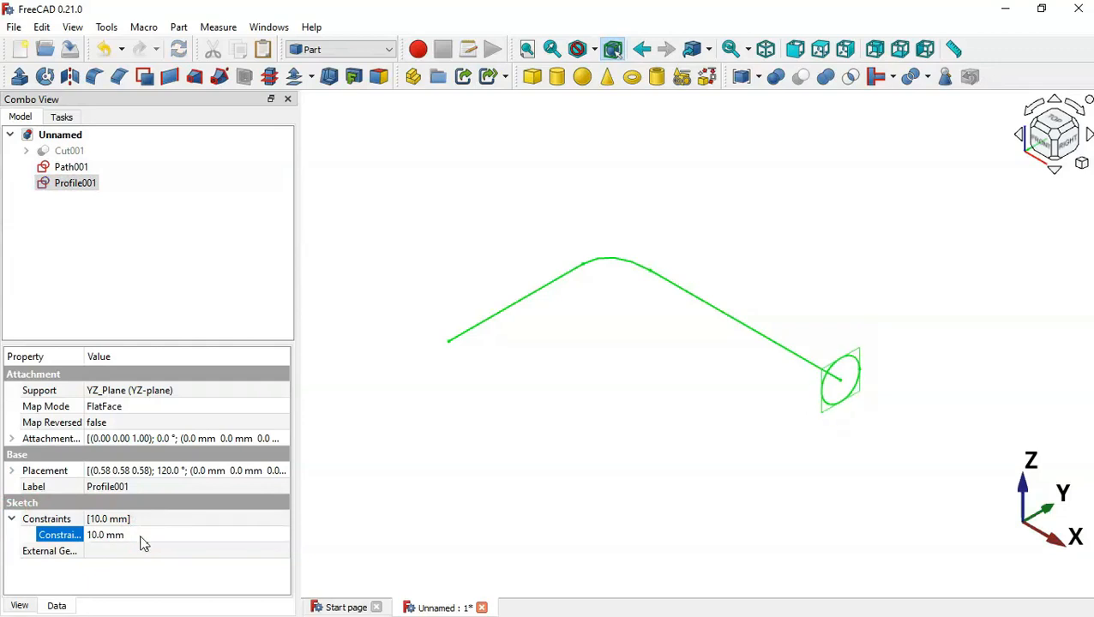
{"action": "left_click", "coordinate": [192, 297]}
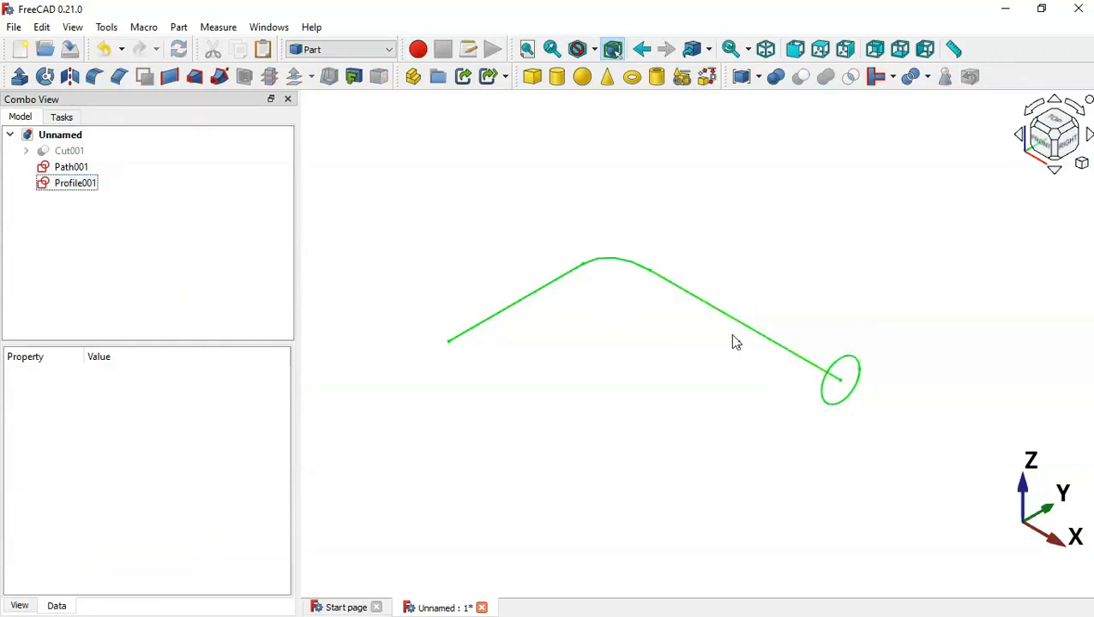
{"action": "left_click", "coordinate": [205, 210]}
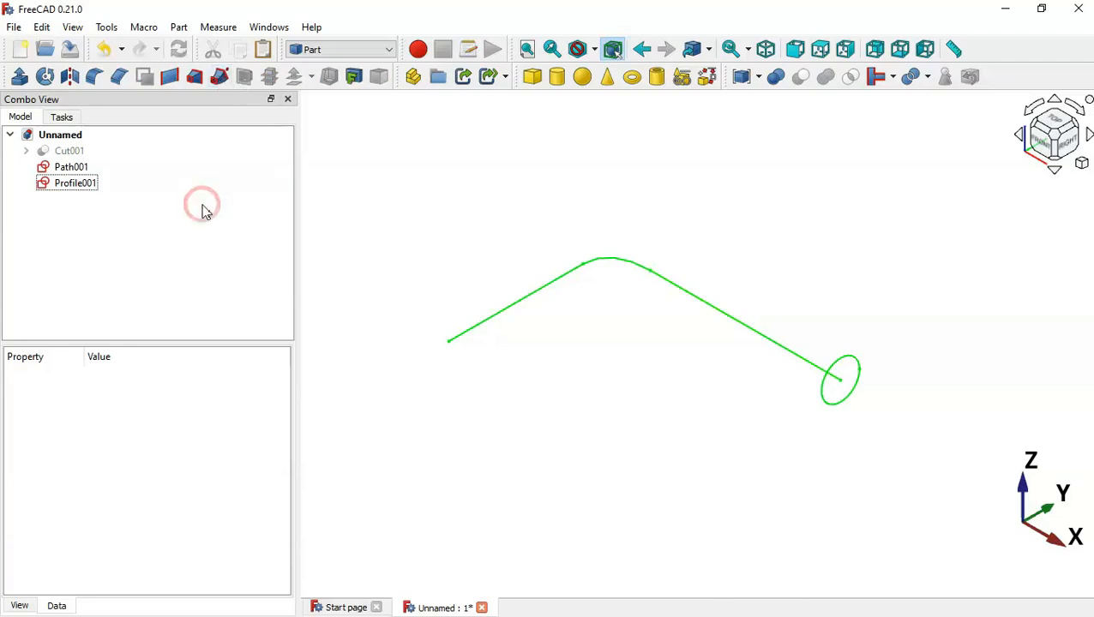
Start a Part Sweep with Profile001 as the profile and Create solid ticked
{"action": "left_click", "coordinate": [221, 78]}
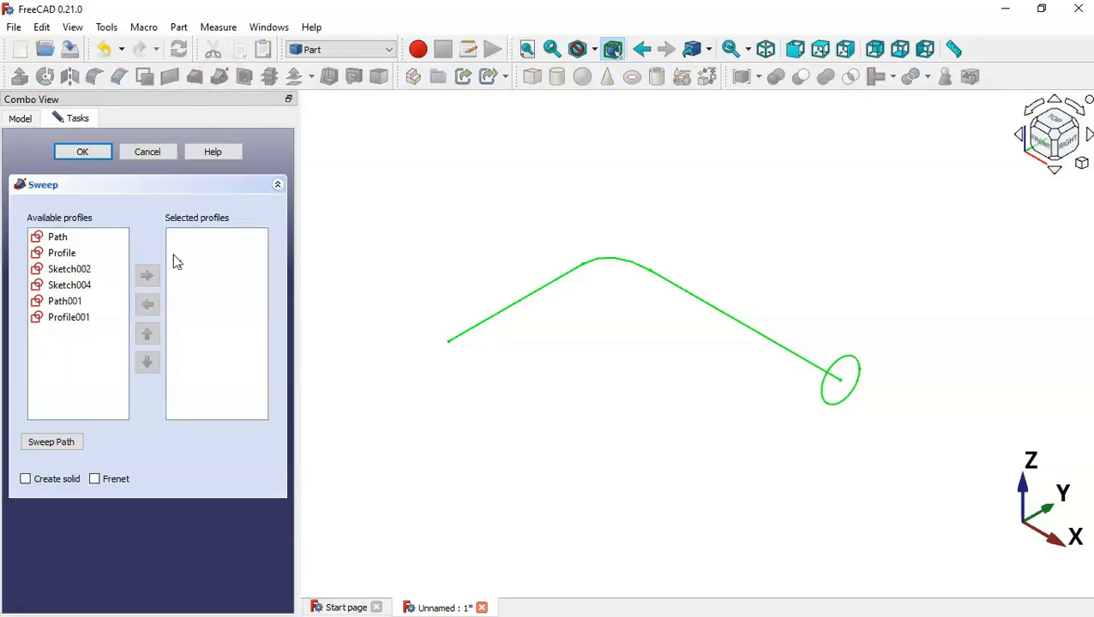
{"action": "left_click", "coordinate": [73, 319]}
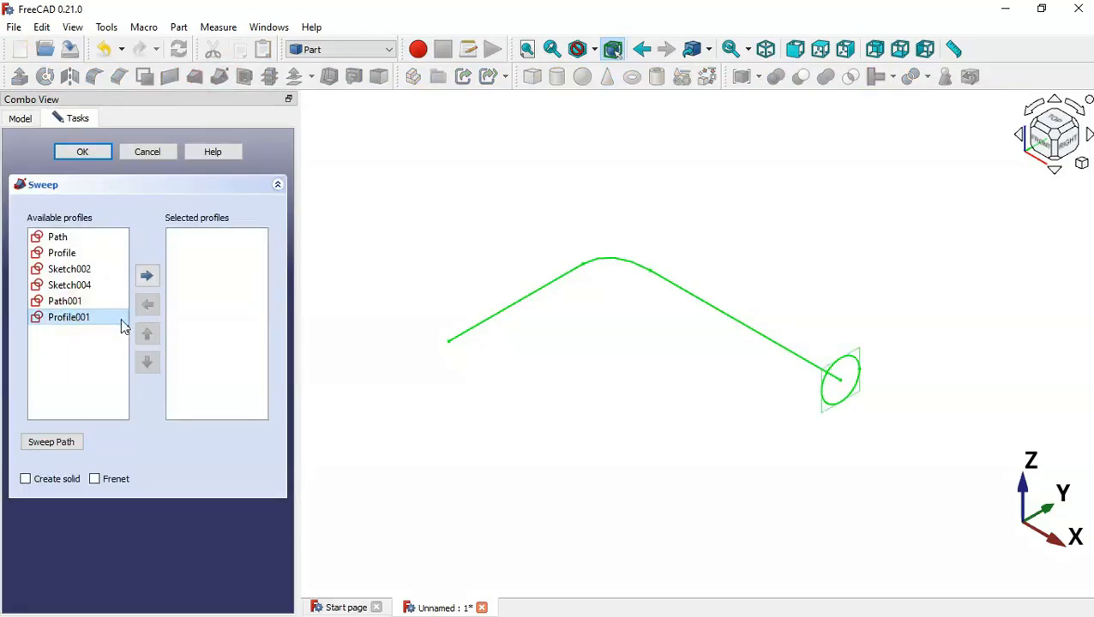
{"action": "left_click", "coordinate": [148, 275]}
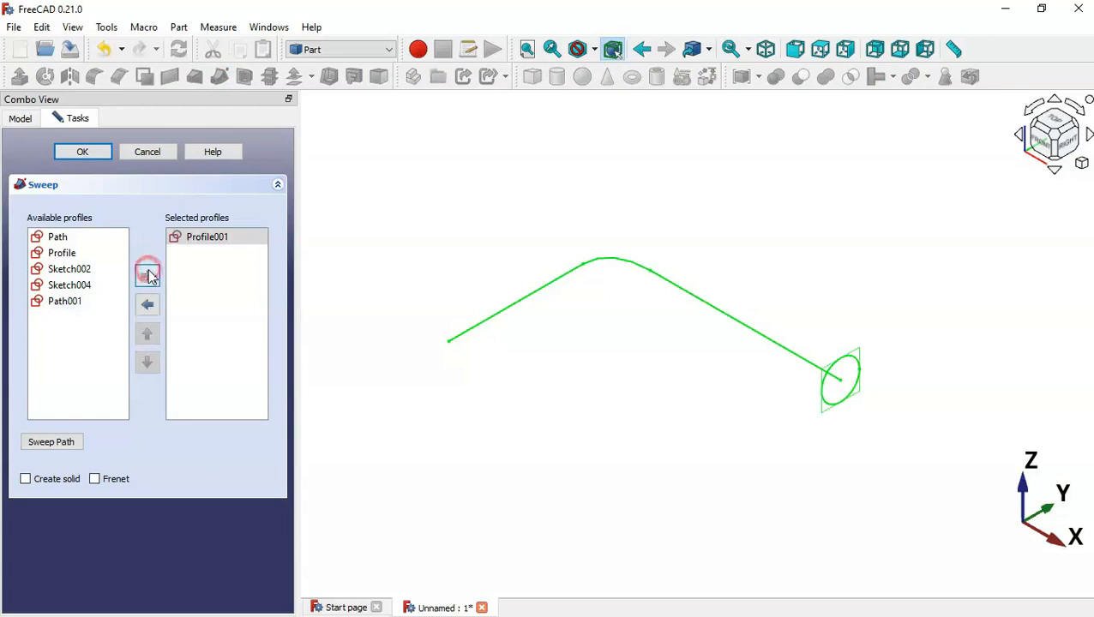
{"action": "left_click", "coordinate": [52, 480]}
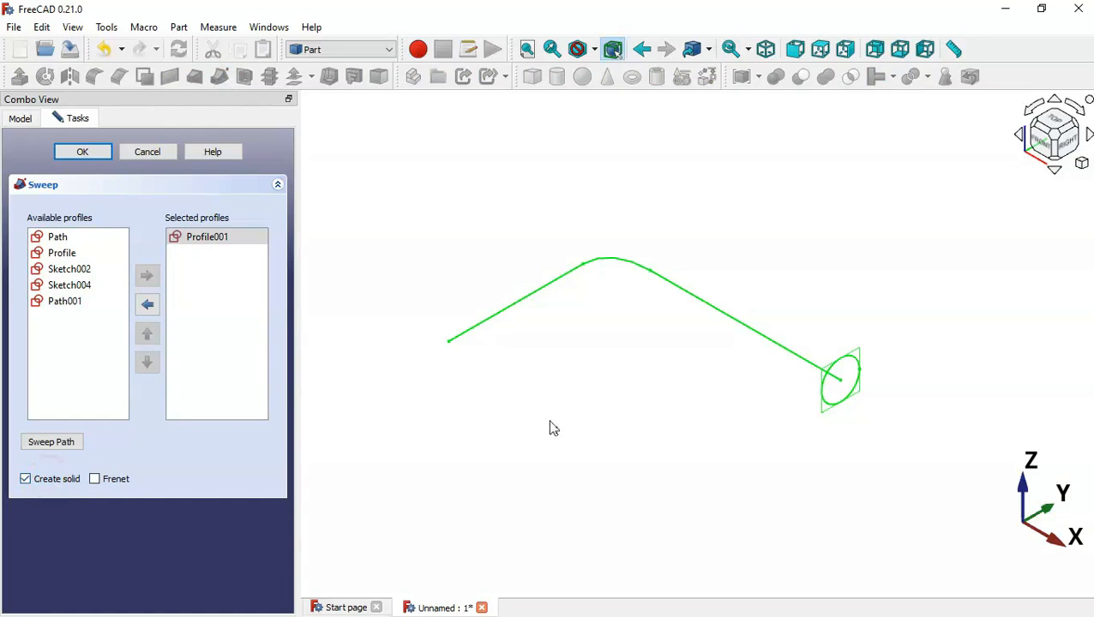
Pick Path001's right edge, top arc and left edge as the sweep path and create the solid
{"action": "left_click", "coordinate": [733, 318]}
{"action": "left_click", "coordinate": [633, 266]}
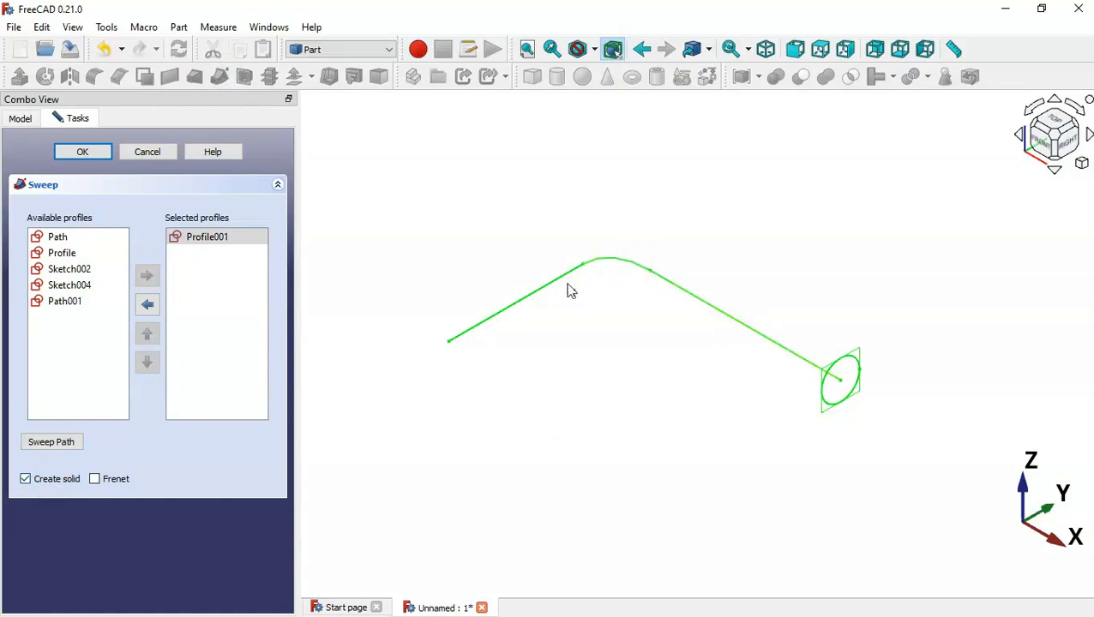
{"action": "left_click", "coordinate": [561, 283]}
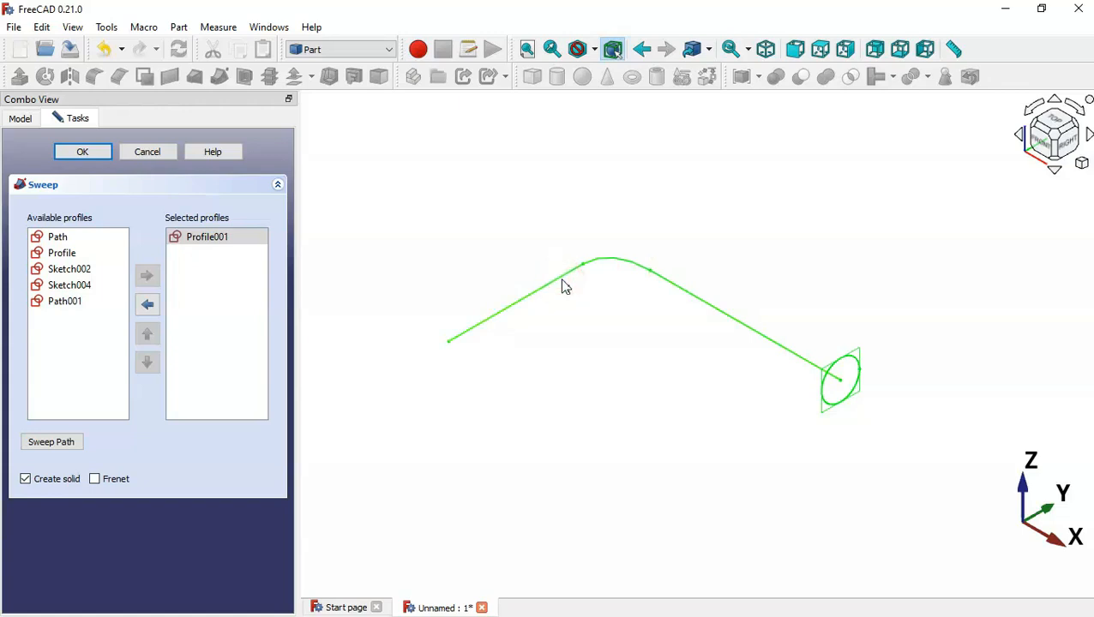
{"action": "left_click", "coordinate": [74, 154]}
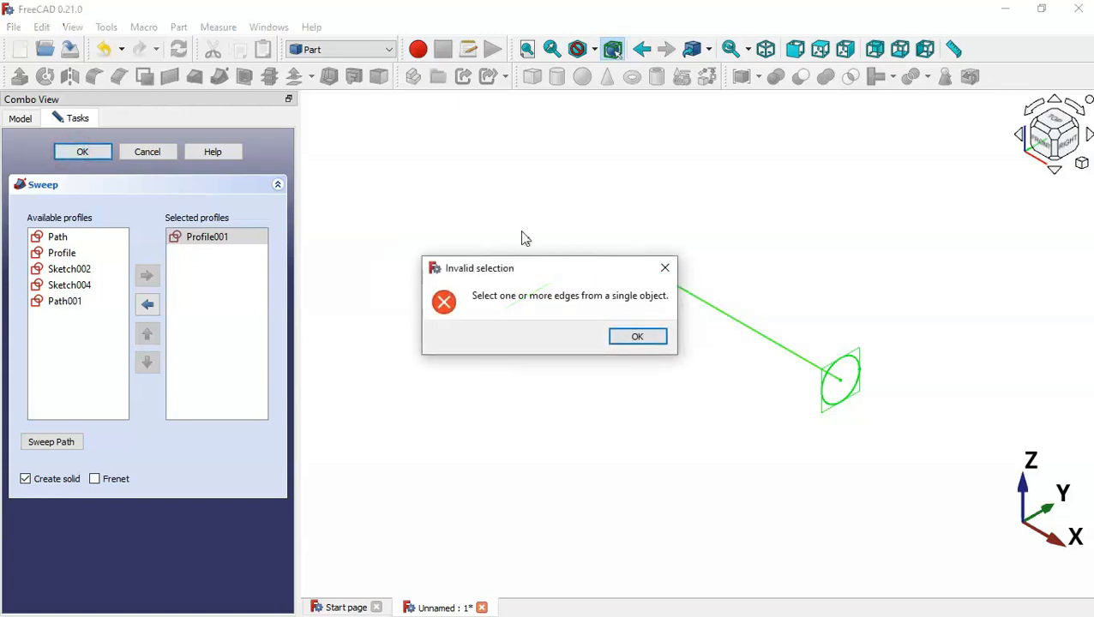
{"action": "left_click", "coordinate": [671, 268]}
{"action": "left_click", "coordinate": [461, 229]}
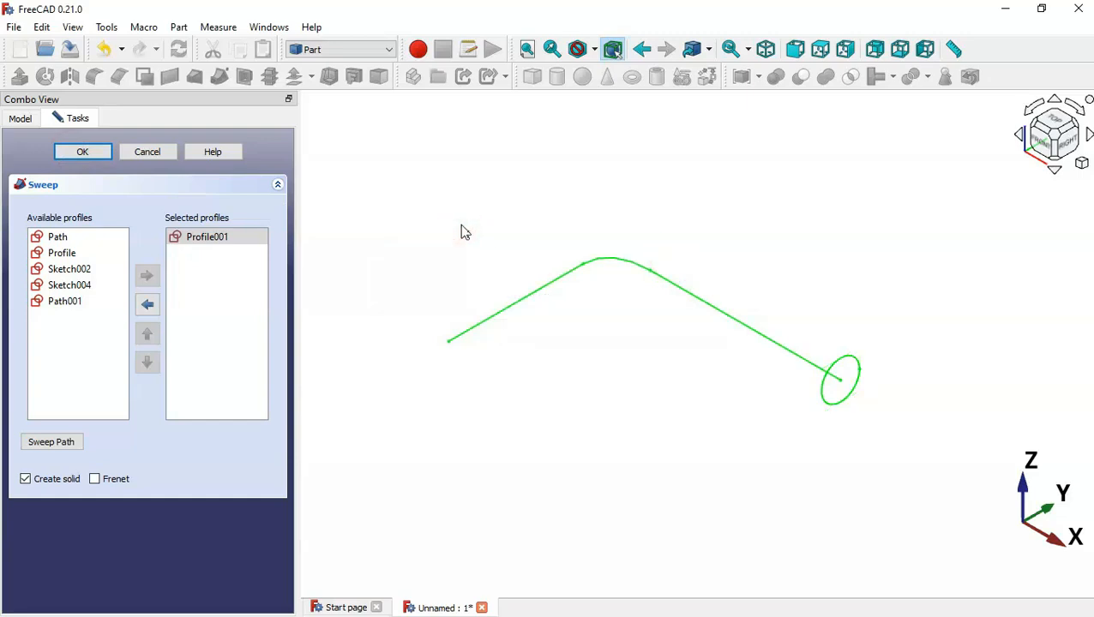
{"action": "left_click", "coordinate": [494, 207]}
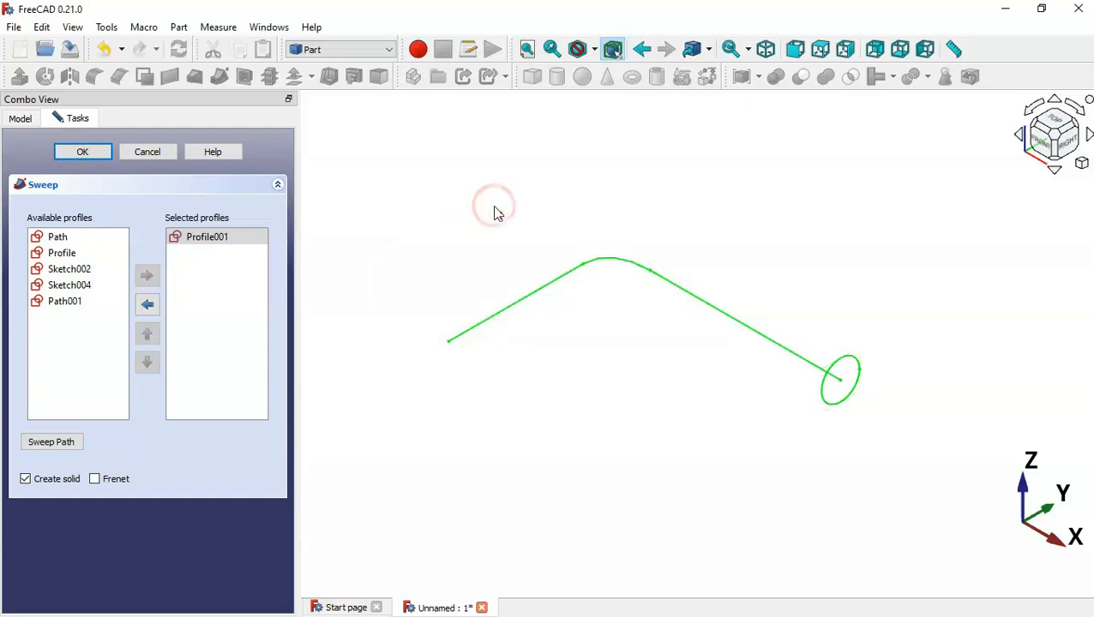
{"action": "left_click", "coordinate": [708, 304]}
{"action": "left_click", "coordinate": [630, 265]}
{"action": "left_click", "coordinate": [571, 280]}
{"action": "left_click", "coordinate": [77, 153]}
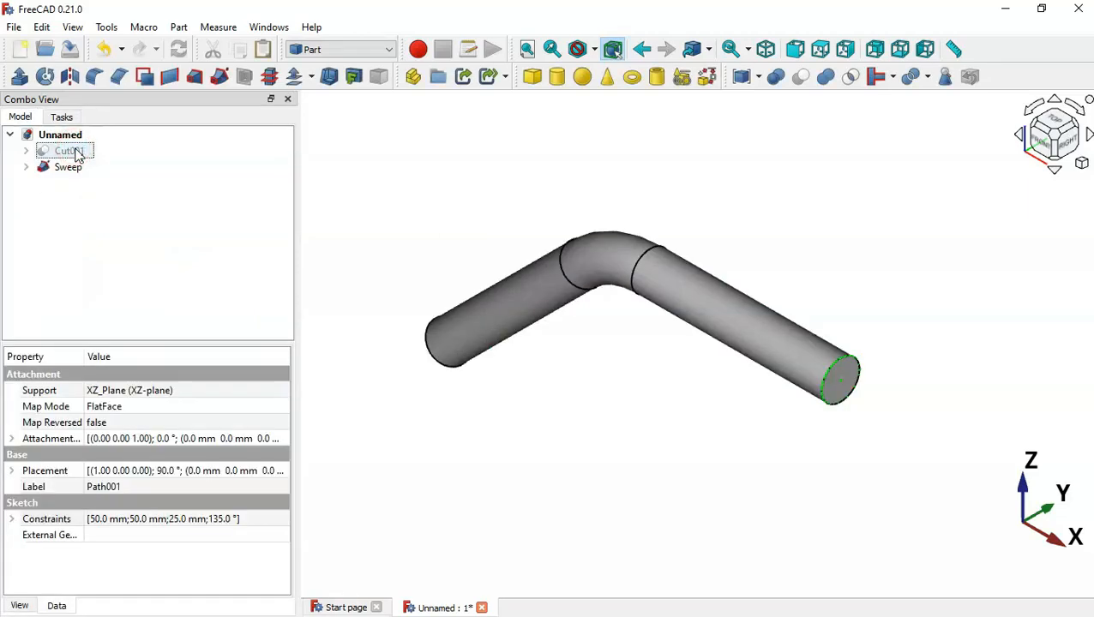
Check the Sweep's Profile001 and Path001 contents, then unhide Cut001
{"action": "middle_click_drag", "start_coordinate": [508, 403], "coordinate": [662, 369]}
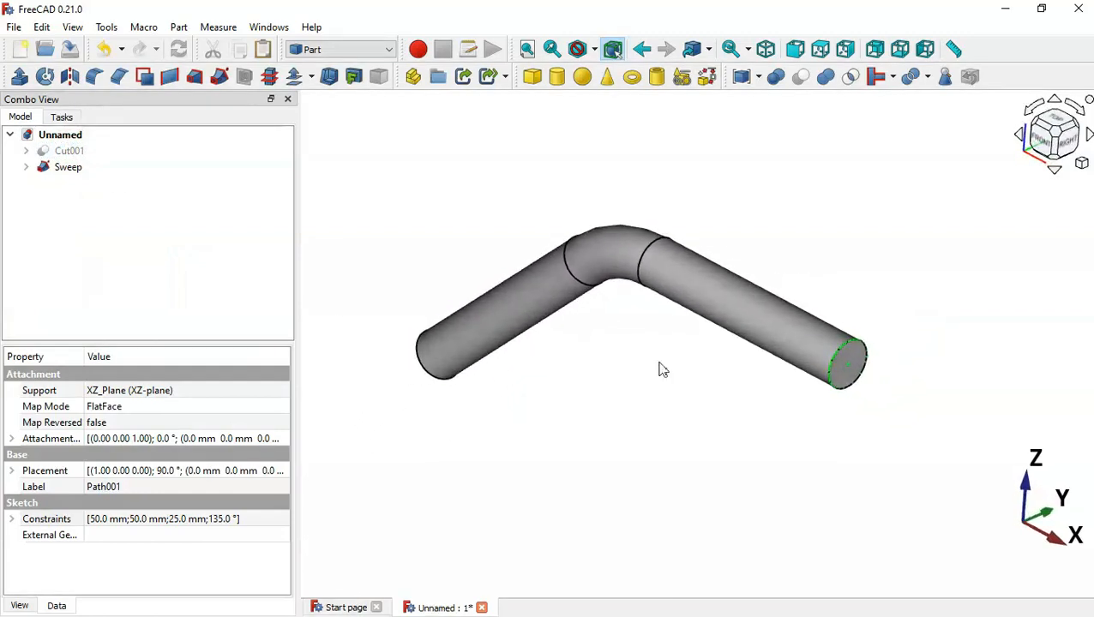
{"action": "left_click", "coordinate": [26, 168]}
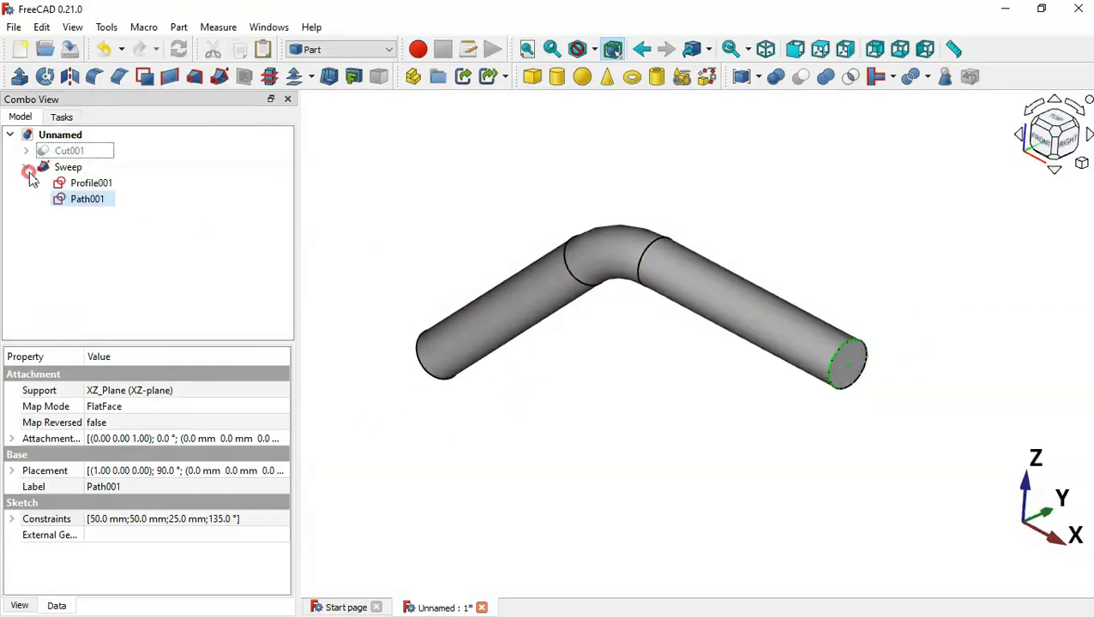
{"action": "left_click", "coordinate": [100, 188], "text": "ctrl"}
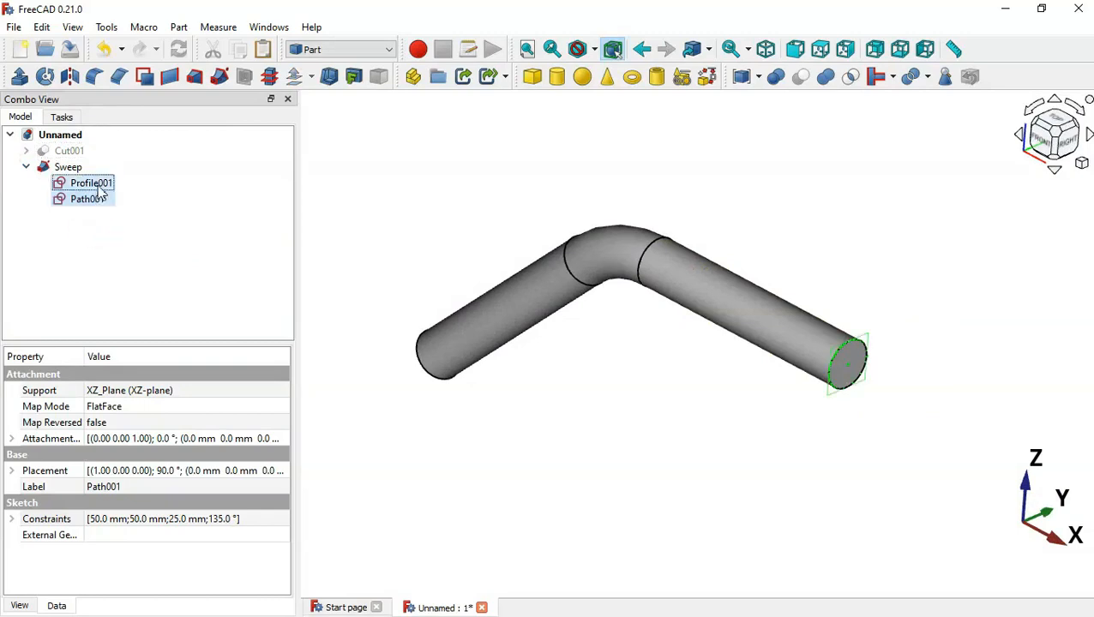
{"action": "left_click", "coordinate": [26, 168]}
{"action": "left_click", "coordinate": [75, 155]}
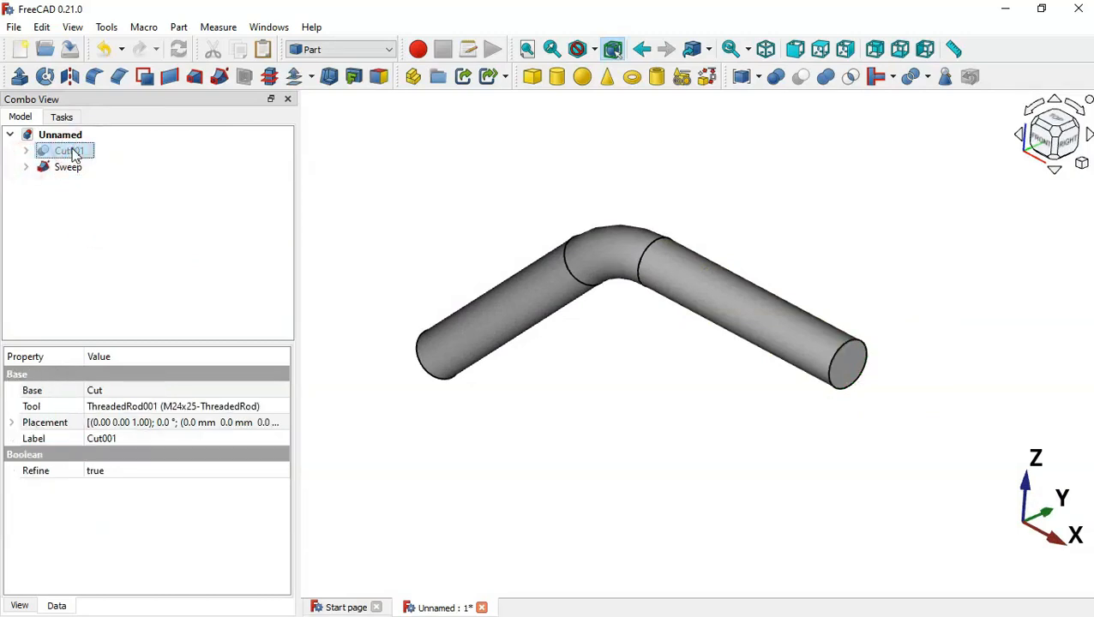
{"action": "key", "text": "space"}
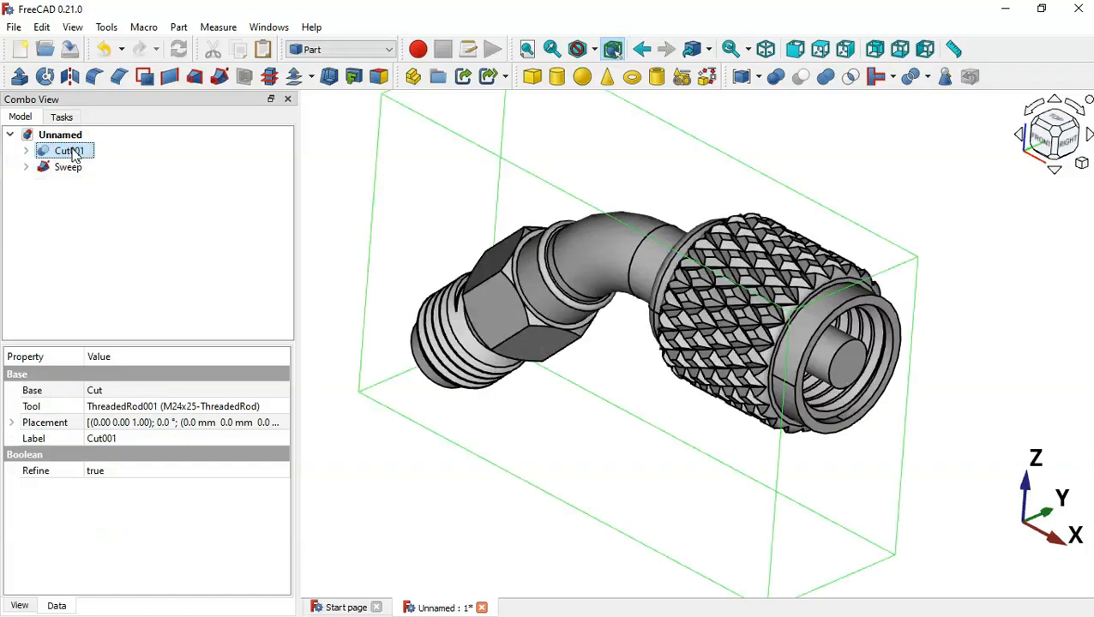
Orbit around the knurled nut, fit the isometric view, and select Cut001 and Sweep
{"action": "left_click", "coordinate": [485, 411]}
{"action": "middle_click_drag", "start_coordinate": [634, 418], "coordinate": [801, 417]}
{"action": "middle_click_drag", "start_coordinate": [520, 390], "coordinate": [541, 342]}
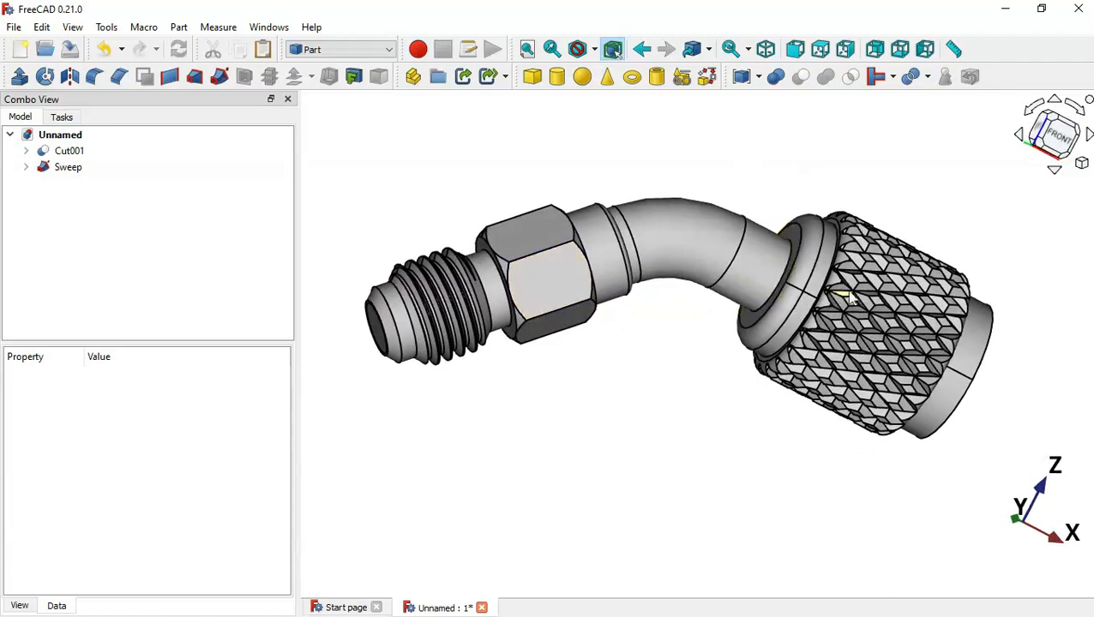
{"action": "middle_click_drag", "start_coordinate": [849, 296], "coordinate": [134, 232]}
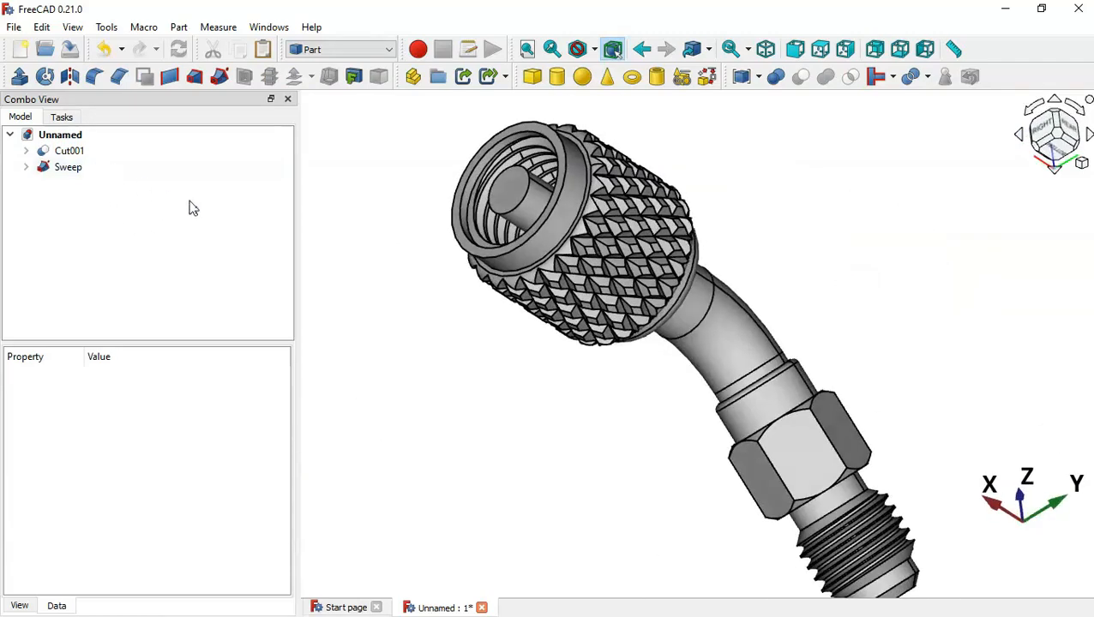
{"action": "middle_click_drag", "start_coordinate": [486, 310], "coordinate": [648, 356]}
{"action": "key", "text": "0"}
{"action": "key", "text": "v"}
{"action": "key", "text": "f"}
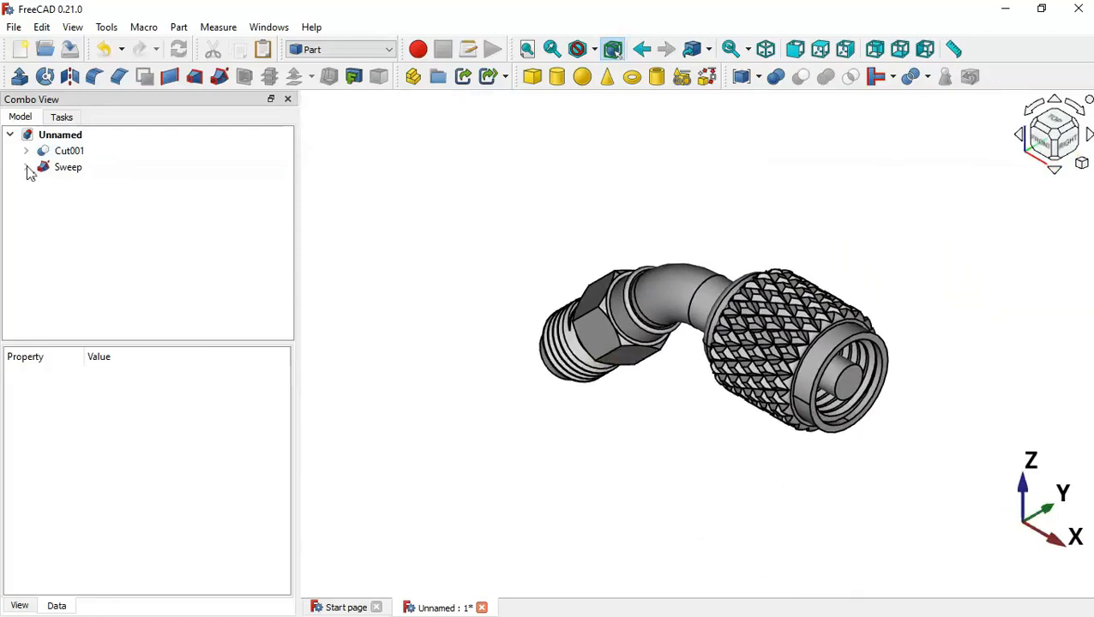
{"action": "left_click", "coordinate": [79, 150]}
{"action": "left_click", "coordinate": [83, 168], "text": "ctrl"}
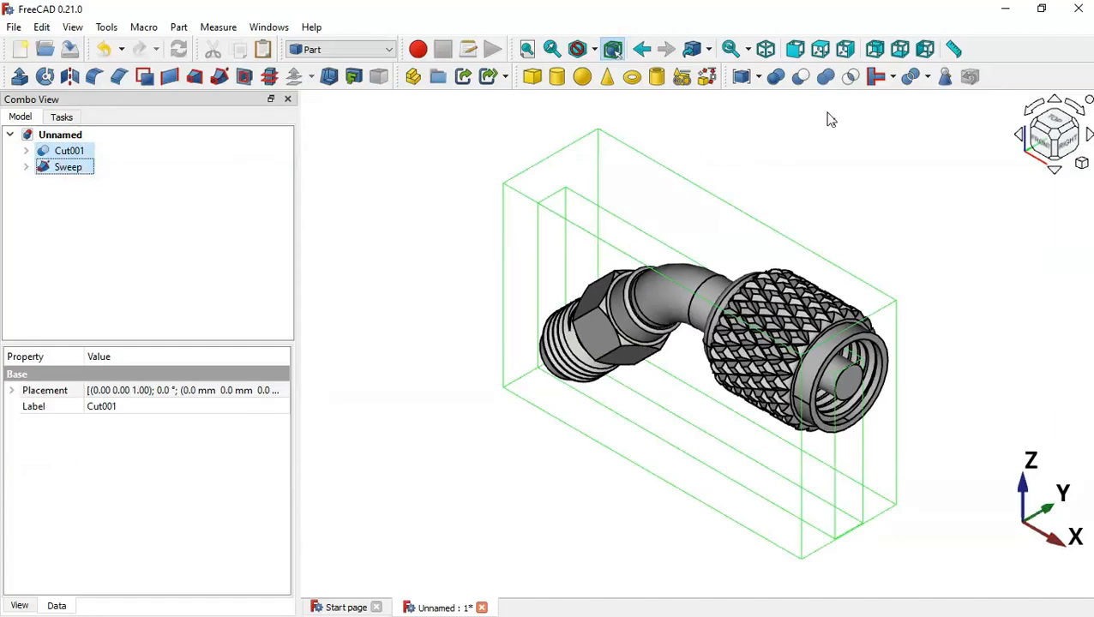
Cut the Sweep from Cut001 into Cut002 and orbit to inspect the bent bore
{"action": "left_click", "coordinate": [800, 77]}
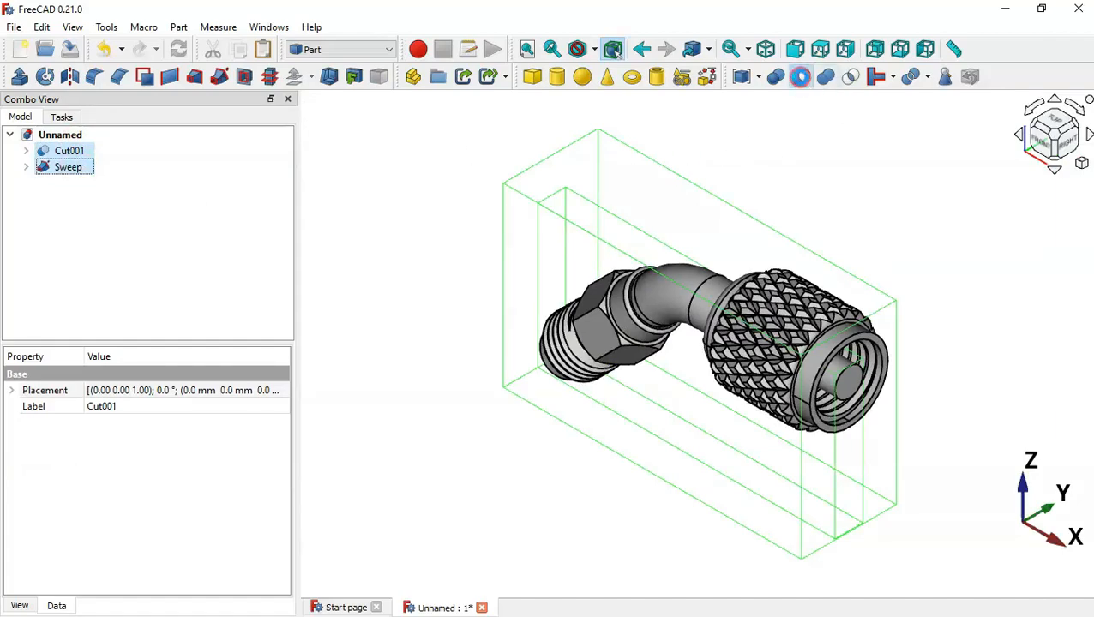
{"action": "middle_click_drag", "start_coordinate": [911, 313], "coordinate": [737, 262]}
{"action": "middle_click_drag", "start_coordinate": [873, 420], "coordinate": [613, 432]}
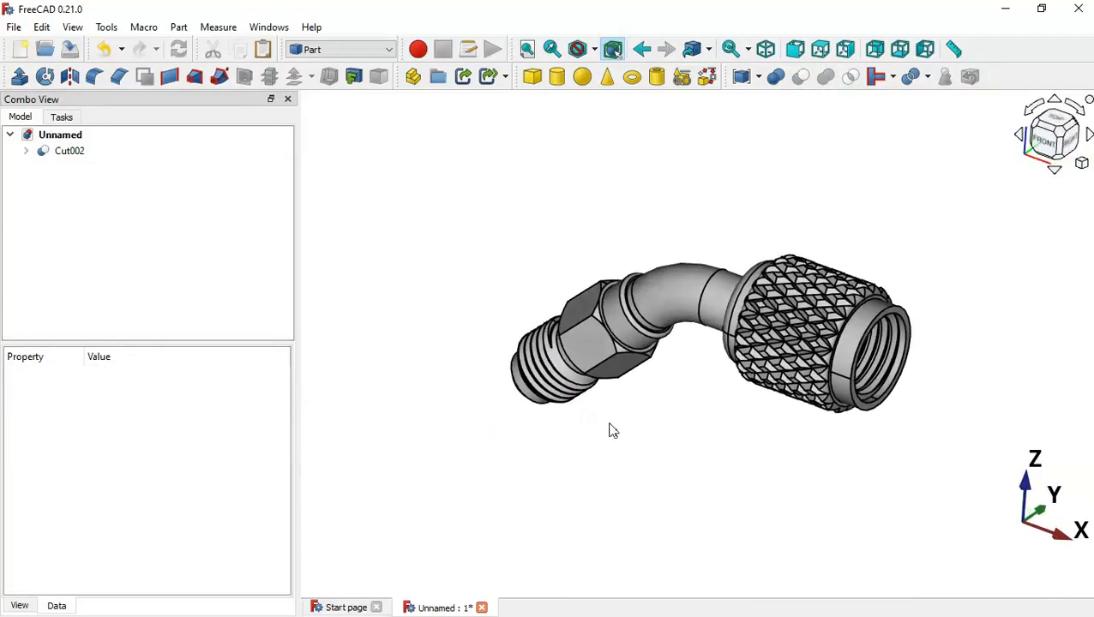
{"action": "mouse_move", "coordinate": [1001, 371]}
{"action": "middle_mouse_down"}
{"action": "mouse_move", "coordinate": [861, 371]}
{"action": "mouse_move", "coordinate": [996, 378]}
{"action": "middle_mouse_up"}
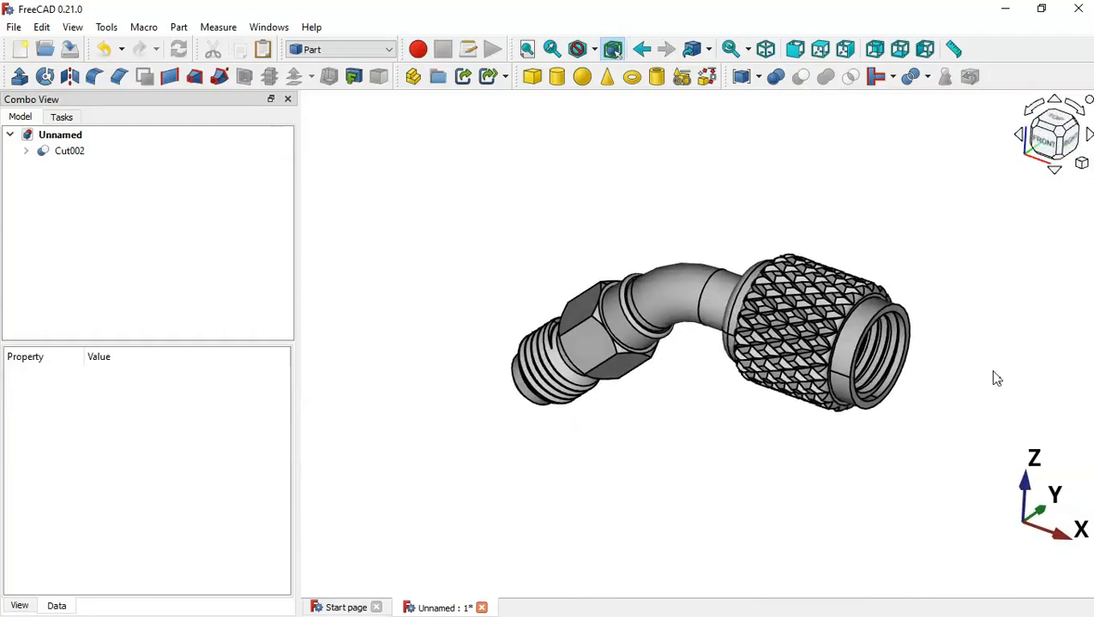
{"action": "middle_click_drag", "start_coordinate": [612, 429], "coordinate": [723, 415]}
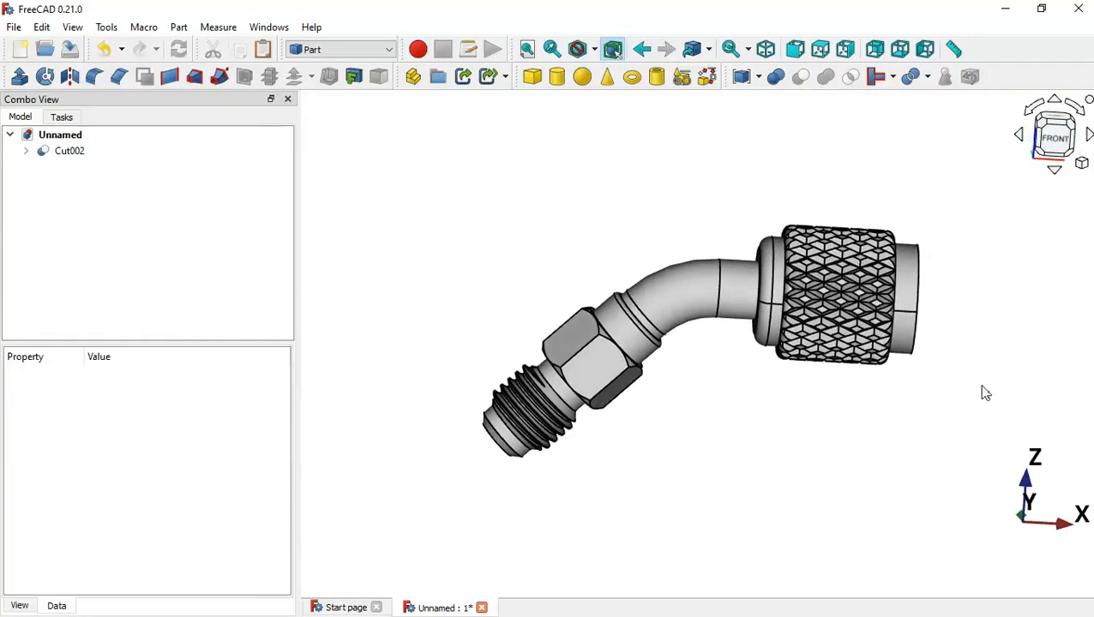
{"action": "middle_click_drag", "start_coordinate": [985, 393], "coordinate": [938, 409]}
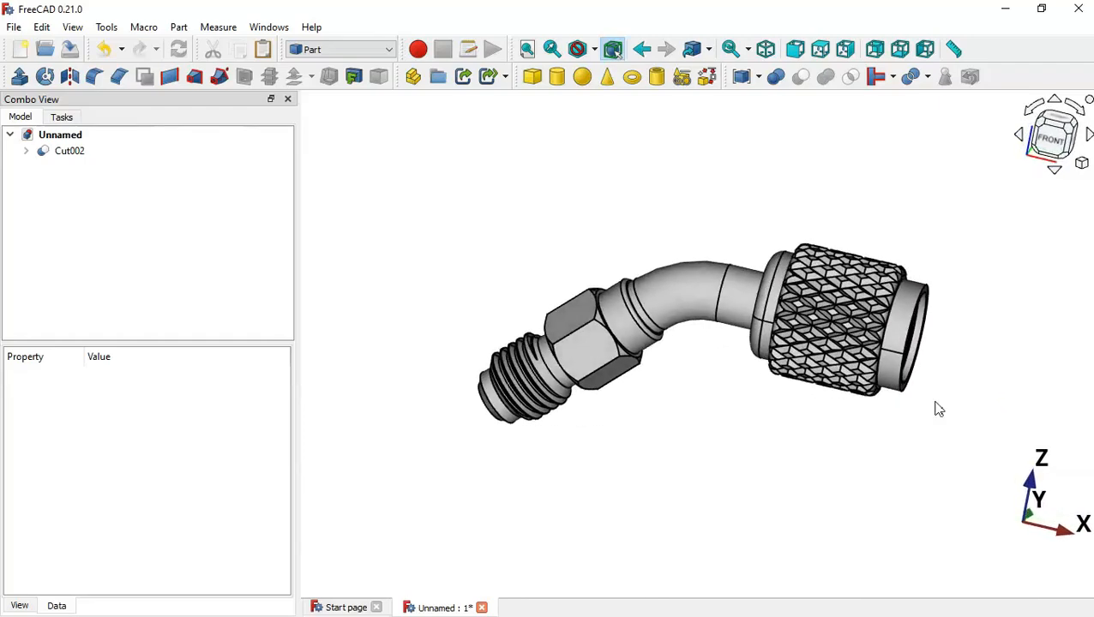
{"action": "middle_click_drag", "start_coordinate": [670, 401], "coordinate": [818, 409]}
{"action": "middle_click_drag", "start_coordinate": [894, 395], "coordinate": [603, 390]}
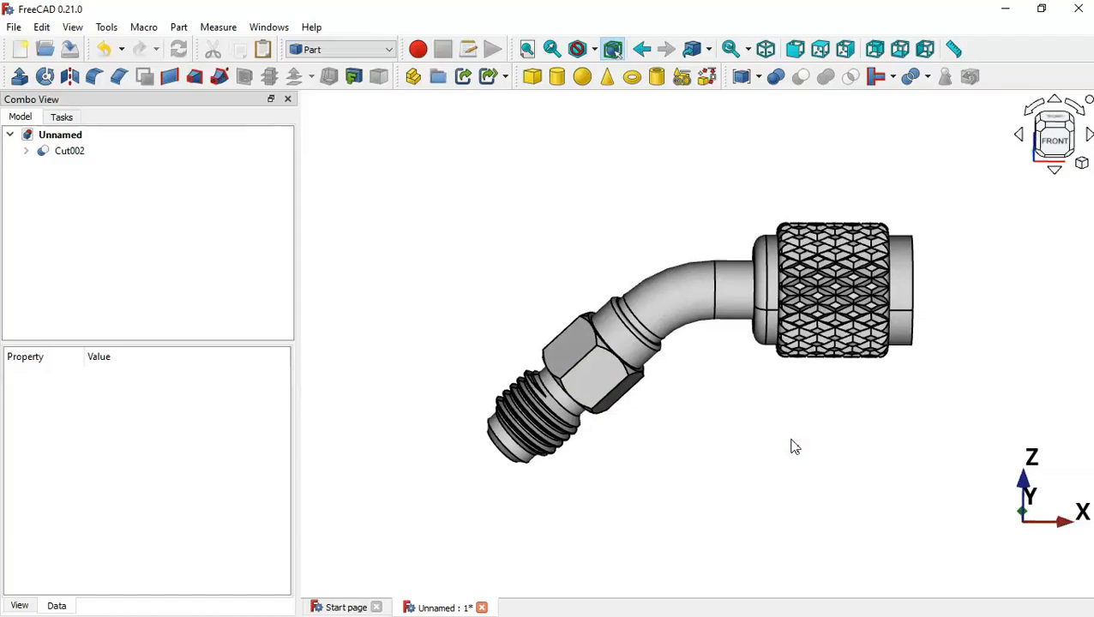
{"action": "middle_click_drag", "start_coordinate": [914, 422], "coordinate": [867, 427]}
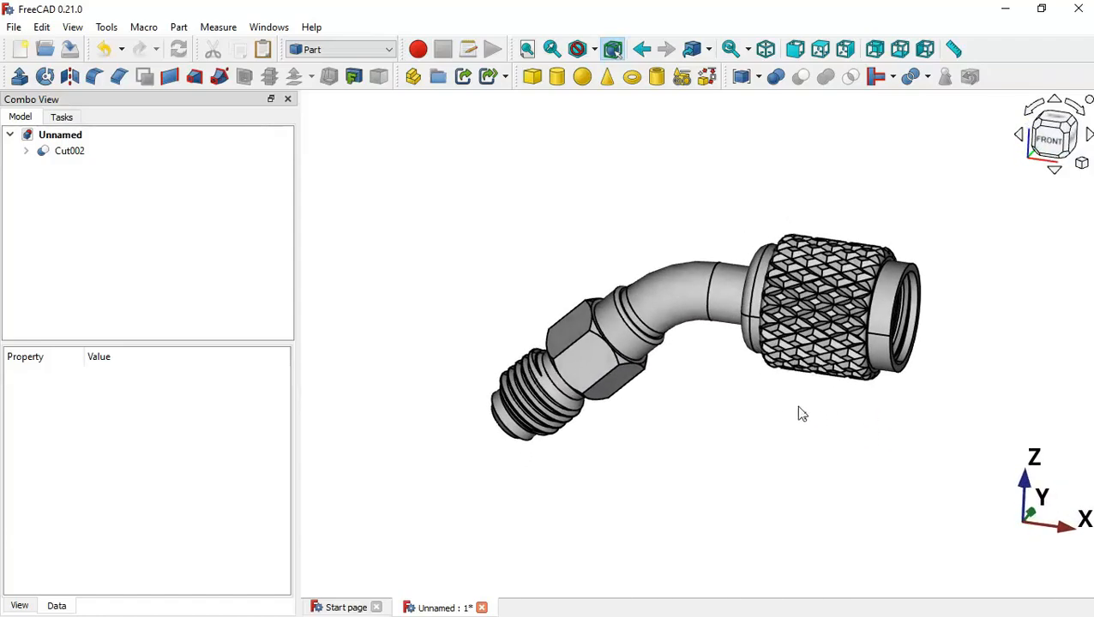